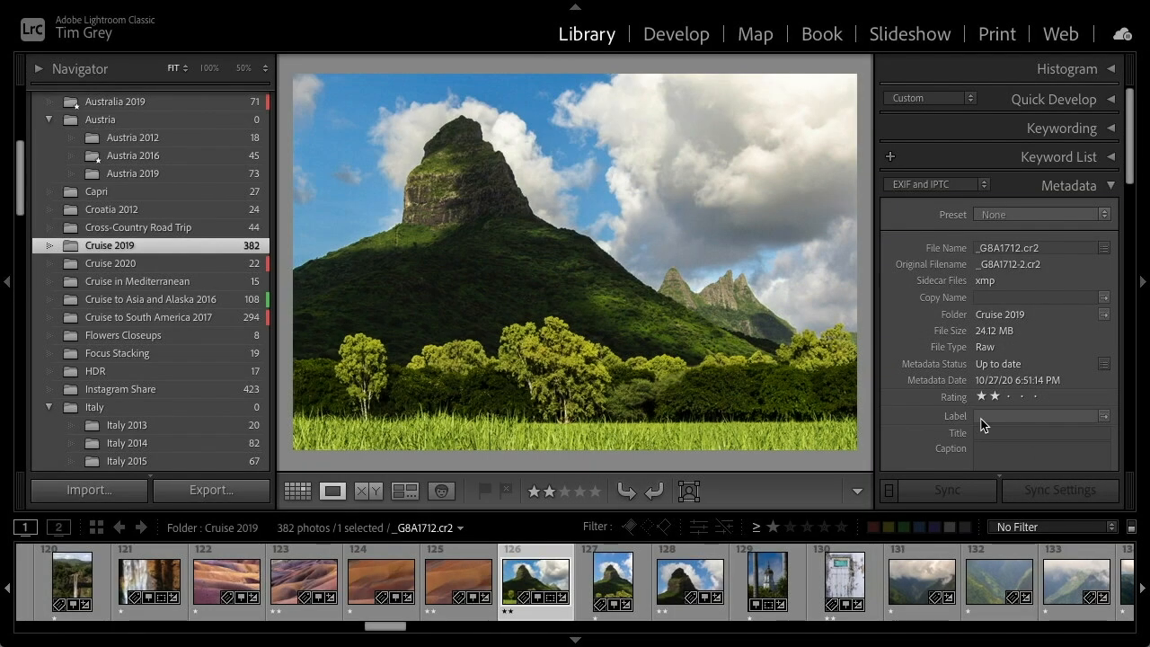
{"action": "left_click", "coordinate": [981, 419]}
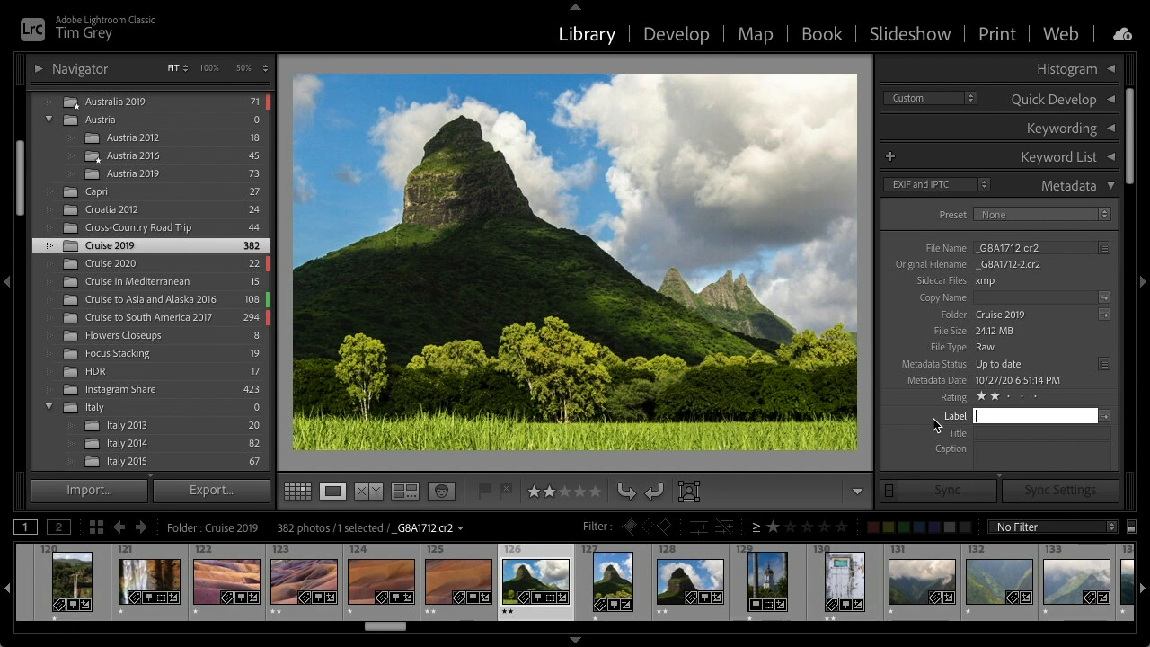
{"action": "left_click", "coordinate": [938, 430]}
{"action": "left_click", "coordinate": [904, 433]}
{"action": "left_click", "coordinate": [982, 433]}
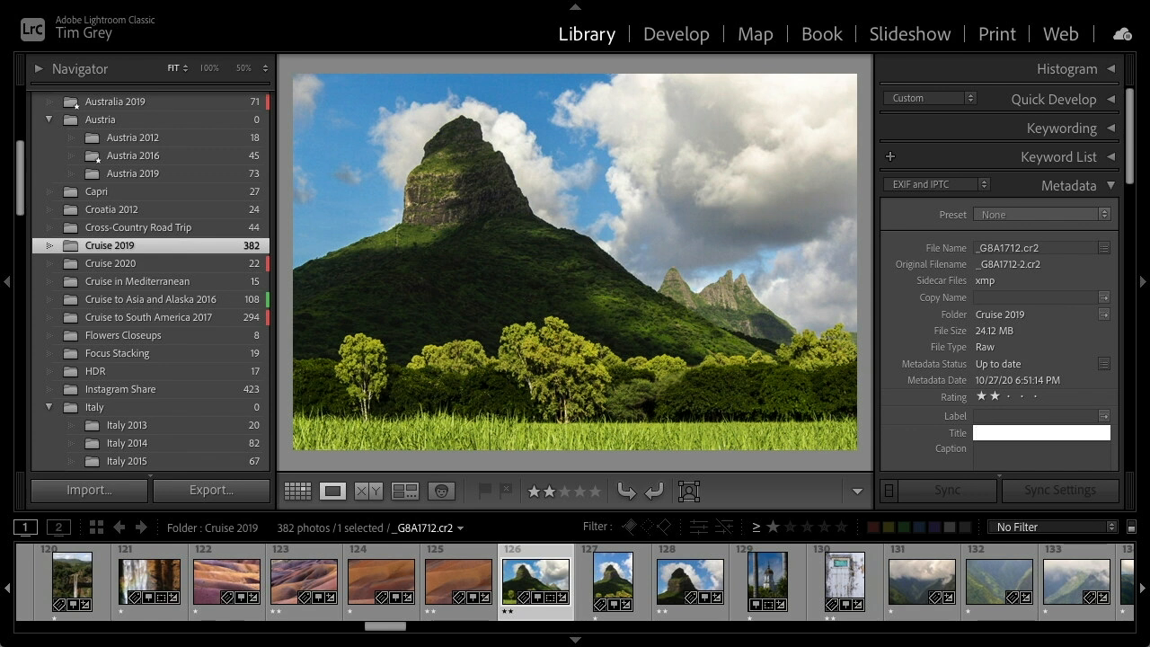
{"action": "key", "text": "Escape"}
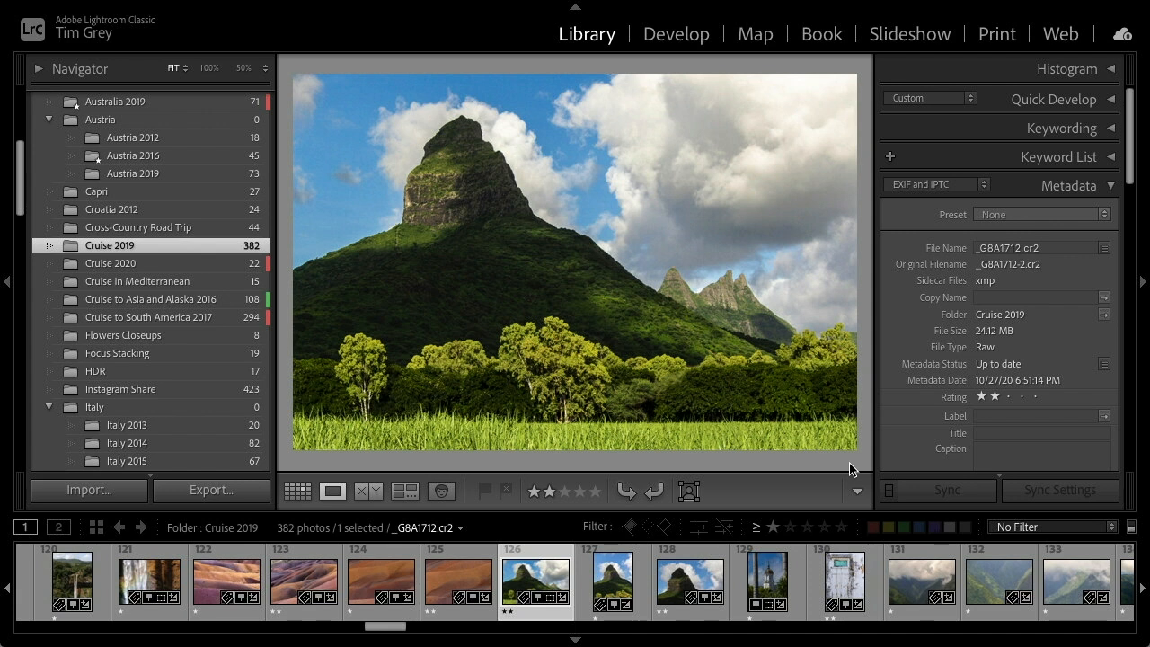
{"action": "left_click", "coordinate": [1003, 438]}
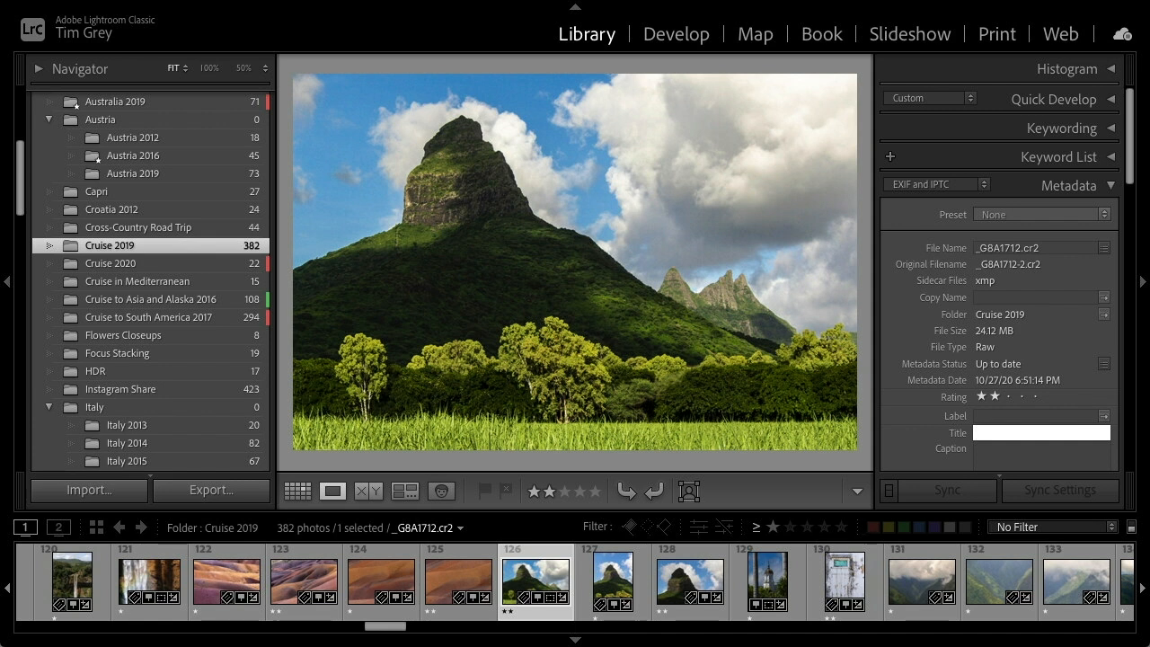
{"action": "key", "text": "super+Tab"}
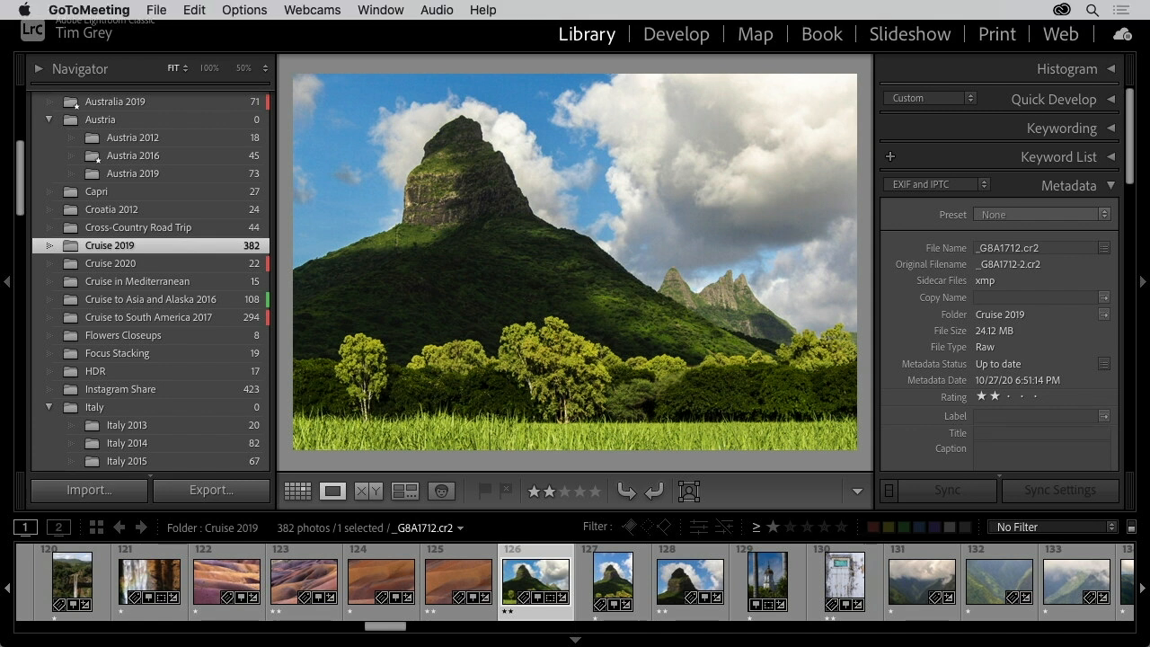
{"action": "left_click", "coordinate": [838, 472]}
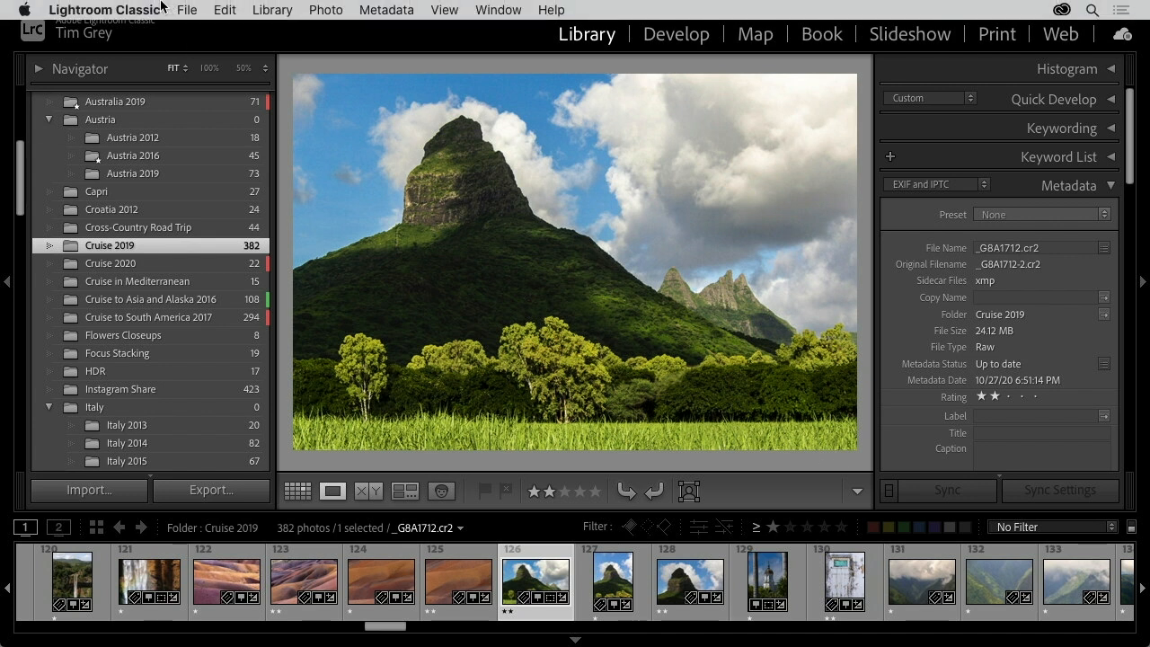
Open the catalog settings to review the metadata editing options, then close the dialog
{"action": "left_click", "coordinate": [140, 13]}
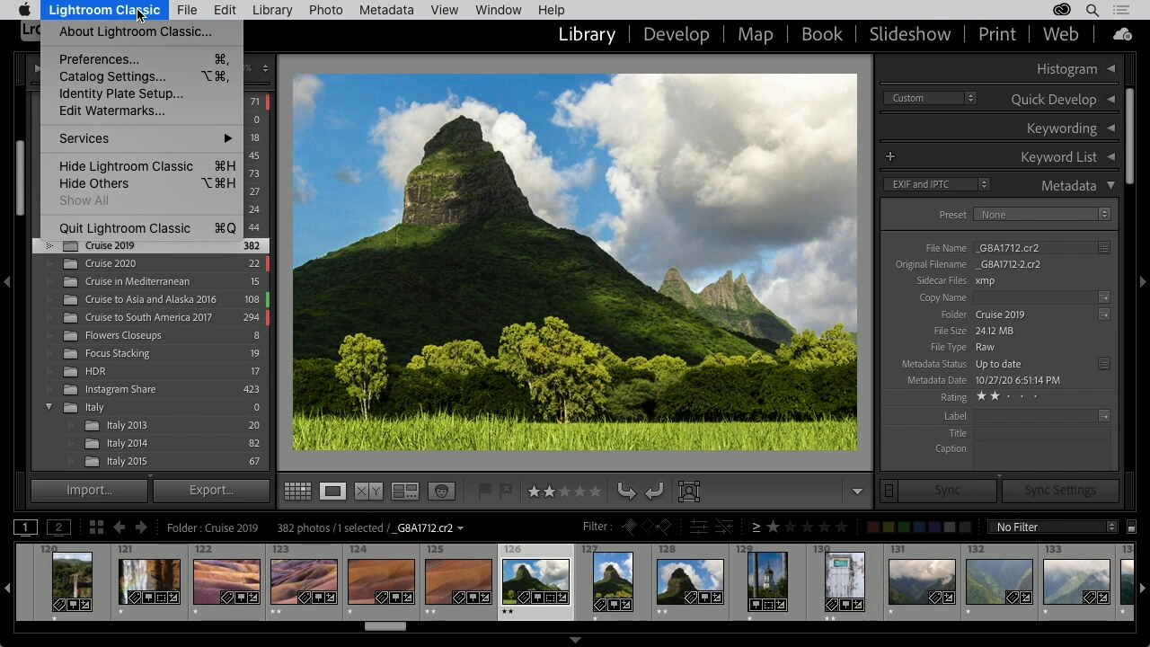
{"action": "left_click", "coordinate": [180, 83]}
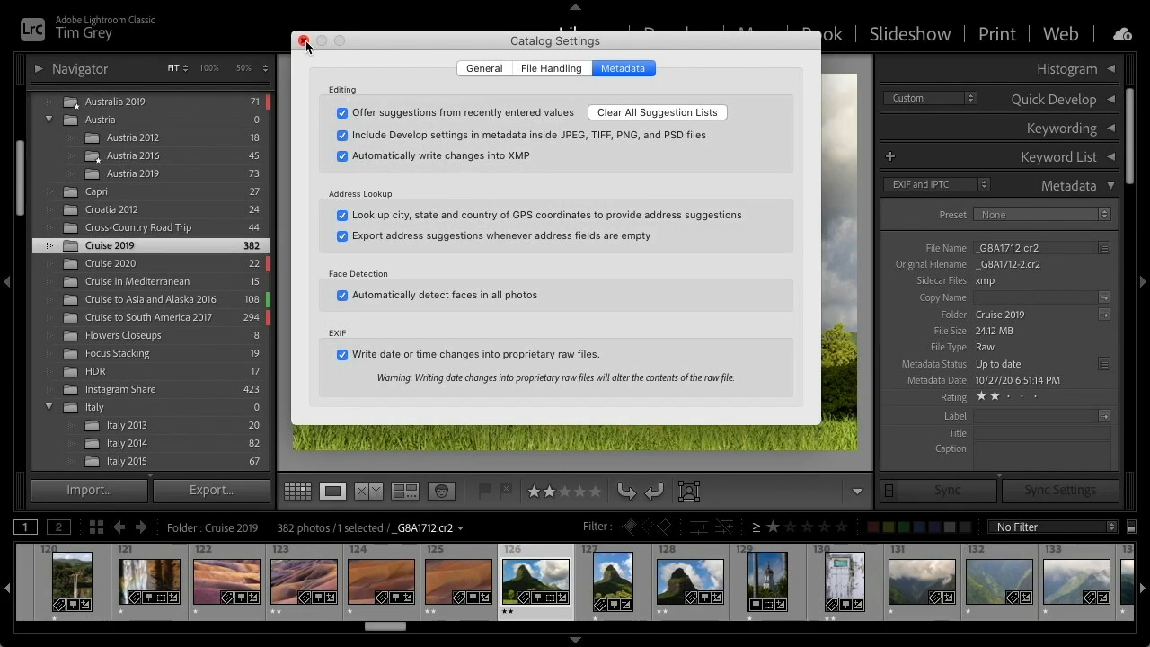
{"action": "left_click", "coordinate": [304, 41]}
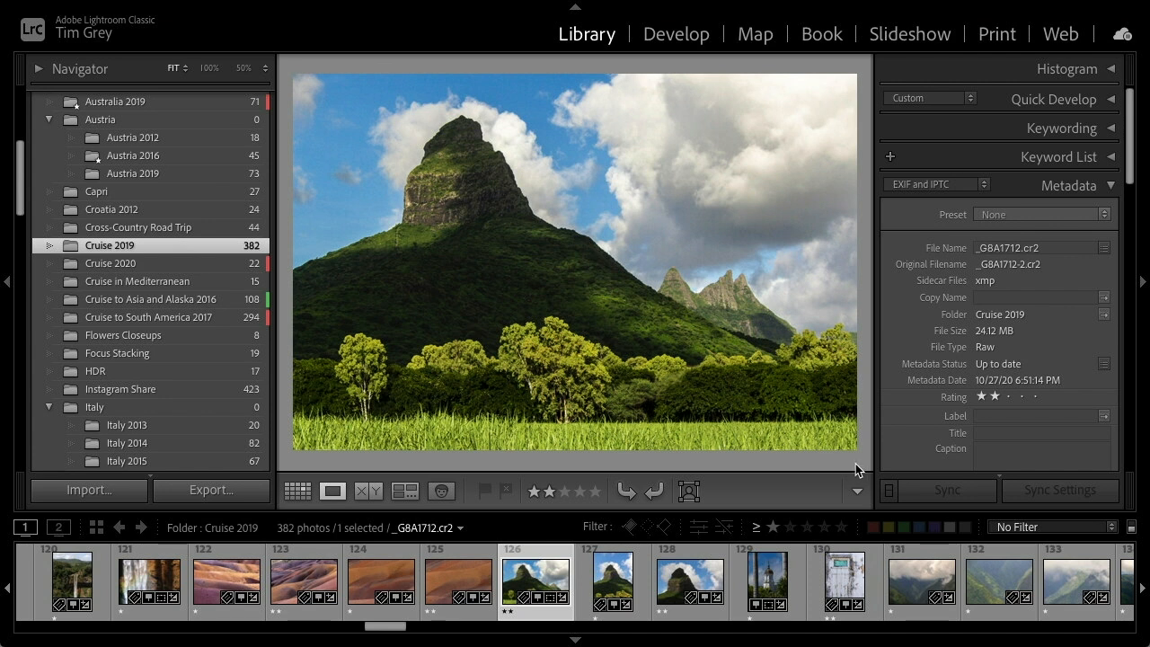
Title the mountain photo "Jagged Peak in Mauritius"
{"action": "left_click", "coordinate": [988, 433]}
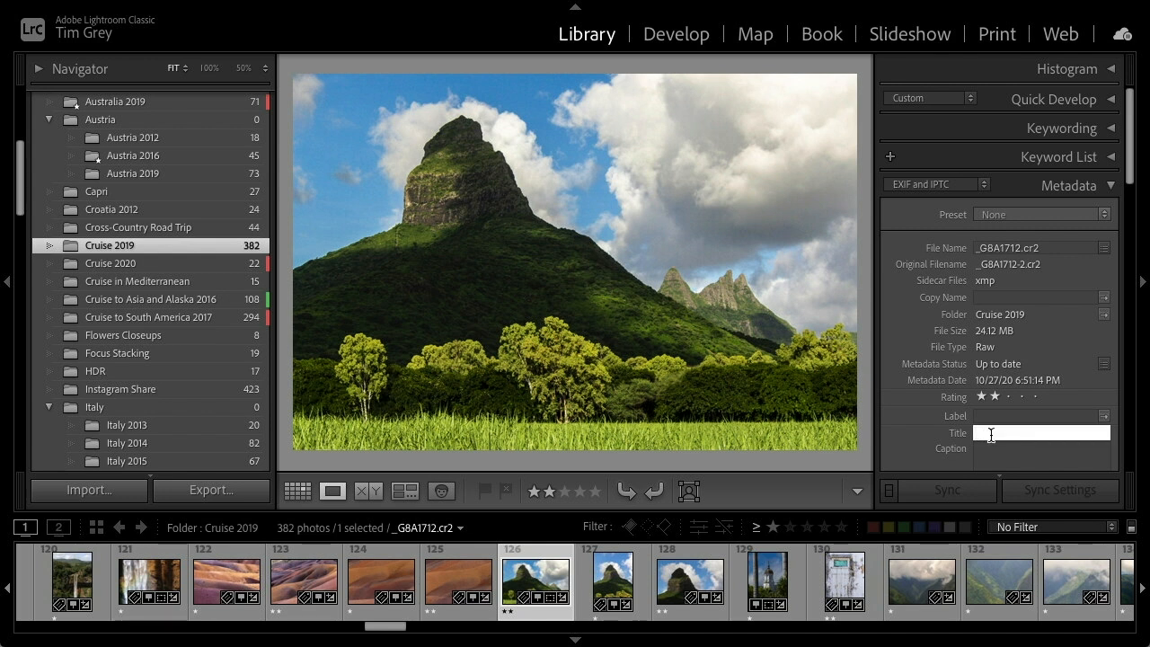
{"action": "type", "text": "Jagged Peak in Mau"}
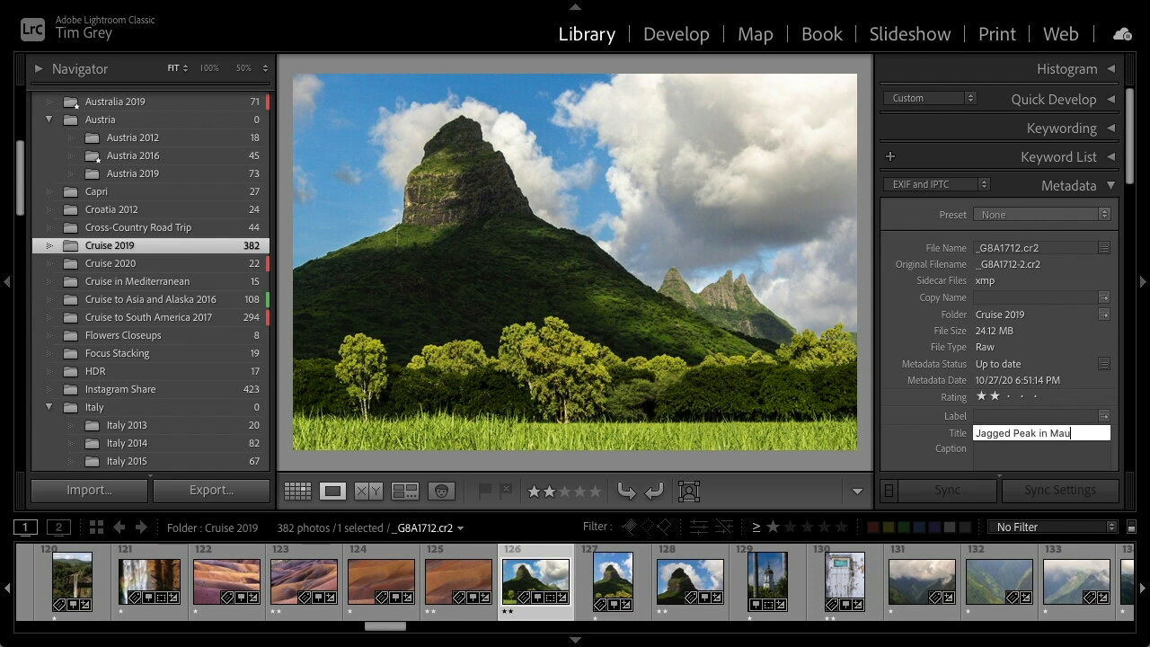
{"action": "type", "text": "ritius"}
{"action": "key", "text": "Return"}
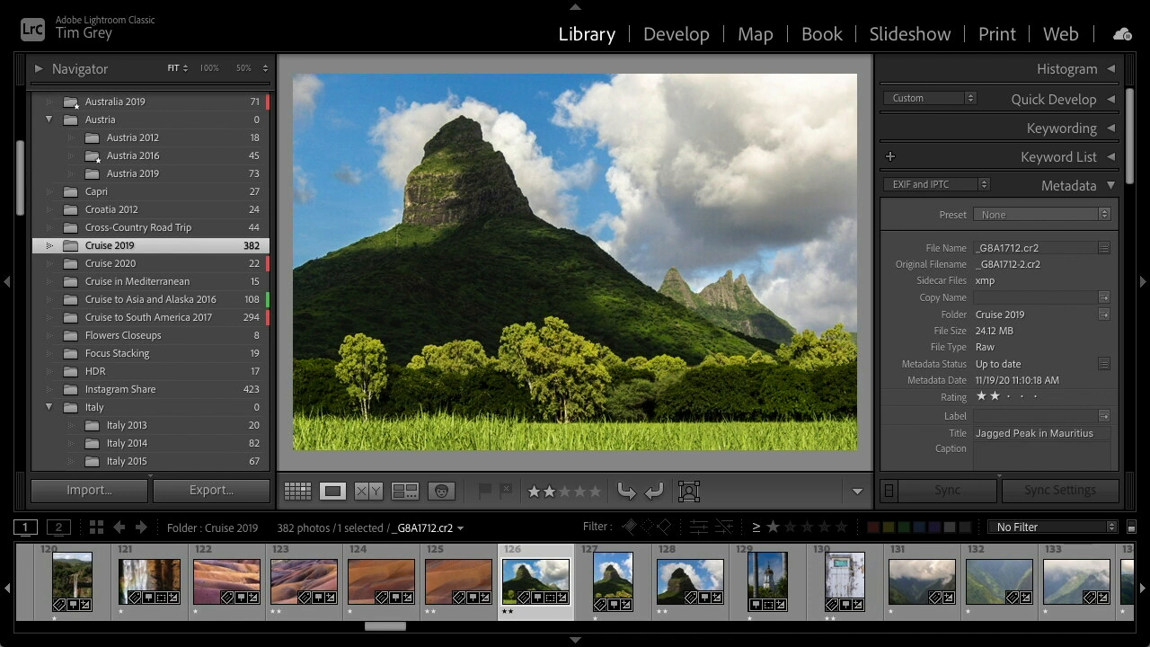
{"action": "key", "text": "super+Tab"}
{"action": "key", "text": "Right"}
{"action": "key", "text": "Right"}
{"action": "key", "text": "Right"}
{"action": "key", "text": "Right"}
{"action": "key", "text": "Left"}
{"action": "key", "text": "Left"}
{"action": "key", "text": "Left"}
{"action": "key", "text": "Left"}
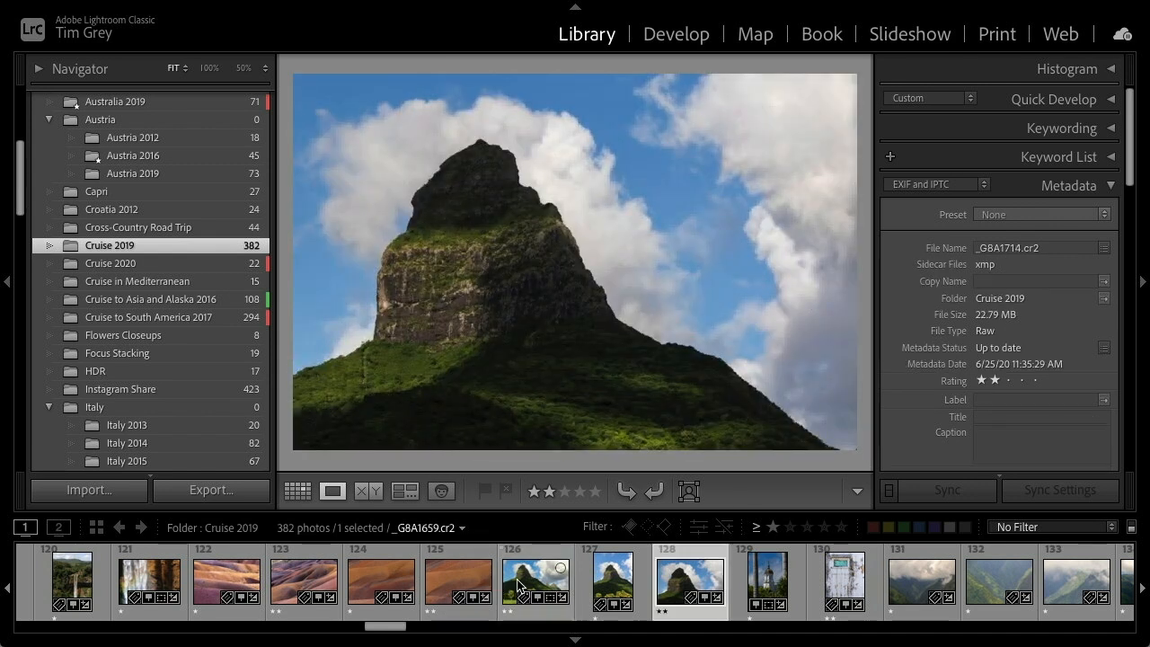
Open the Italy 2017 folder and select the sunlit mountain photo Italy_2017-06
{"action": "scroll", "coordinate": [958, 434], "scroll_direction": "down", "scroll_amount": 2}
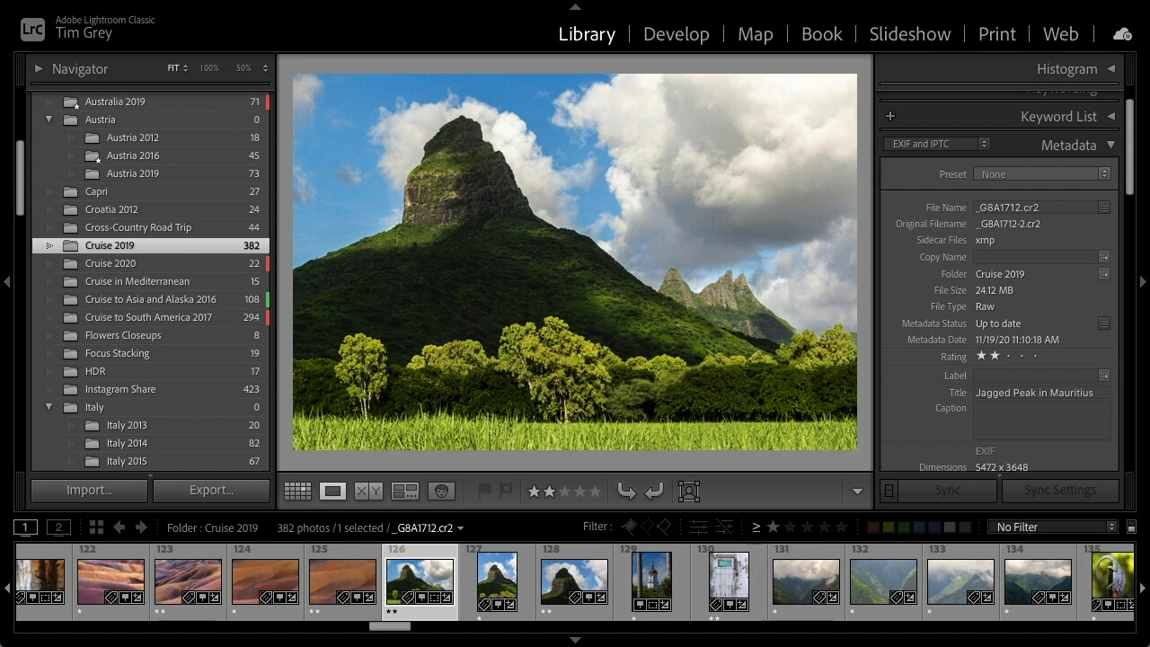
{"action": "scroll", "coordinate": [155, 395], "scroll_direction": "down", "scroll_amount": 3}
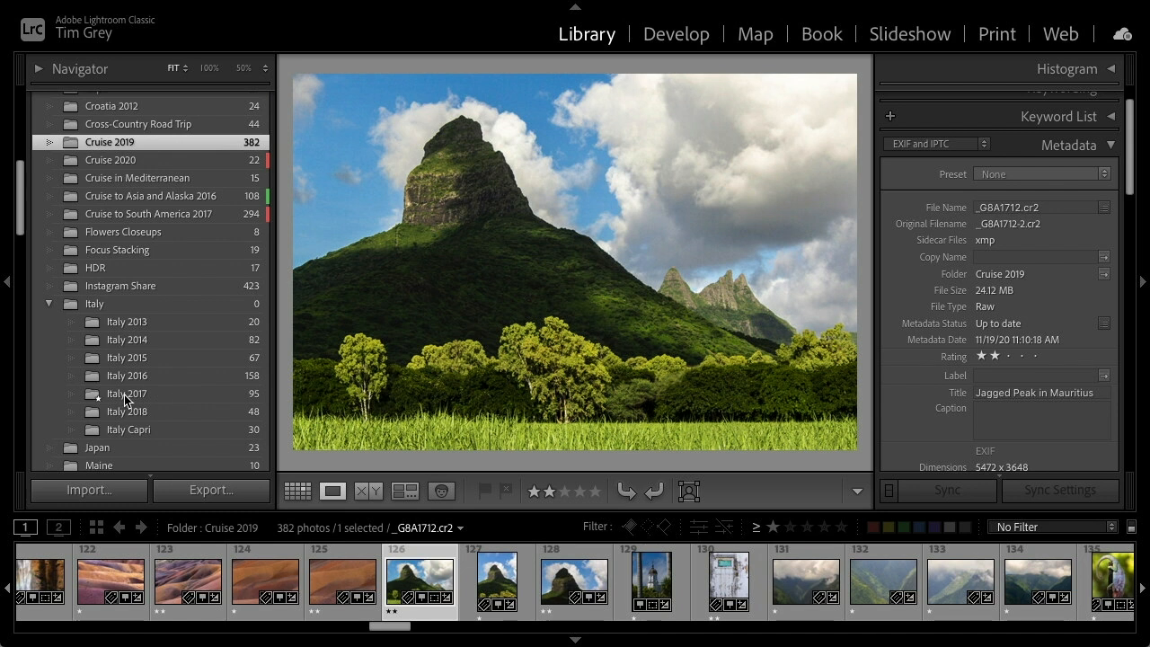
{"action": "left_click", "coordinate": [125, 395]}
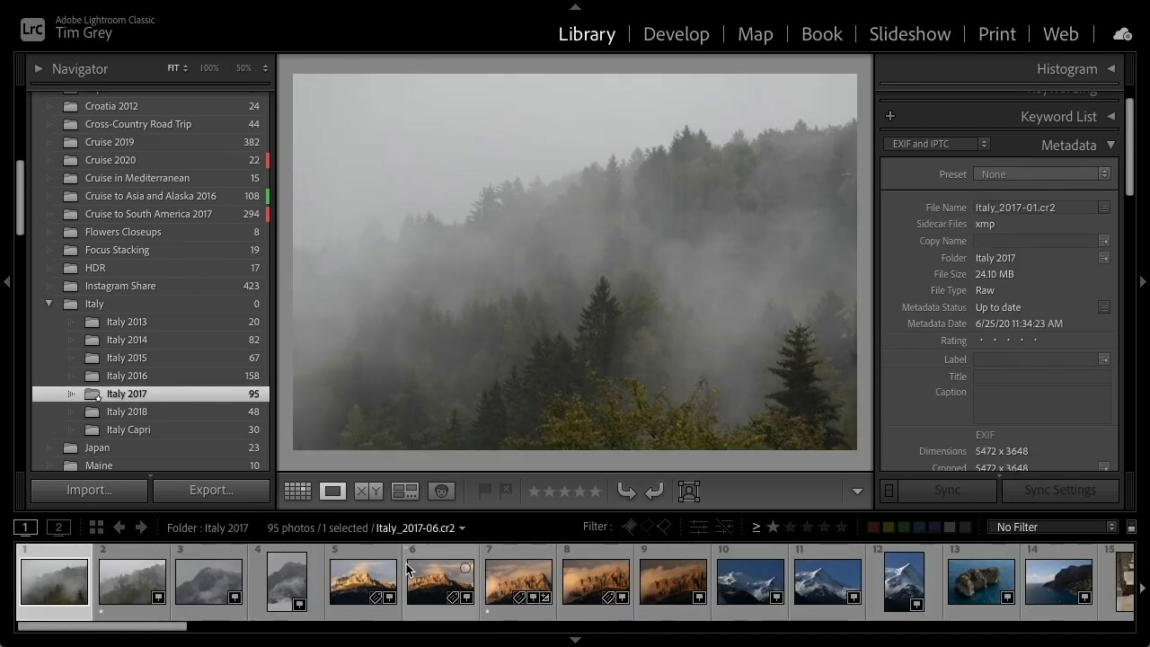
{"action": "left_click", "coordinate": [508, 579]}
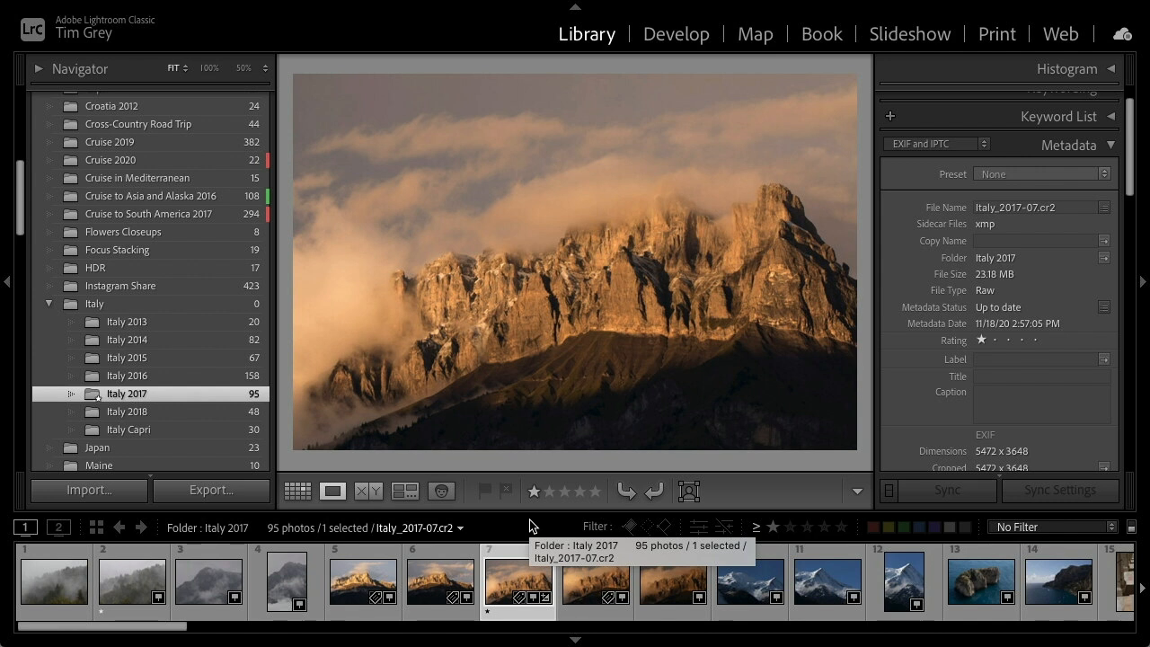
{"action": "left_click", "coordinate": [289, 586]}
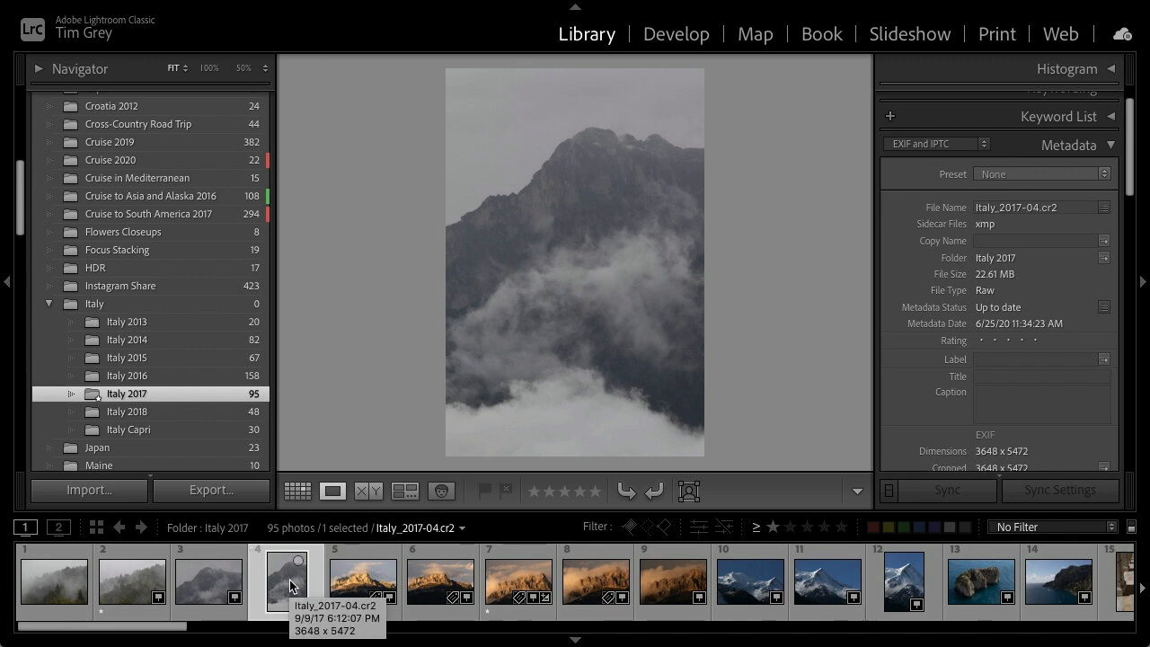
{"action": "left_click", "coordinate": [440, 584]}
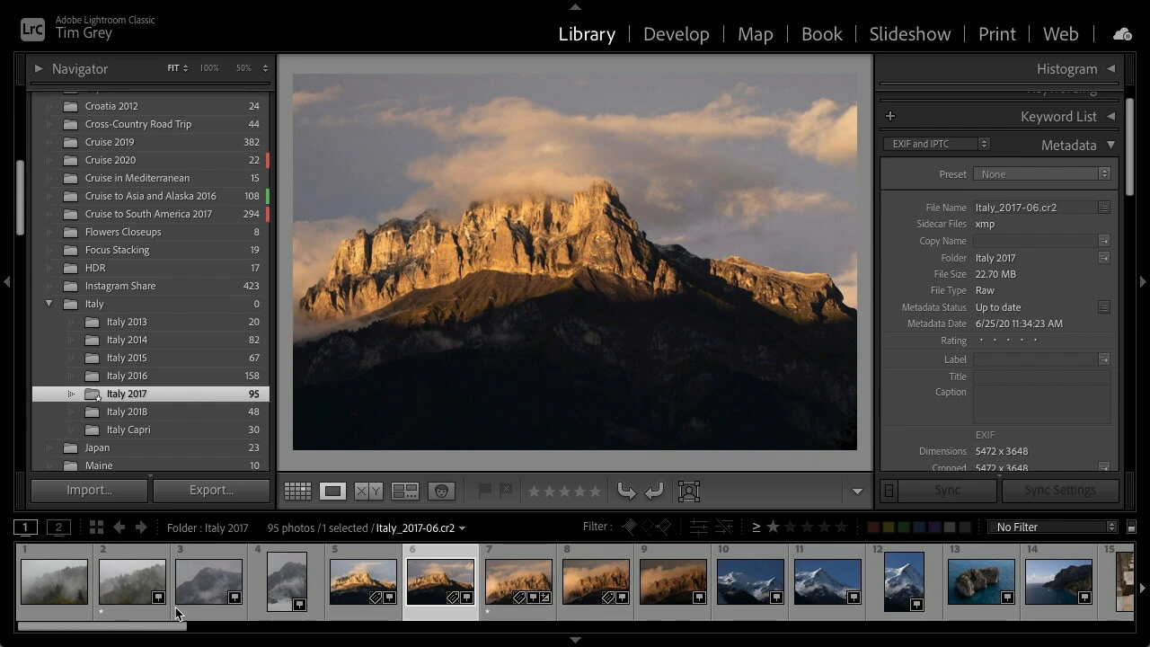
Title the photo "Late Afternoon in the Alps"
{"action": "left_click", "coordinate": [992, 377]}
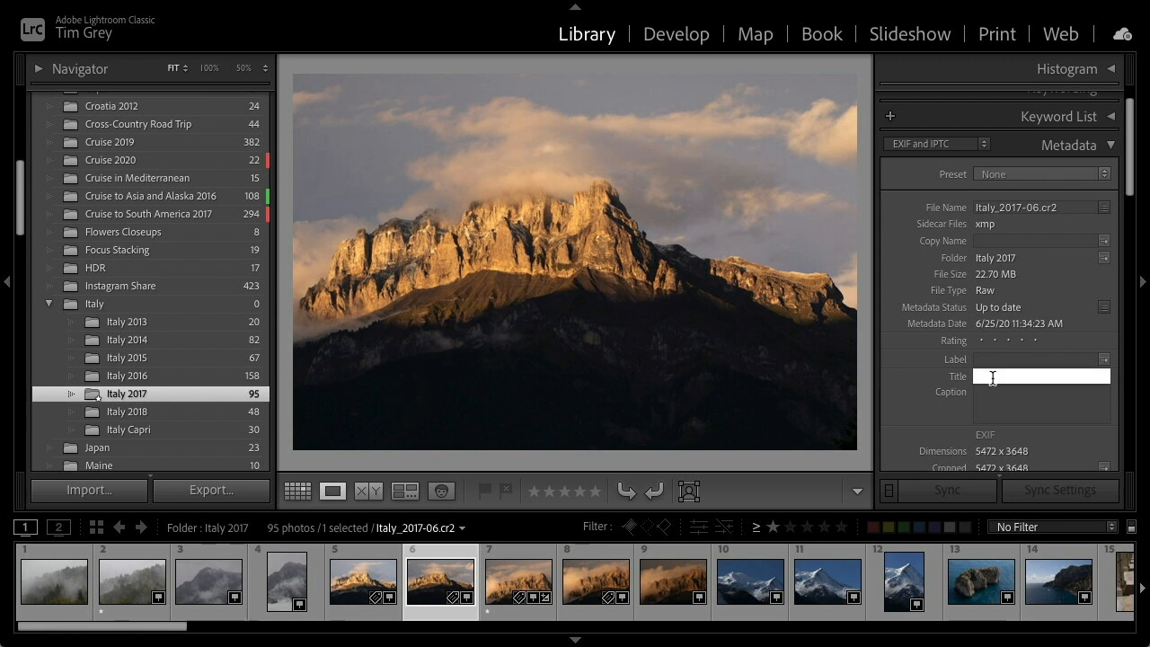
{"action": "type", "text": "Late Afternoon in the Alps"}
Paste the caption "Late afternoon light and clouds with peaks of the Alps near Mont Blanc viewed from Cordon, France." and apply a red label
{"action": "left_click", "coordinate": [1007, 408]}
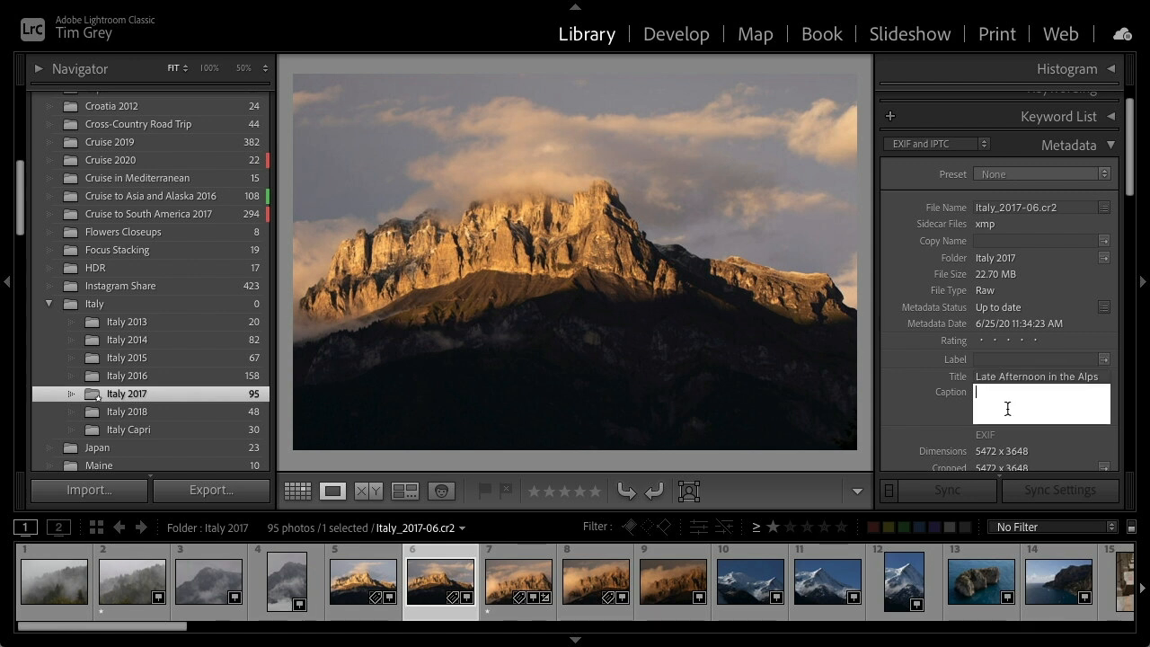
{"action": "type", "text": "V"}
{"action": "key", "text": "BackSpace"}
{"action": "type", "text": "Late afternoon light and clouds with peaks of the Alps near Mont Blanc viewed from Cordon, France."}
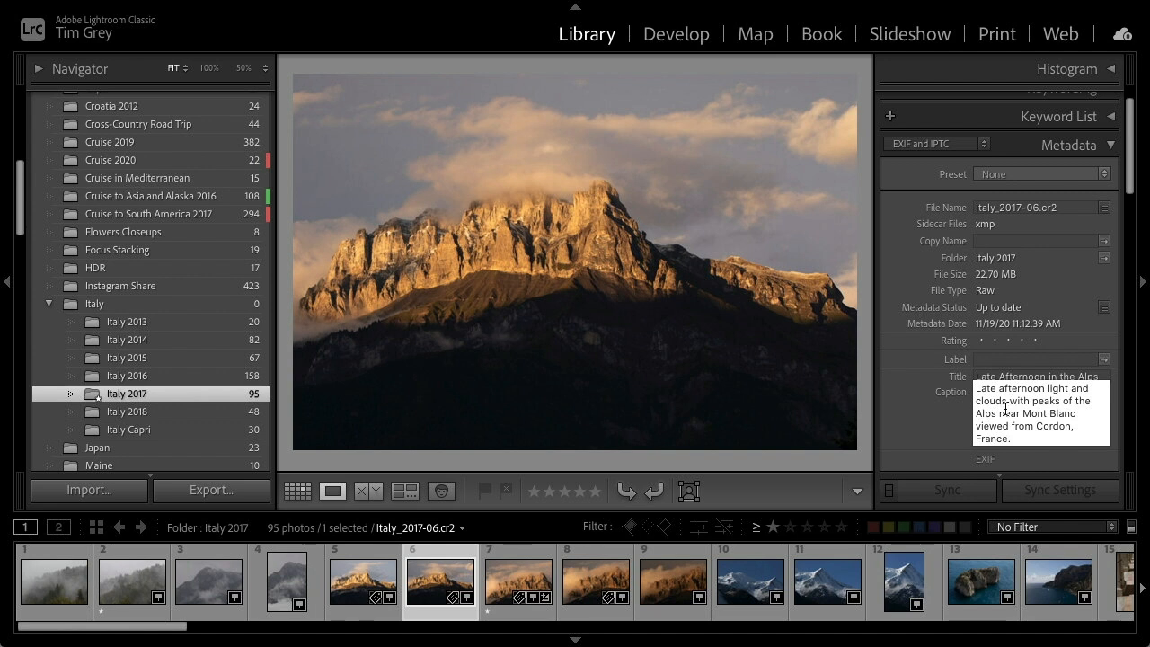
{"action": "left_click", "coordinate": [926, 439]}
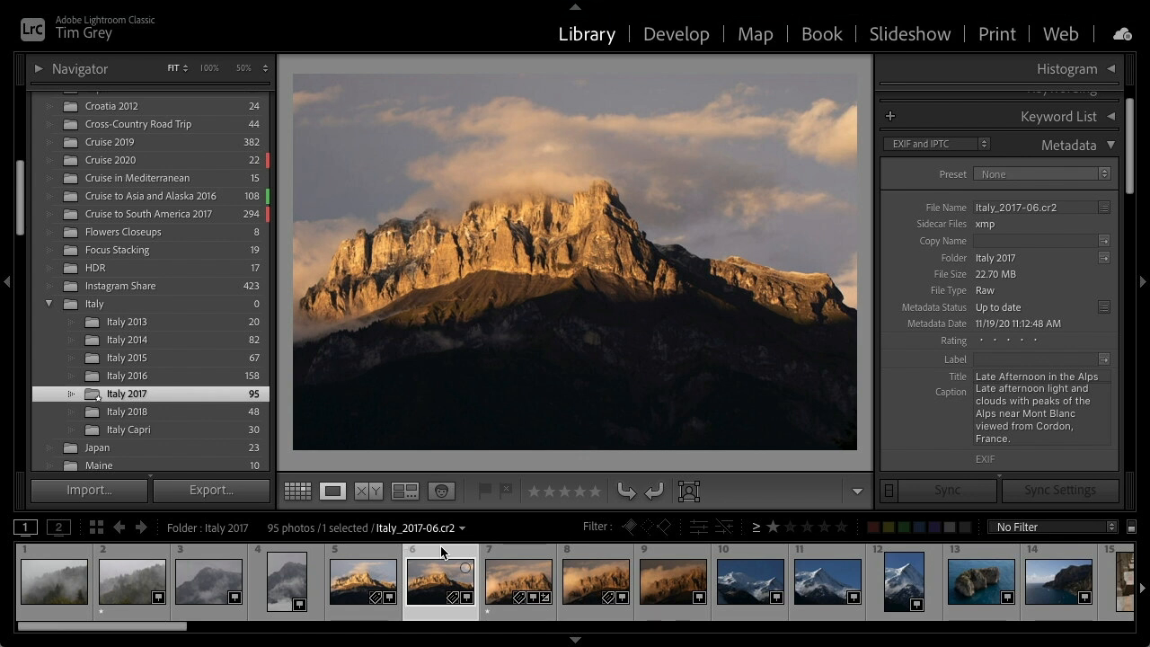
{"action": "key", "text": "6"}
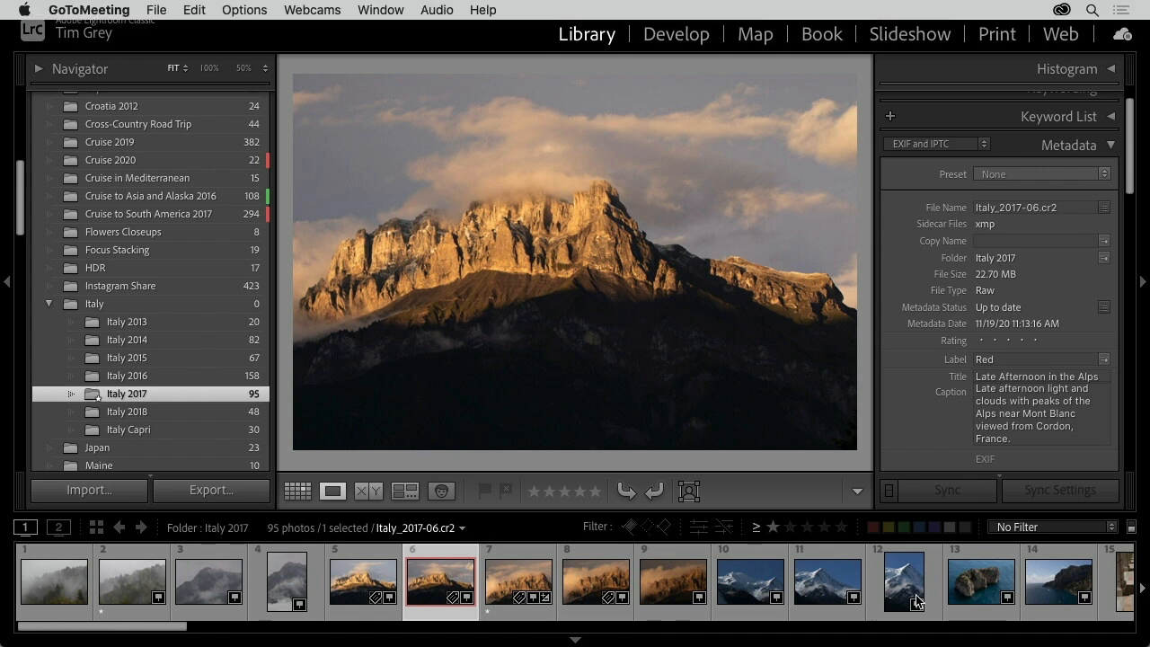
Select the title text, then select photos 5 through 9 in the filmstrip and switch to the grid view
{"action": "left_click", "coordinate": [1011, 375]}
{"action": "key", "text": "ctrl+c"}
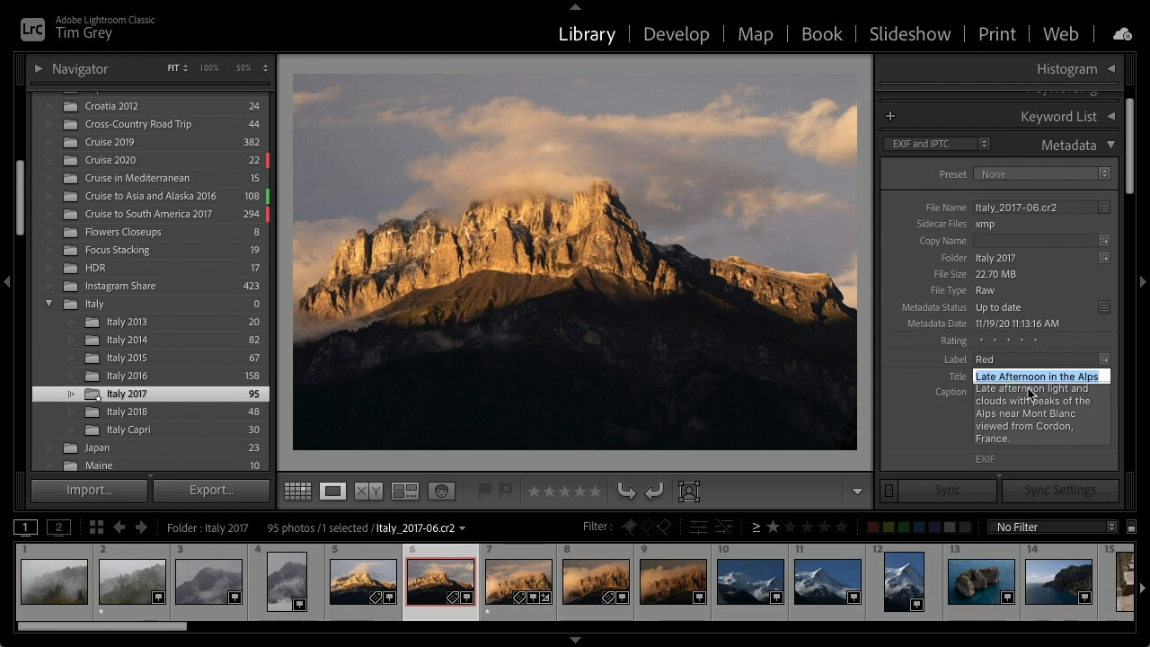
{"action": "left_click", "coordinate": [364, 581]}
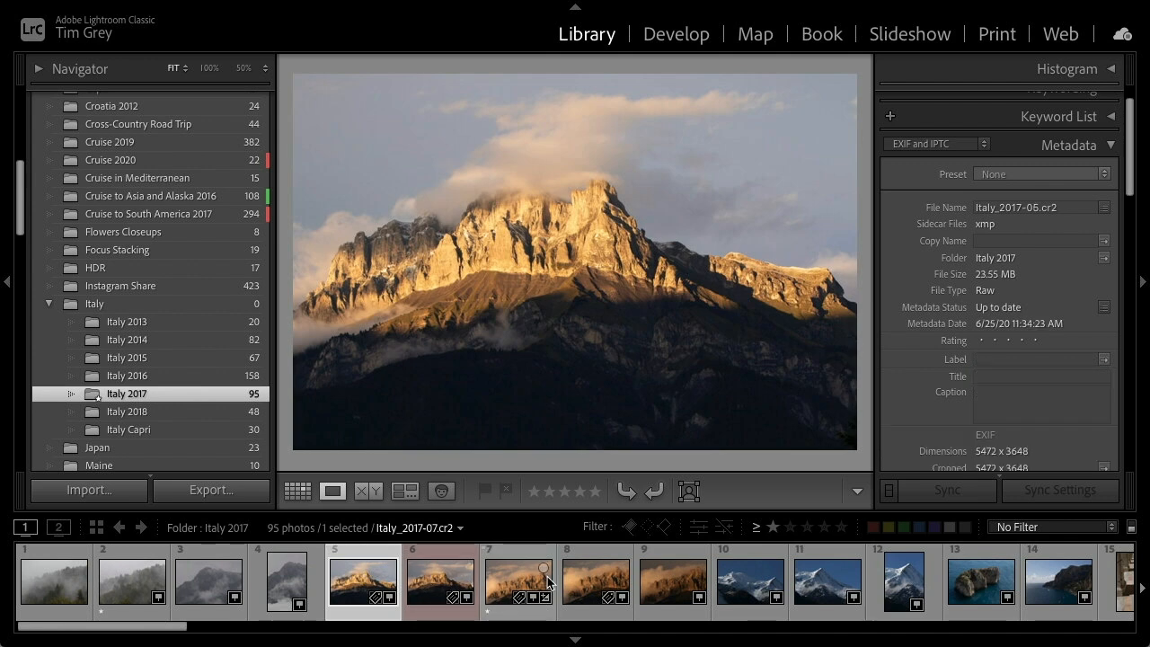
{"action": "left_click", "coordinate": [689, 592], "text": "shift"}
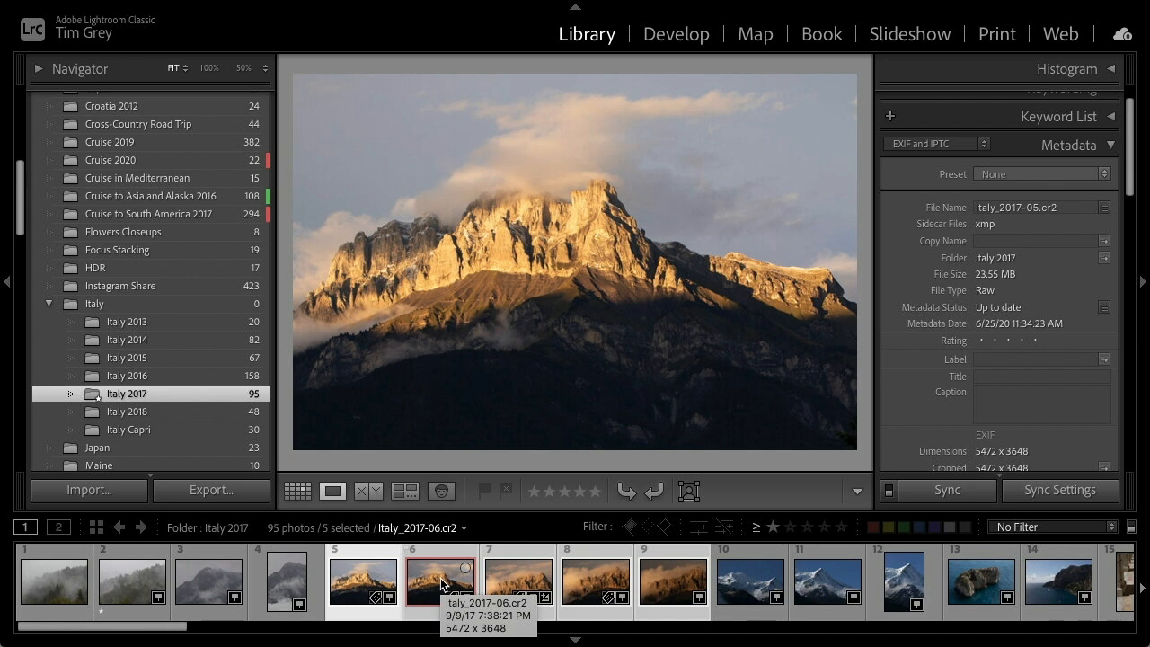
{"action": "key", "text": "g"}
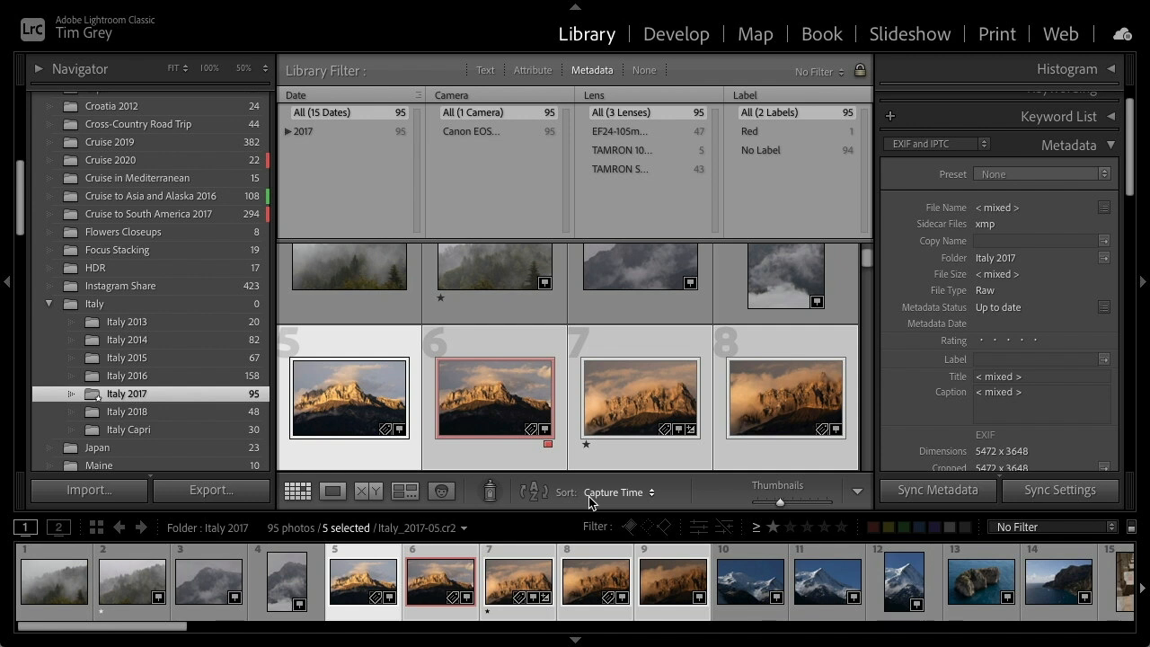
{"action": "key", "text": "e"}
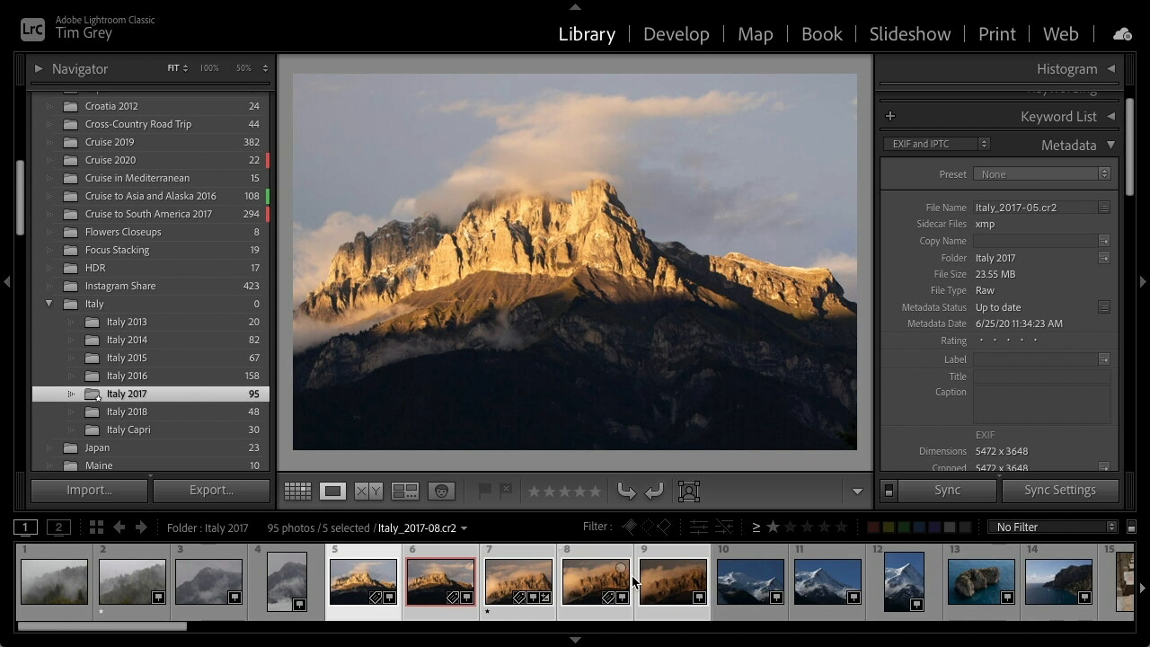
{"action": "key", "text": "g"}
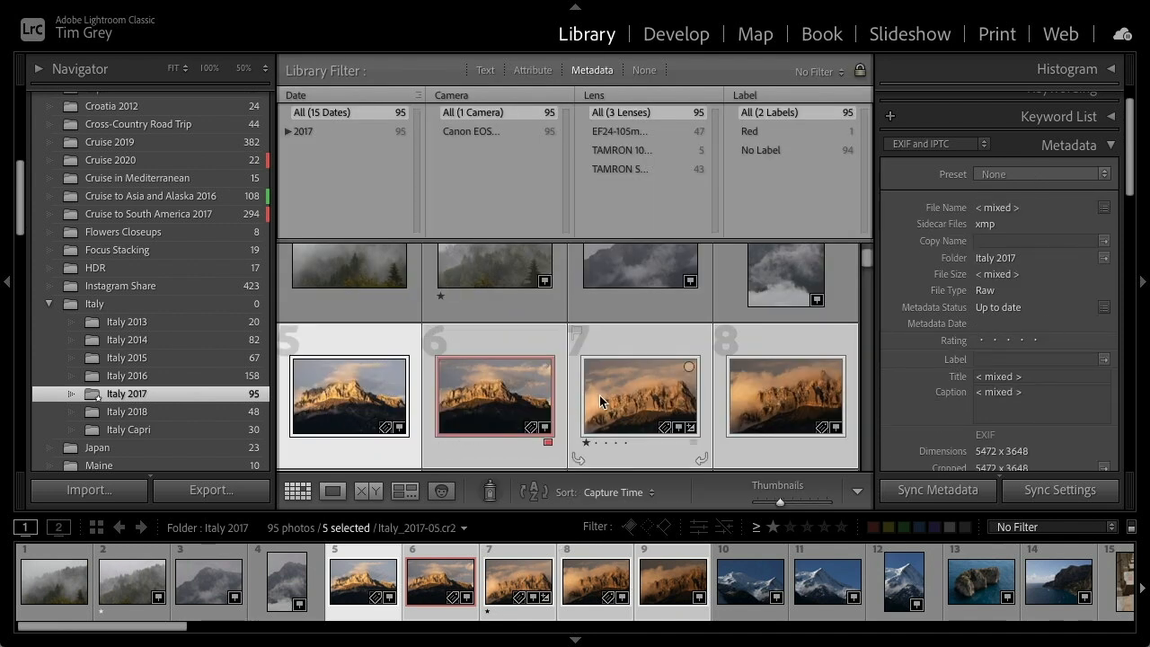
Paste the title "Late Afternoon in the Alps" into all five selected photos, then select only photo 5
{"action": "scroll", "coordinate": [600, 396], "scroll_direction": "down", "scroll_amount": 2}
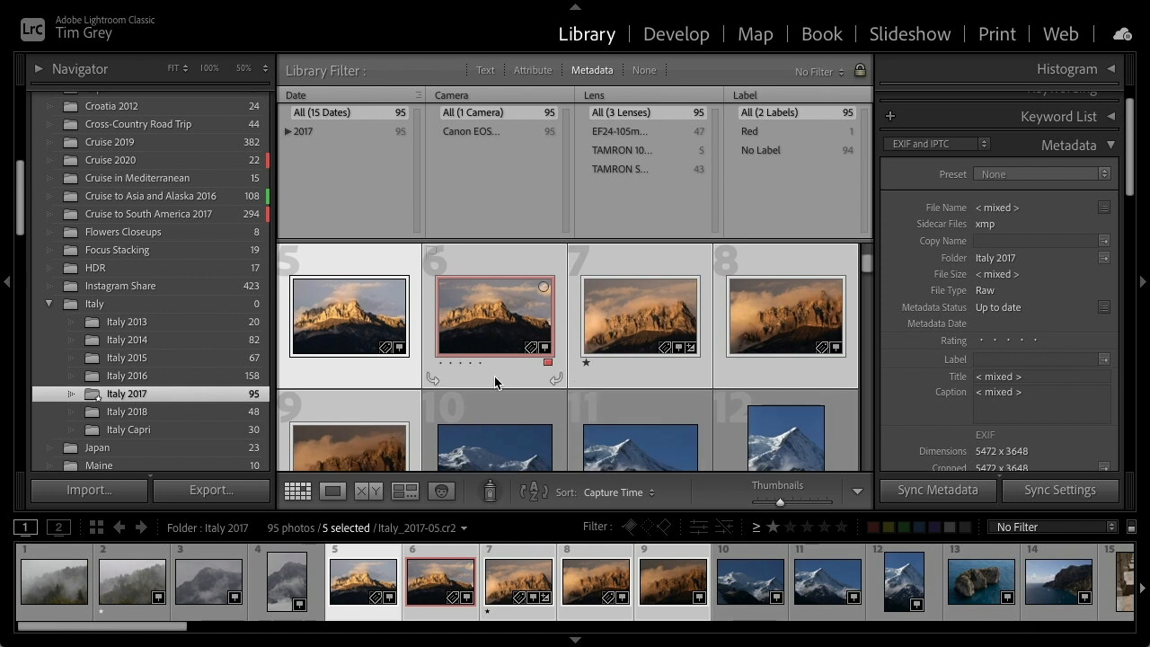
{"action": "left_click", "coordinate": [1037, 380]}
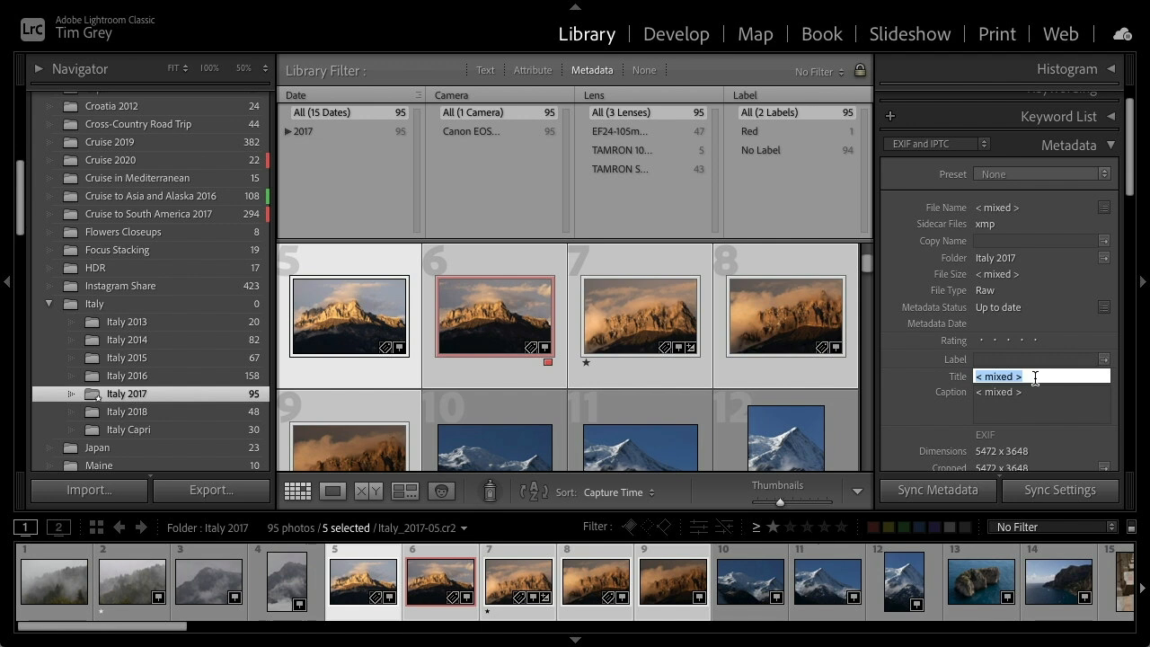
{"action": "key", "text": "ctrl+v"}
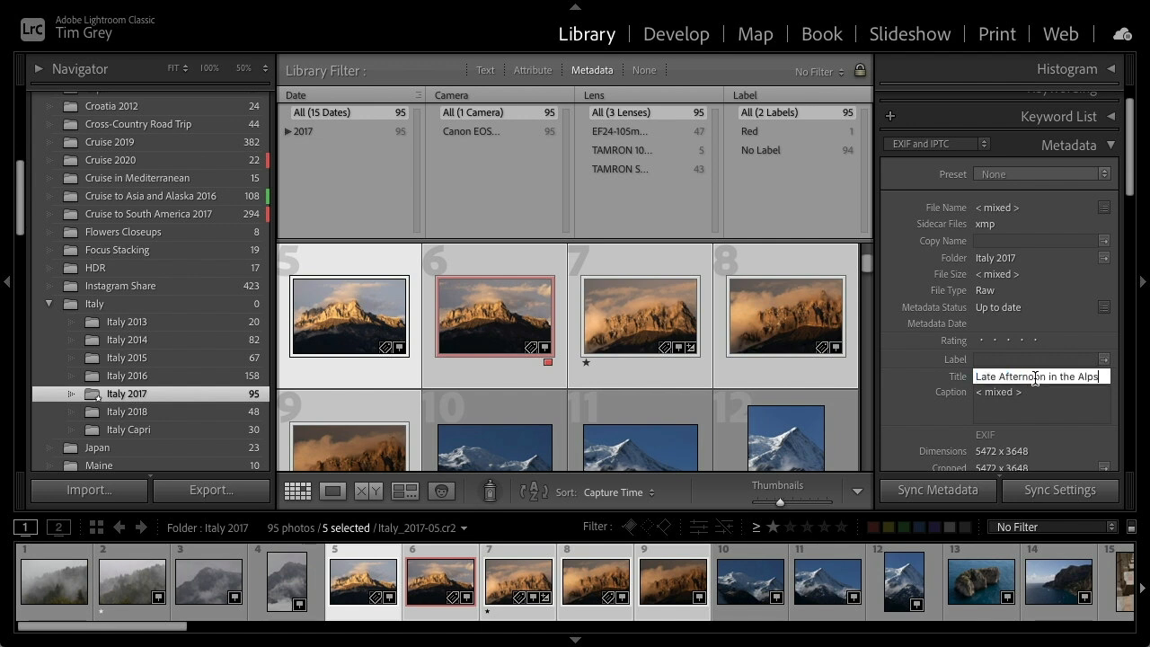
{"action": "key", "text": "Return"}
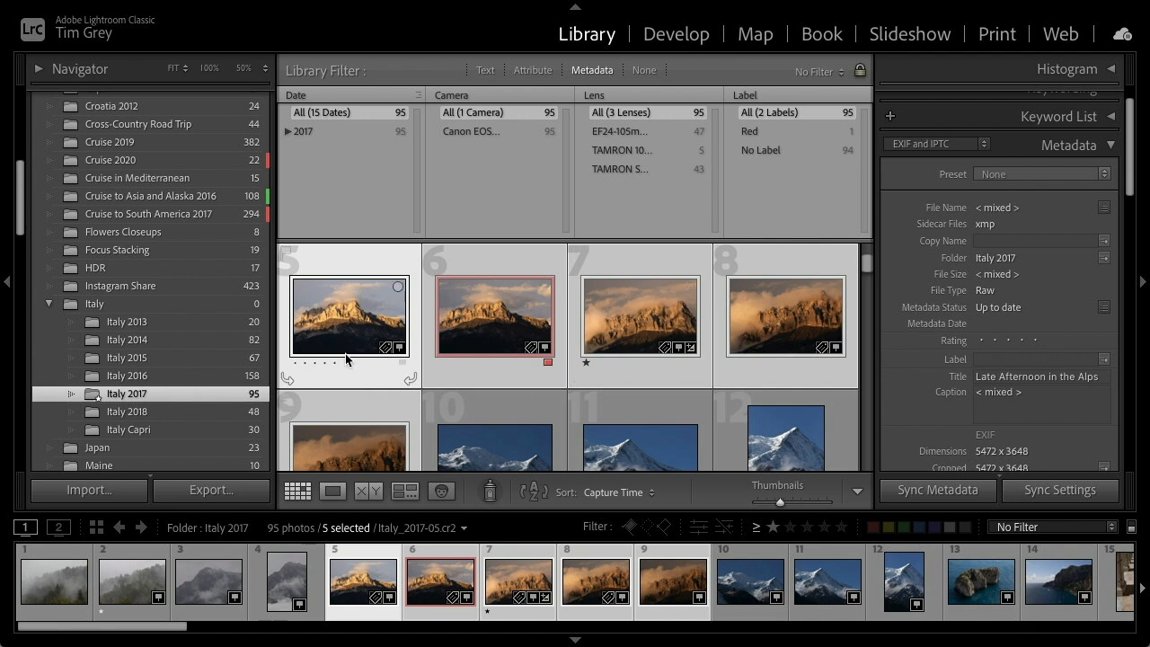
{"action": "left_click", "coordinate": [369, 266]}
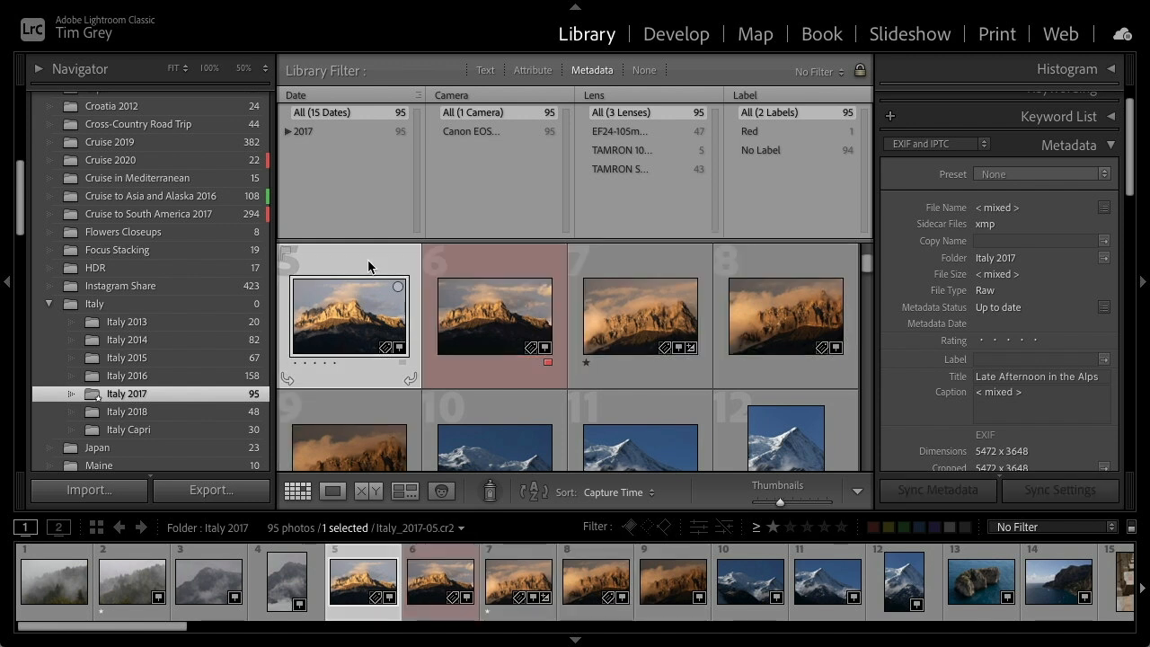
Step through photos 6 to 9 in the grid to check the title each one carries
{"action": "key", "text": "Right"}
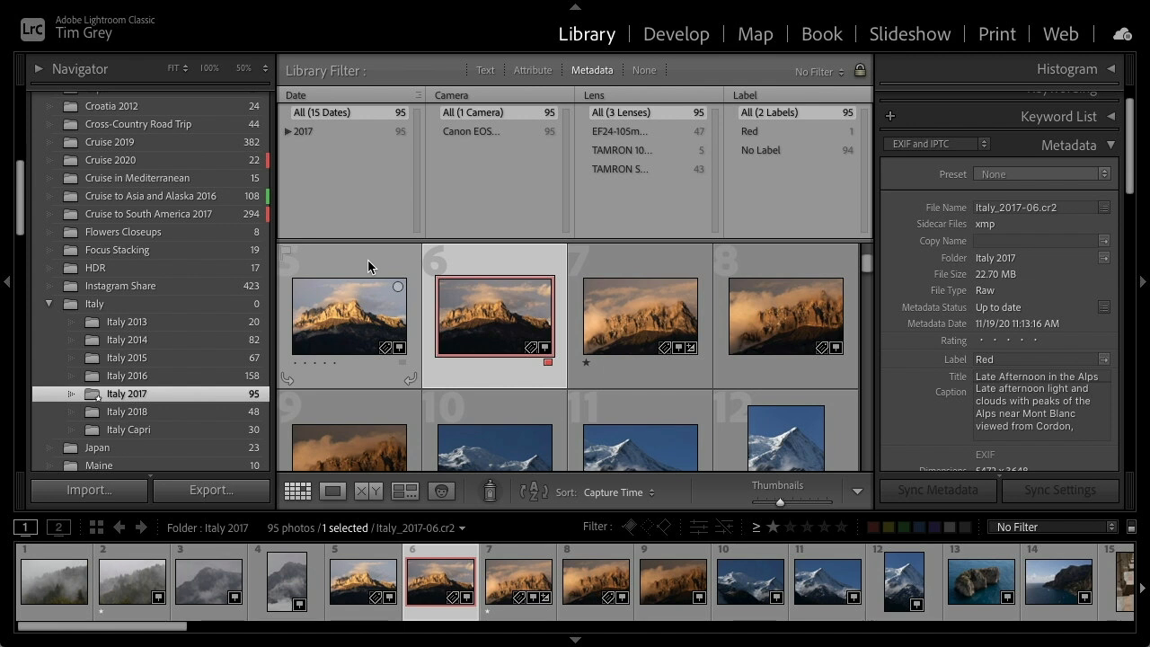
{"action": "key", "text": "Right"}
{"action": "key", "text": "Right"}
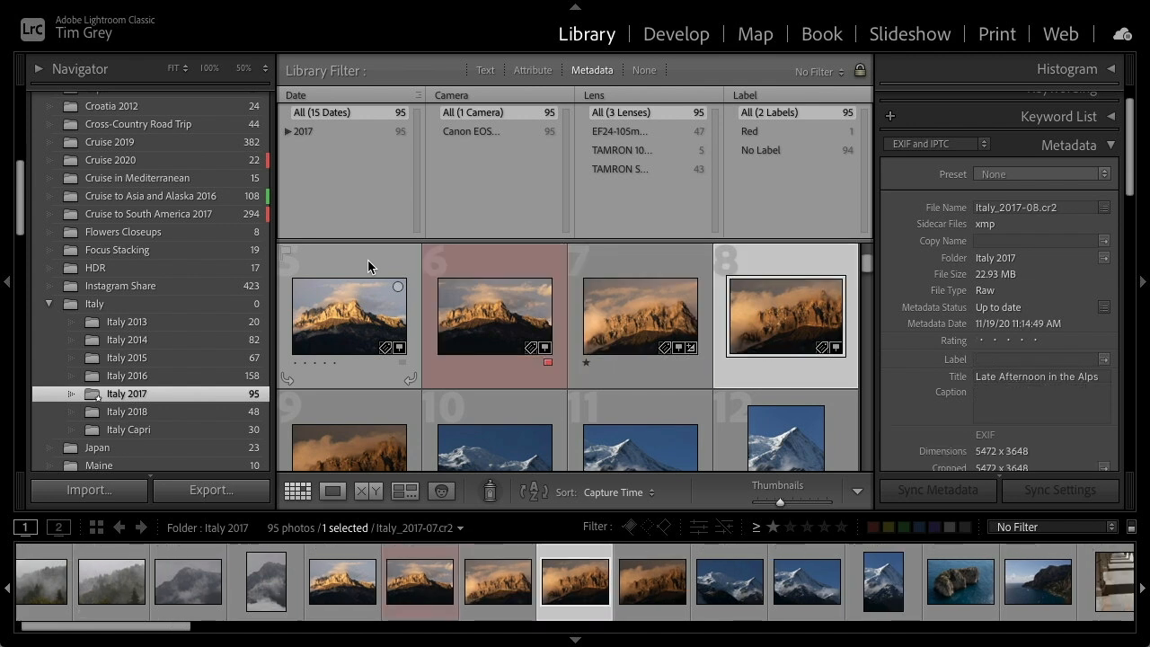
{"action": "key", "text": "Right"}
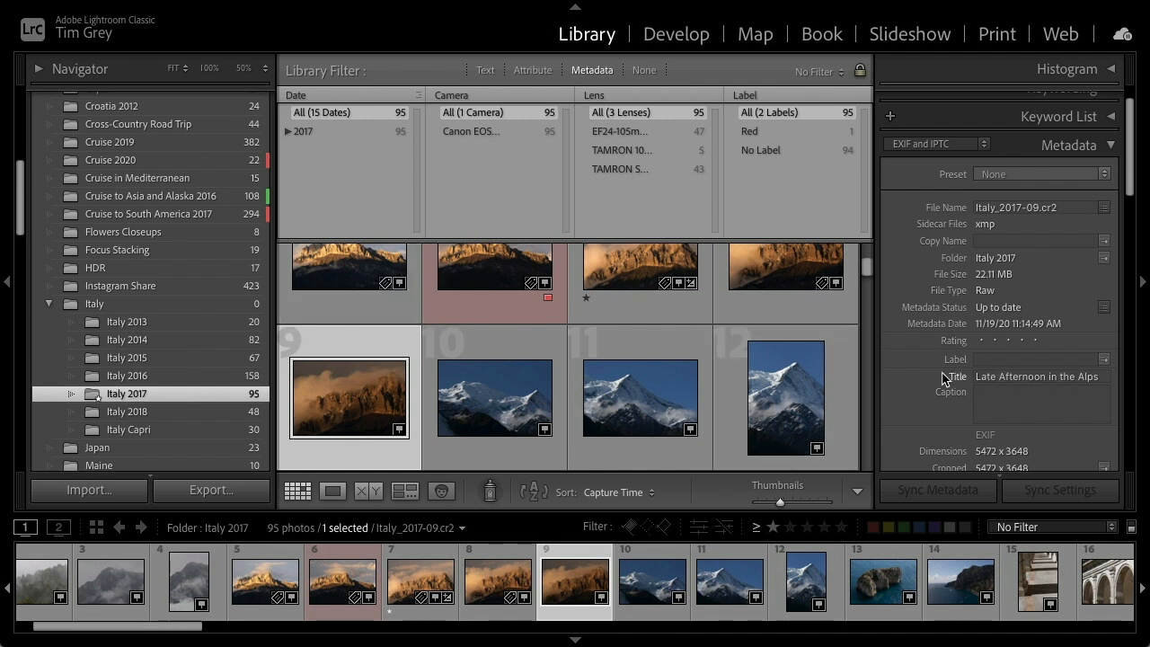
{"action": "mouse_move", "coordinate": [906, 379]}
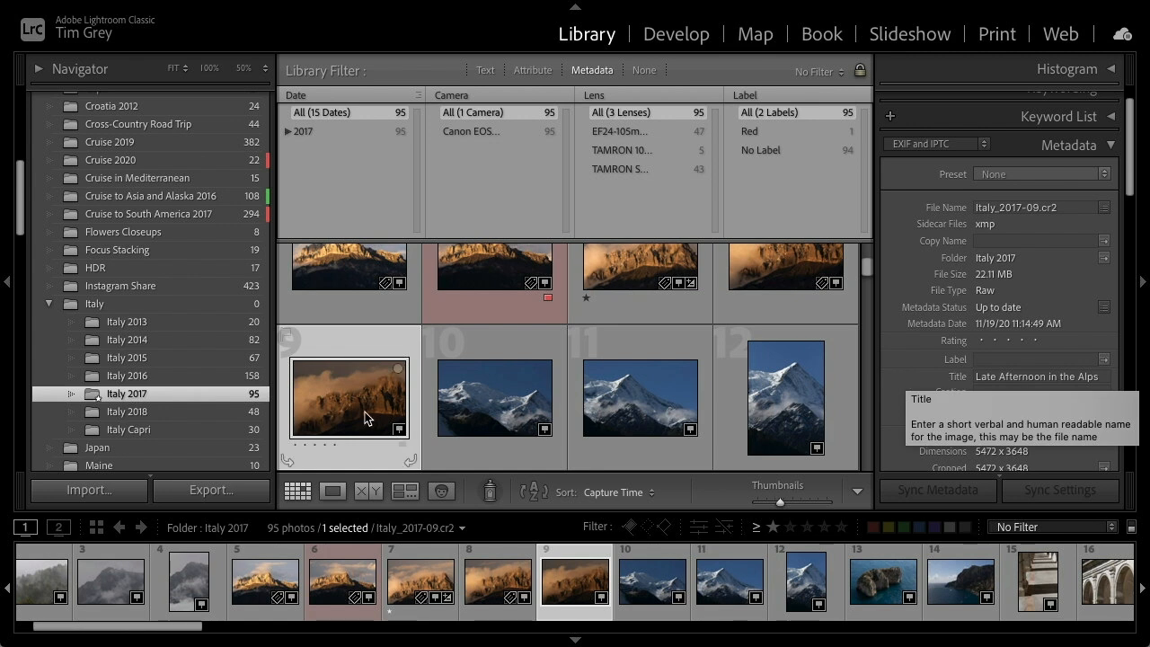
Open the Croatia 2012 folder and view photo 10 in the loupe view
{"action": "scroll", "coordinate": [167, 368], "scroll_direction": "up", "scroll_amount": 3}
{"action": "left_click", "coordinate": [144, 173]}
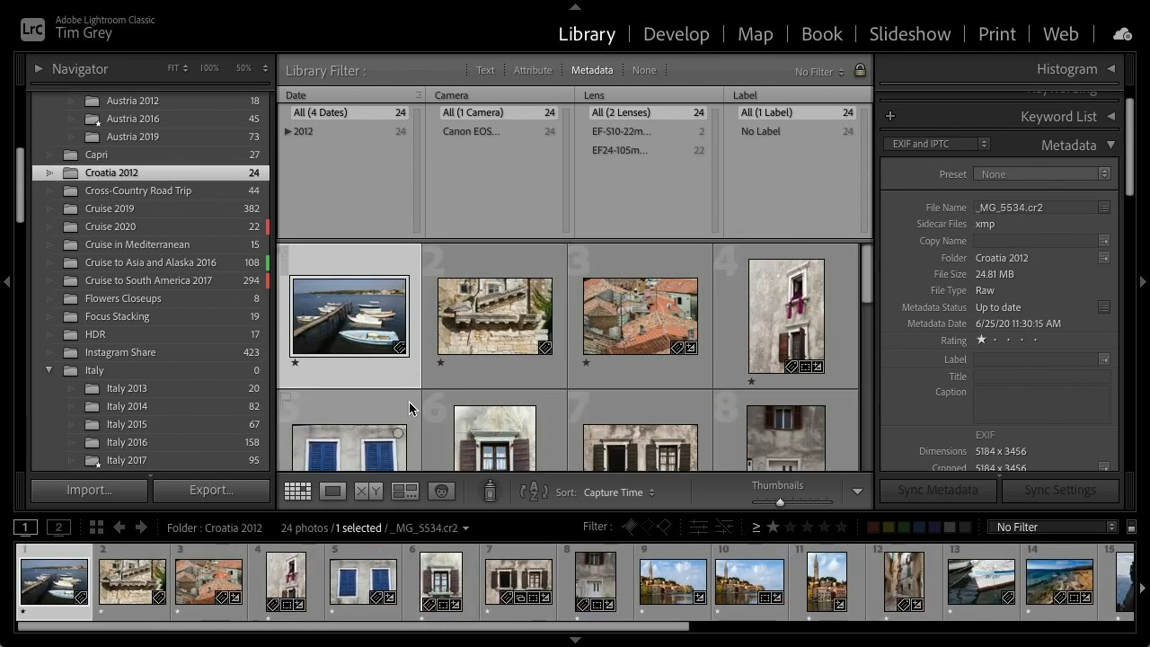
{"action": "scroll", "coordinate": [427, 401], "scroll_direction": "down", "scroll_amount": 1}
{"action": "scroll", "coordinate": [427, 401], "scroll_direction": "down", "scroll_amount": 3}
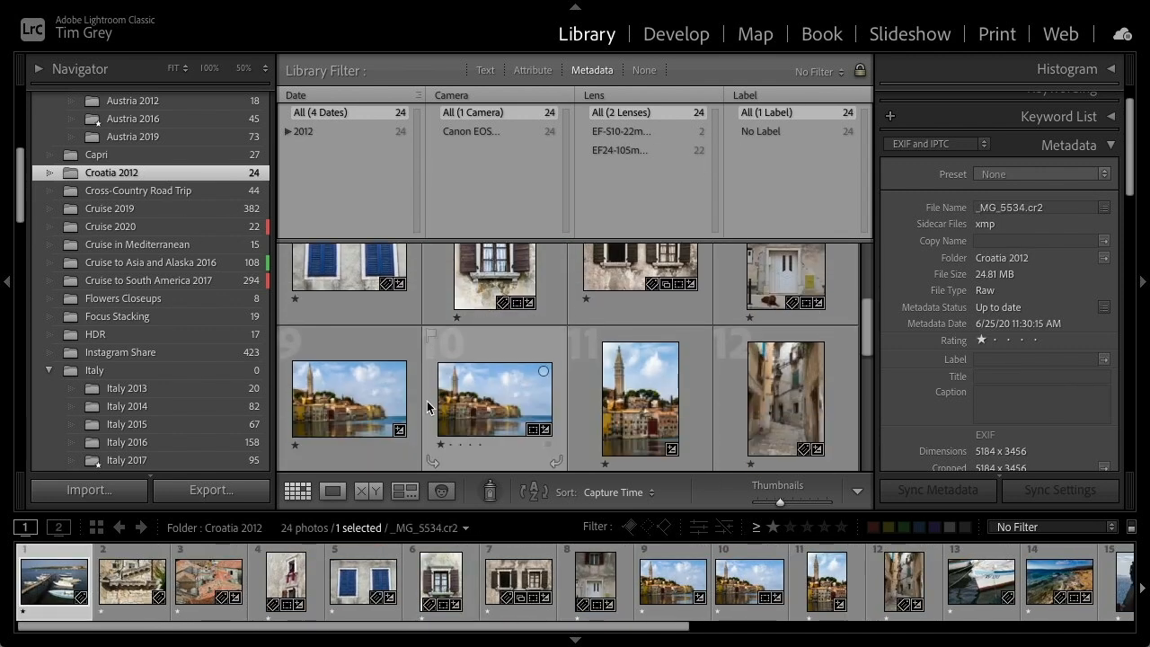
{"action": "double_click", "coordinate": [365, 361]}
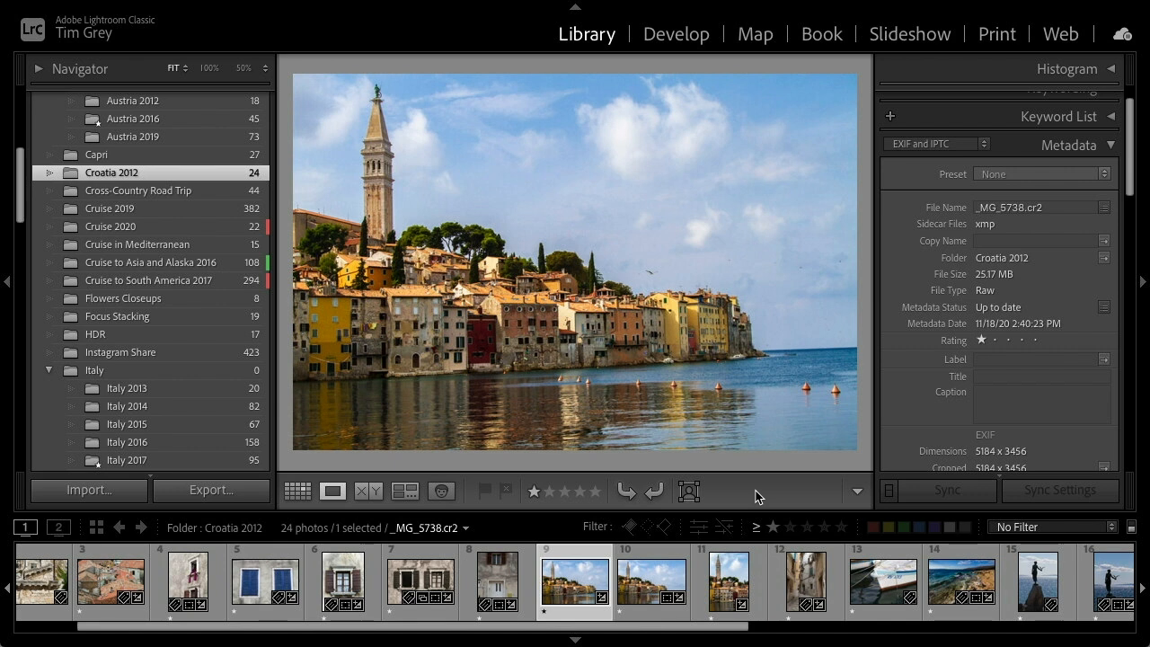
{"action": "left_click", "coordinate": [632, 583]}
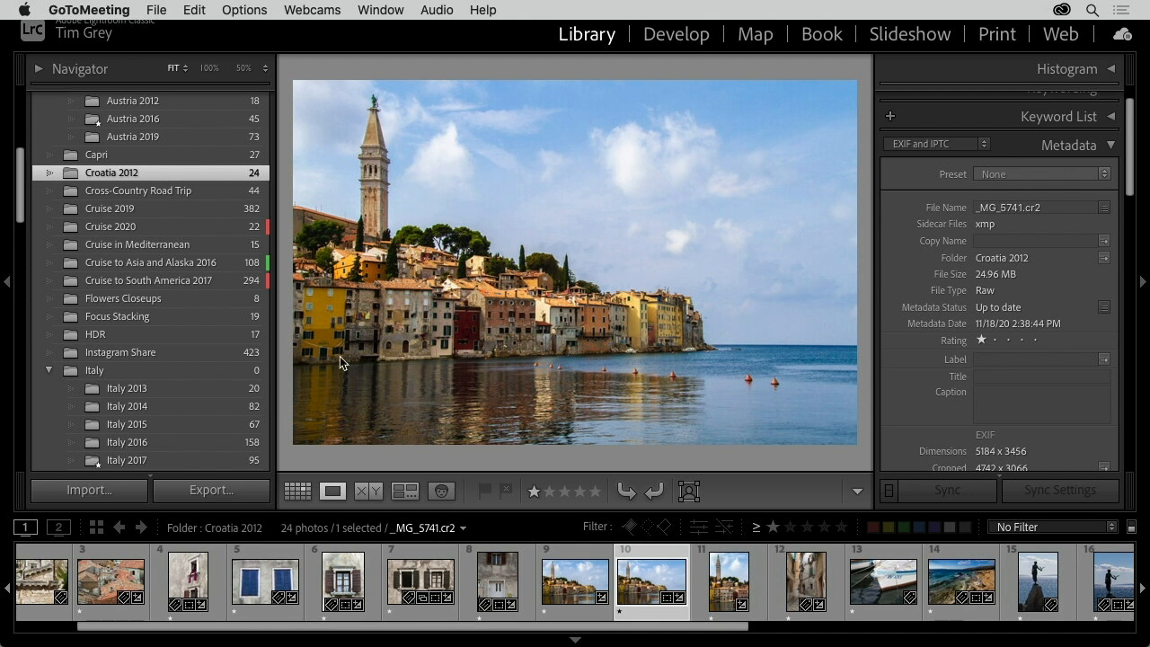
Expand the Keywording panel and add the keywords "Croatia, Istria, Rovinj" to photo 10
{"action": "scroll", "coordinate": [909, 273], "scroll_direction": "up", "scroll_amount": 2}
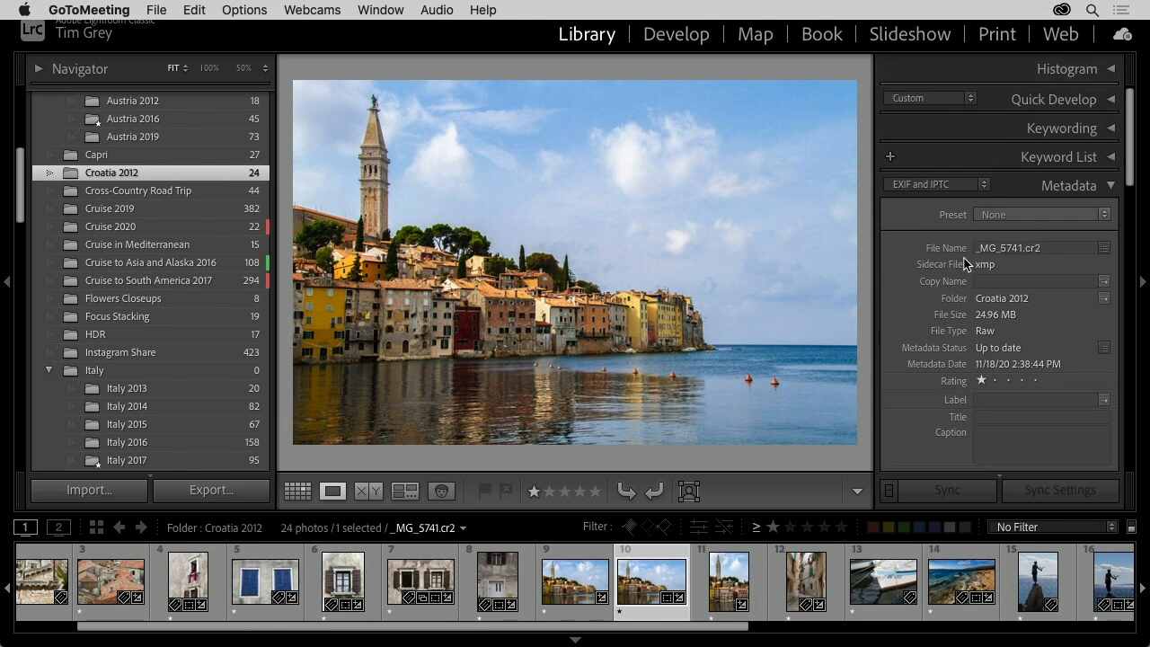
{"action": "left_click", "coordinate": [1048, 130]}
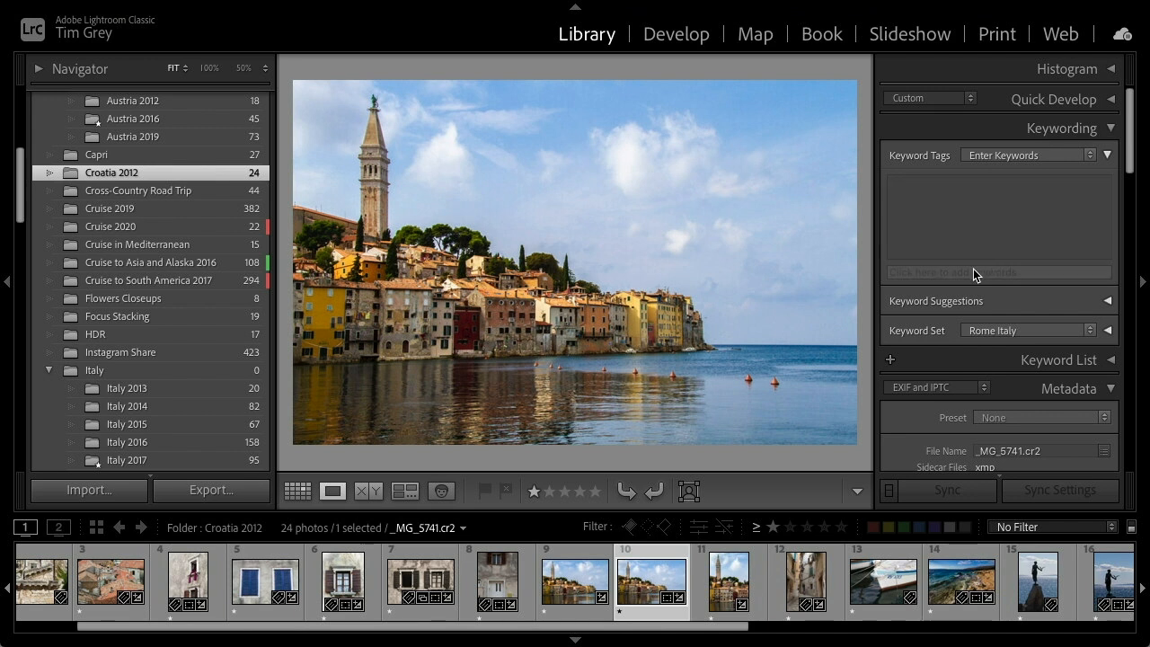
{"action": "left_click", "coordinate": [917, 273]}
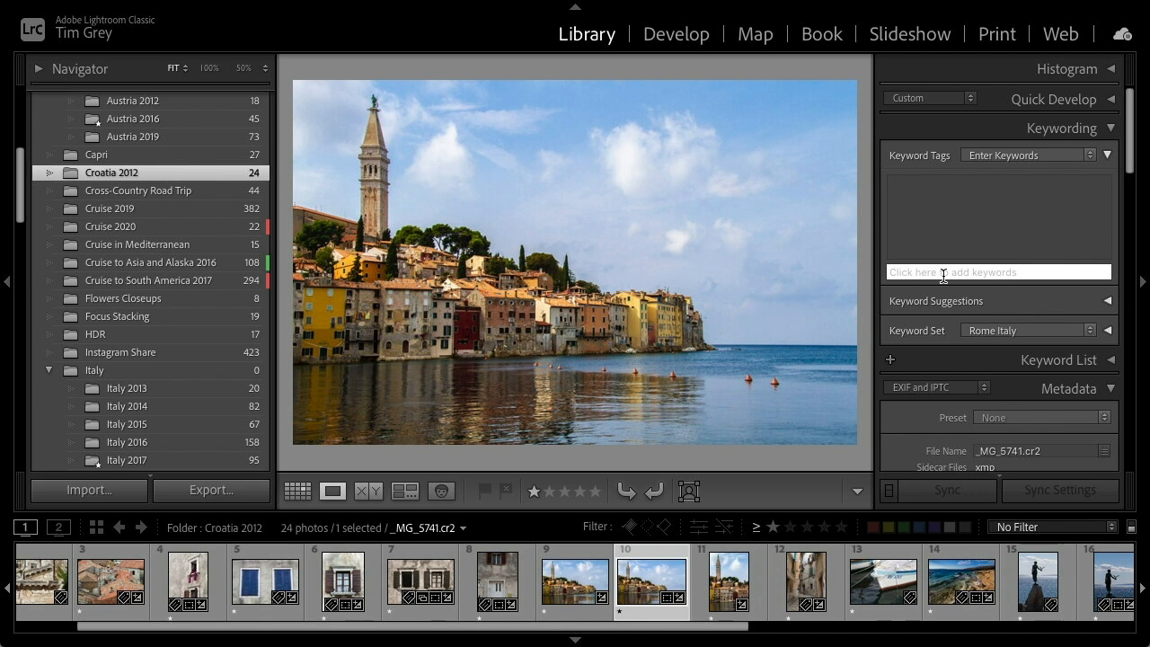
{"action": "type", "text": "C"}
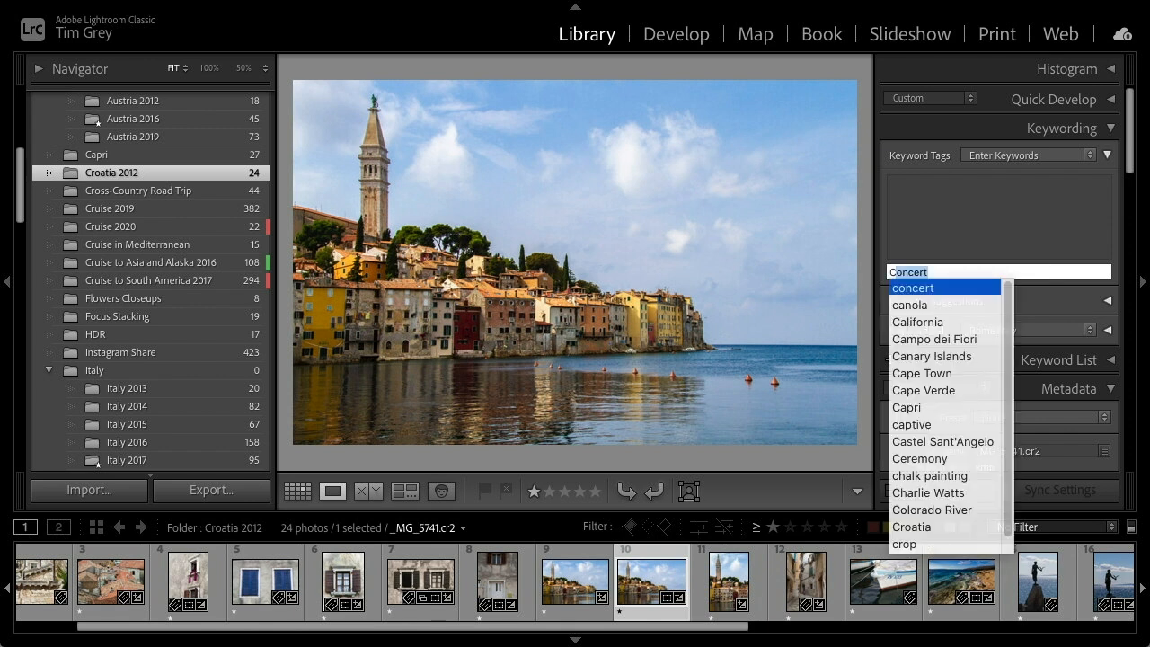
{"action": "type", "text": "roat"}
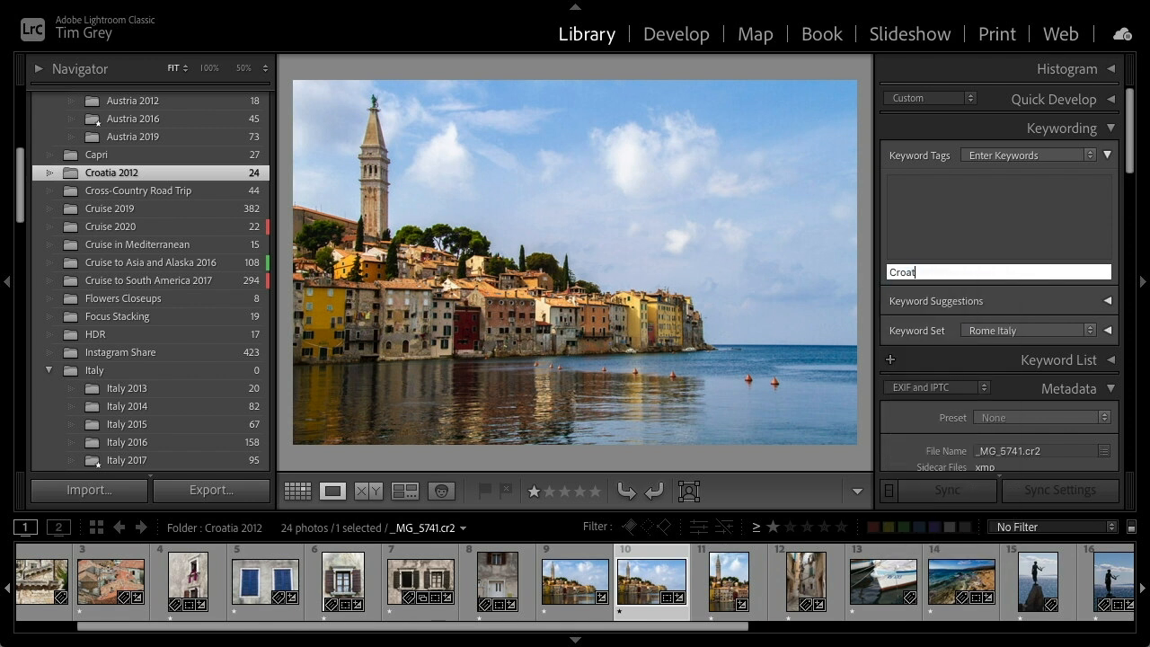
{"action": "type", "text": "ia, Istria,"}
{"action": "type", "text": "Rovinj"}
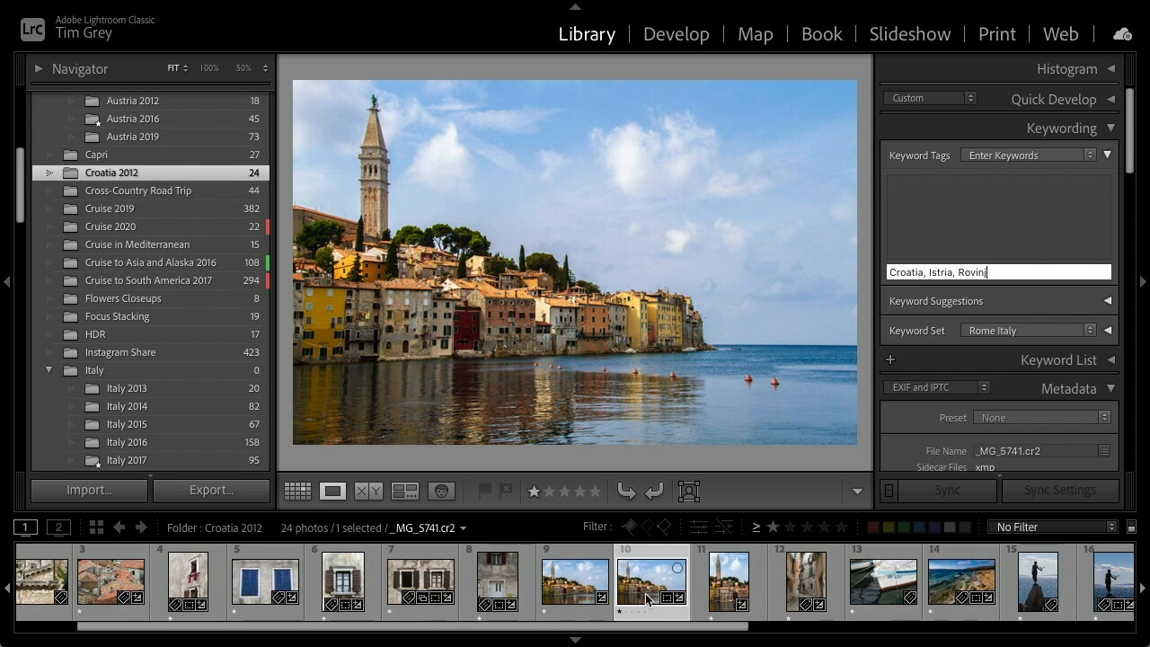
{"action": "left_click", "coordinate": [573, 589], "text": "ctrl"}
{"action": "left_click", "coordinate": [719, 585], "text": "ctrl"}
{"action": "left_click", "coordinate": [658, 570]}
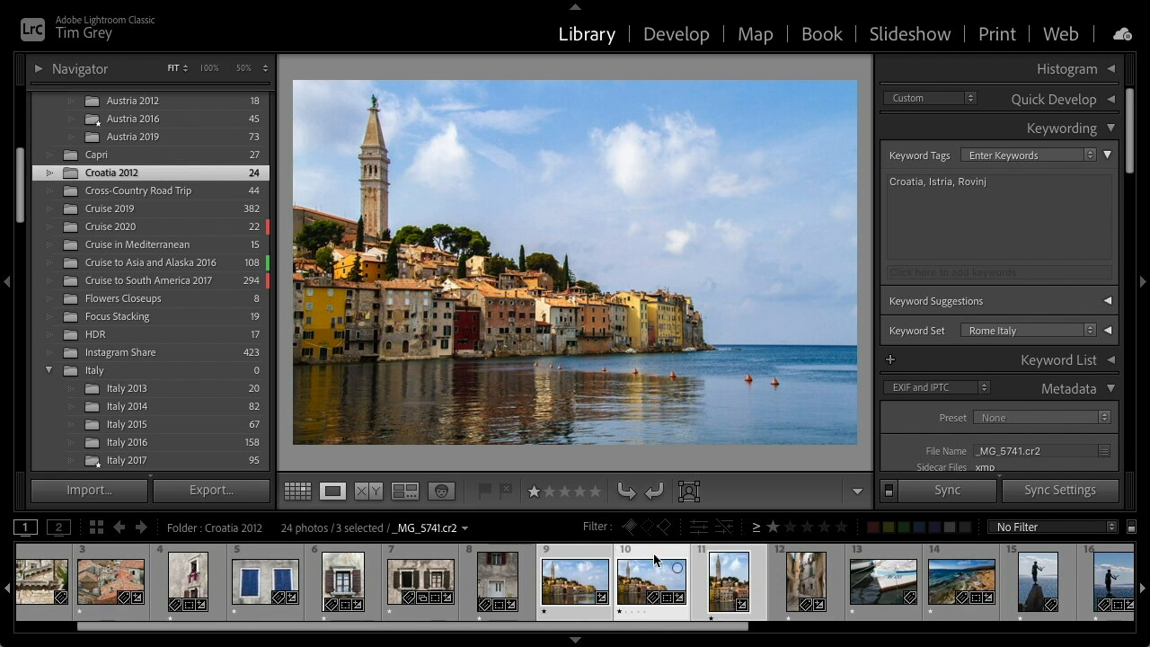
{"action": "left_click", "coordinate": [653, 554]}
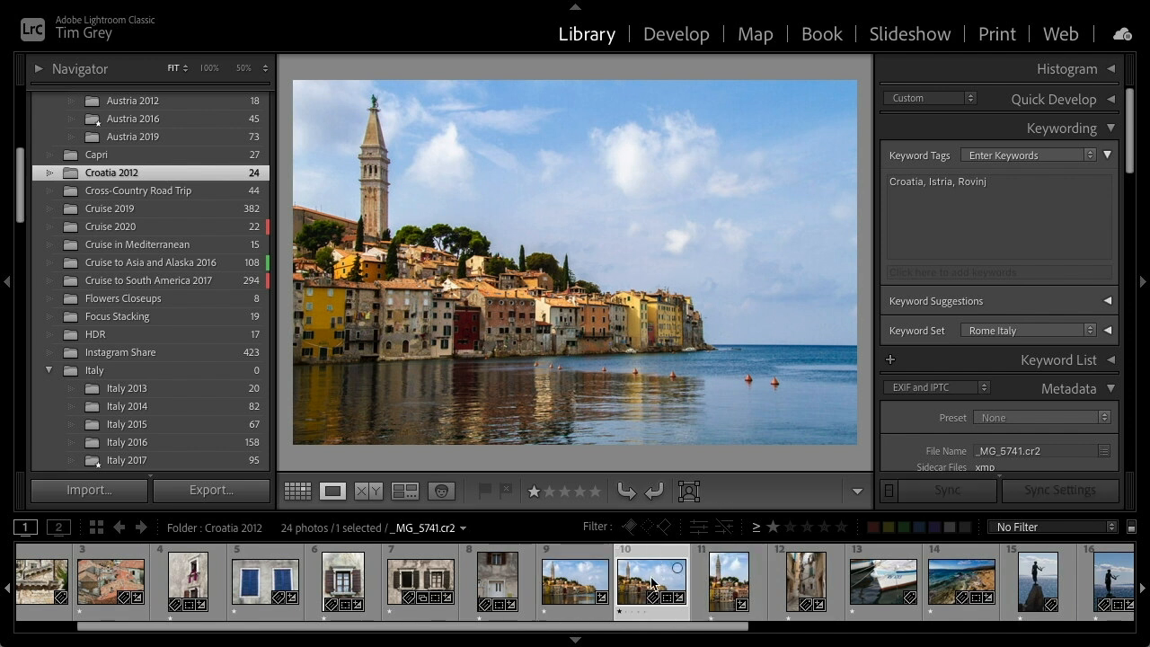
{"action": "left_click", "coordinate": [579, 584]}
{"action": "left_click", "coordinate": [645, 586]}
Copy photo 10's keyword tags and select photos 9, 10 and 11 together
{"action": "left_click", "coordinate": [994, 180]}
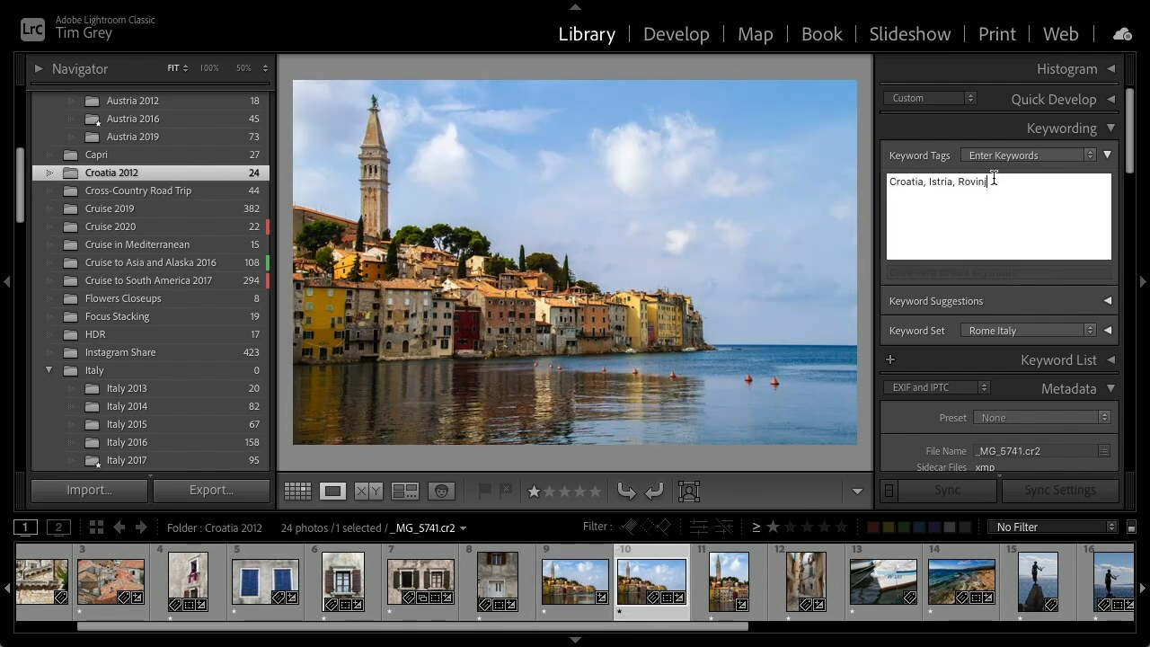
{"action": "triple_click", "coordinate": [897, 181]}
{"action": "key", "text": "ctrl+c"}
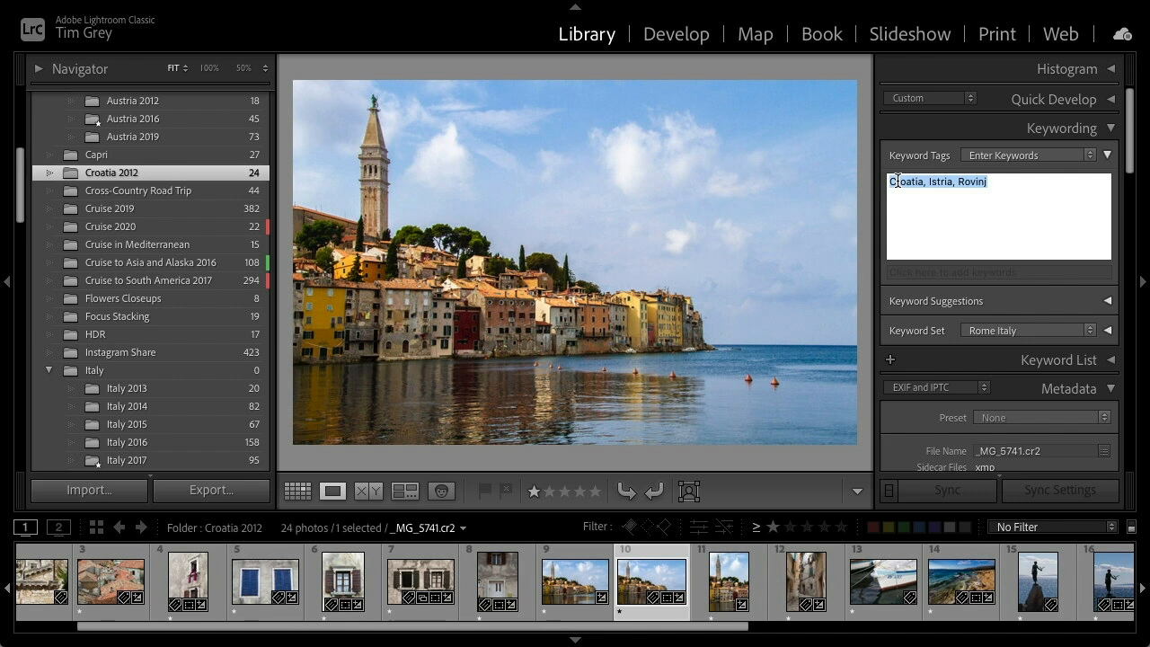
{"action": "left_click", "coordinate": [569, 571]}
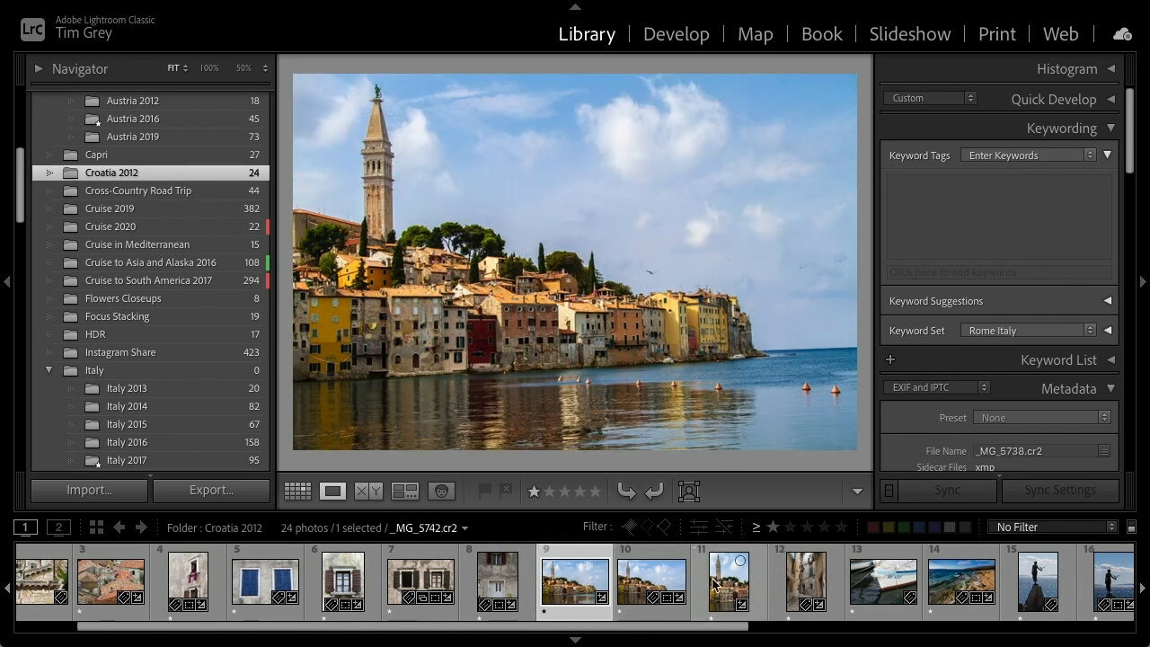
{"action": "left_click", "coordinate": [715, 584], "text": "shift"}
{"action": "left_click", "coordinate": [647, 580]}
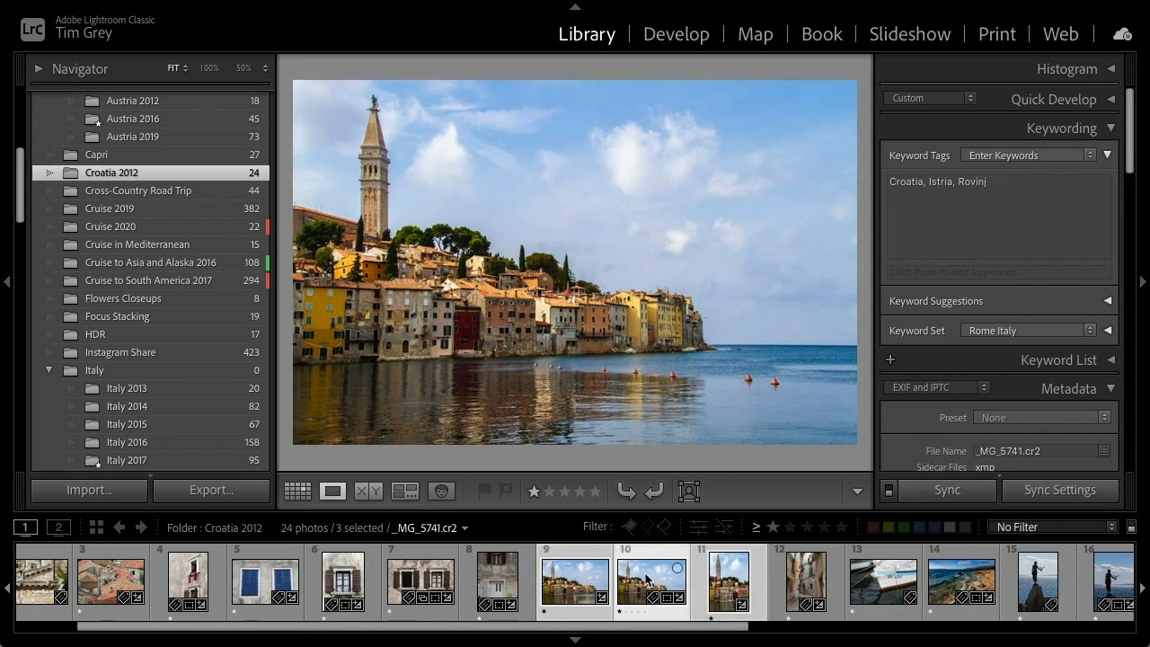
Paste the keywords Croatia, Istria, Rovinj into all three selected photos in grid view, then inspect photos 10 and 11
{"action": "left_click", "coordinate": [933, 272]}
{"action": "key", "text": "ctrl+v"}
{"action": "key", "text": "Return"}
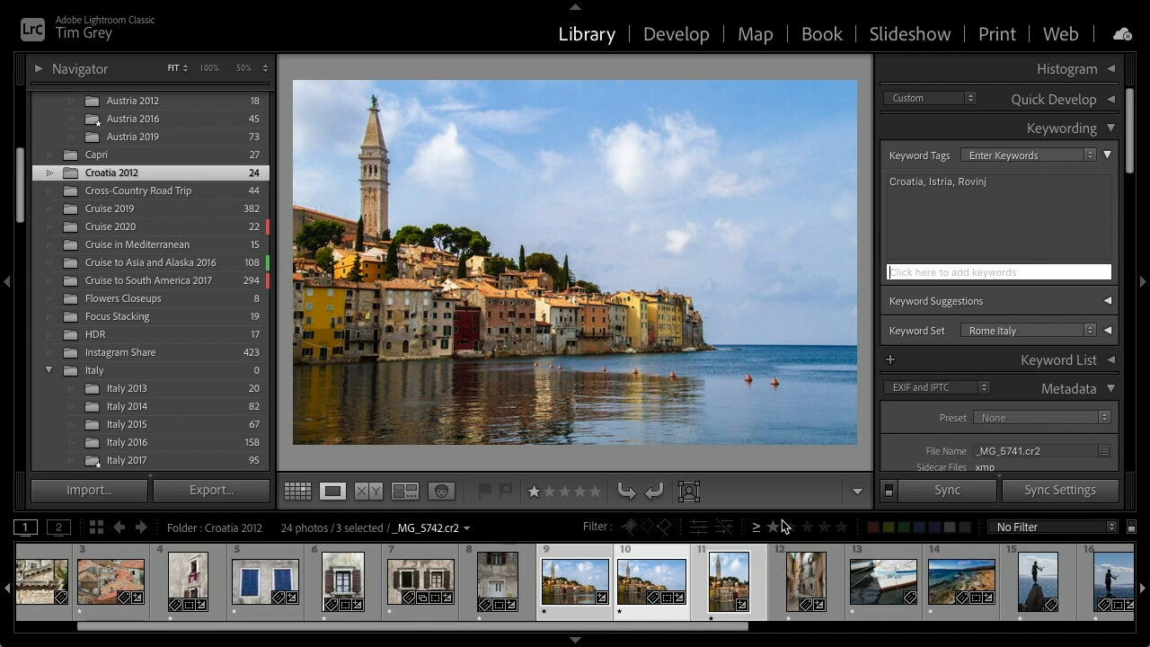
{"action": "left_click", "coordinate": [299, 494]}
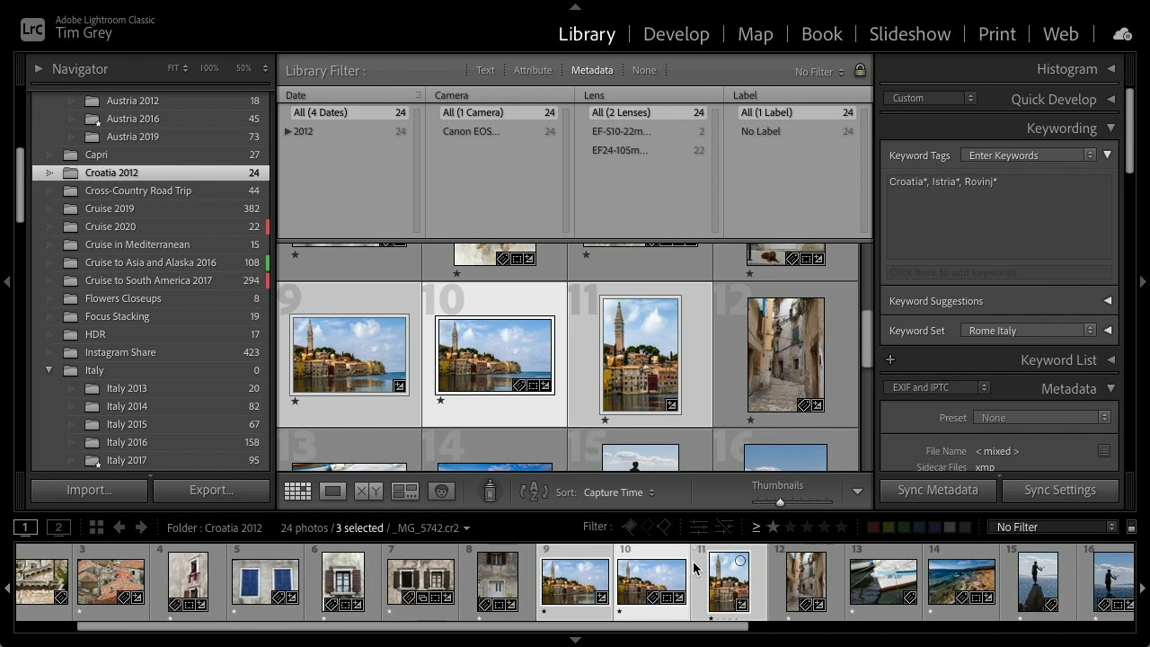
{"action": "left_click", "coordinate": [929, 274]}
{"action": "key", "text": "ctrl+v"}
{"action": "key", "text": "Return"}
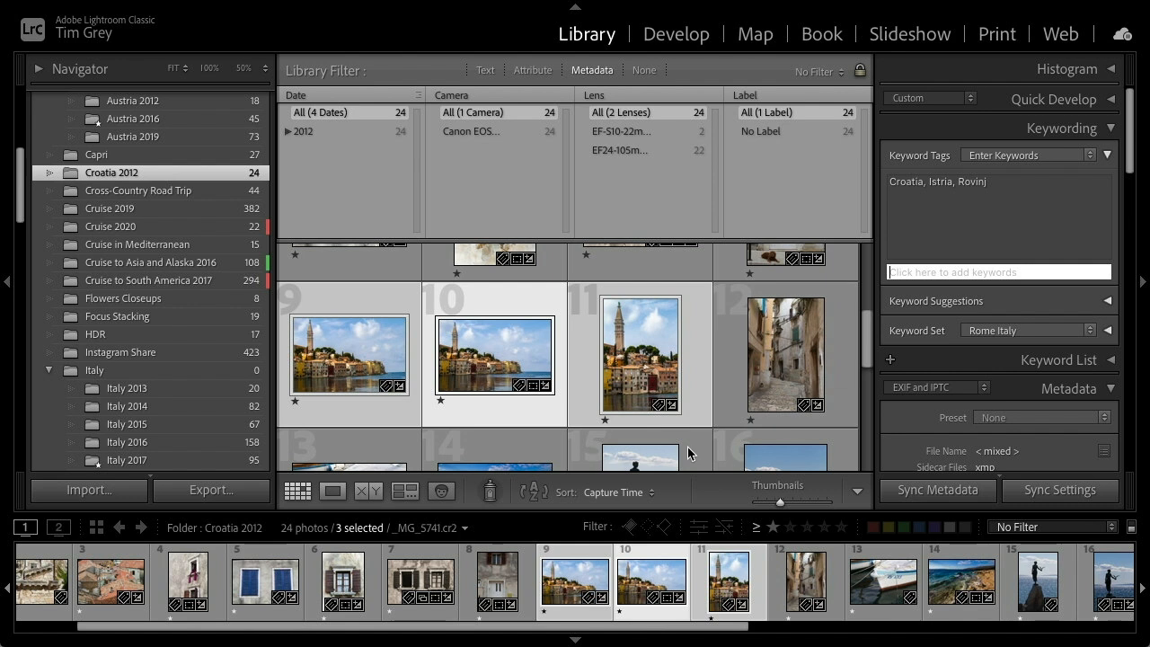
{"action": "left_click", "coordinate": [654, 554]}
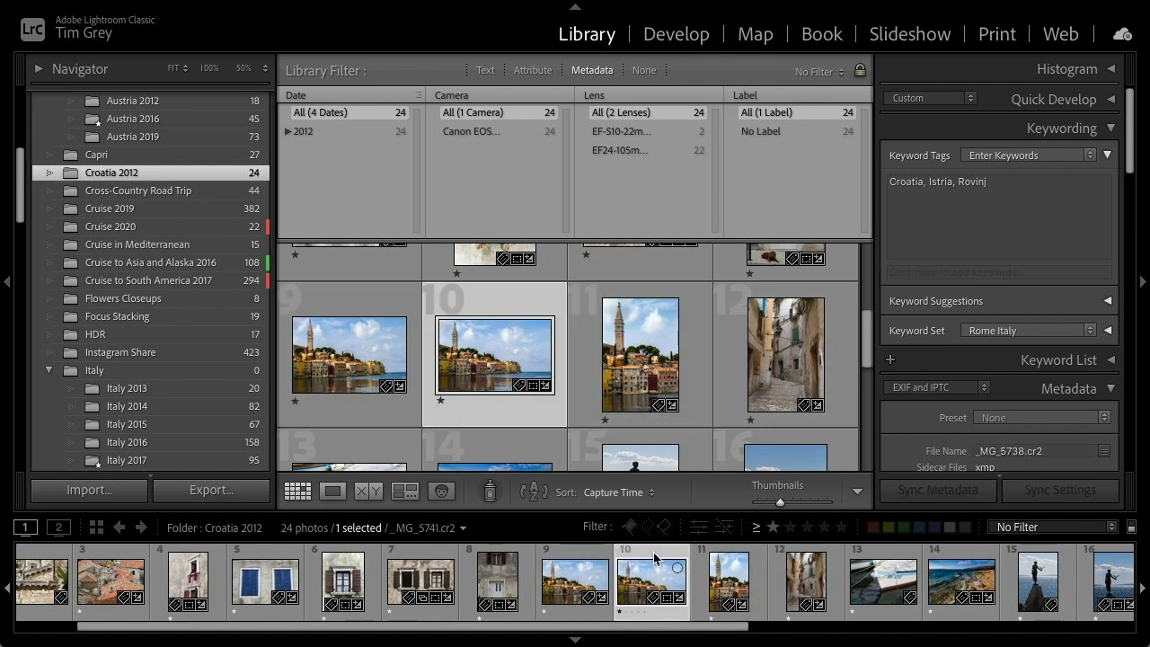
{"action": "left_click", "coordinate": [712, 579]}
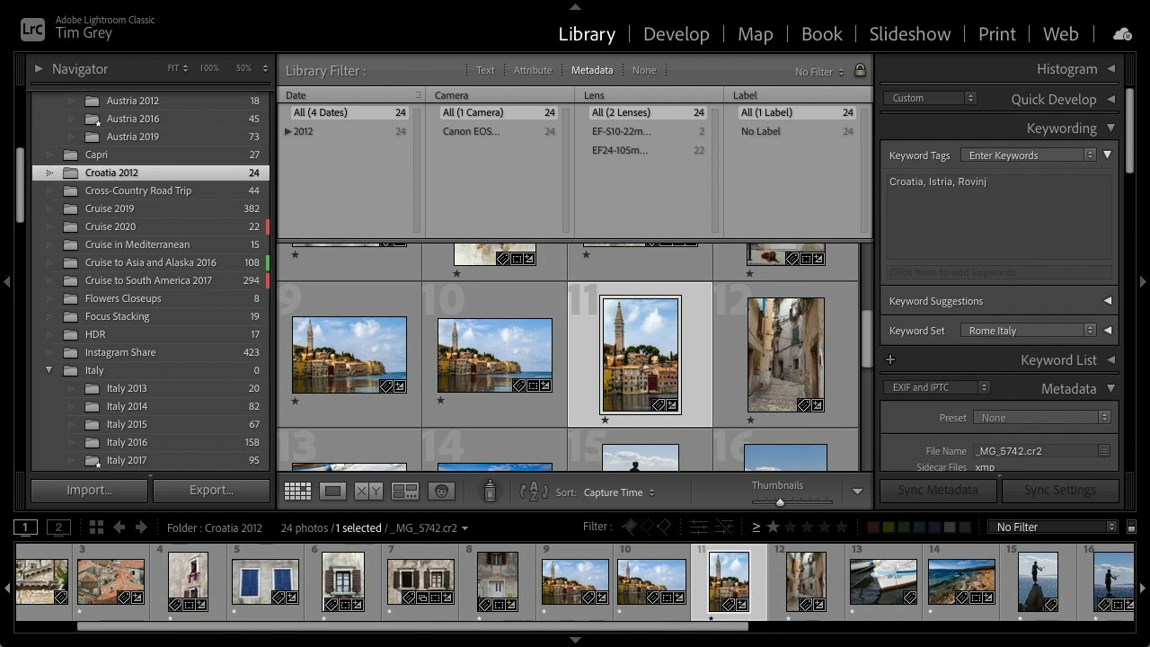
Open the Palouse 2019 folder and view the red barn photo 26 in the loupe view
{"action": "scroll", "coordinate": [193, 395], "scroll_direction": "down", "scroll_amount": 10}
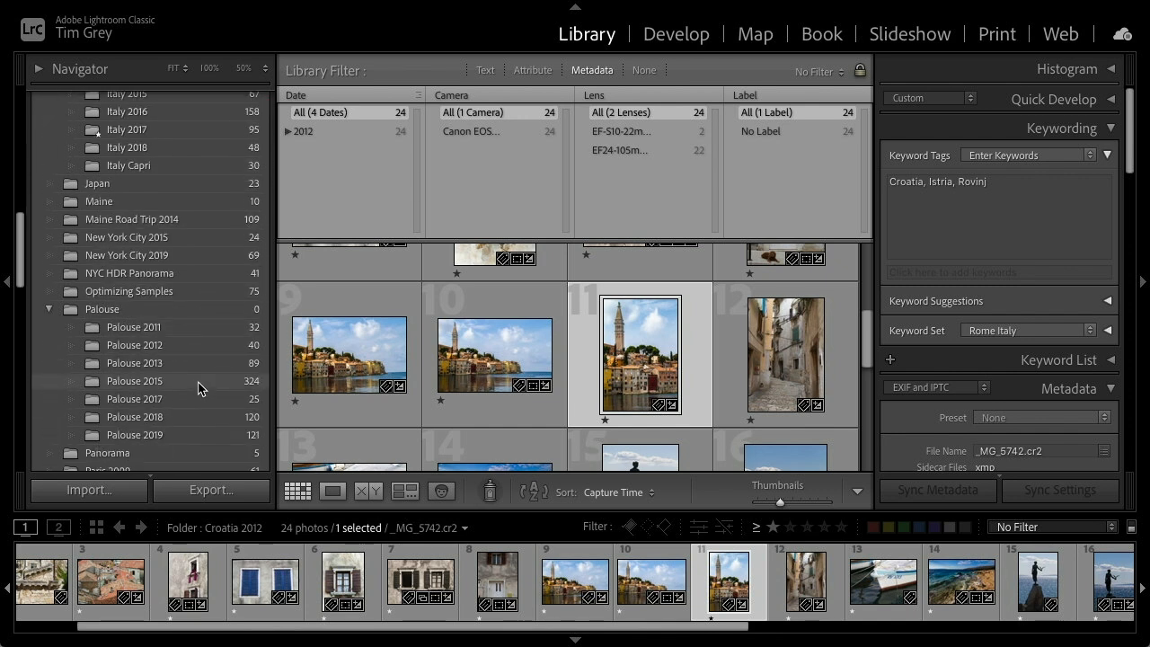
{"action": "left_click", "coordinate": [142, 361]}
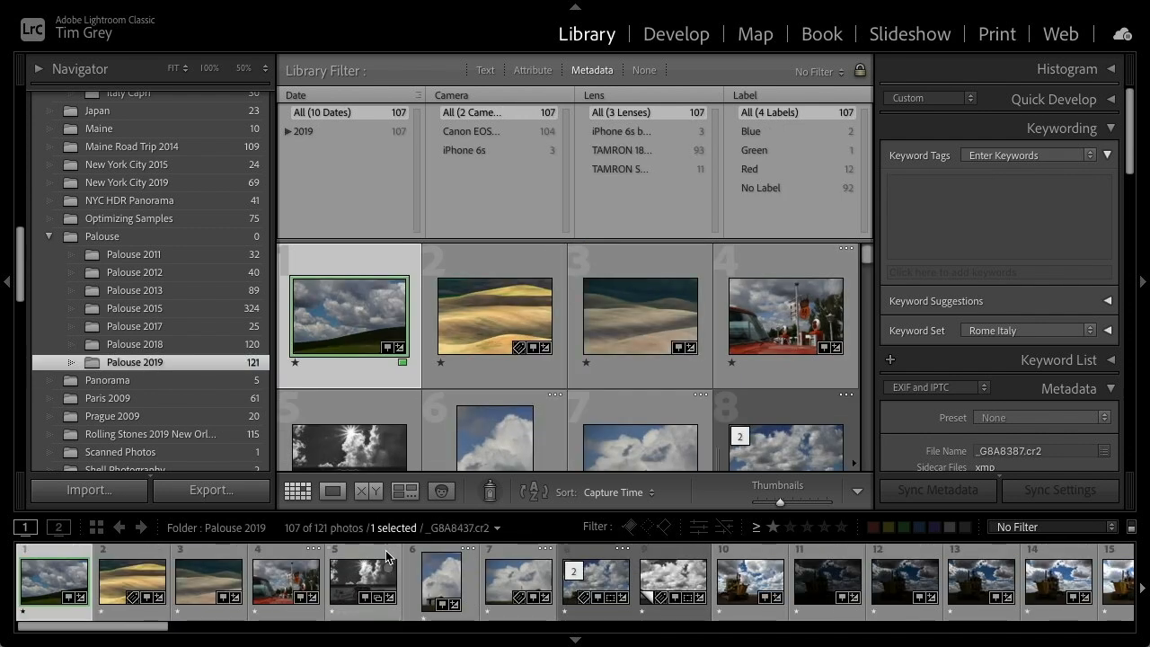
{"action": "scroll", "coordinate": [496, 575], "scroll_direction": "down", "scroll_amount": 1}
{"action": "scroll", "coordinate": [496, 575], "scroll_direction": "down", "scroll_amount": 12}
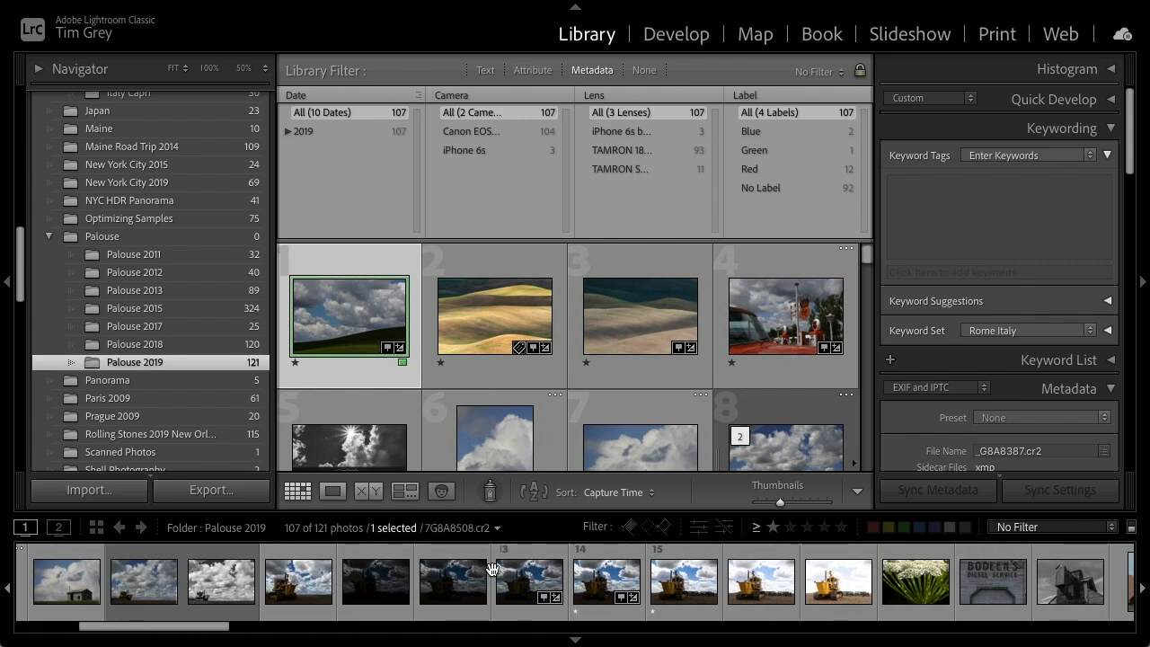
{"action": "double_click", "coordinate": [619, 588]}
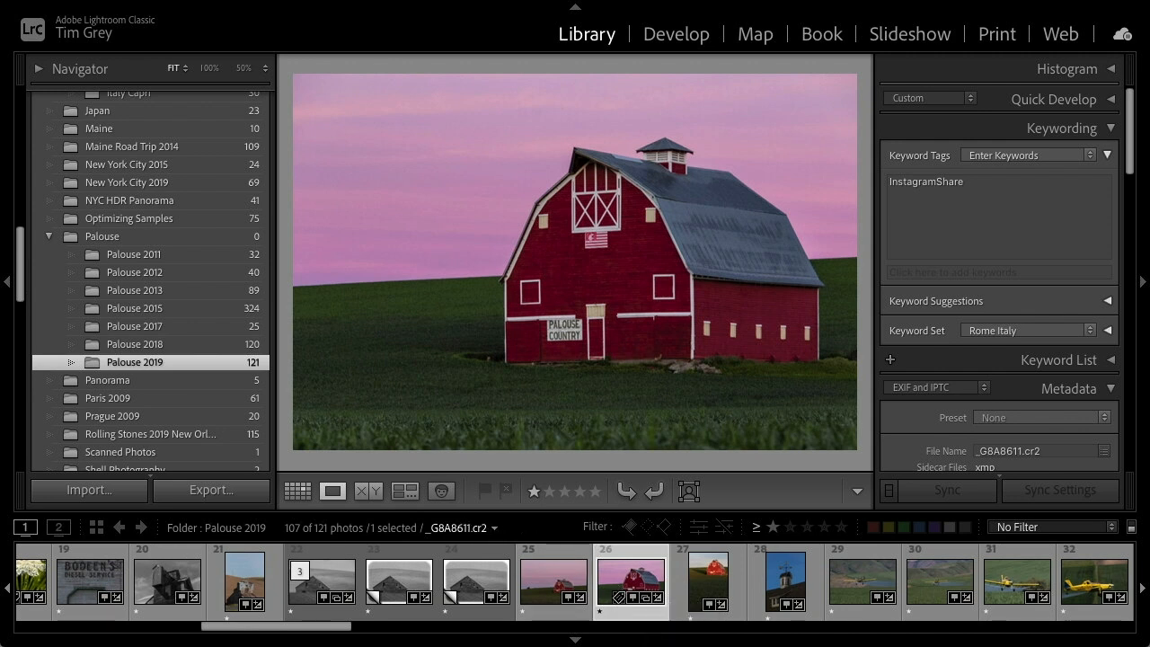
Create a new keyword tag named Location and find it in the keyword list
{"action": "key", "text": "super+Tab"}
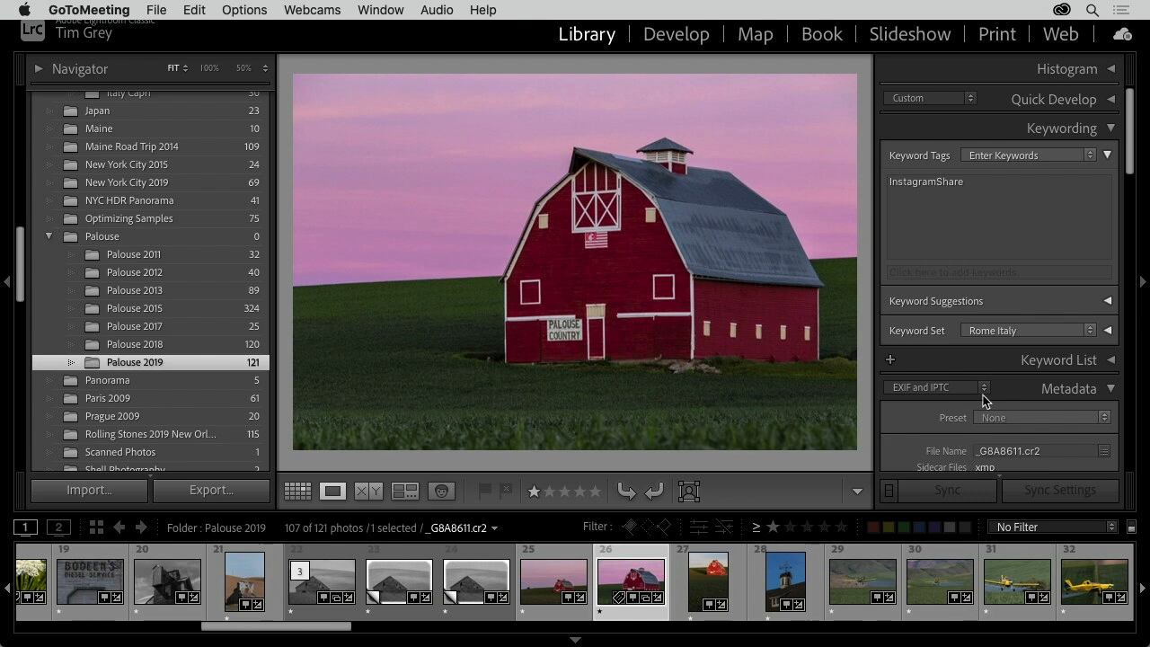
{"action": "scroll", "coordinate": [981, 402], "scroll_direction": "down", "scroll_amount": 5}
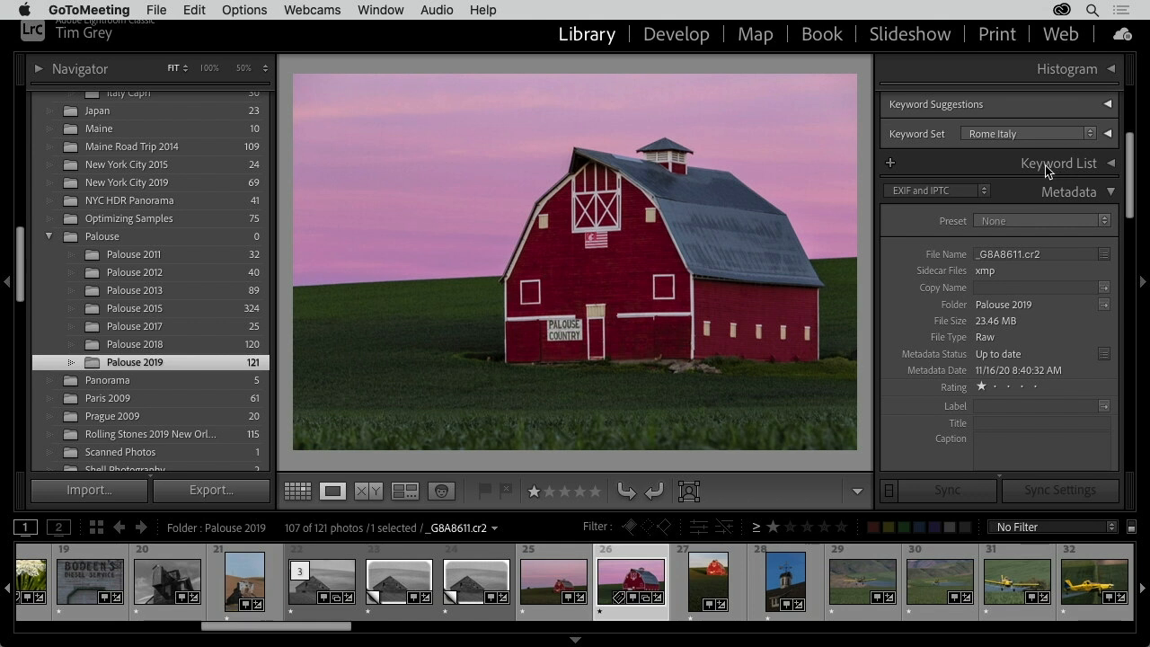
{"action": "left_click", "coordinate": [1058, 170]}
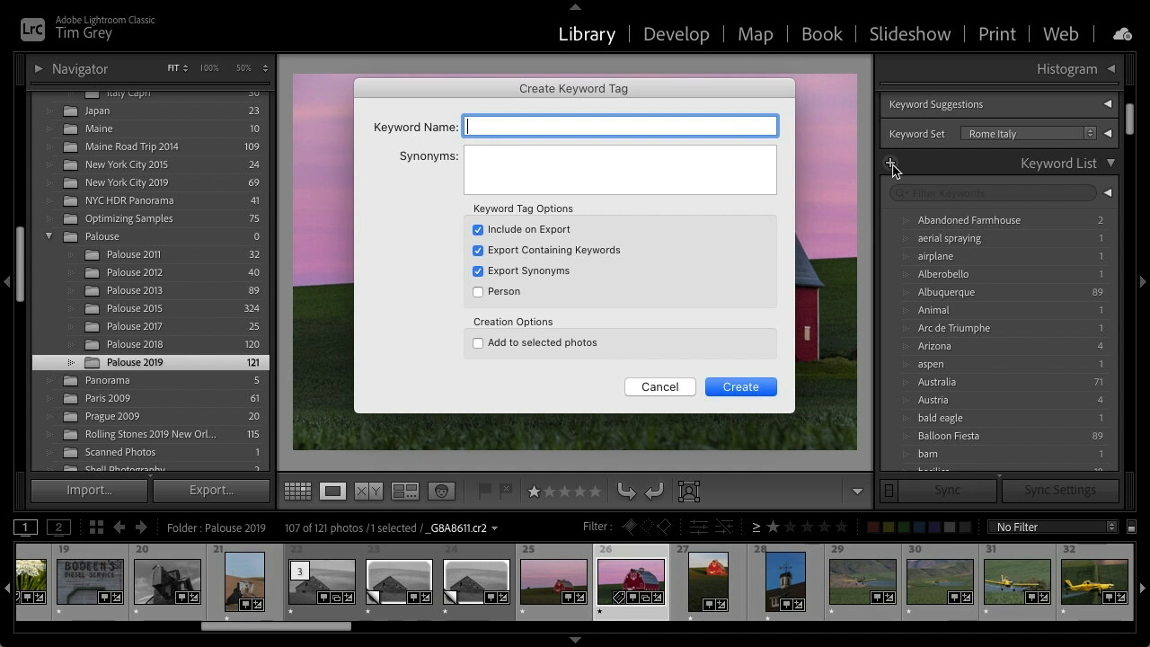
{"action": "type", "text": "Location"}
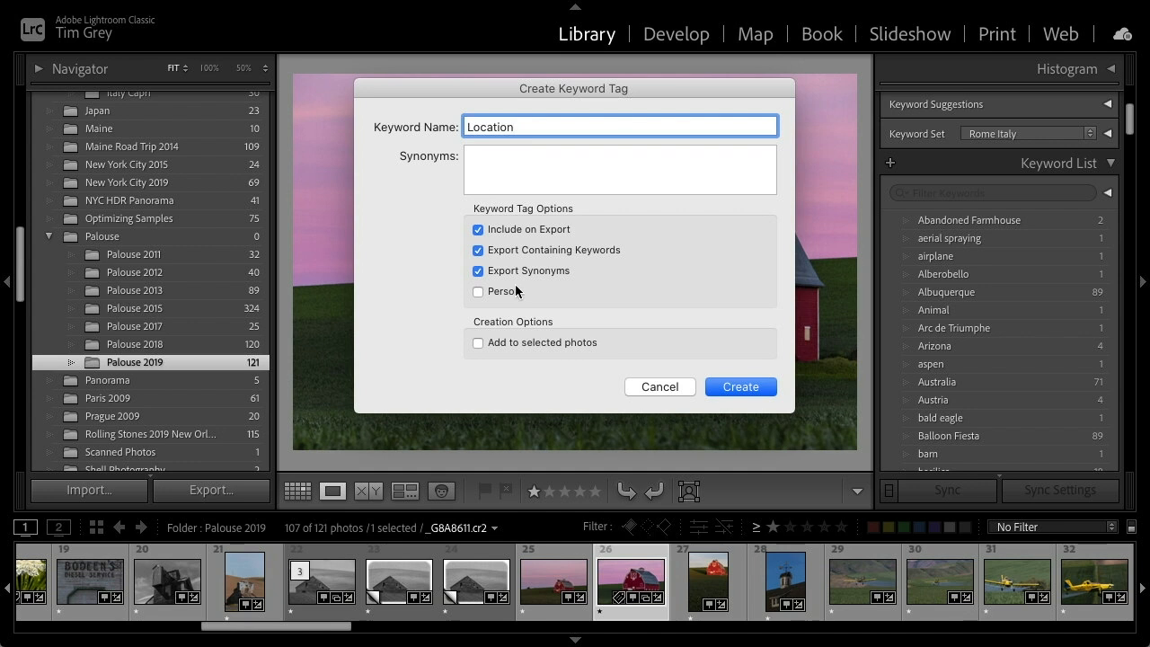
{"action": "left_click", "coordinate": [742, 386]}
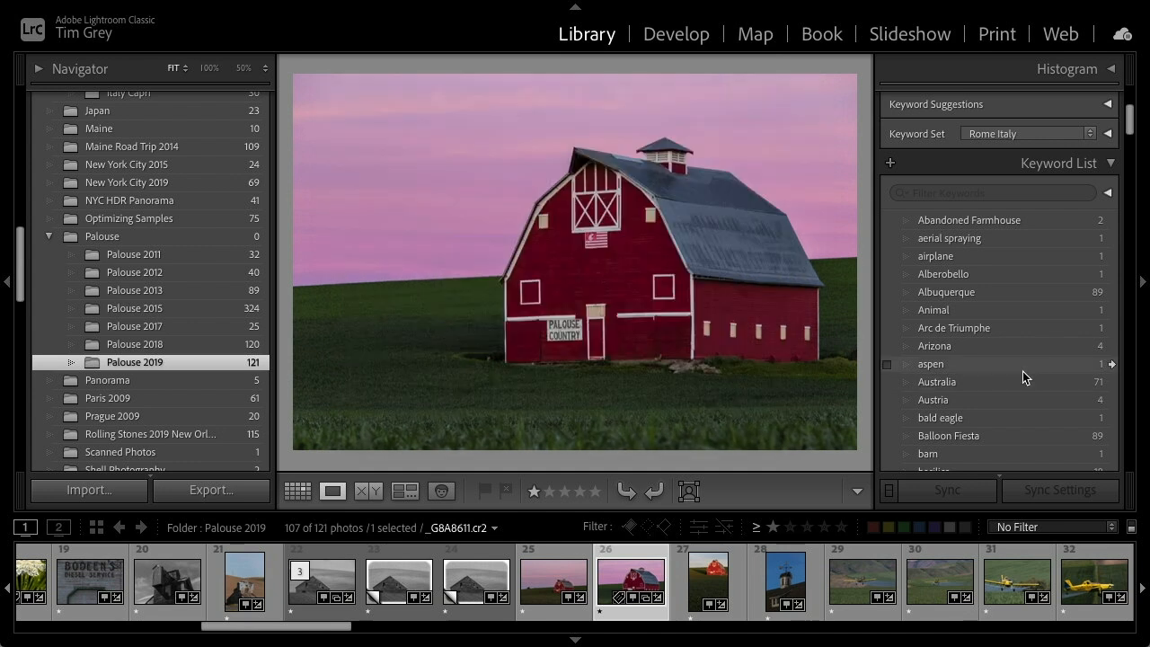
{"action": "scroll", "coordinate": [1023, 371], "scroll_direction": "down", "scroll_amount": 15}
{"action": "scroll", "coordinate": [995, 369], "scroll_direction": "down", "scroll_amount": 8}
{"action": "scroll", "coordinate": [994, 375], "scroll_direction": "down", "scroll_amount": 5}
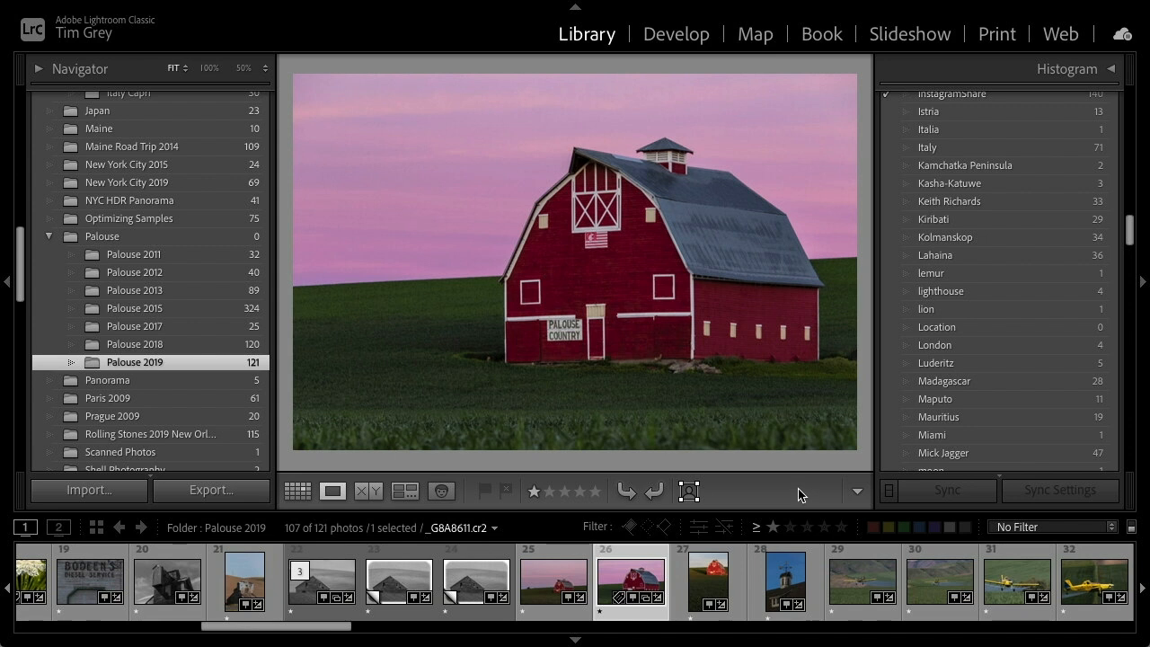
Create a keyword tag United States of America with synonym USA inside the Location keyword
{"action": "right_click", "coordinate": [948, 336]}
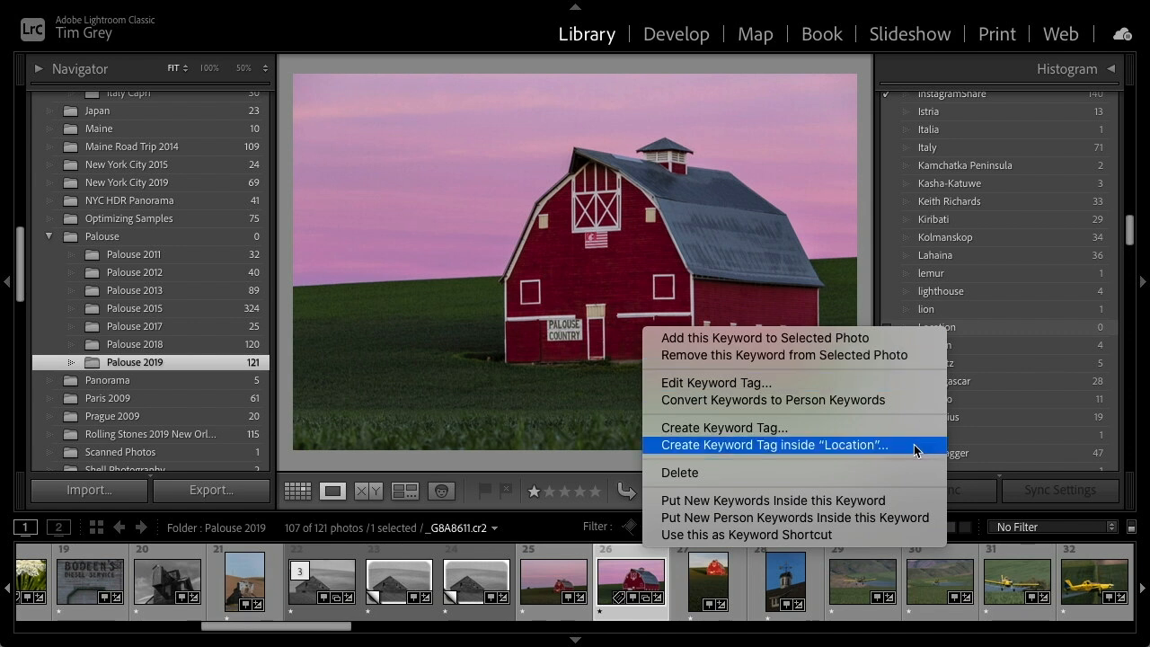
{"action": "left_click", "coordinate": [854, 448]}
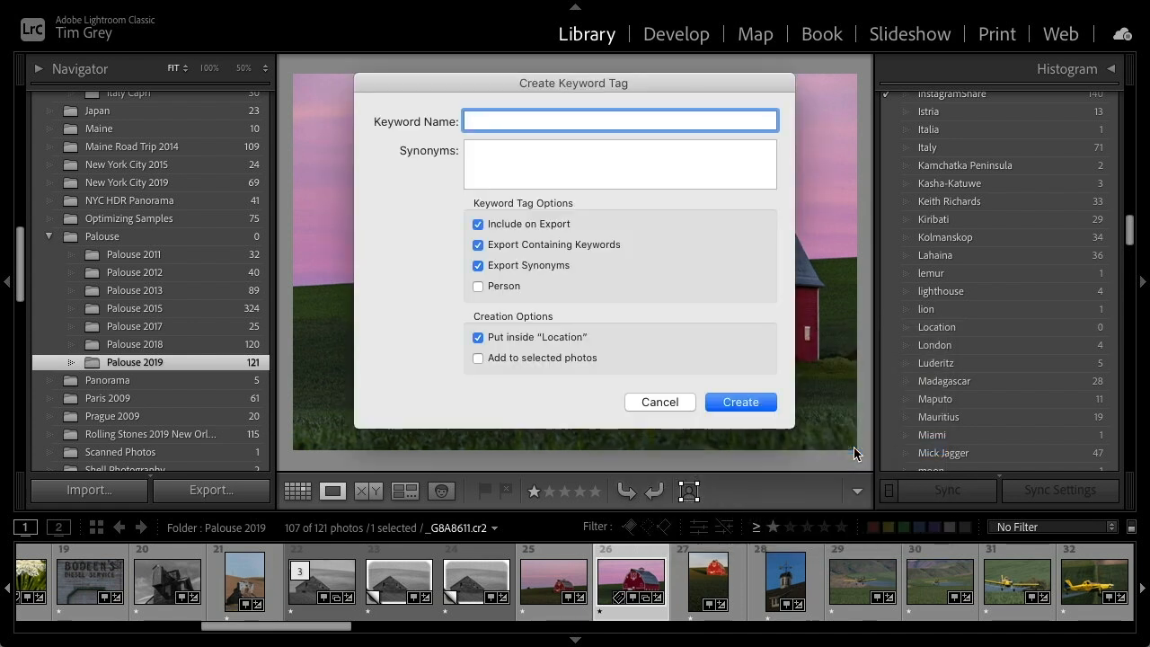
{"action": "type", "text": "United State"}
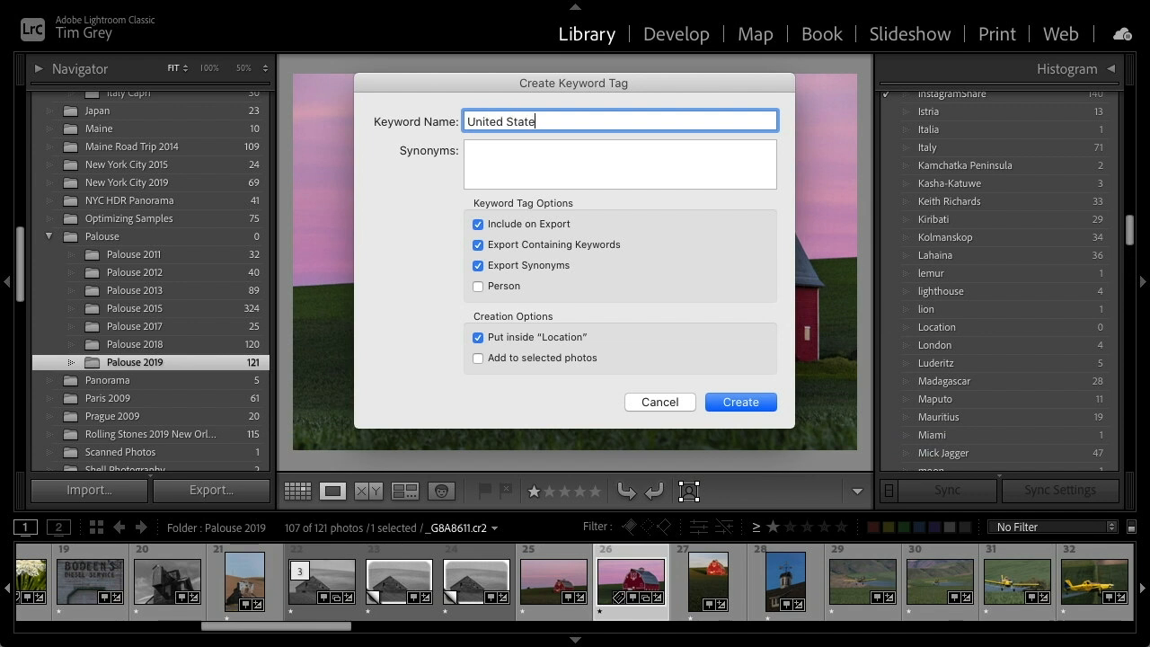
{"action": "type", "text": "s of America"}
{"action": "key", "text": "Tab"}
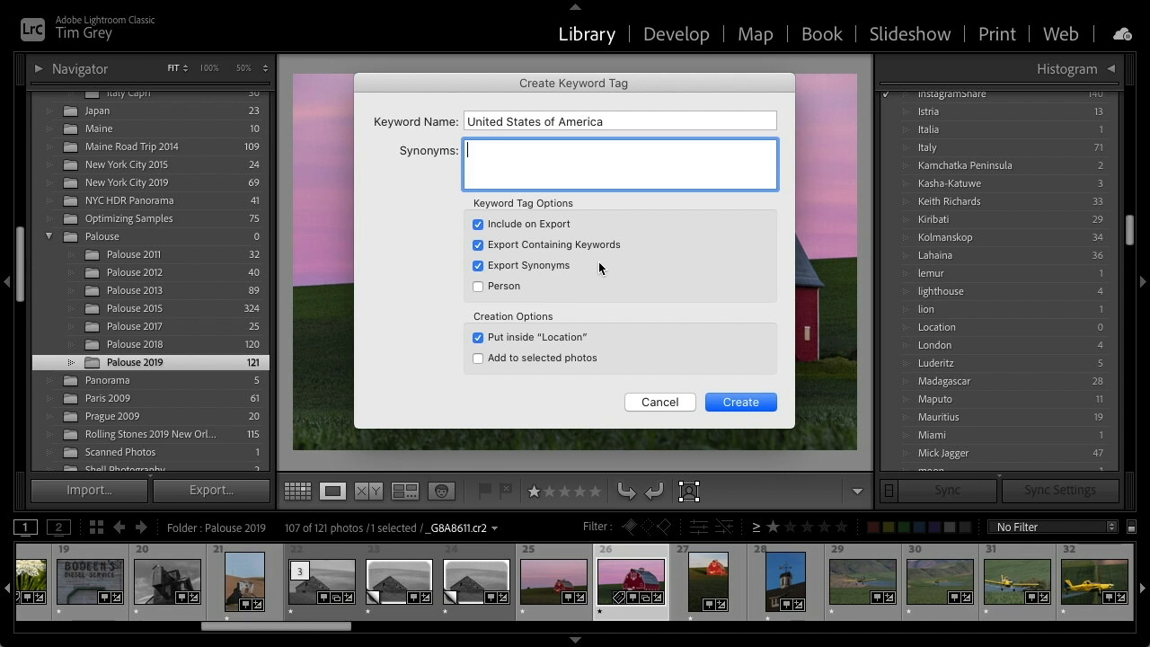
{"action": "type", "text": "USA"}
{"action": "left_click", "coordinate": [740, 402]}
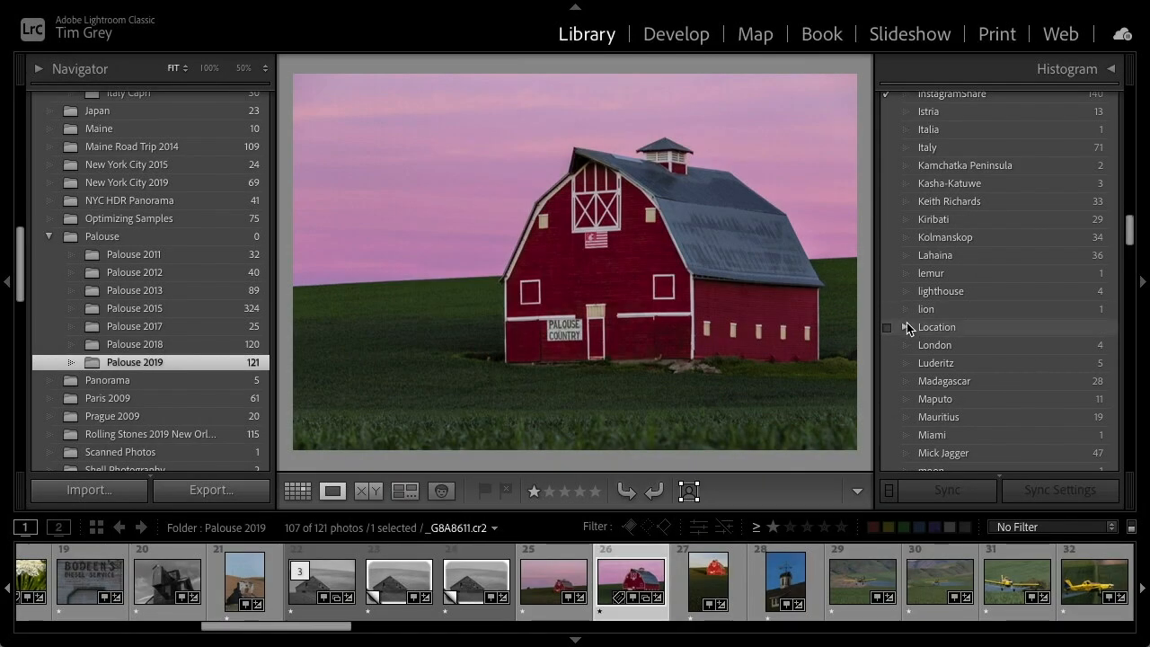
Create a keyword tag Washington State with synonym WA inside United States of America
{"action": "left_click", "coordinate": [905, 327]}
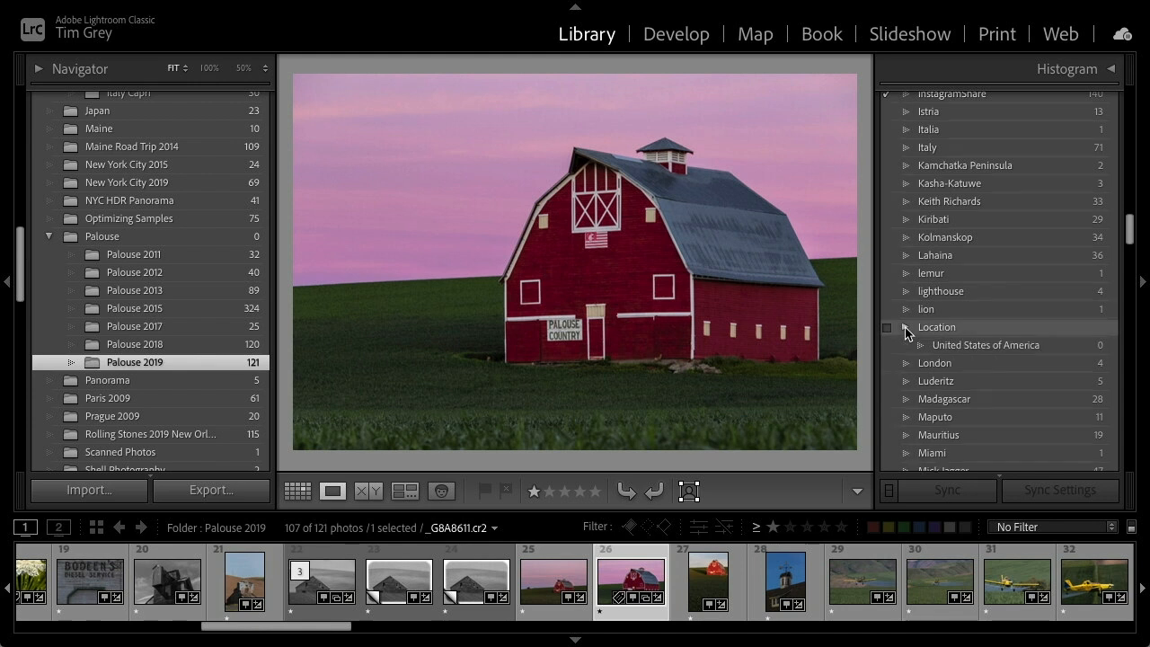
{"action": "right_click", "coordinate": [975, 347]}
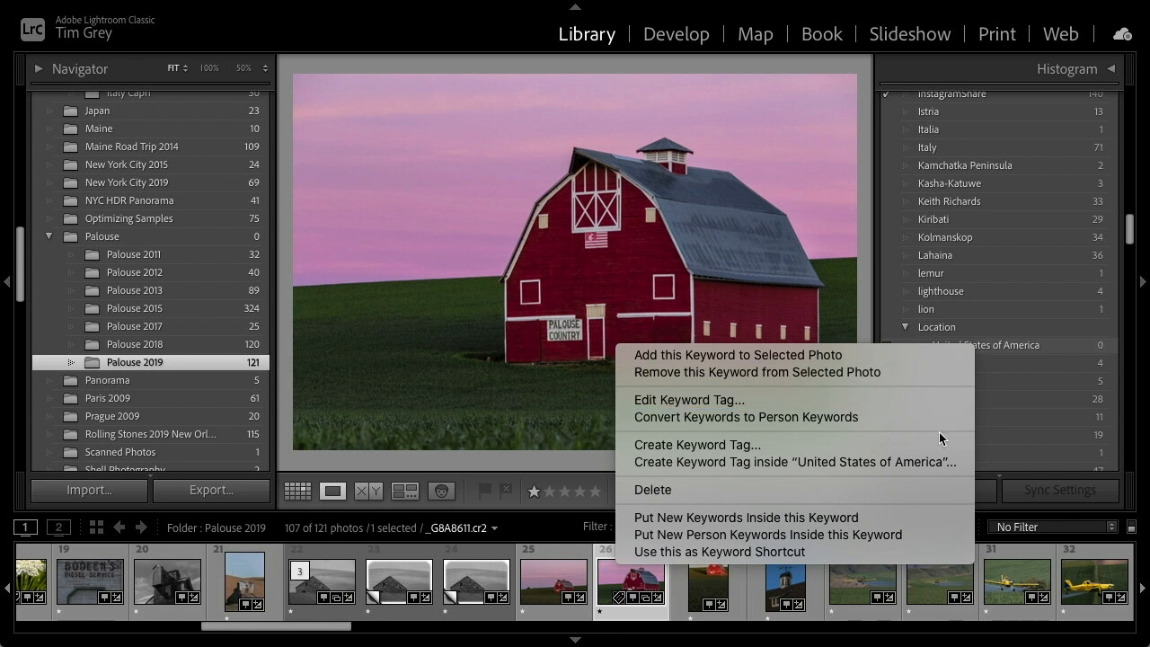
{"action": "left_click", "coordinate": [941, 462]}
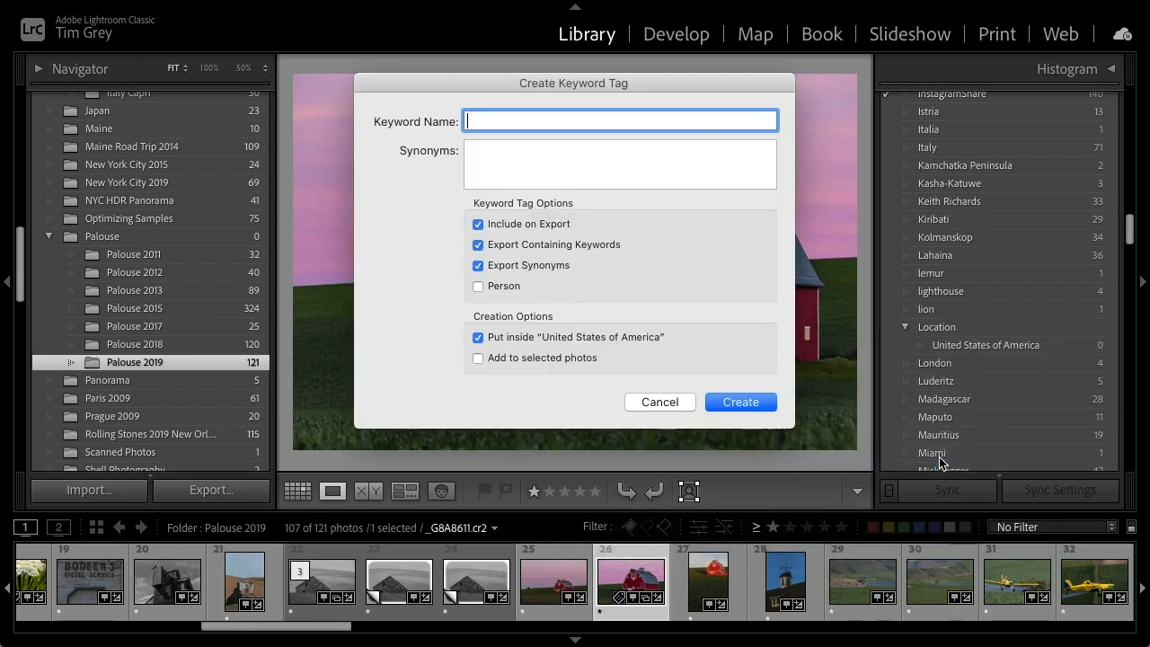
{"action": "type", "text": "Washington State"}
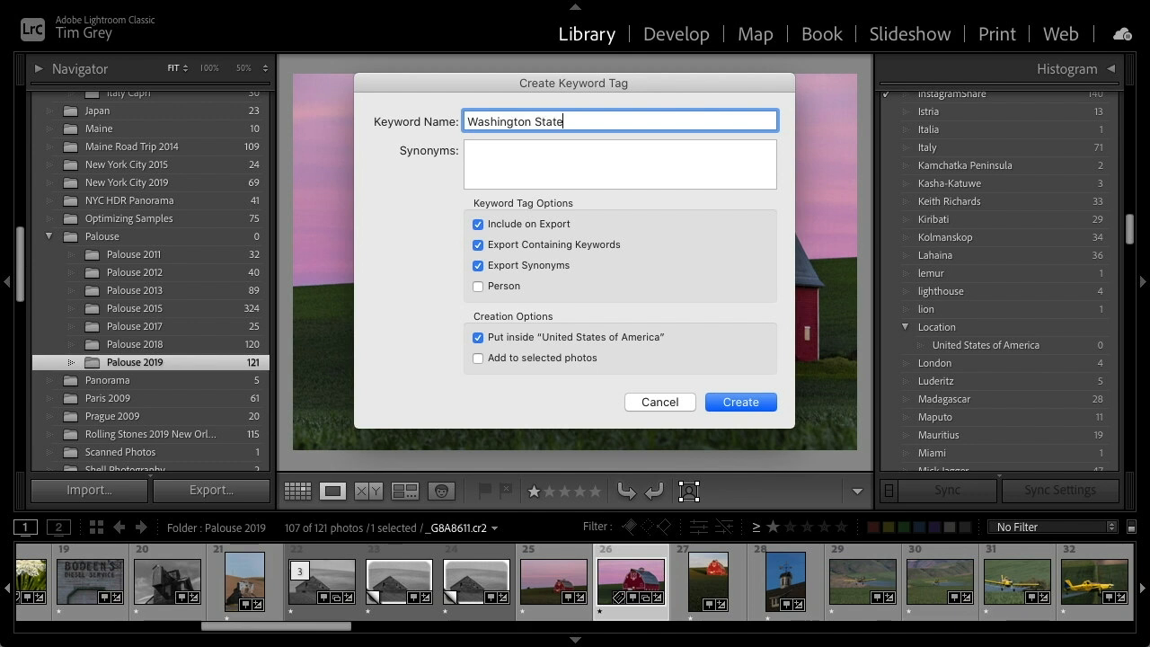
{"action": "key", "text": "Tab"}
{"action": "type", "text": "WA"}
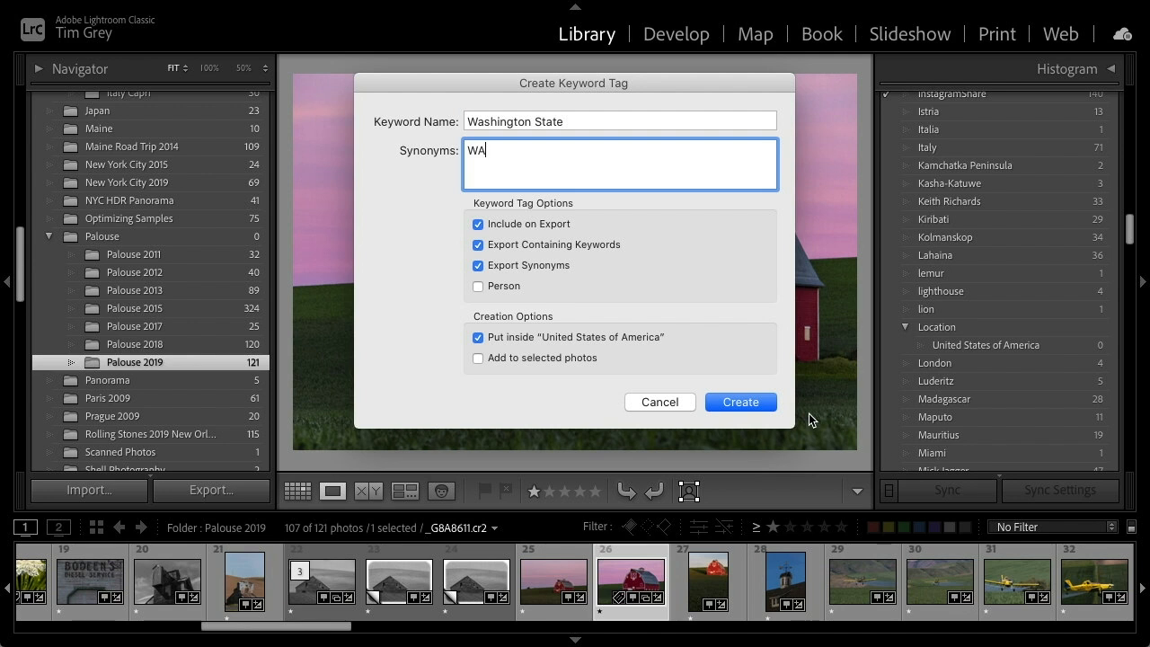
{"action": "left_click", "coordinate": [754, 404]}
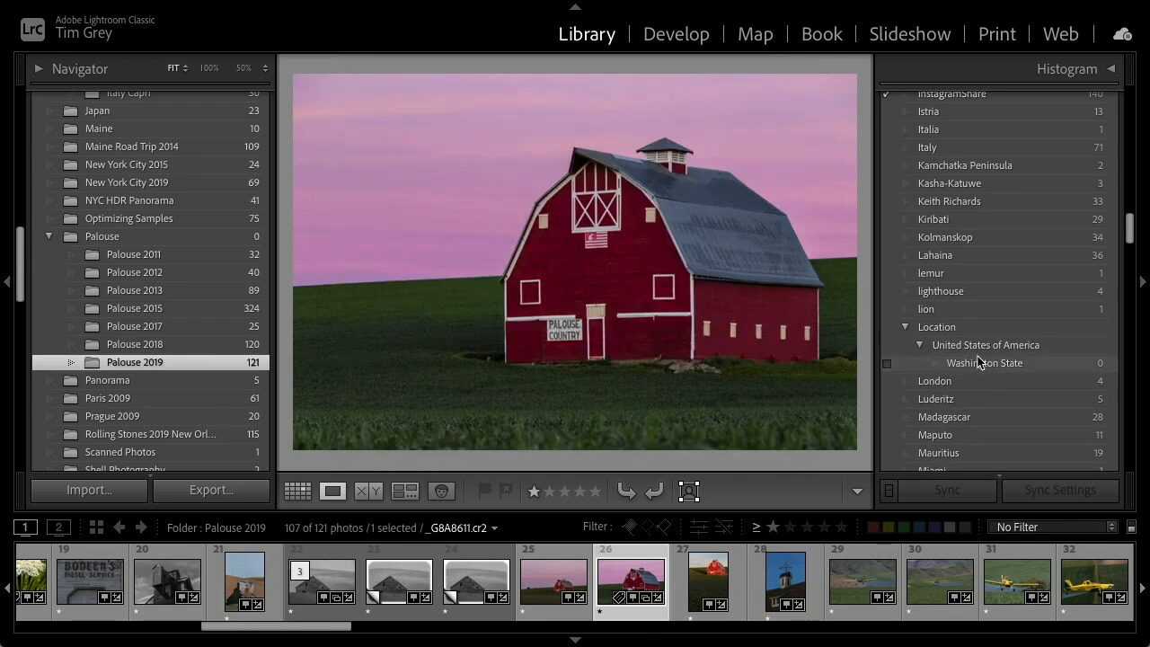
Create a keyword tag Uniontown inside Washington State
{"action": "right_click", "coordinate": [978, 358]}
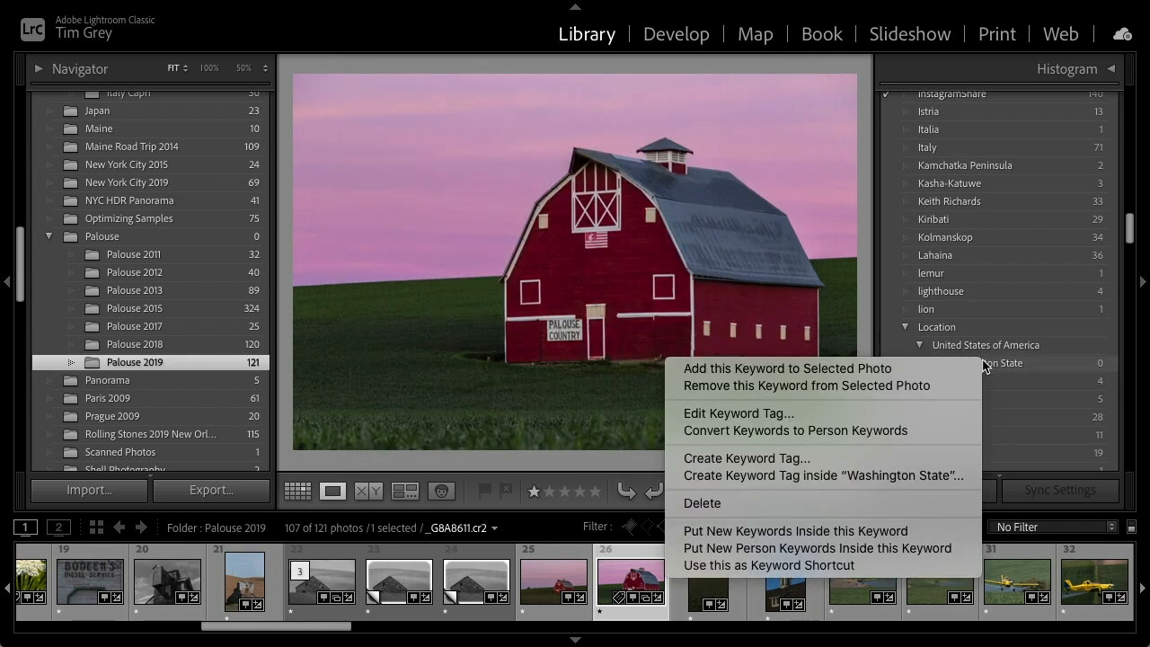
{"action": "left_click", "coordinate": [900, 475]}
{"action": "type", "text": "Uniontown"}
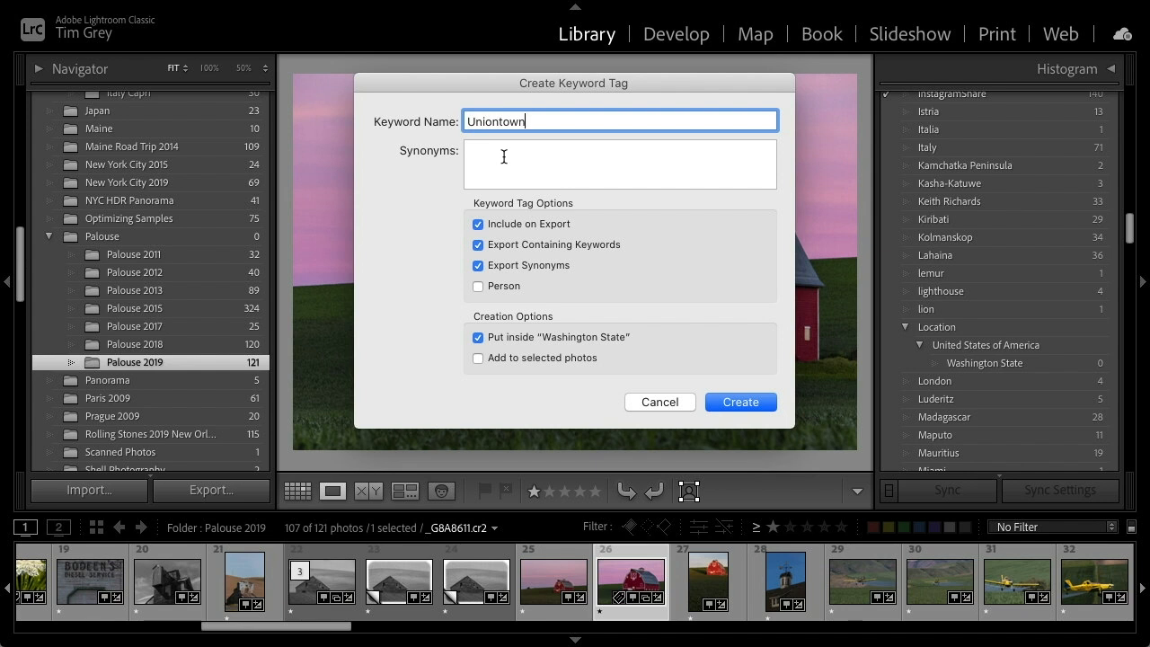
{"action": "left_click", "coordinate": [751, 402]}
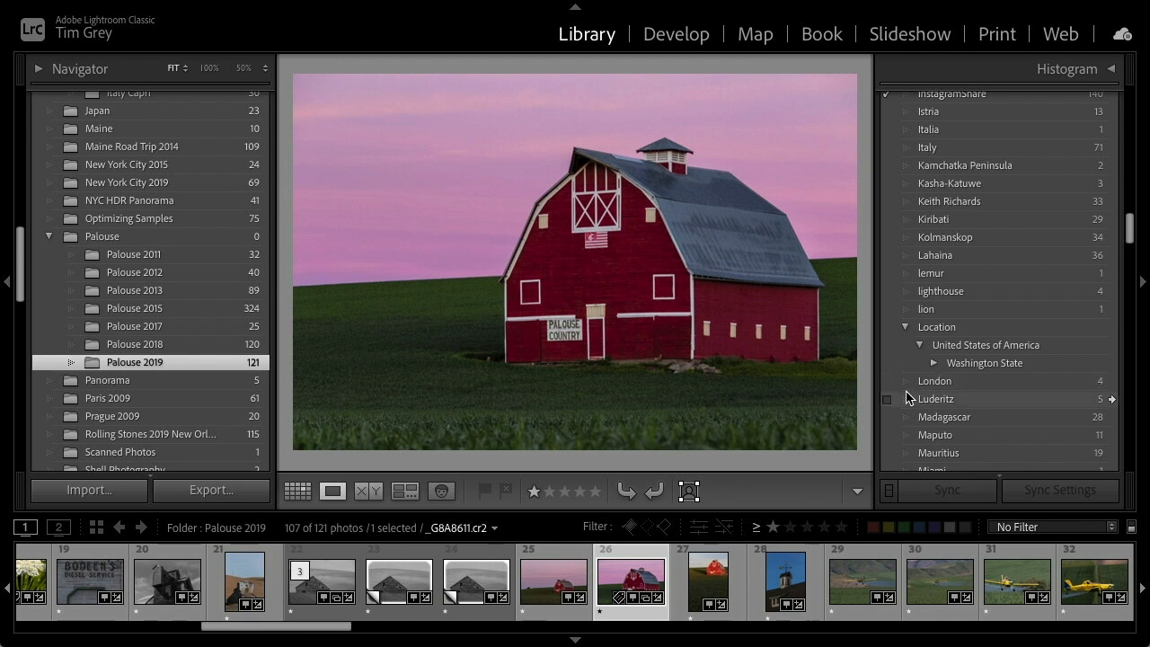
Select photos 25 through 27 in grid view and assign the Uniontown keyword to them
{"action": "left_click", "coordinate": [560, 575]}
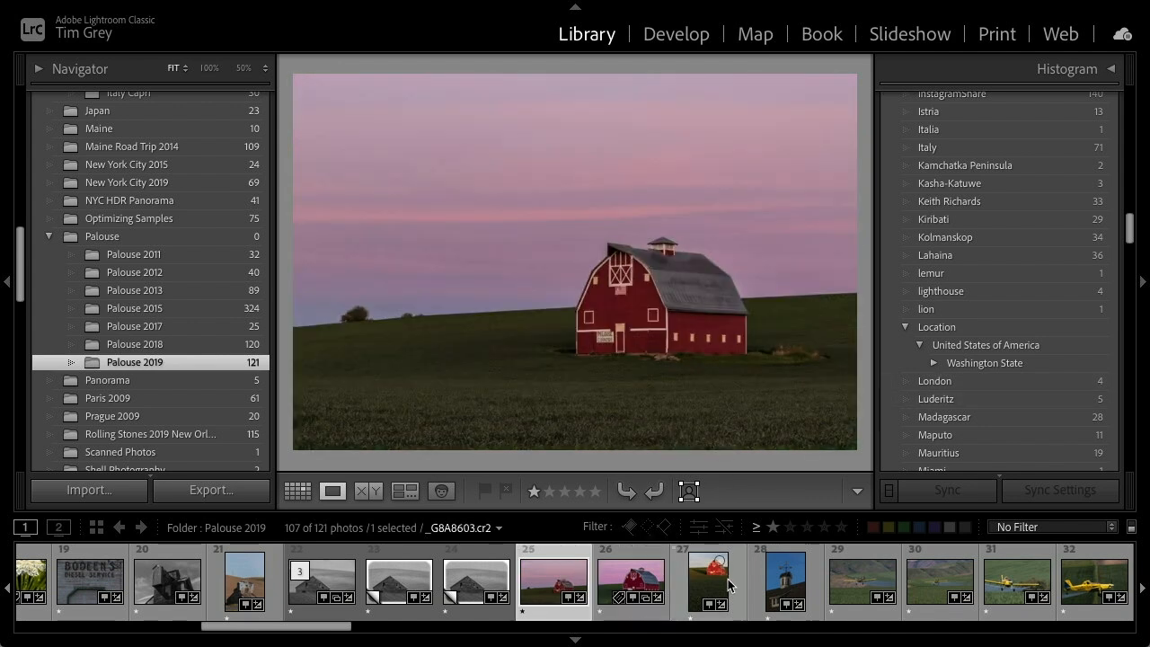
{"action": "left_click", "coordinate": [708, 585], "text": "shift"}
{"action": "key", "text": "g"}
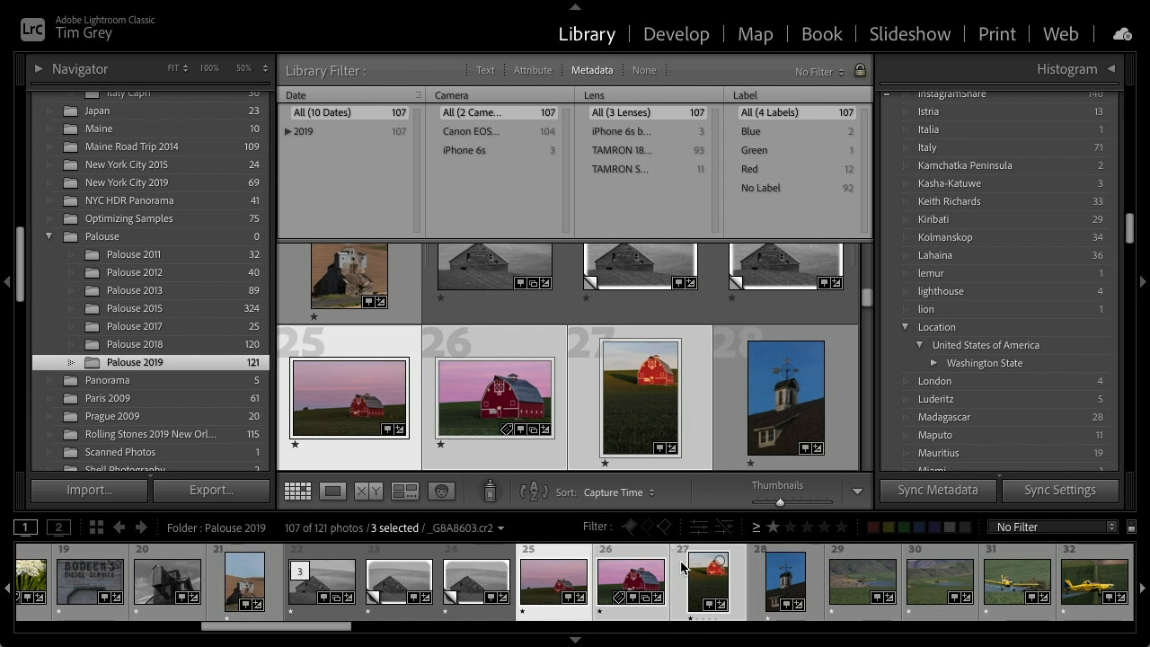
{"action": "left_click", "coordinate": [934, 363]}
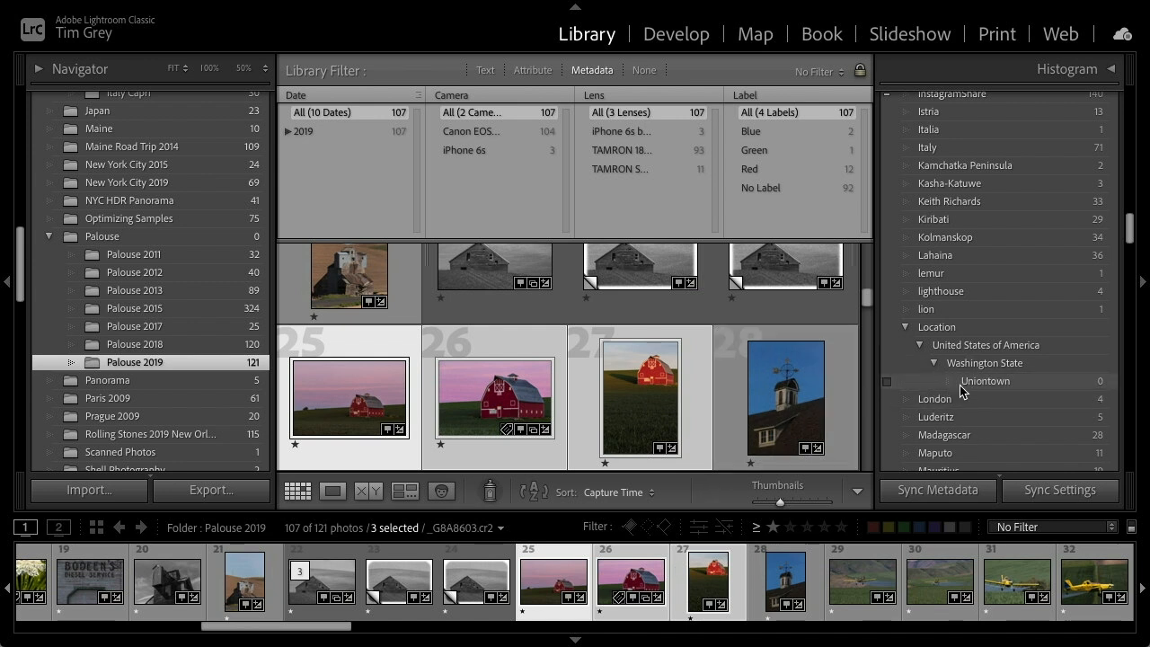
{"action": "left_click", "coordinate": [888, 382]}
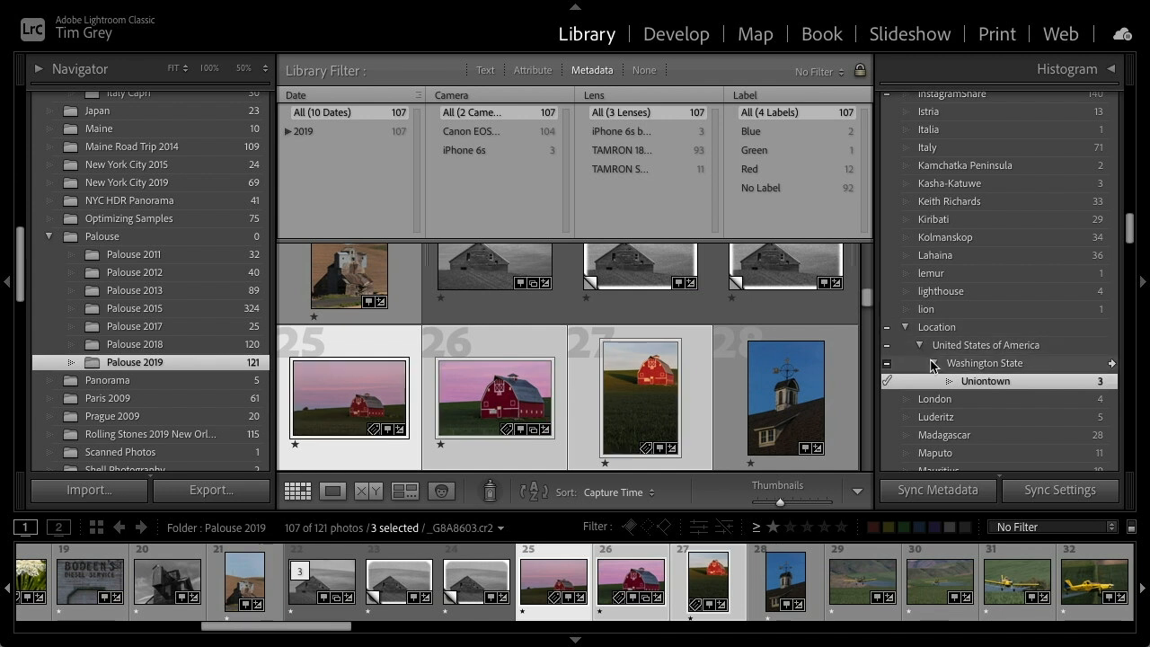
Set the Keyword Tags display to Keywords & Containing Keywords
{"action": "scroll", "coordinate": [893, 369], "scroll_direction": "up", "scroll_amount": 20}
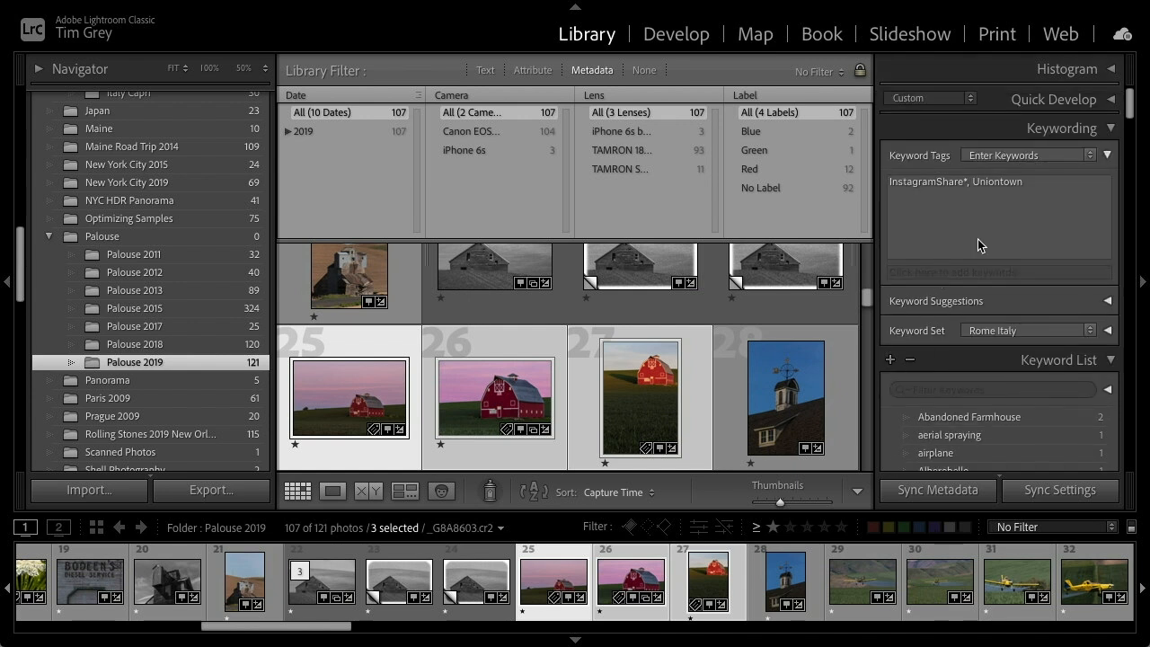
{"action": "mouse_move", "coordinate": [1007, 184]}
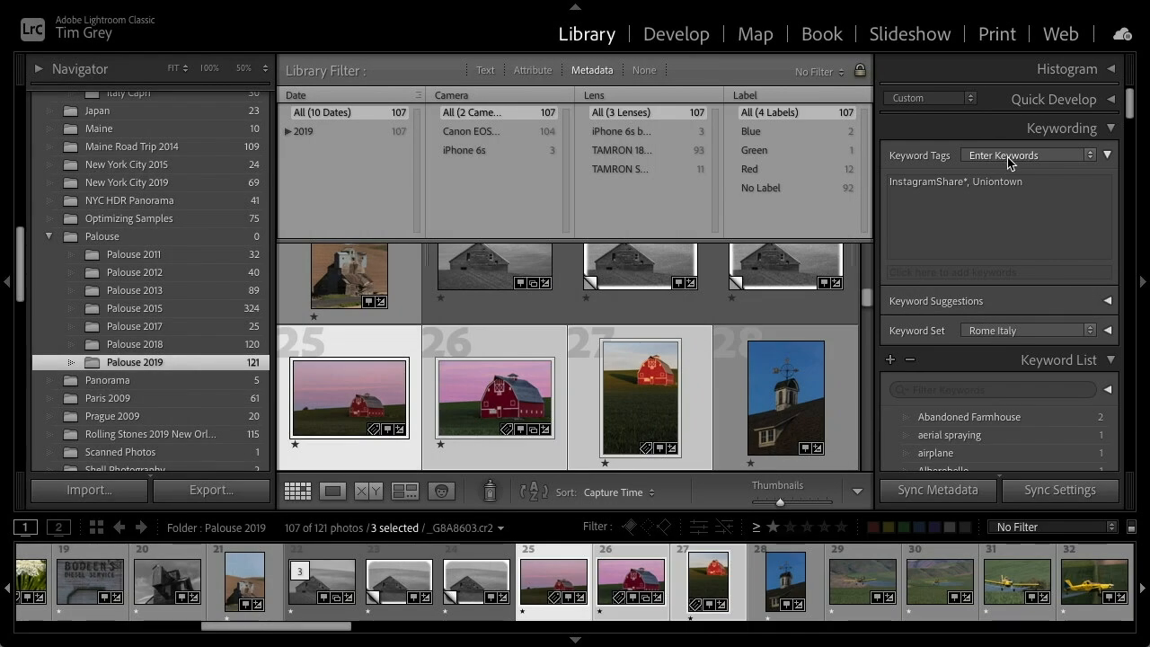
{"action": "left_click", "coordinate": [1007, 156]}
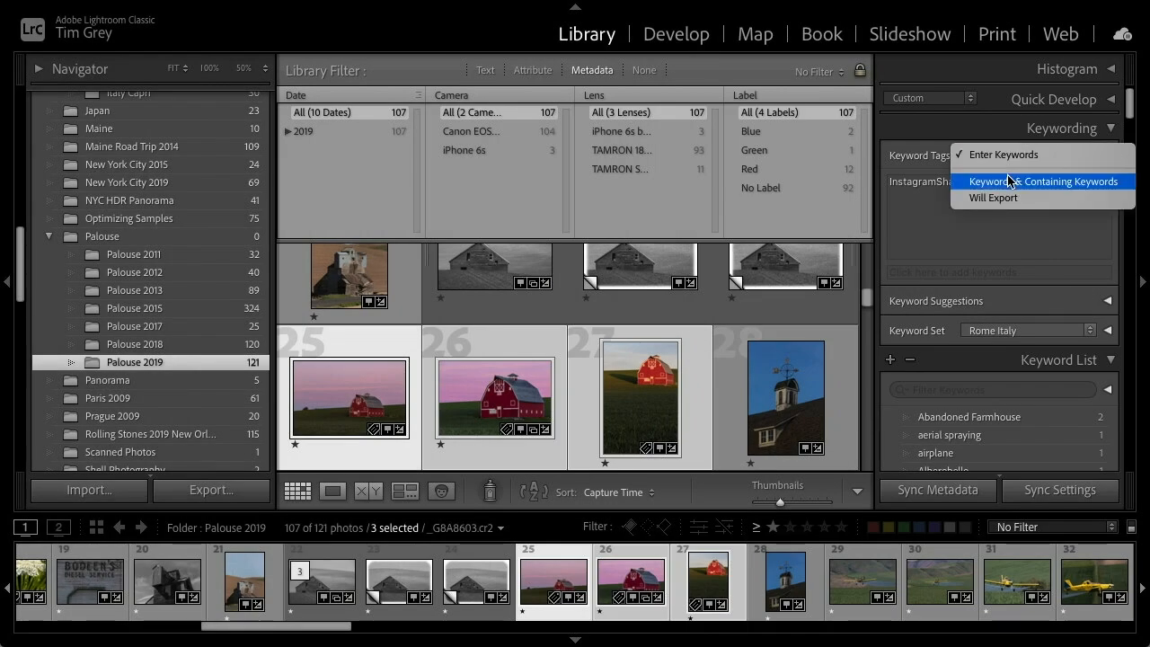
{"action": "left_click", "coordinate": [1070, 188]}
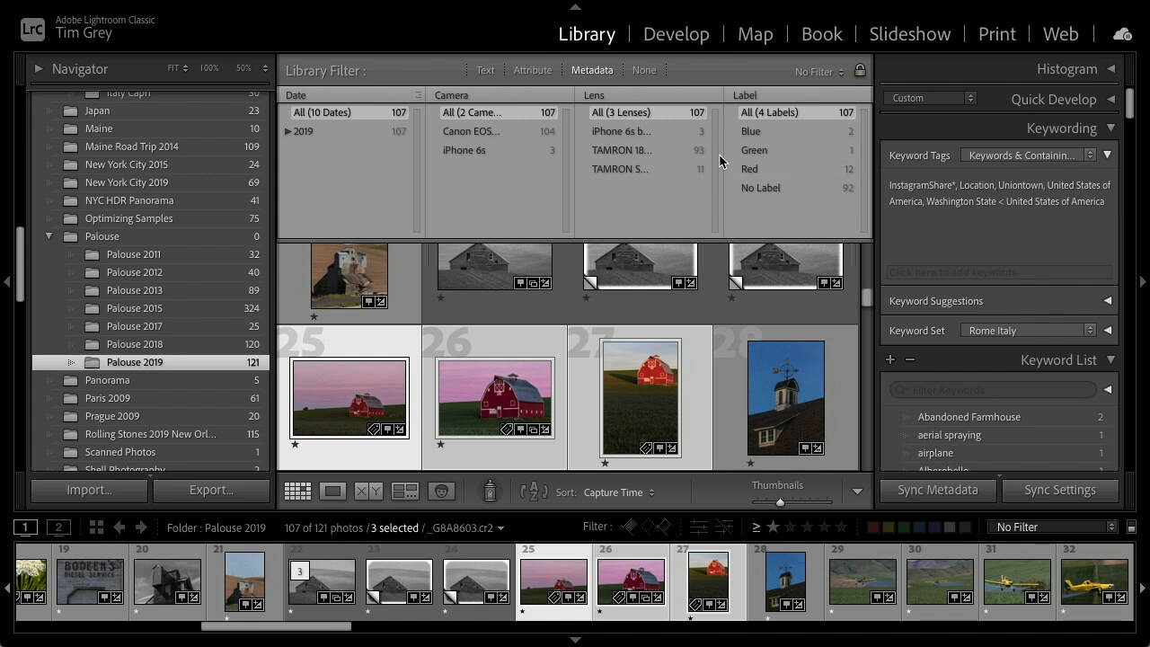
Turn off the library filter bar, select only the red barn photo 26 and view it in loupe view
{"action": "left_click", "coordinate": [644, 71]}
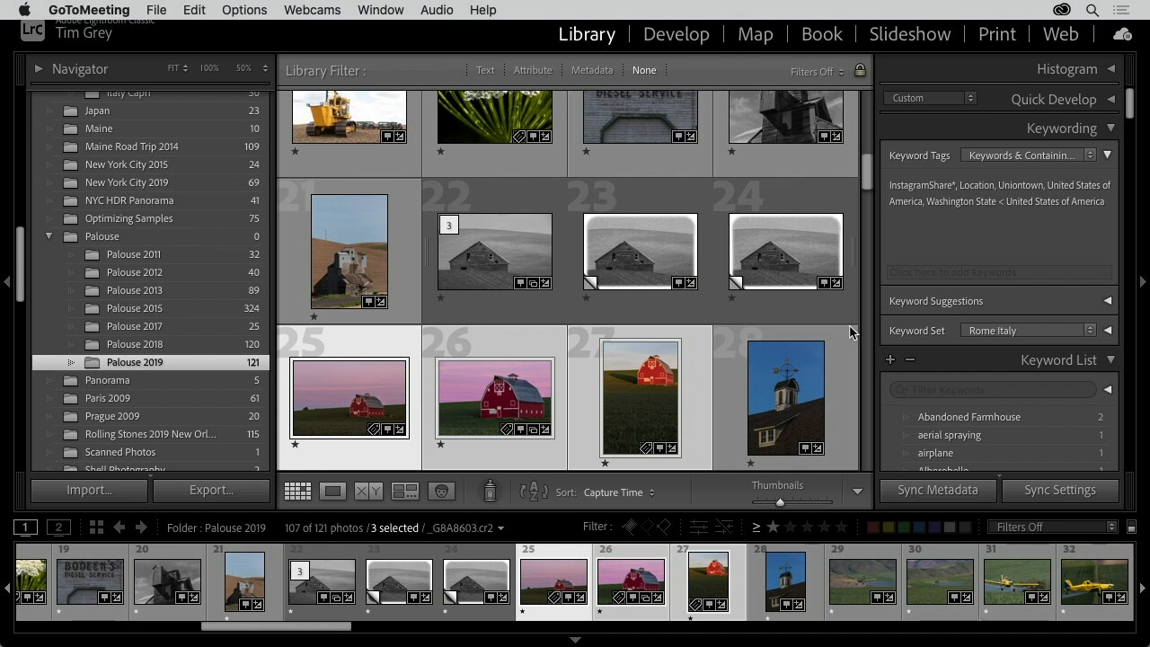
{"action": "left_click", "coordinate": [871, 174]}
{"action": "left_click", "coordinate": [518, 341]}
{"action": "left_click", "coordinate": [518, 339]}
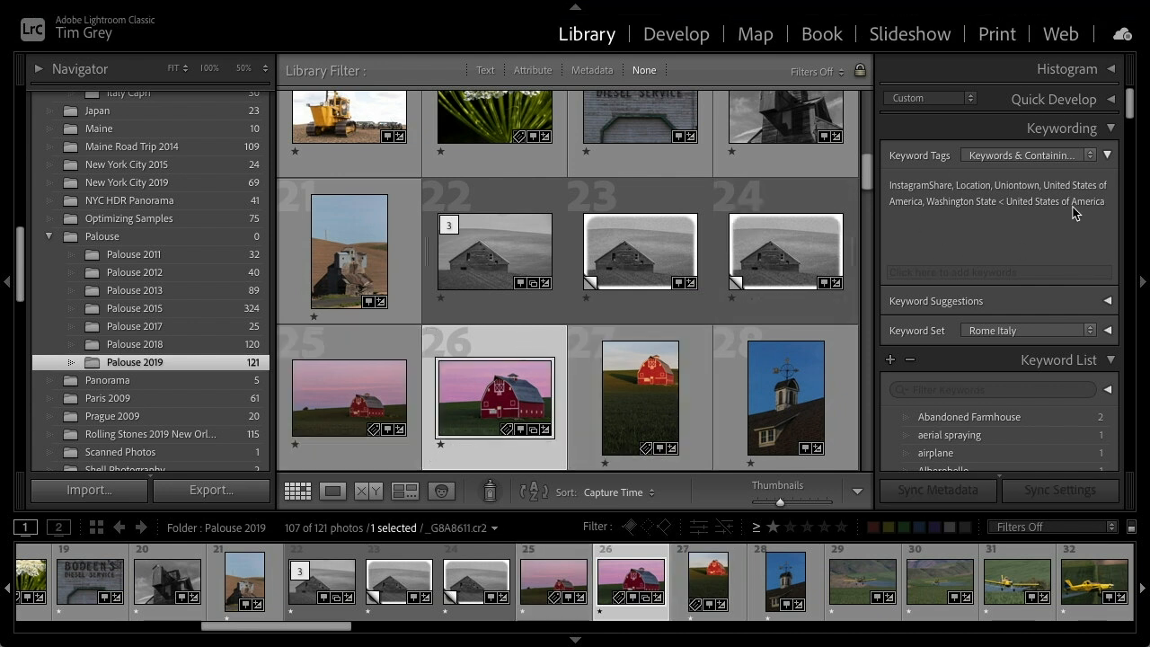
{"action": "left_click", "coordinate": [618, 403]}
{"action": "left_click", "coordinate": [511, 406]}
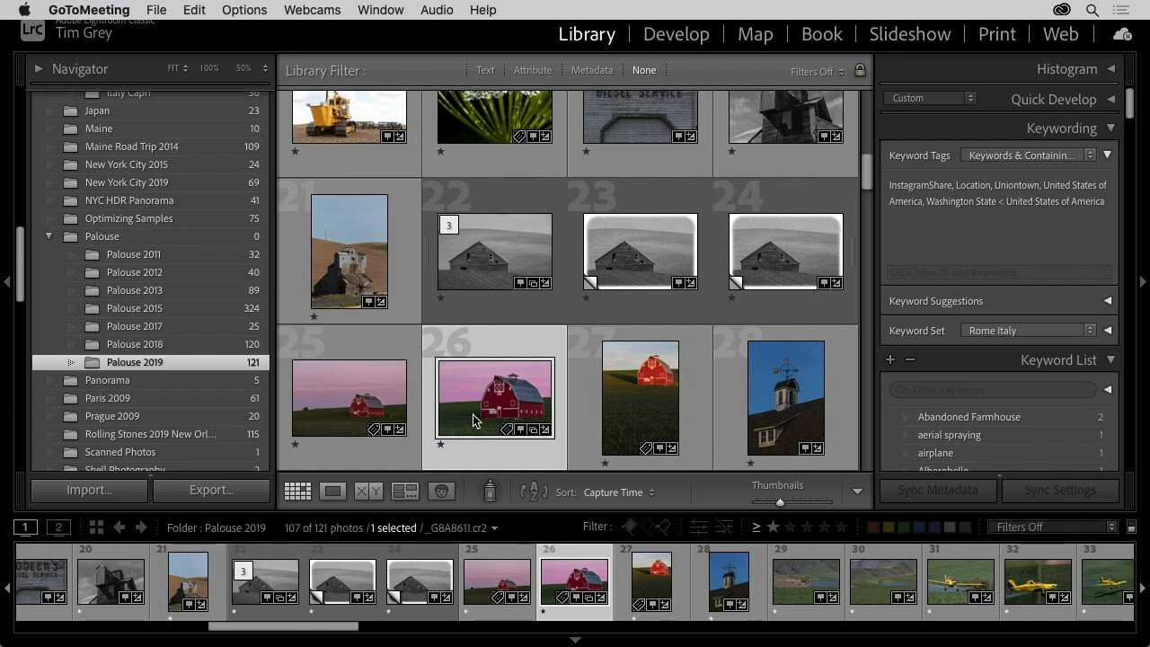
{"action": "double_click", "coordinate": [511, 389]}
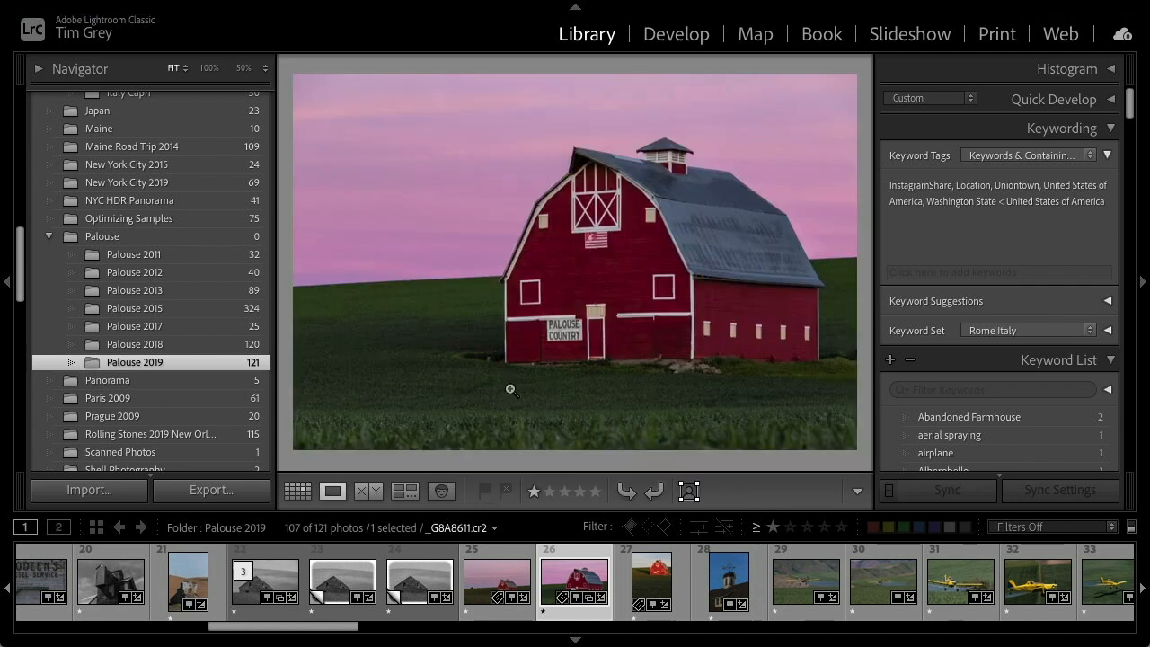
{"action": "double_click", "coordinate": [511, 389]}
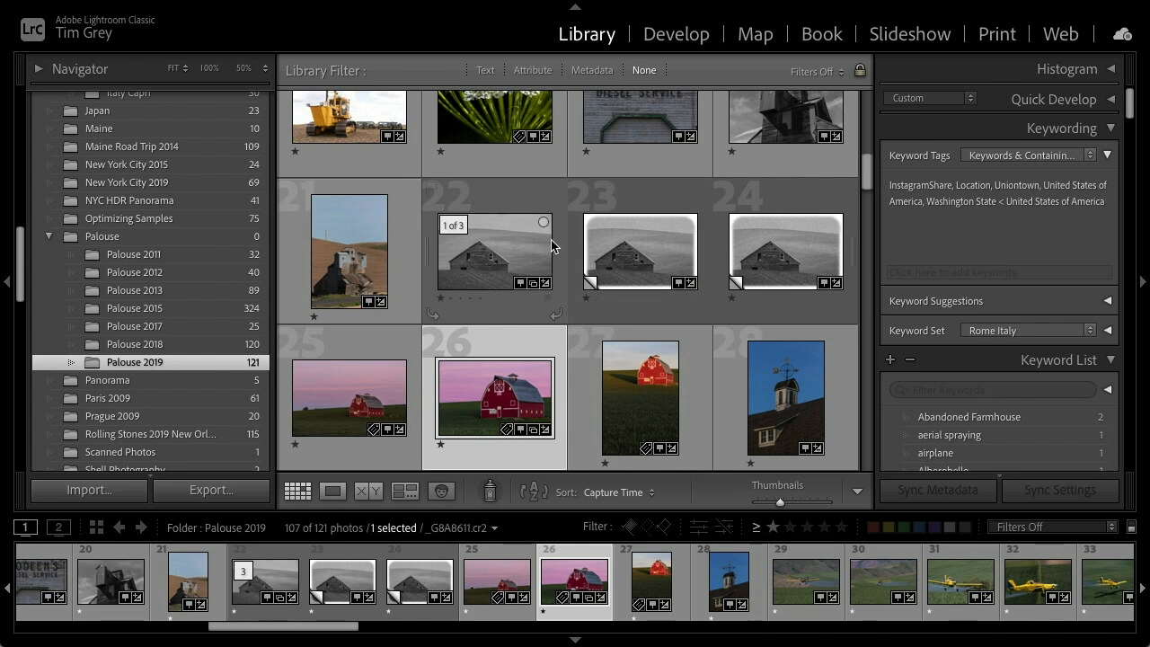
{"action": "key", "text": "e"}
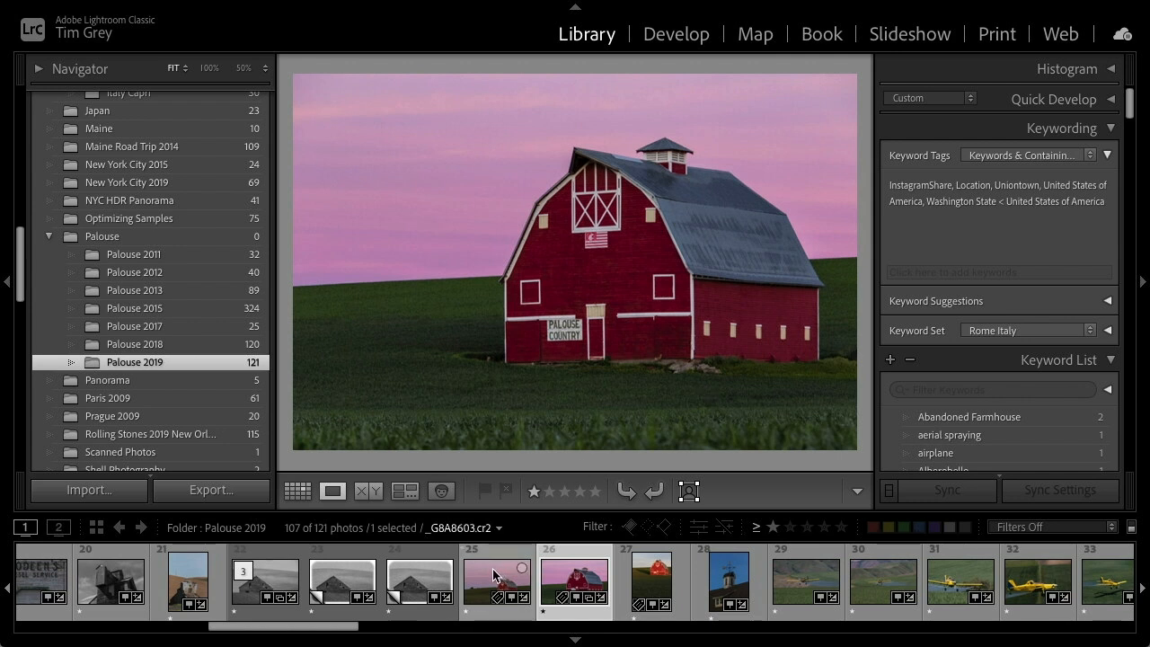
Select the crop duster photos 29 through 34 in the filmstrip, making photo 32 active
{"action": "left_click", "coordinate": [801, 577]}
{"action": "scroll", "coordinate": [792, 582], "scroll_direction": "down", "scroll_amount": 5}
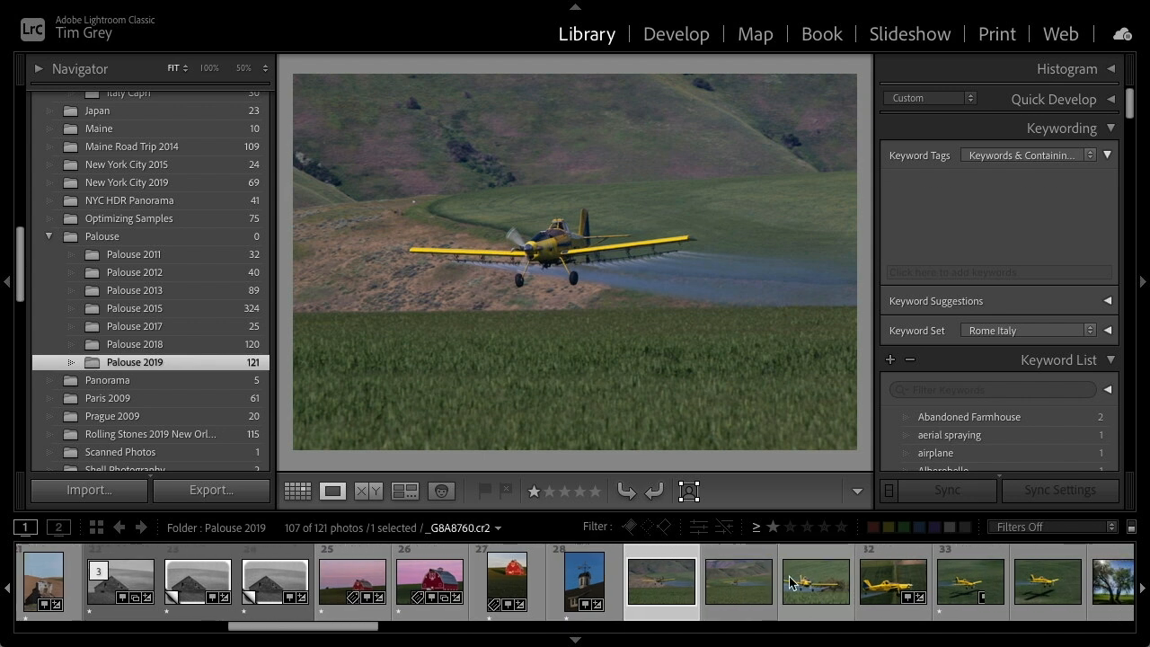
{"action": "left_click", "coordinate": [778, 585], "text": "shift"}
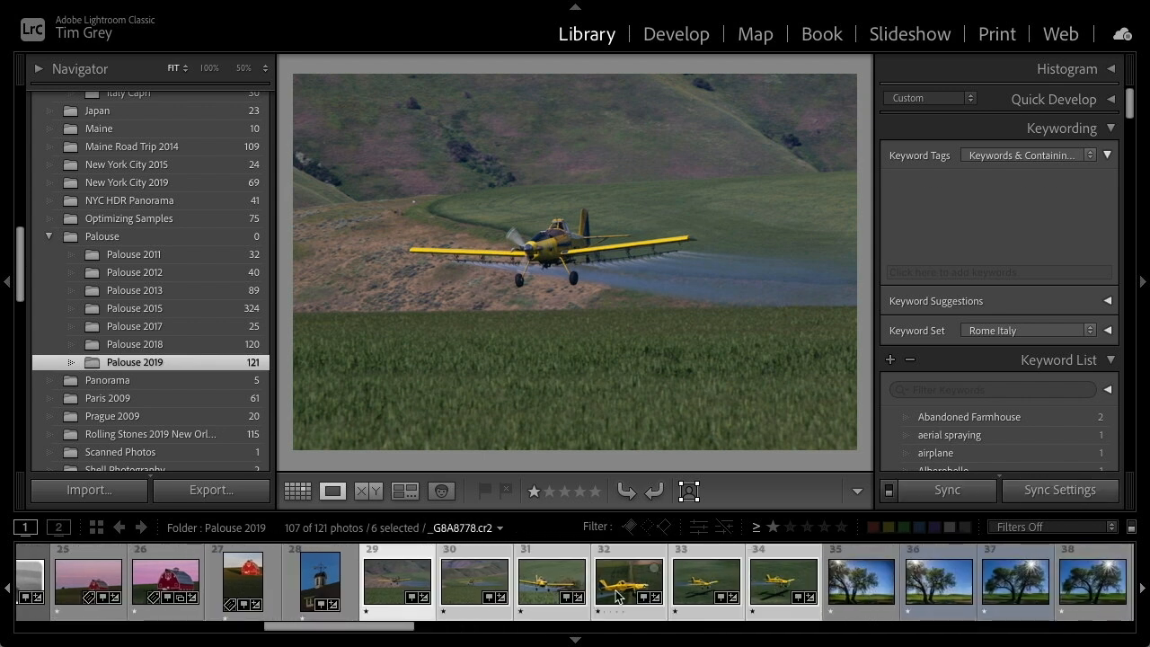
{"action": "left_click", "coordinate": [622, 584]}
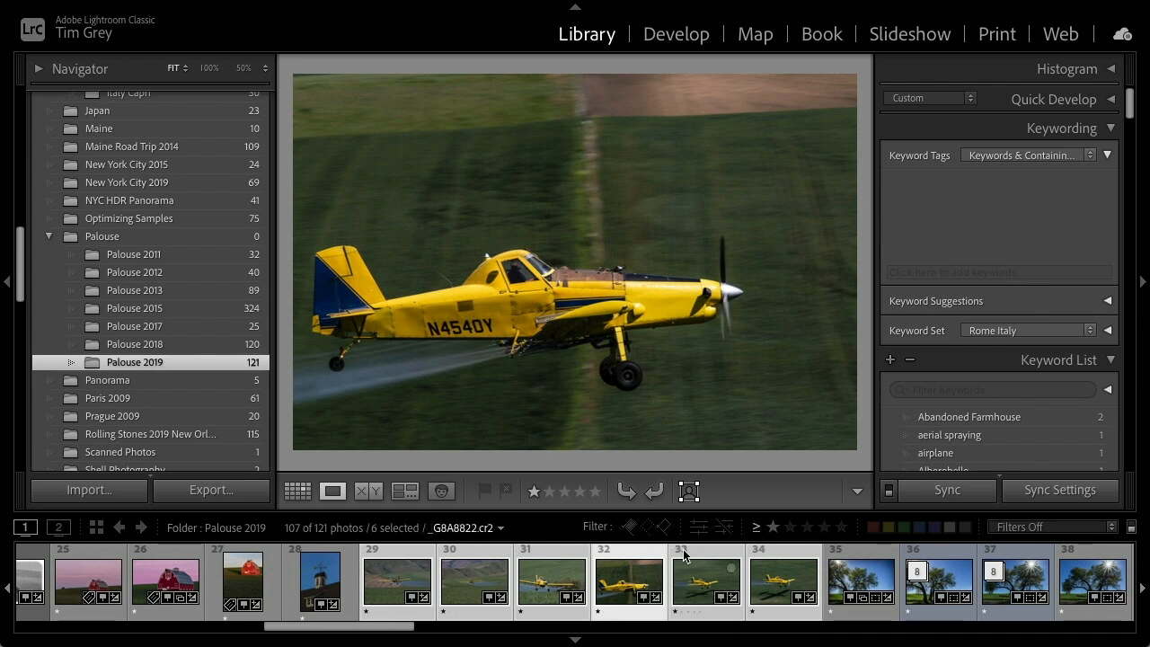
Add the existing keyword crop duster to the active photo and check photo 31's keywords
{"action": "left_click", "coordinate": [945, 269]}
{"action": "type", "text": "crop"}
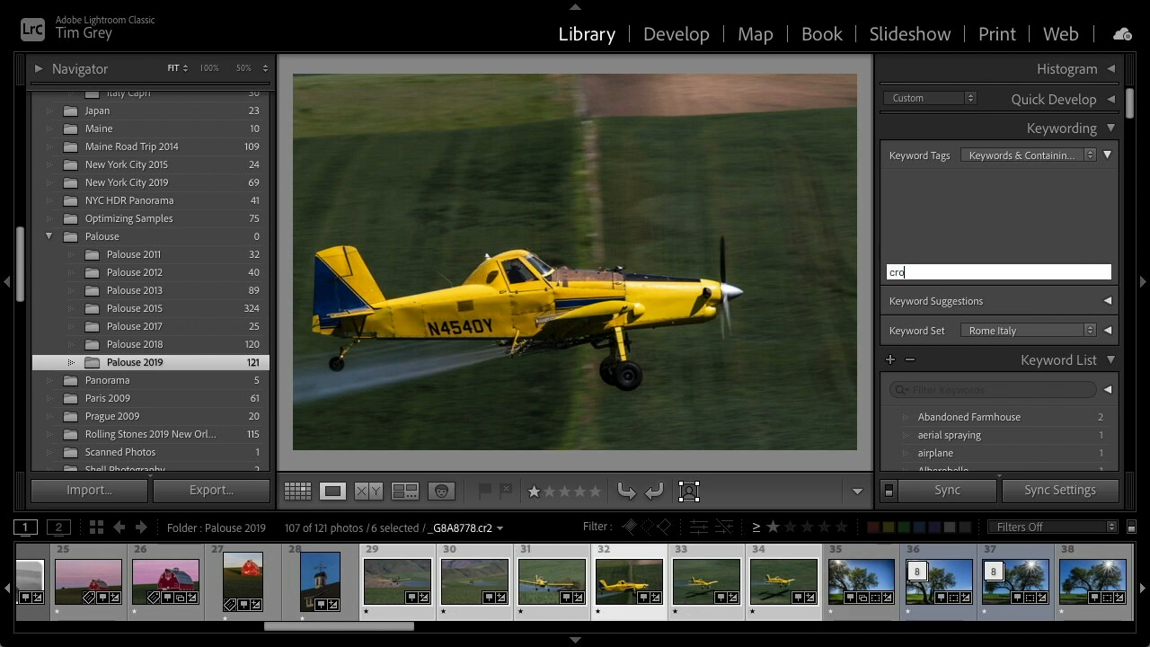
{"action": "key", "text": "Down"}
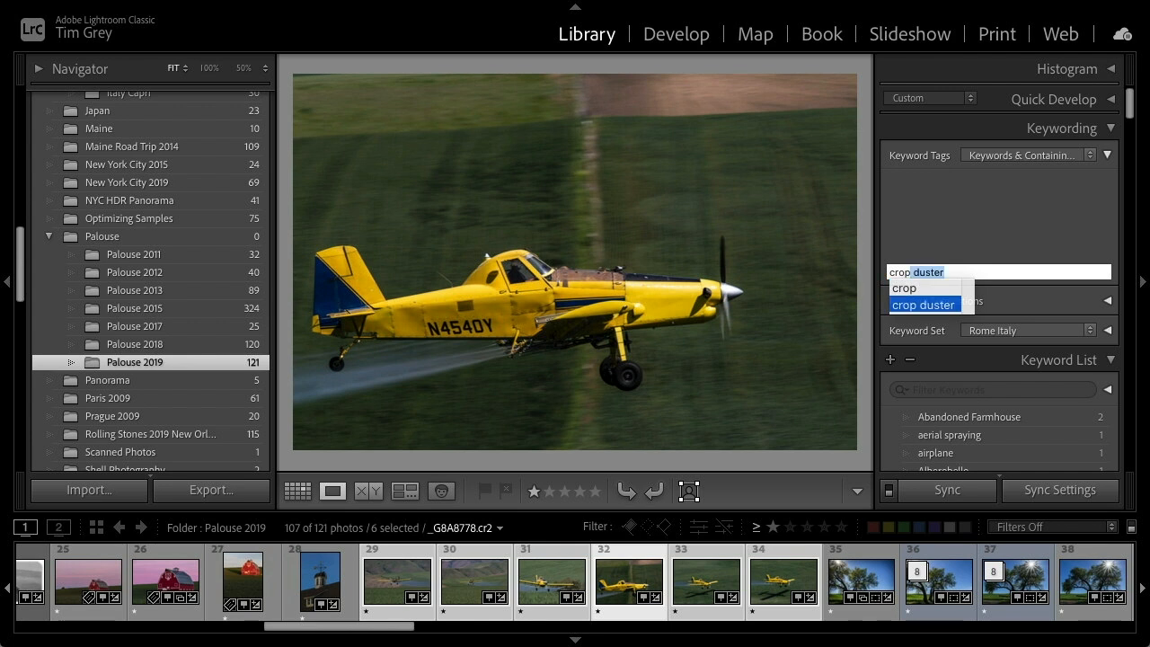
{"action": "key", "text": "Return"}
{"action": "key", "text": "Return"}
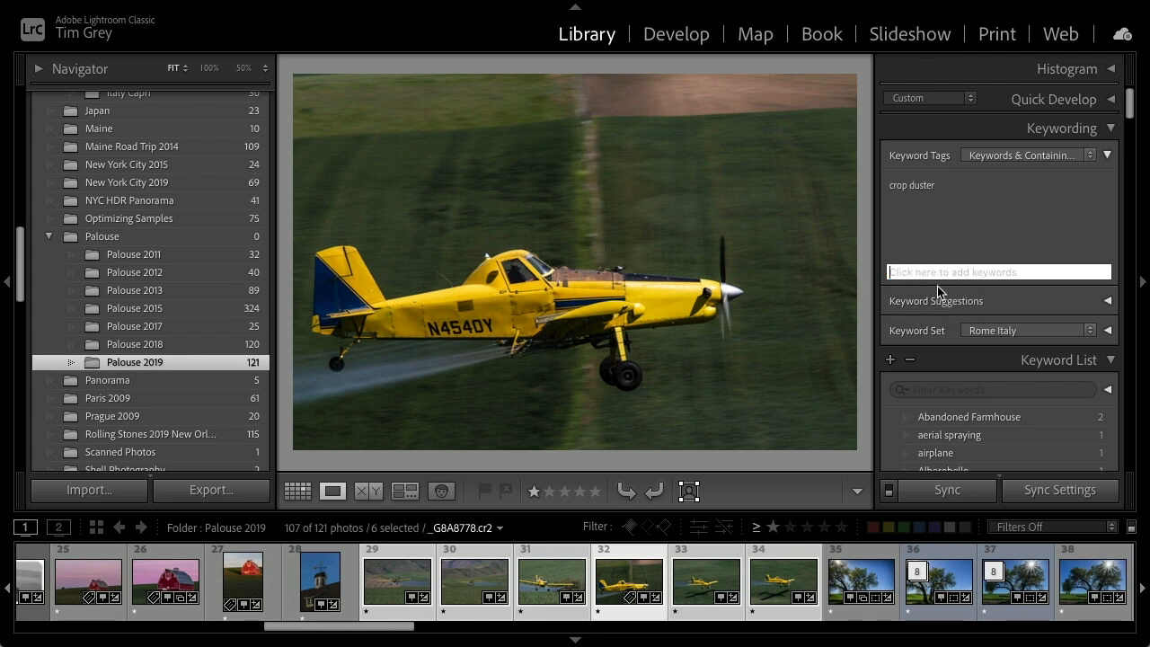
{"action": "left_click", "coordinate": [549, 580]}
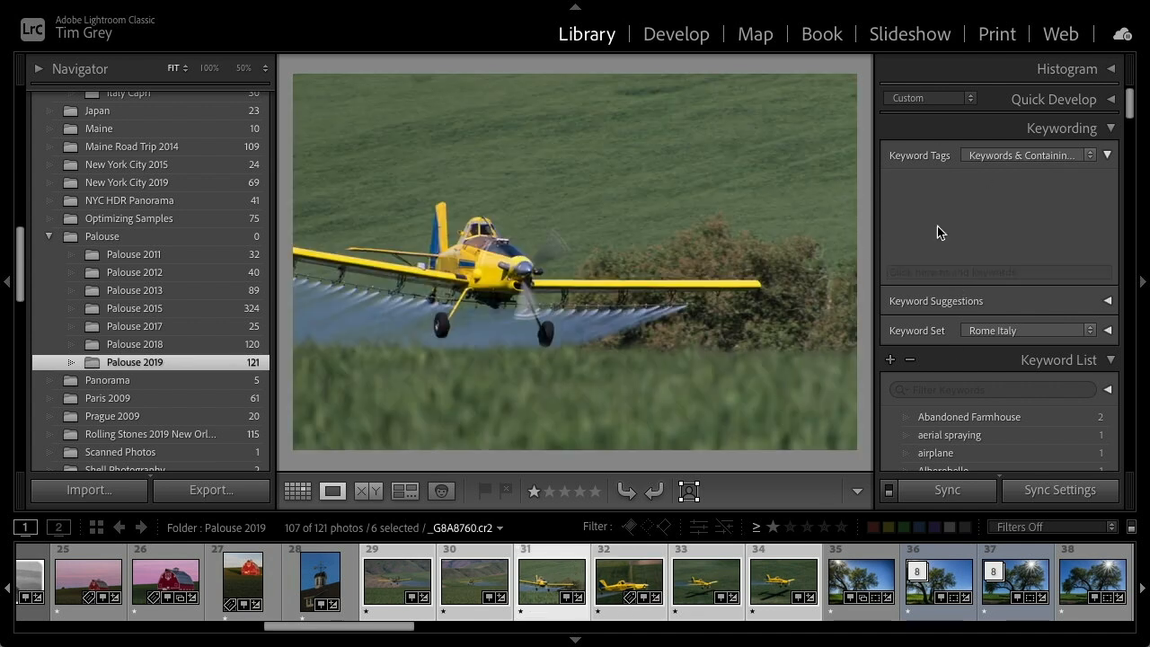
{"action": "left_click", "coordinate": [610, 585]}
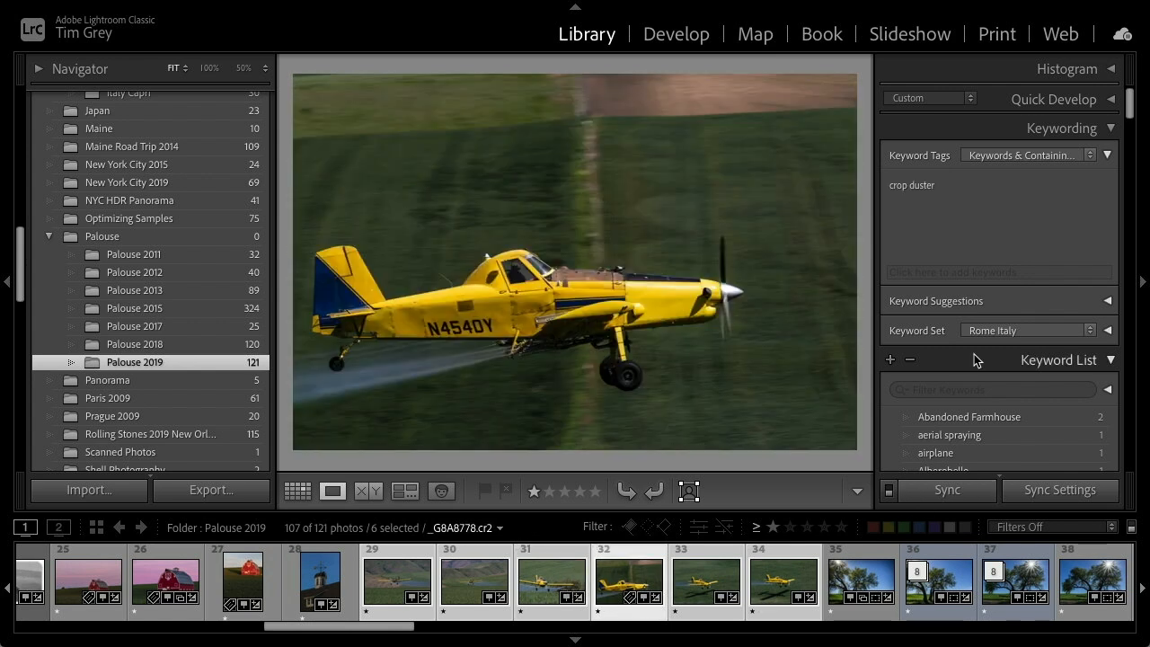
{"action": "left_click", "coordinate": [954, 491]}
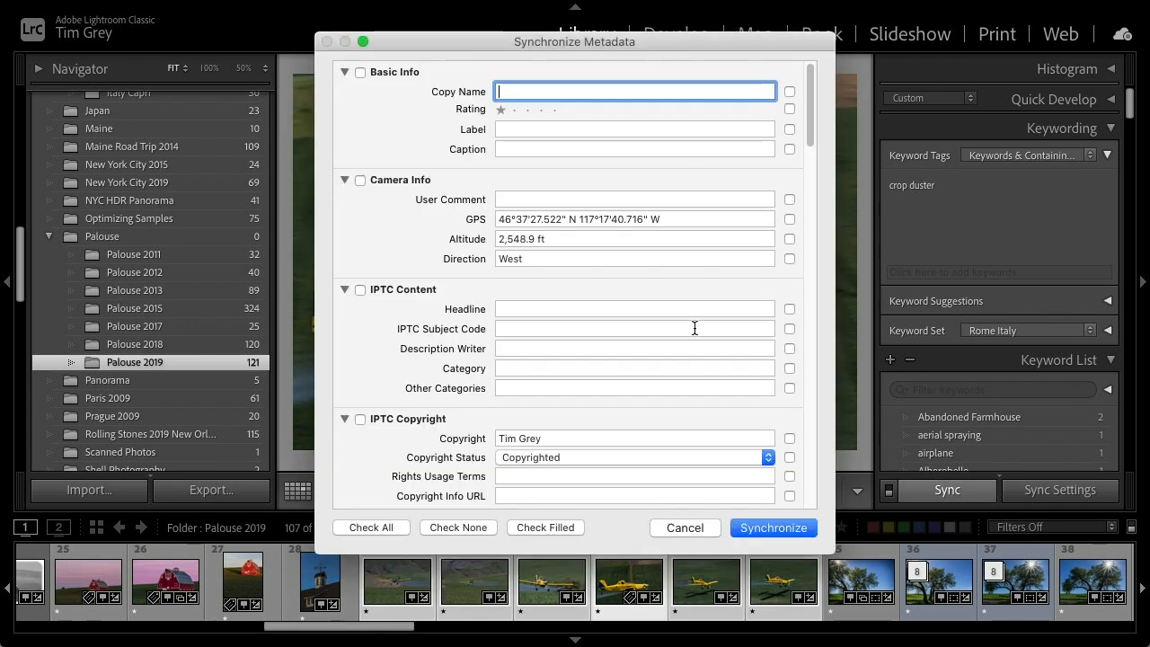
{"action": "left_click", "coordinate": [685, 527]}
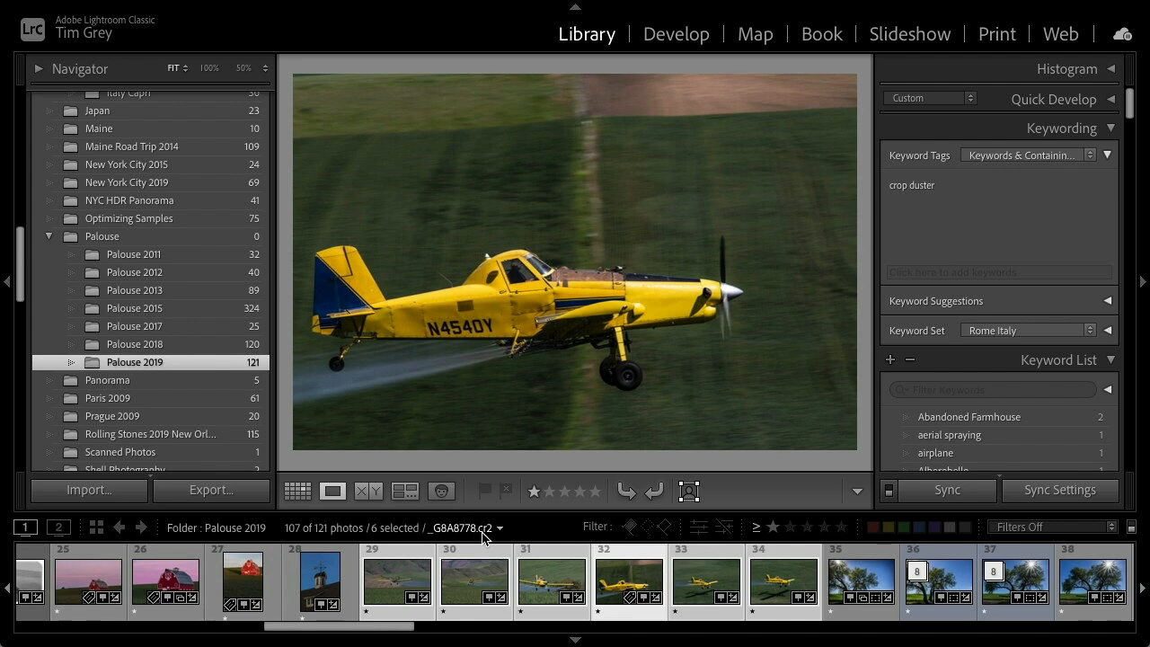
Switch to grid view and show All Photographs from the catalog
{"action": "key", "text": "g"}
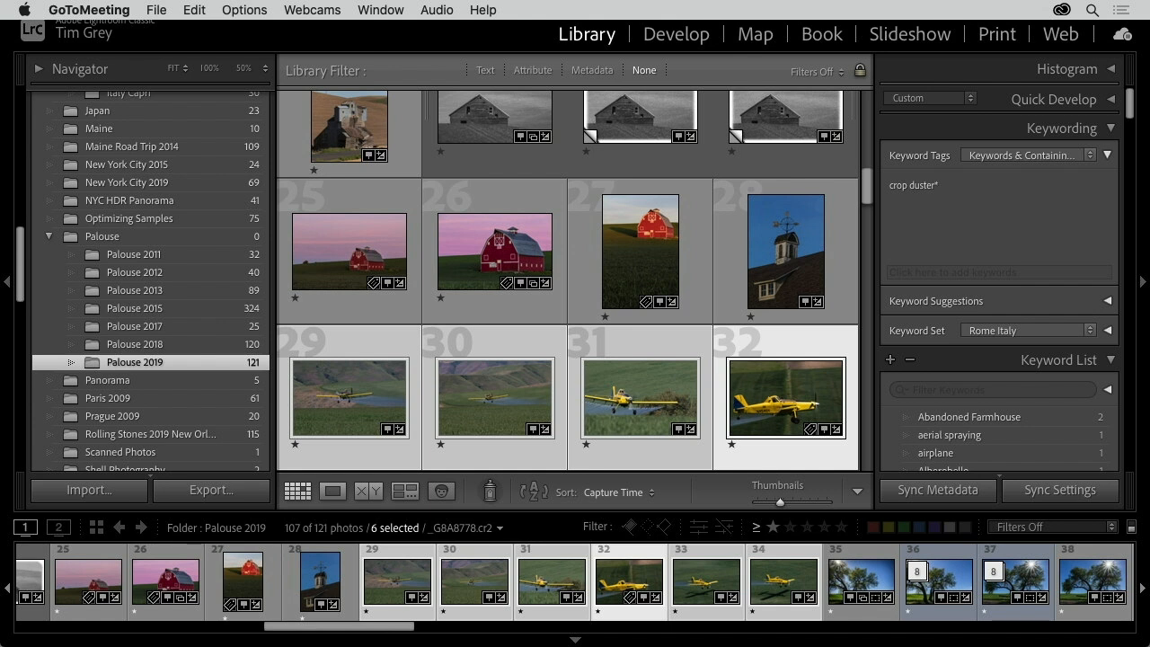
{"action": "scroll", "coordinate": [169, 303], "scroll_direction": "up", "scroll_amount": 15}
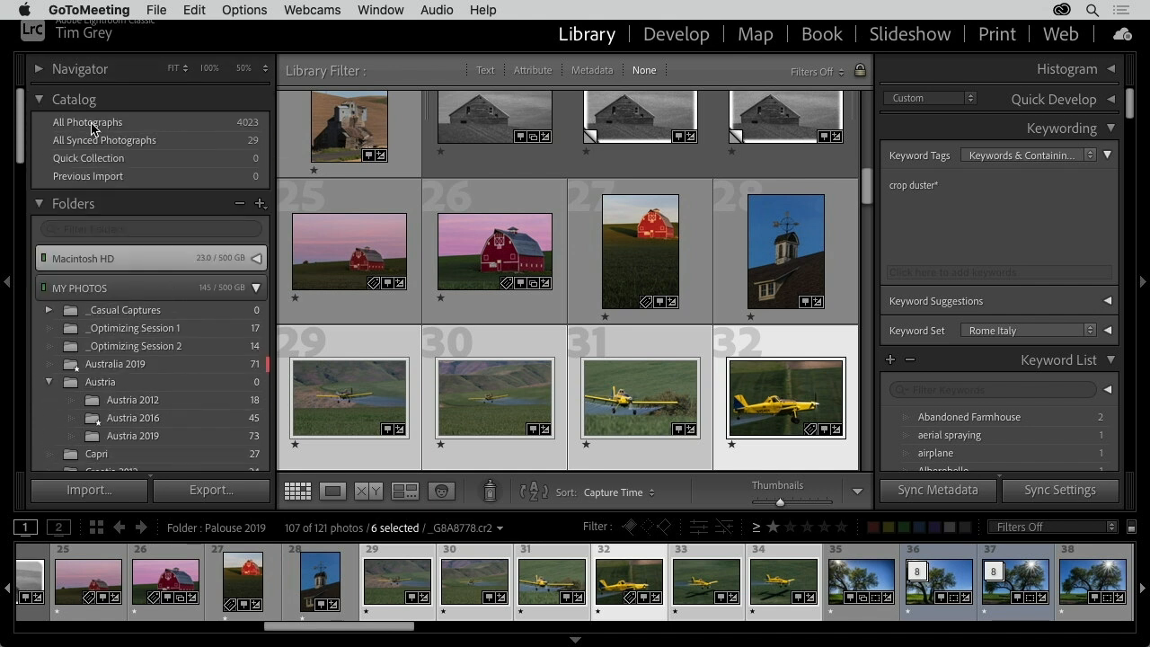
{"action": "left_click", "coordinate": [91, 125]}
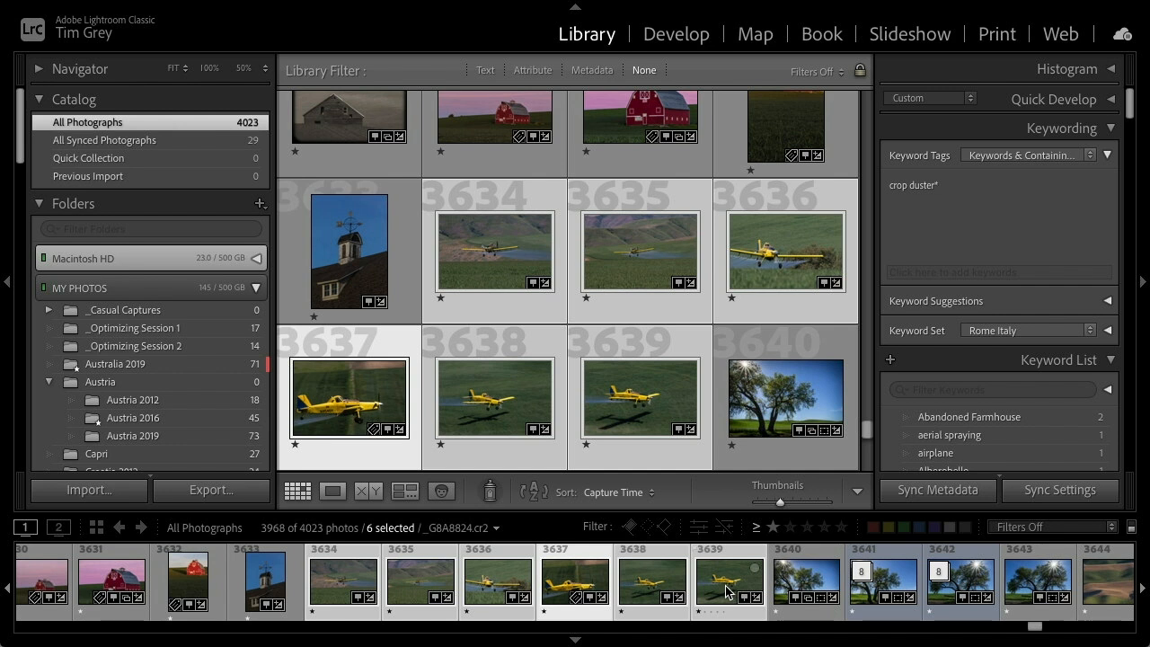
Select photo 3645 in the filmstrip and open it in loupe view
{"action": "scroll", "coordinate": [719, 589], "scroll_direction": "right", "scroll_amount": 2}
{"action": "scroll", "coordinate": [710, 586], "scroll_direction": "right", "scroll_amount": 4}
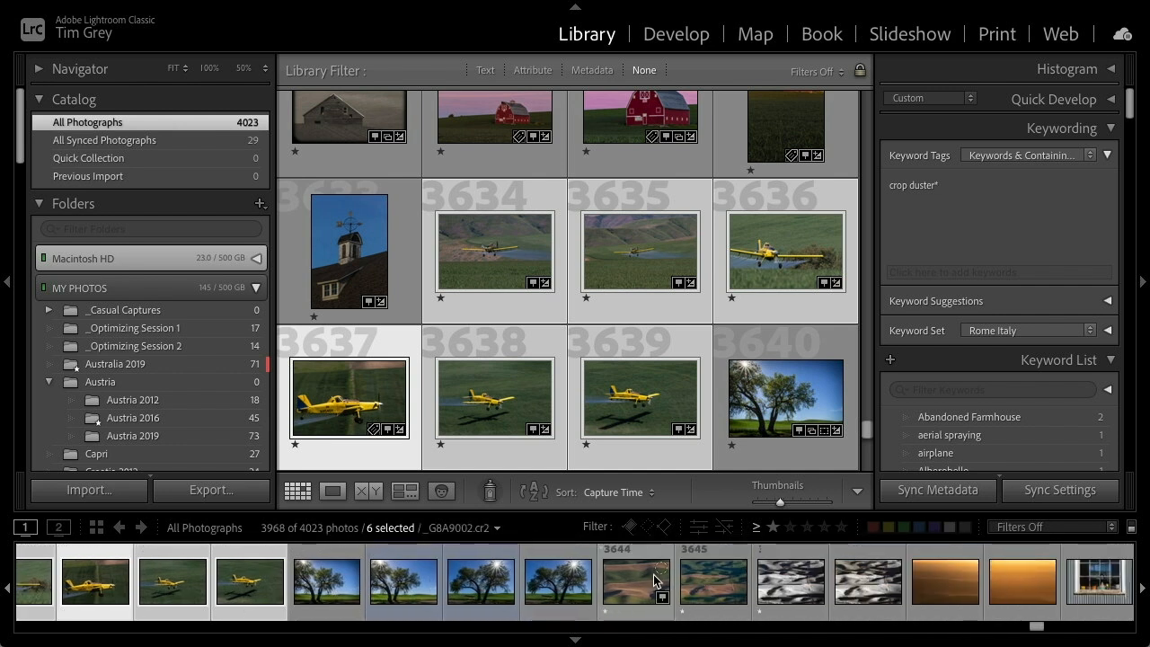
{"action": "left_click", "coordinate": [696, 575]}
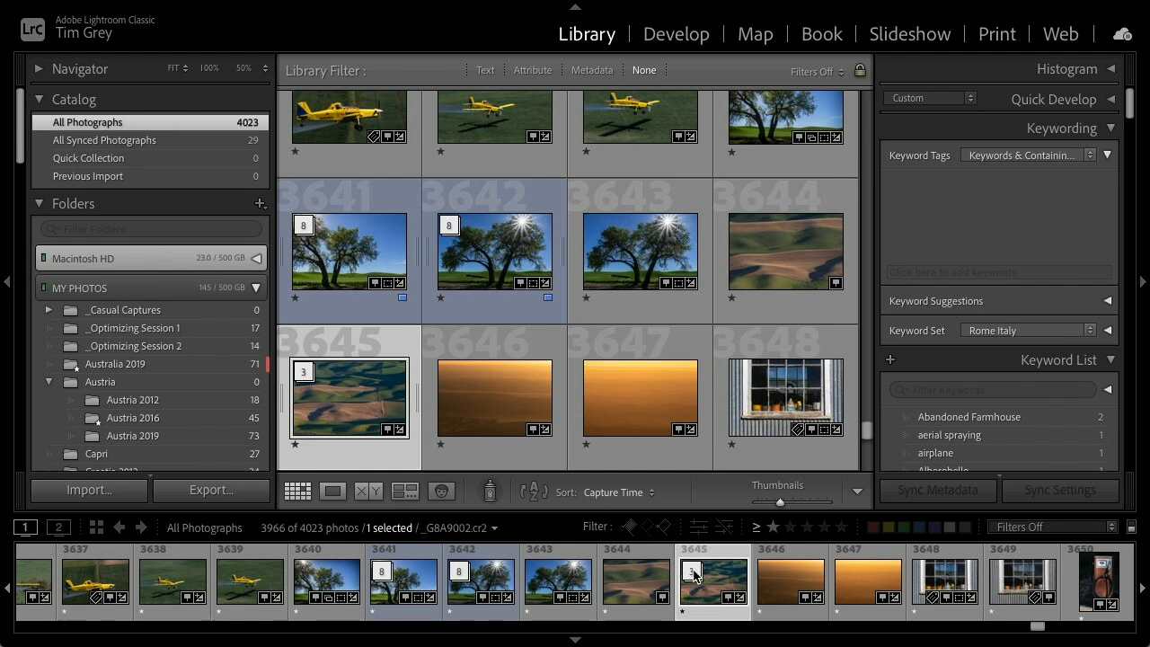
{"action": "double_click", "coordinate": [716, 575]}
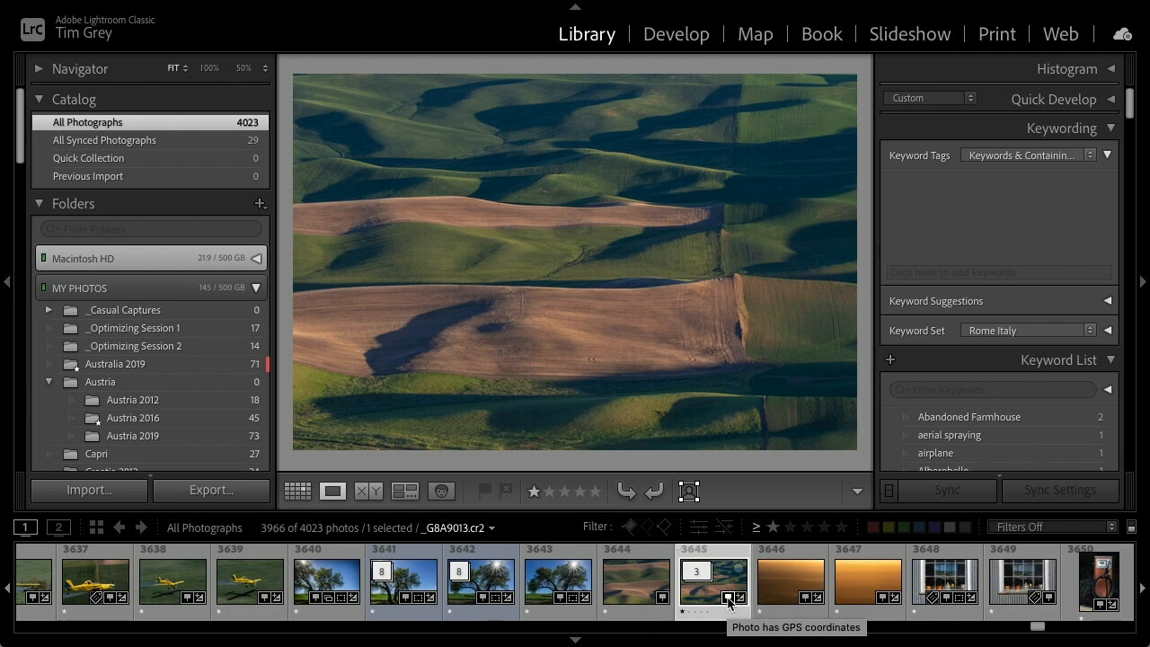
Show the photo's location in the Map module and browse the previews in its map marker
{"action": "left_click", "coordinate": [731, 603]}
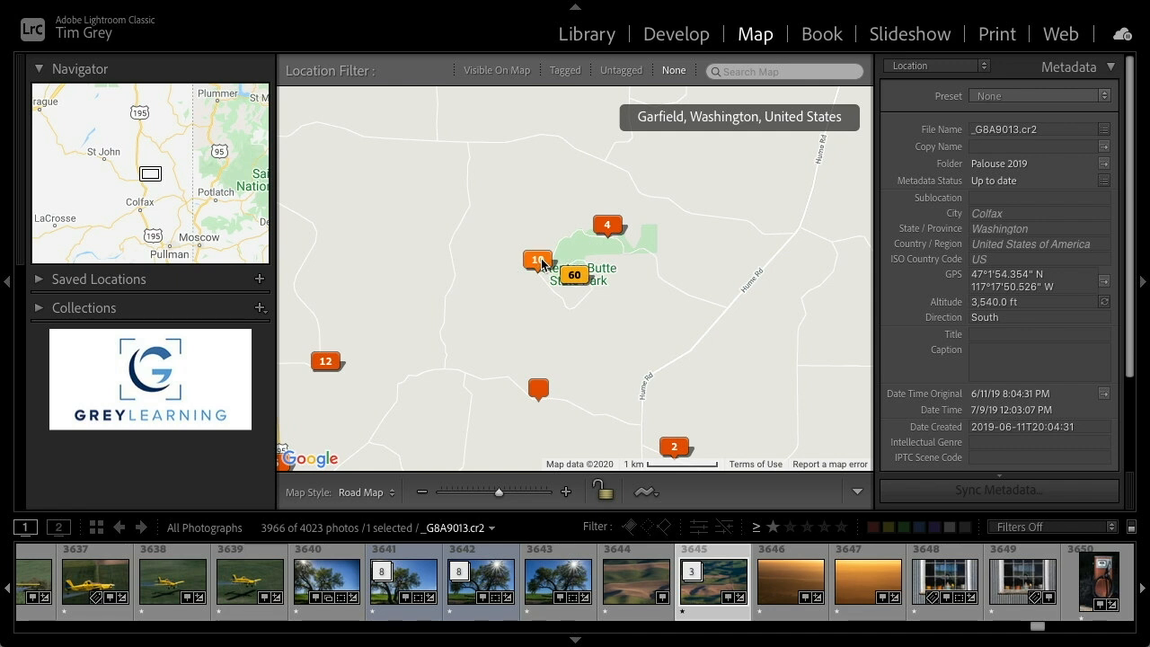
{"action": "mouse_move", "coordinate": [540, 267]}
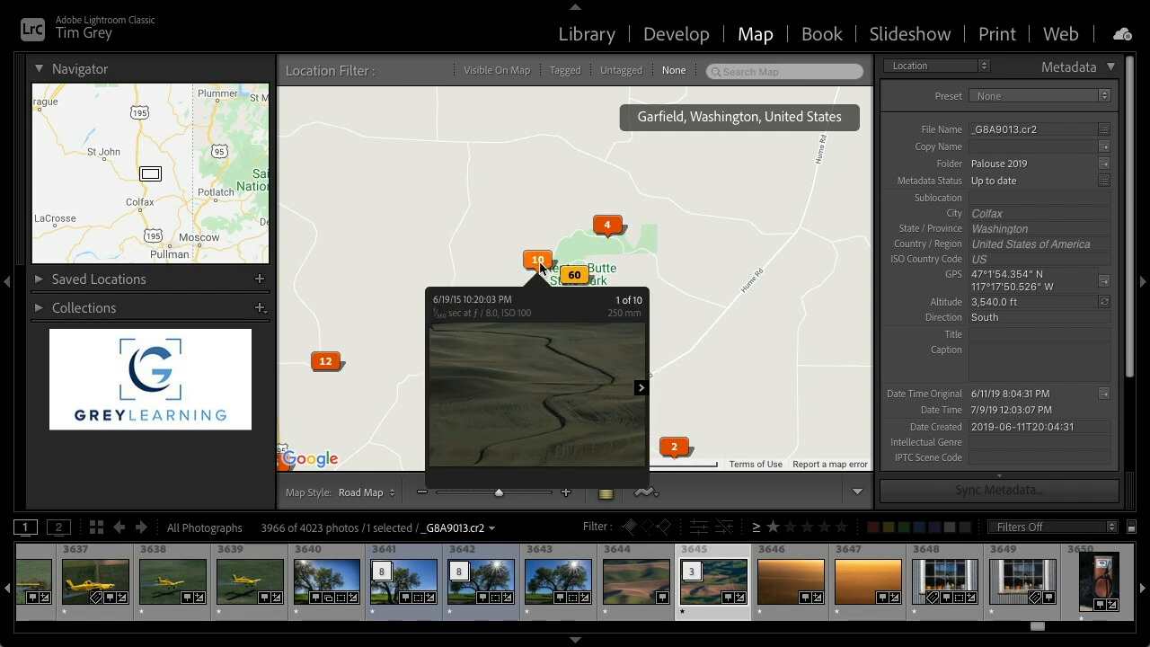
{"action": "left_click", "coordinate": [643, 390]}
{"action": "left_click", "coordinate": [642, 390]}
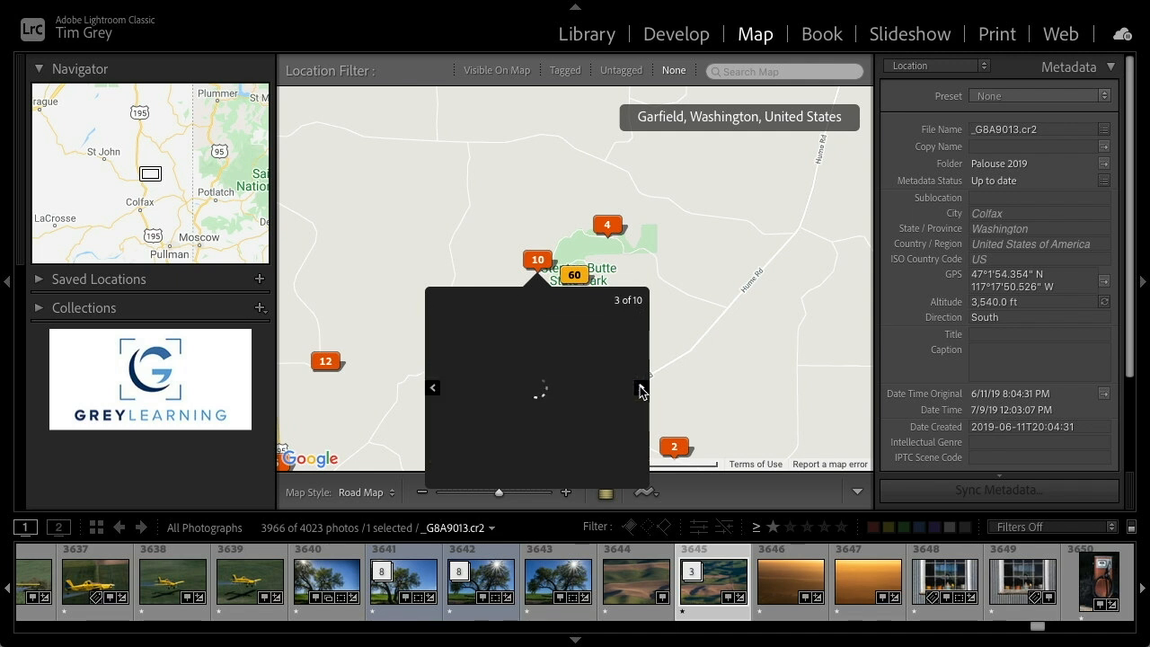
{"action": "left_click", "coordinate": [643, 390]}
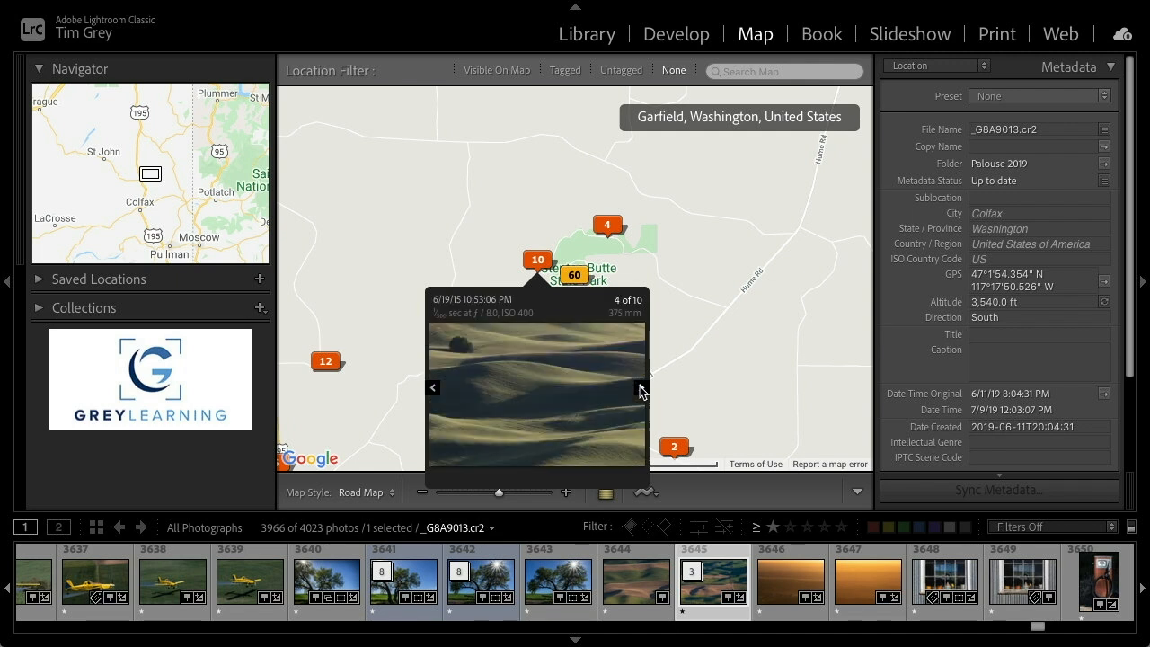
{"action": "left_click", "coordinate": [643, 390]}
{"action": "left_click", "coordinate": [642, 390]}
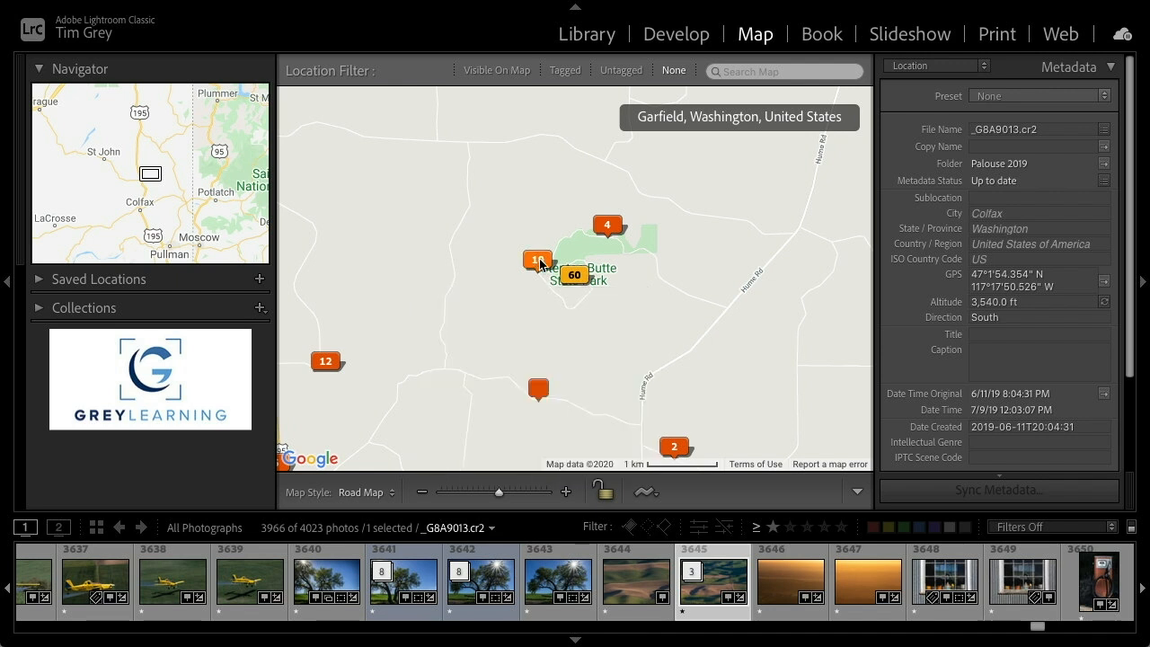
Zoom the map in on Steptoe Butte State Park
{"action": "mouse_move", "coordinate": [547, 289]}
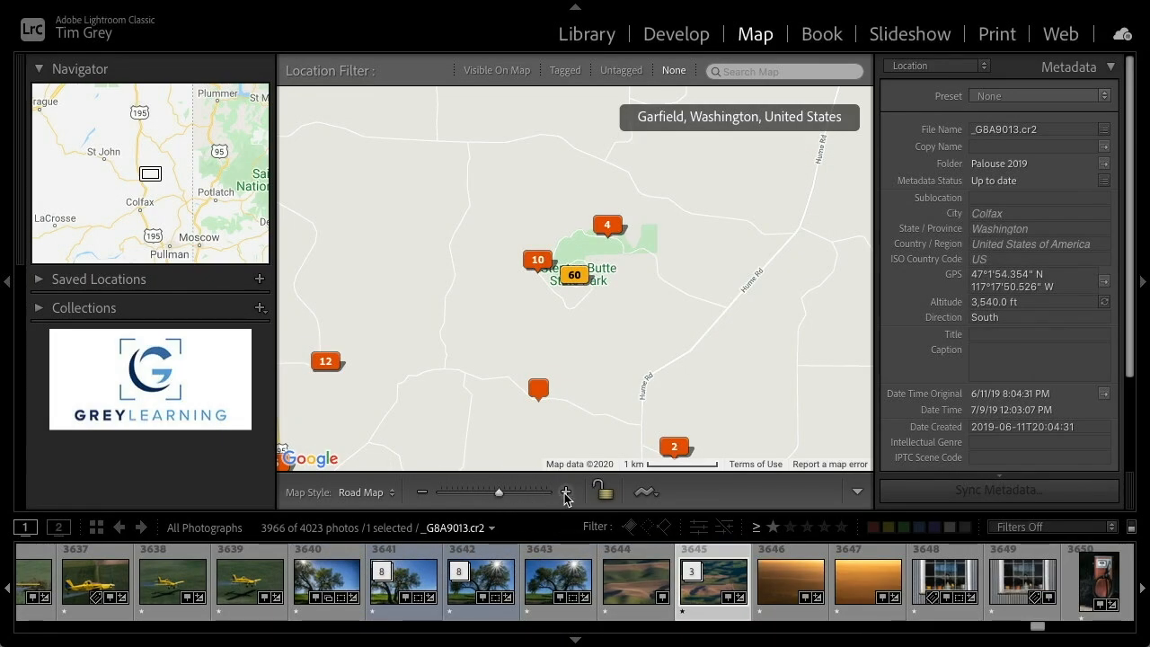
{"action": "left_click", "coordinate": [565, 492]}
{"action": "left_click", "coordinate": [565, 492]}
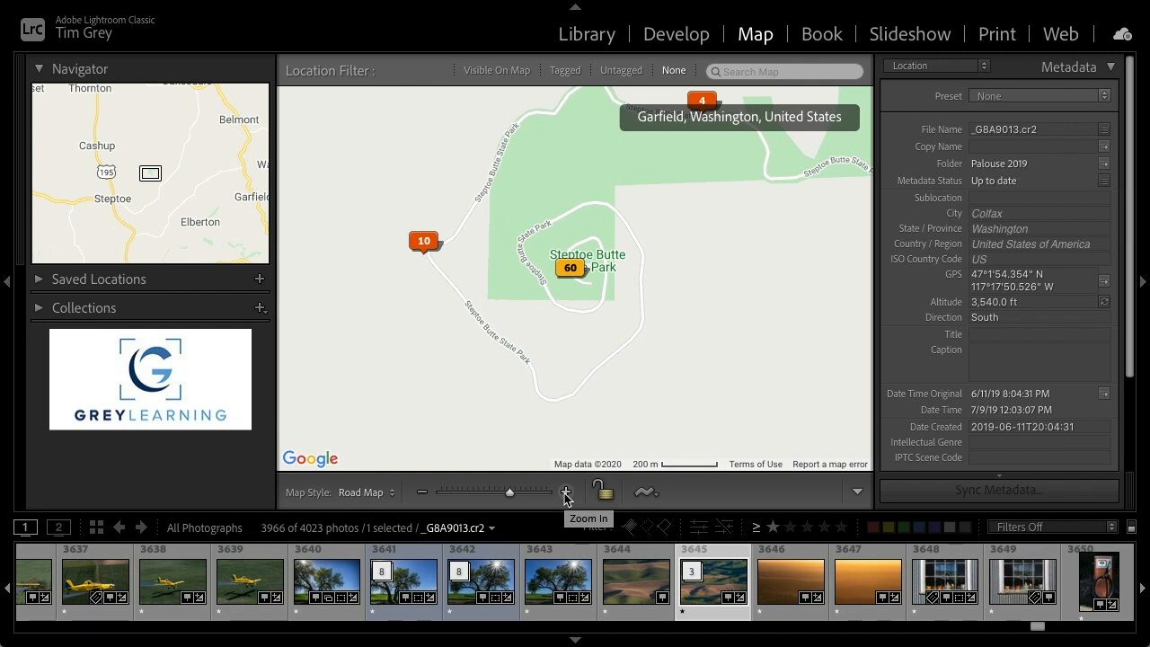
{"action": "left_click", "coordinate": [565, 493]}
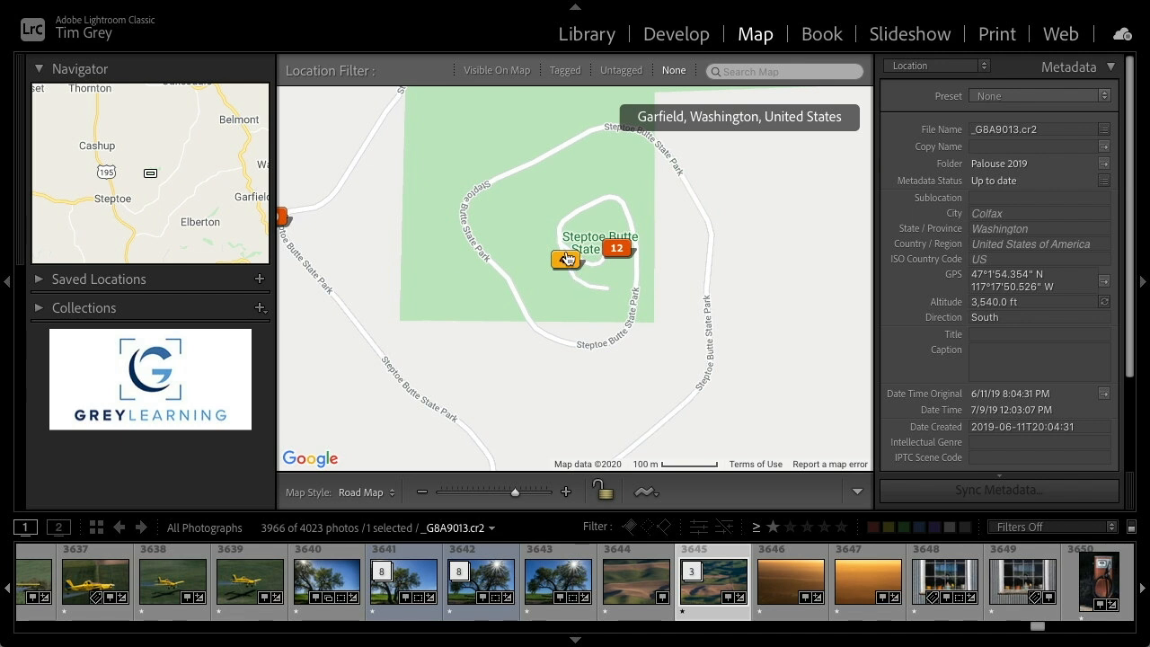
{"action": "mouse_move", "coordinate": [563, 259]}
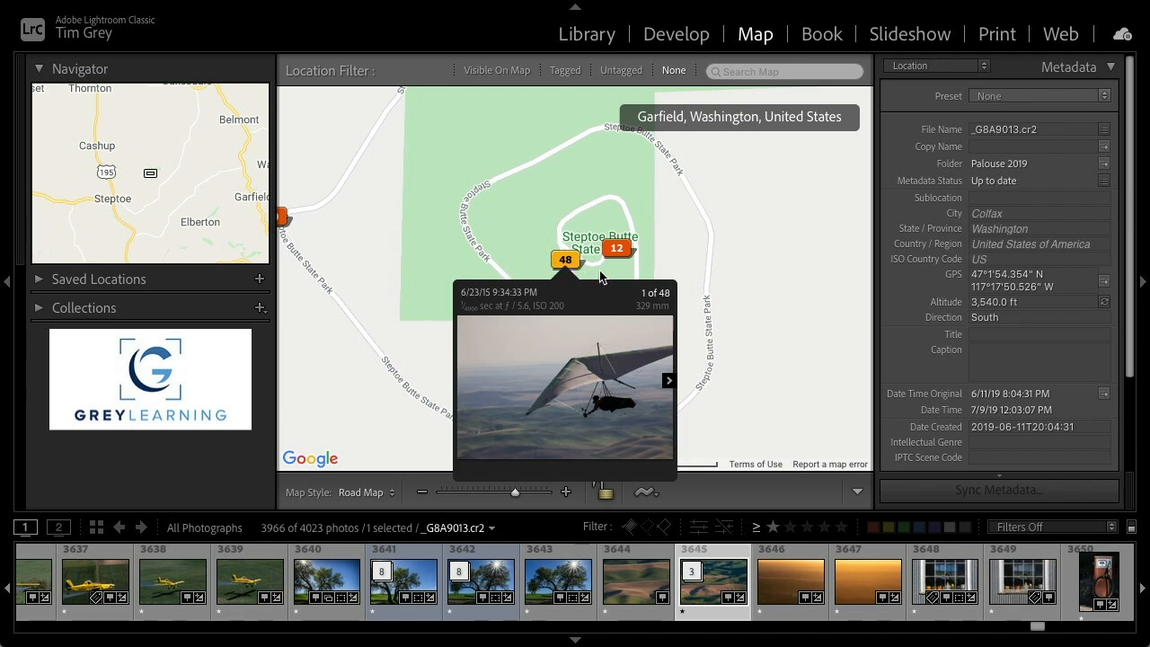
{"action": "left_click", "coordinate": [567, 492]}
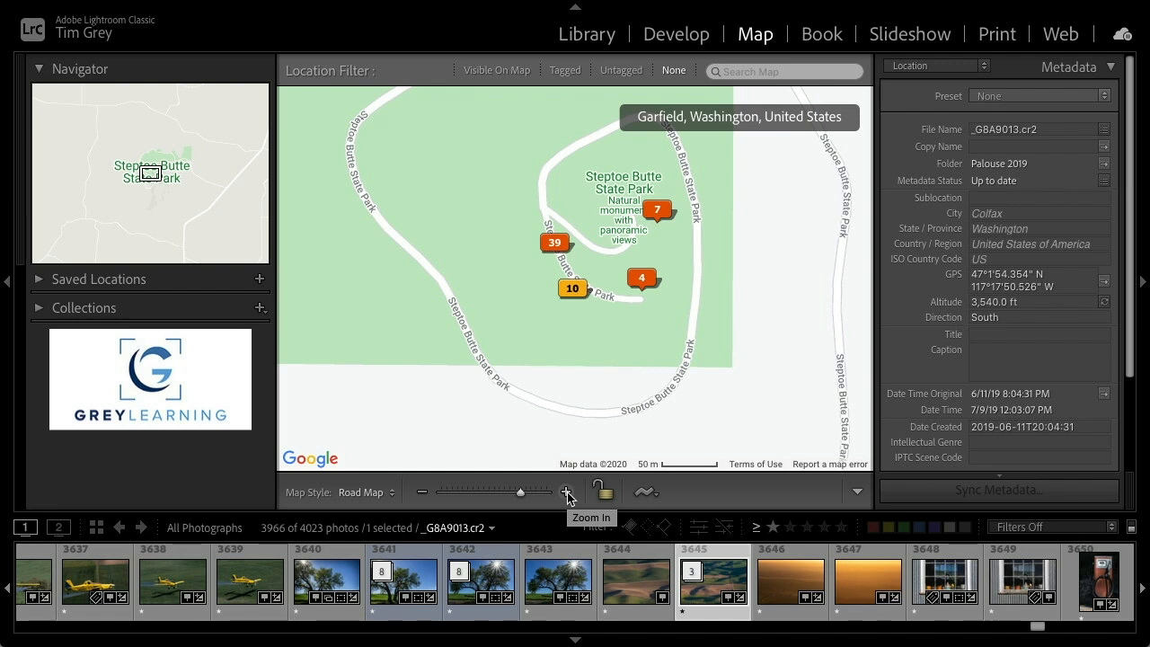
{"action": "left_click", "coordinate": [567, 493]}
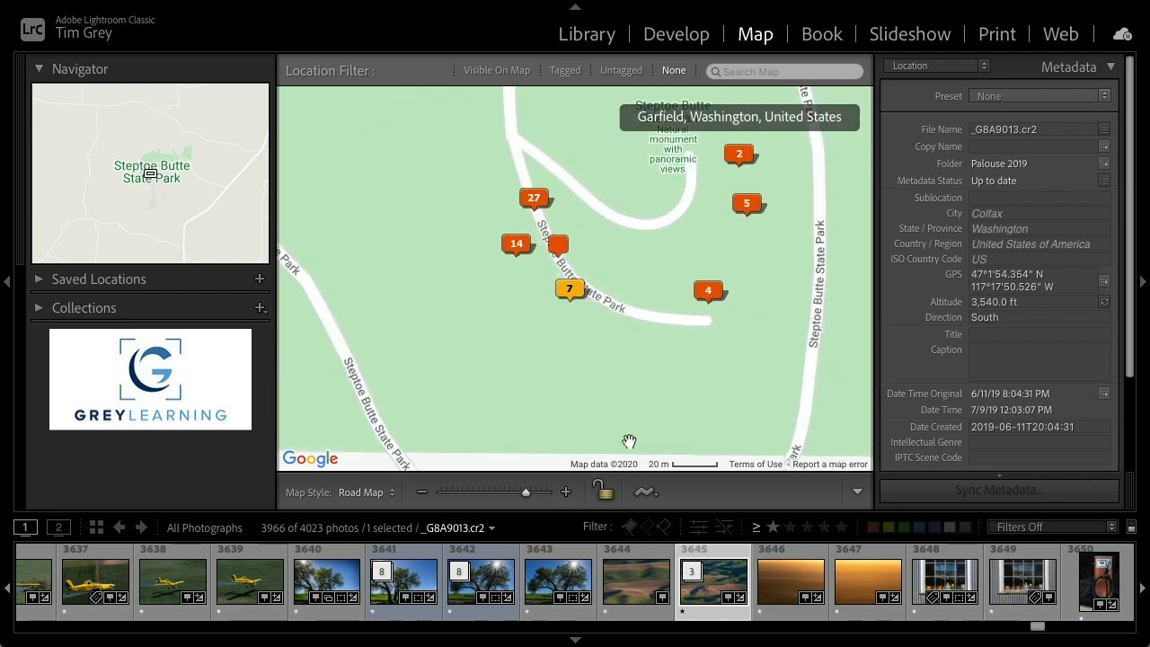
{"action": "left_click", "coordinate": [566, 492]}
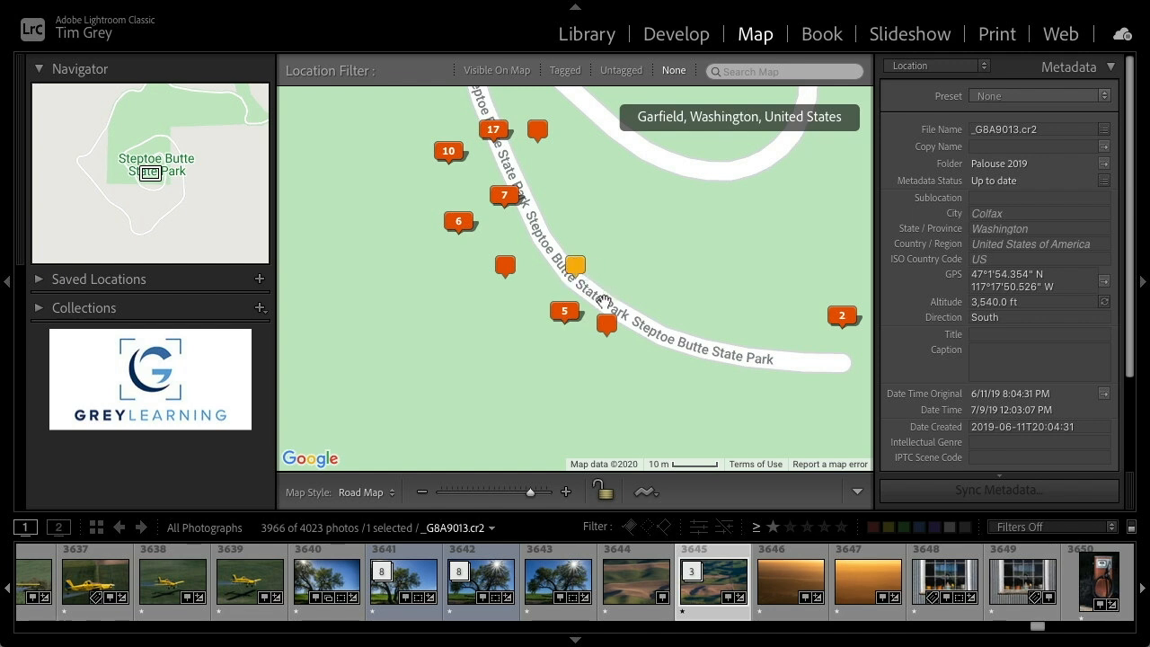
Browse the photo previews of the map markers along the Steptoe Butte State Park road
{"action": "left_click", "coordinate": [567, 314]}
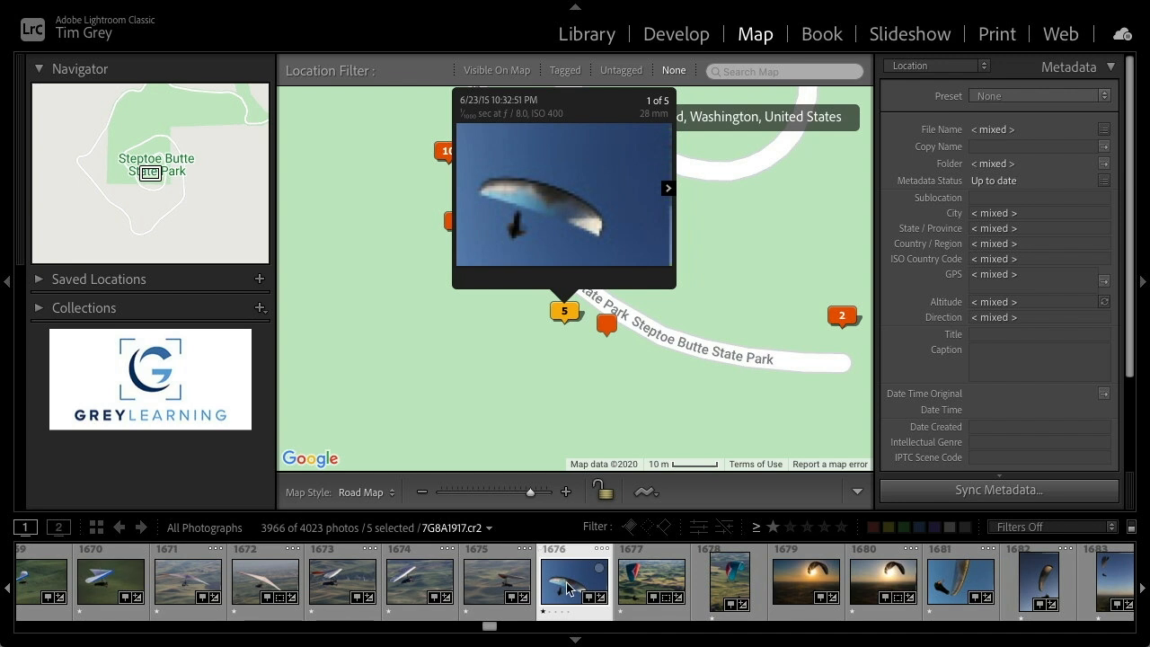
{"action": "left_click", "coordinate": [669, 188]}
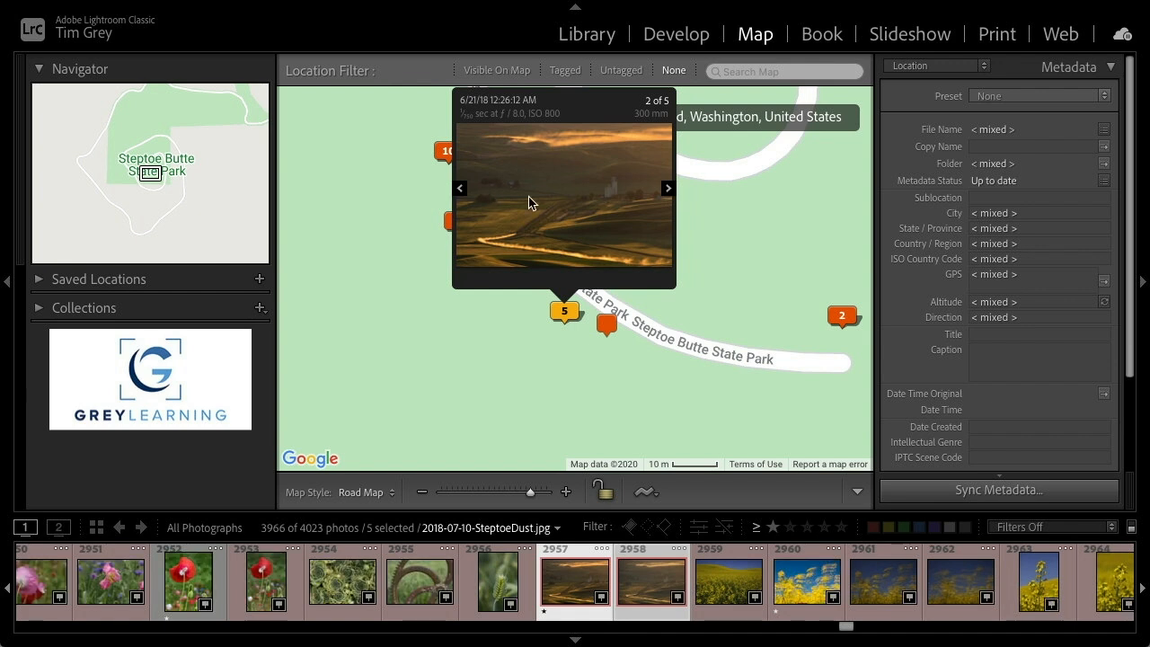
{"action": "left_click", "coordinate": [669, 189]}
{"action": "left_click", "coordinate": [670, 189]}
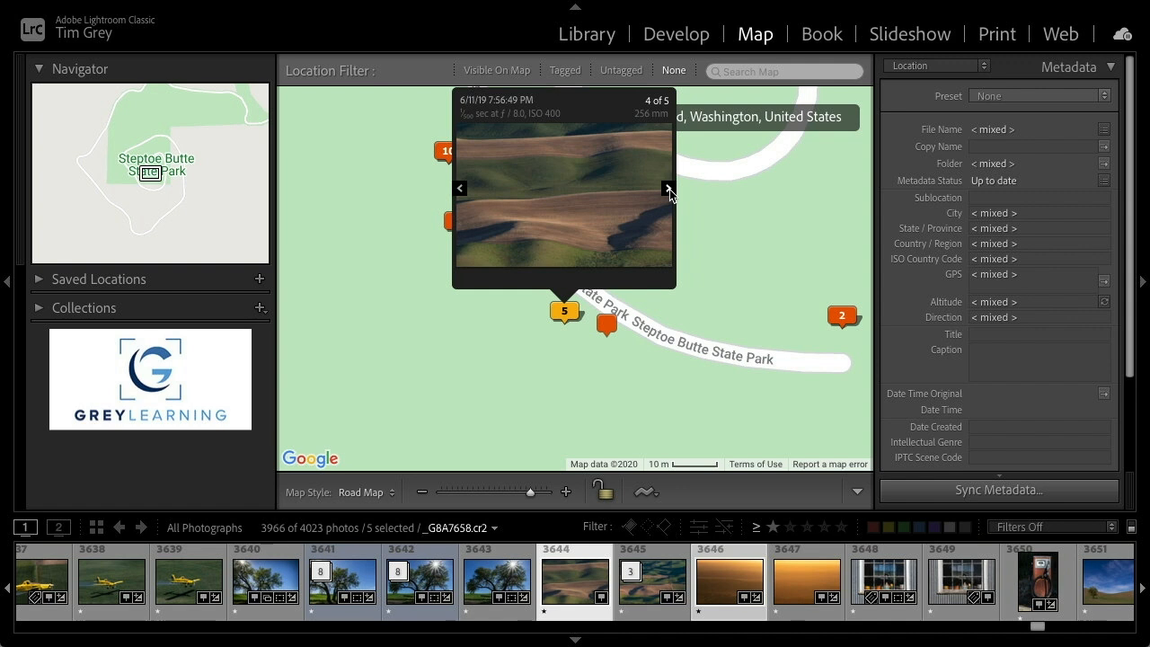
{"action": "left_click", "coordinate": [669, 189]}
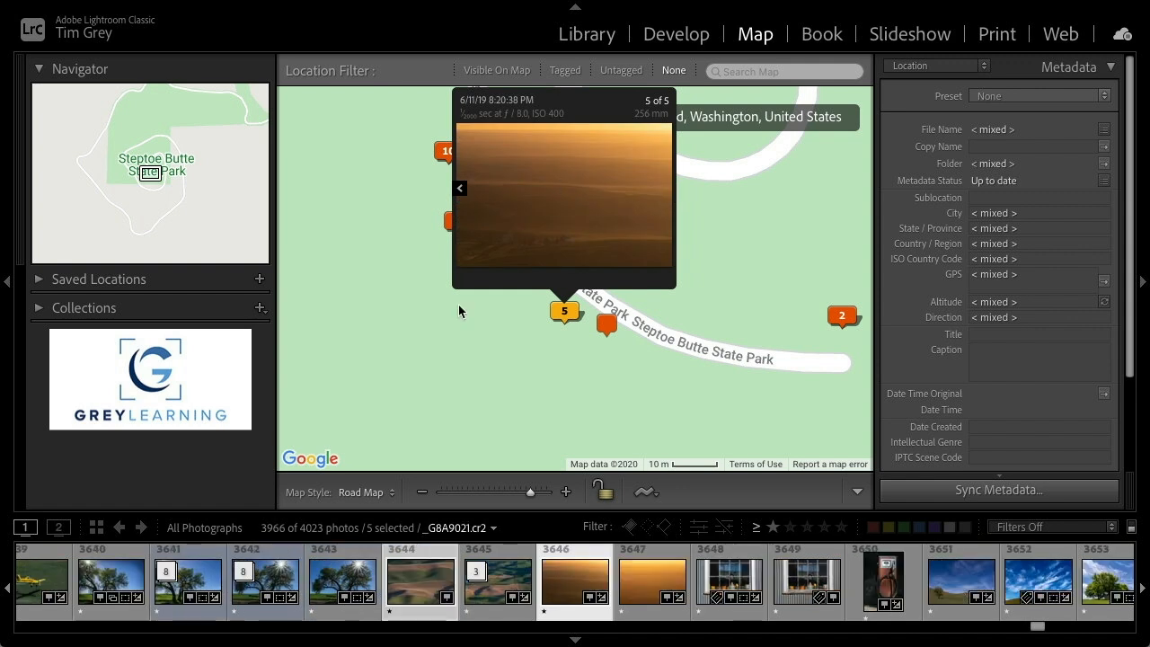
{"action": "left_click", "coordinate": [841, 316]}
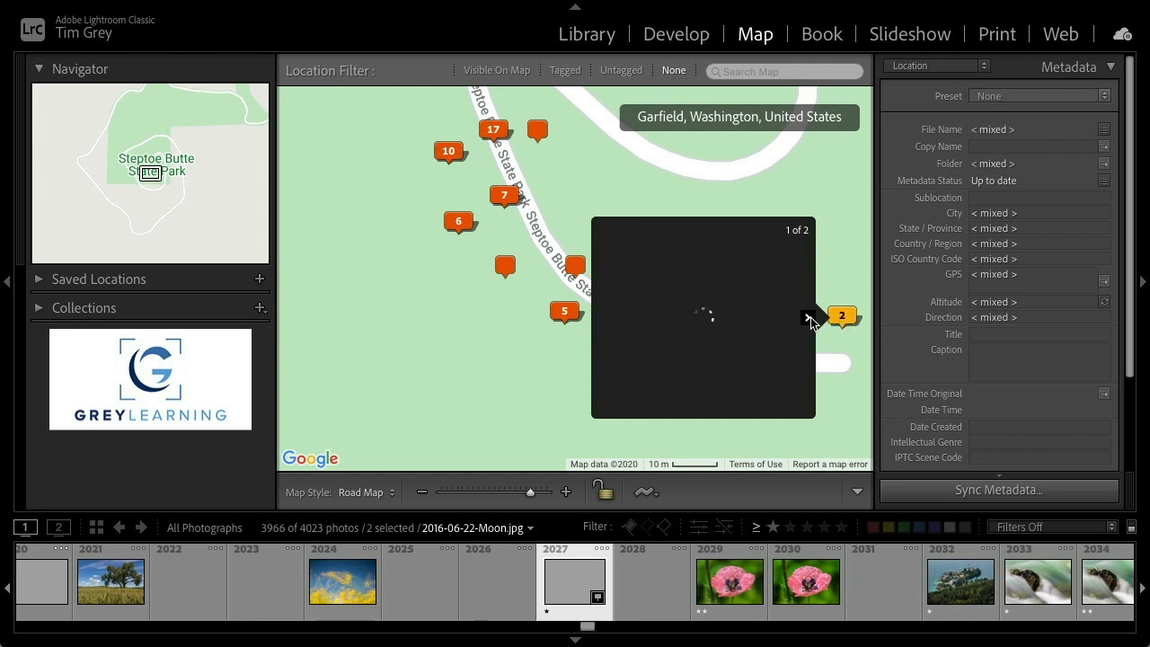
{"action": "left_click", "coordinate": [810, 319]}
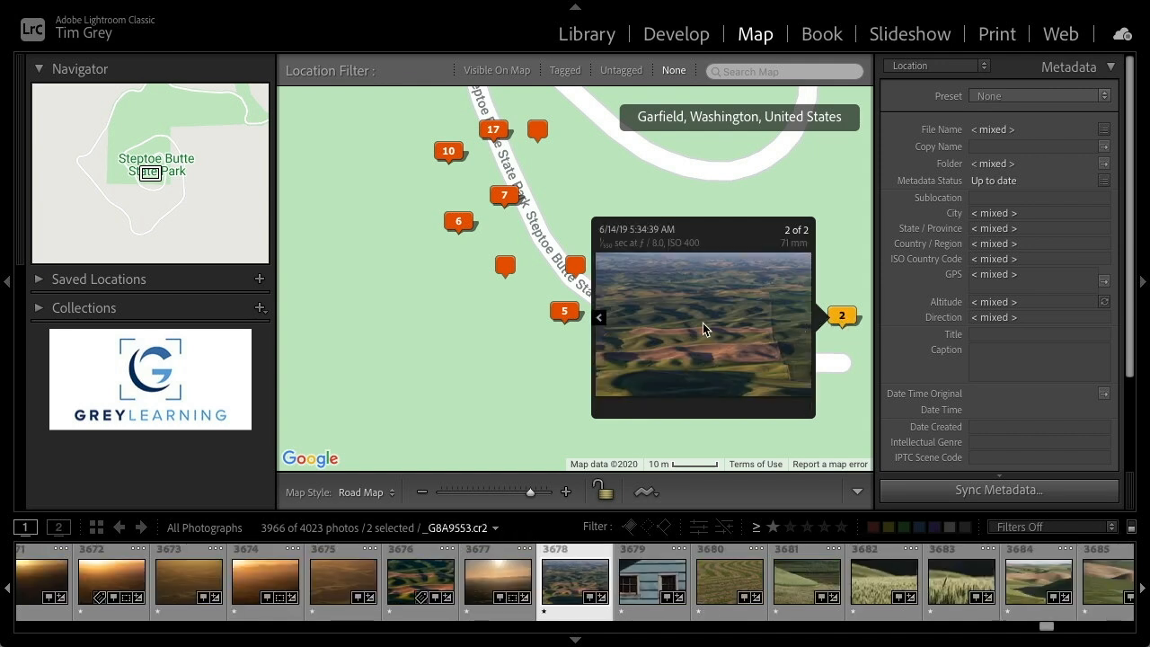
Zoom the map out to a world view and hide the side panels to enlarge the map
{"action": "left_click", "coordinate": [517, 359]}
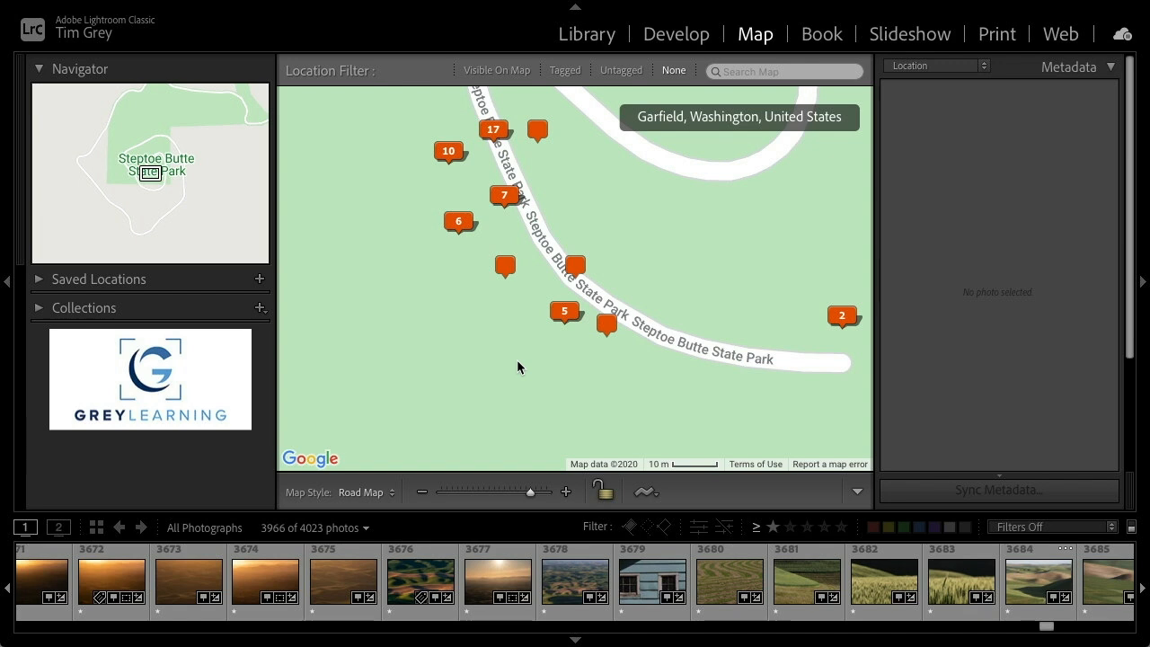
{"action": "left_click", "coordinate": [586, 34]}
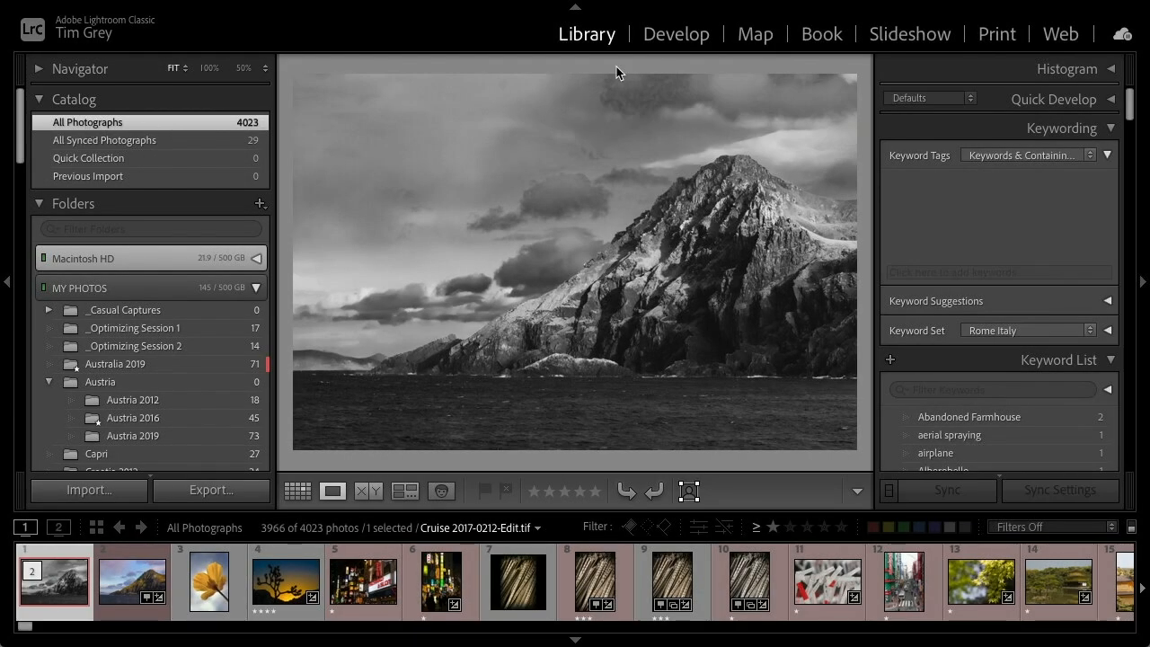
{"action": "left_click", "coordinate": [746, 36]}
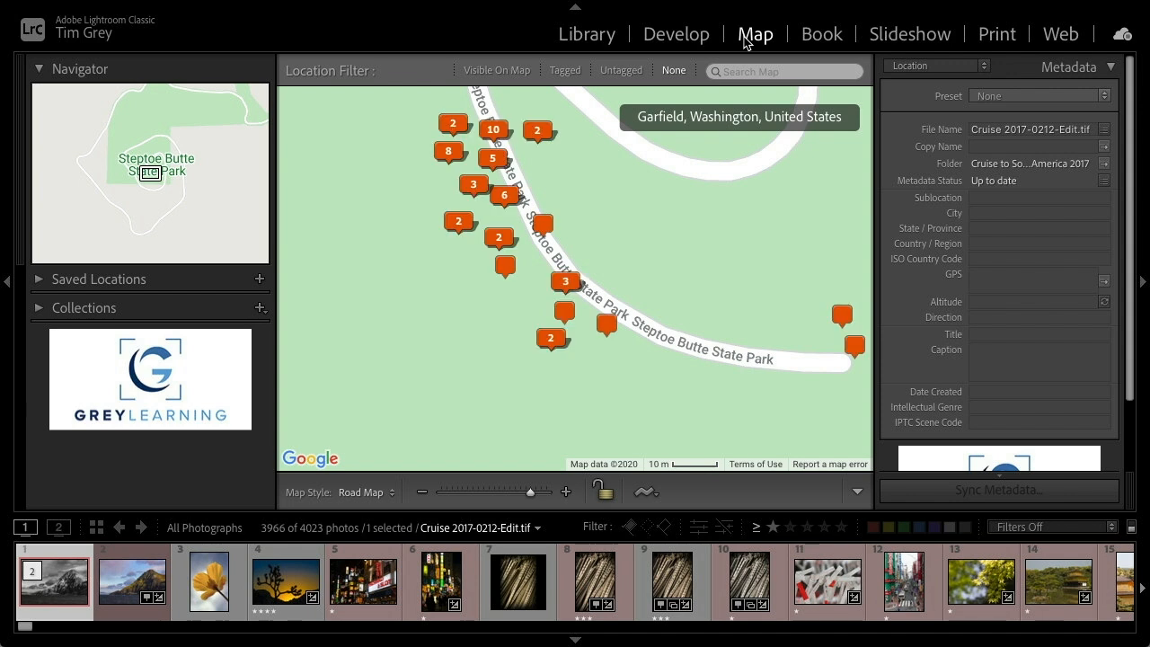
{"action": "left_click_drag", "start_coordinate": [528, 493], "coordinate": [442, 493]}
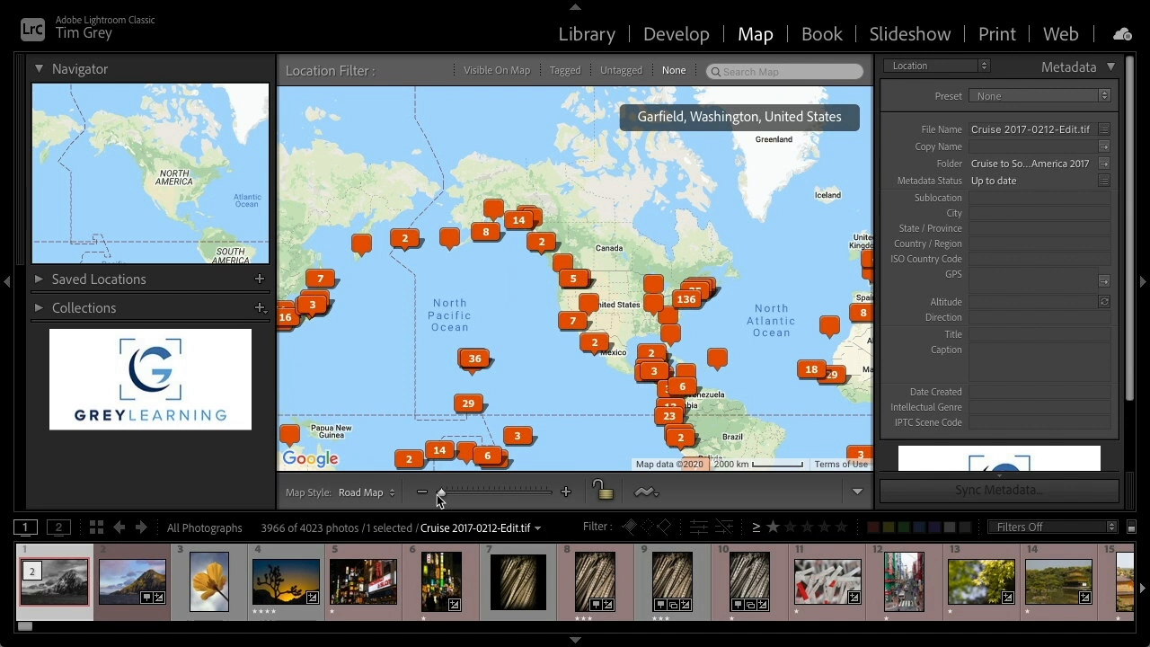
{"action": "key", "text": "shift+Tab"}
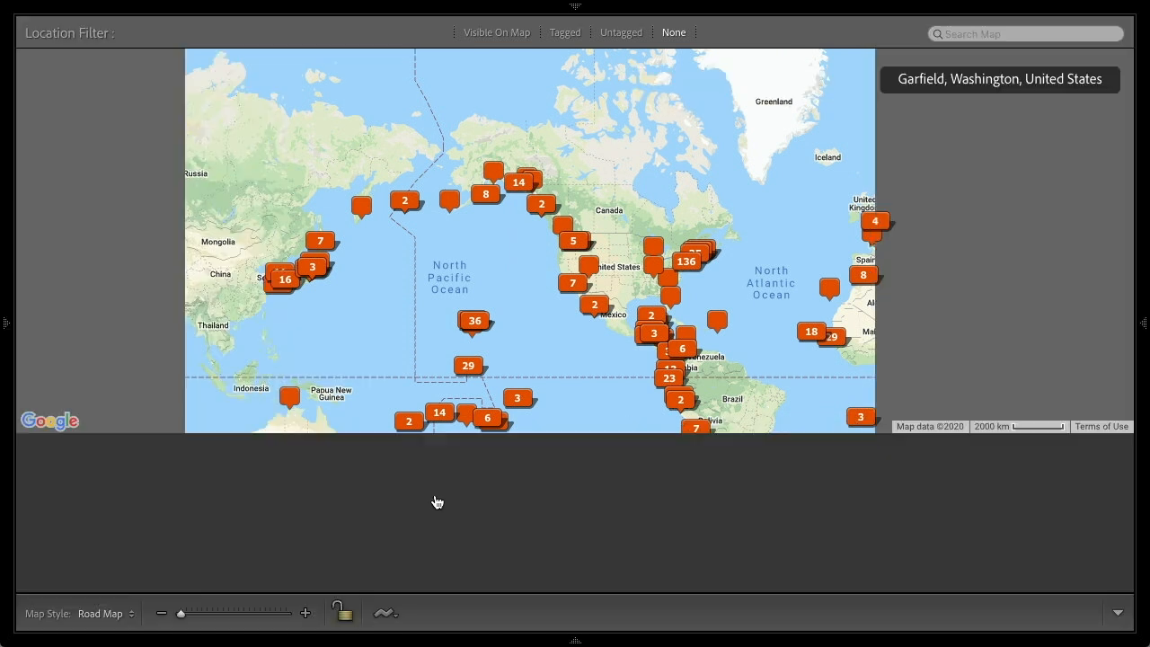
{"action": "left_click_drag", "start_coordinate": [595, 496], "coordinate": [597, 387]}
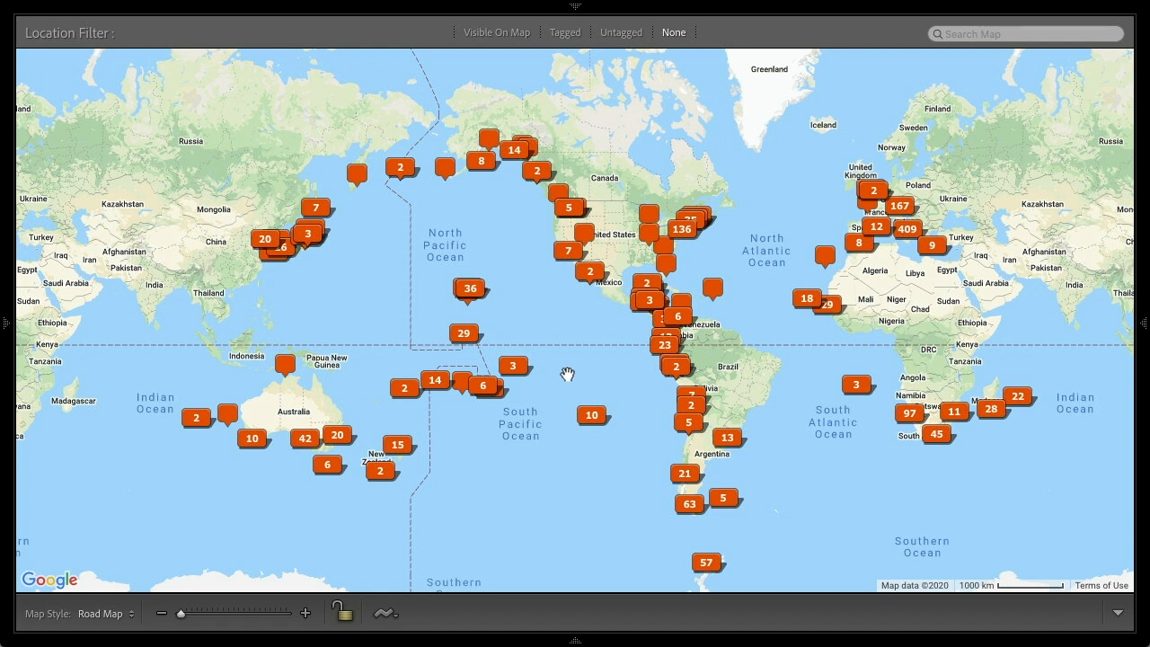
Browse the photo previews of the South Pacific and New Zealand map markers
{"action": "left_click", "coordinate": [511, 369]}
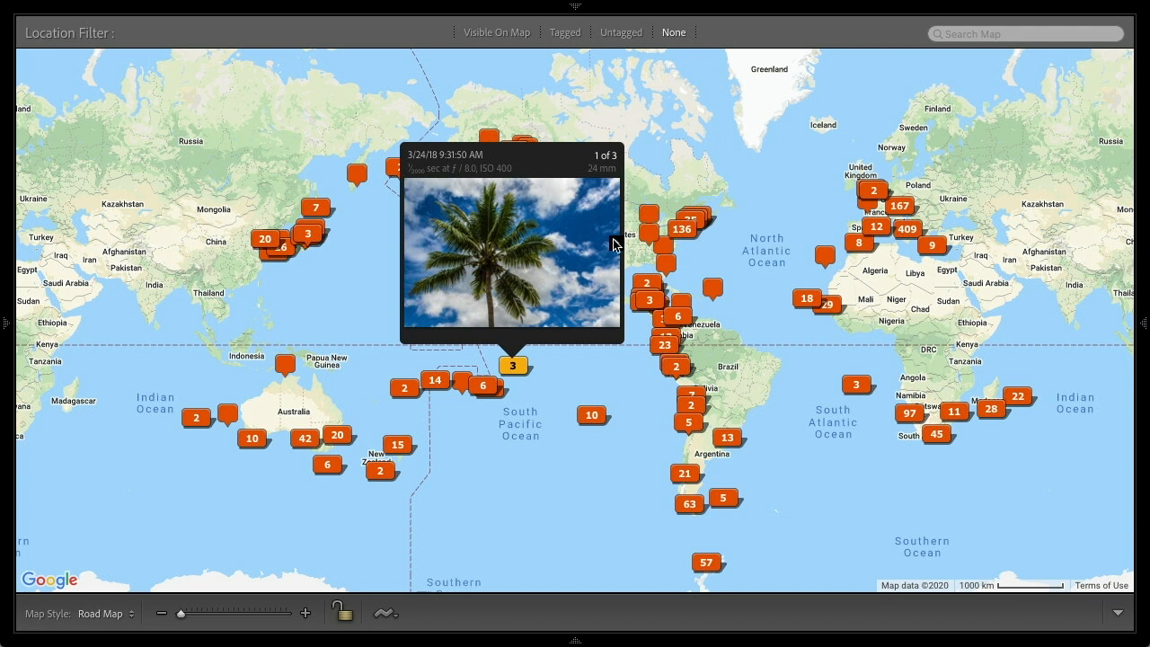
{"action": "left_click", "coordinate": [615, 243]}
{"action": "left_click", "coordinate": [616, 242]}
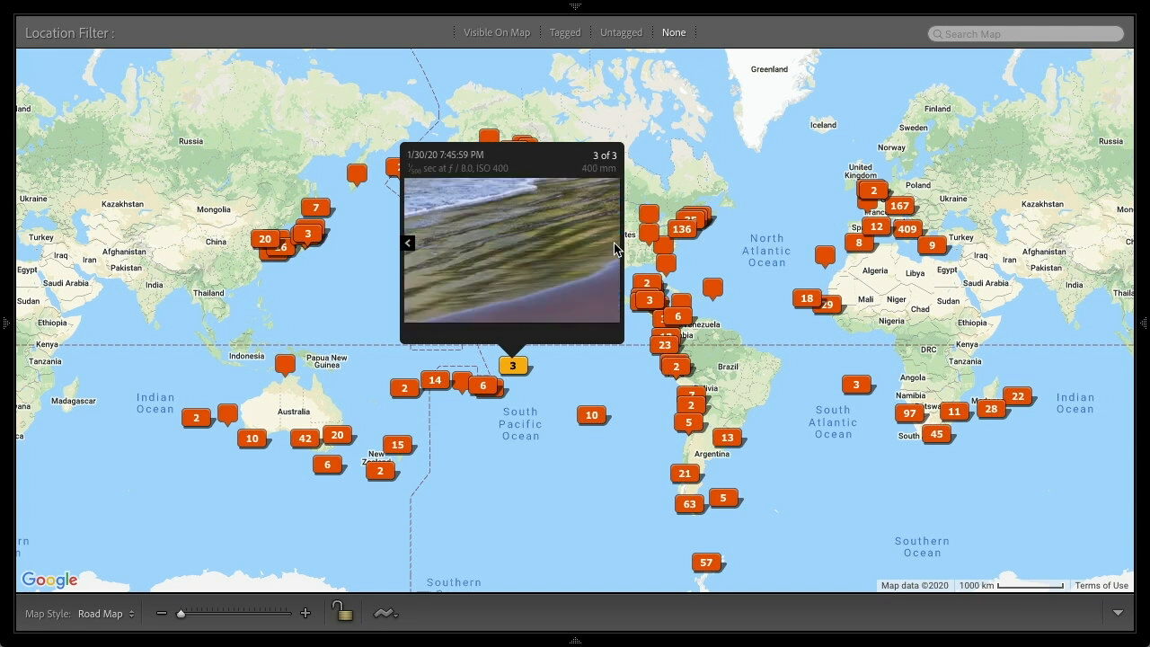
{"action": "left_click", "coordinate": [561, 394]}
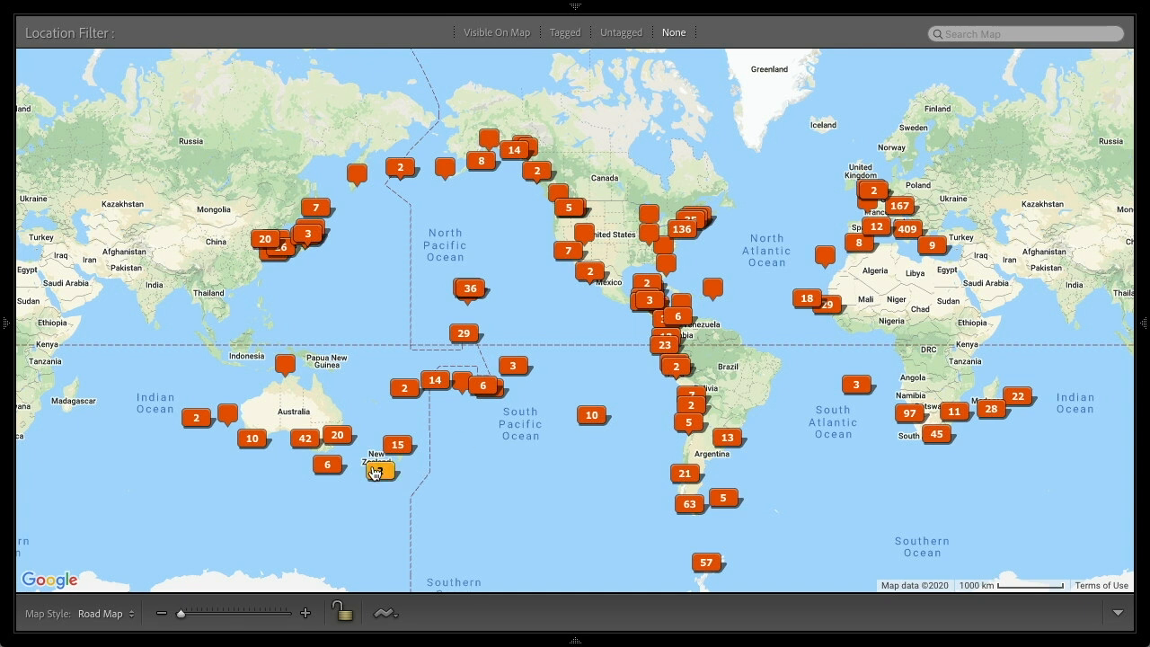
{"action": "mouse_move", "coordinate": [376, 472]}
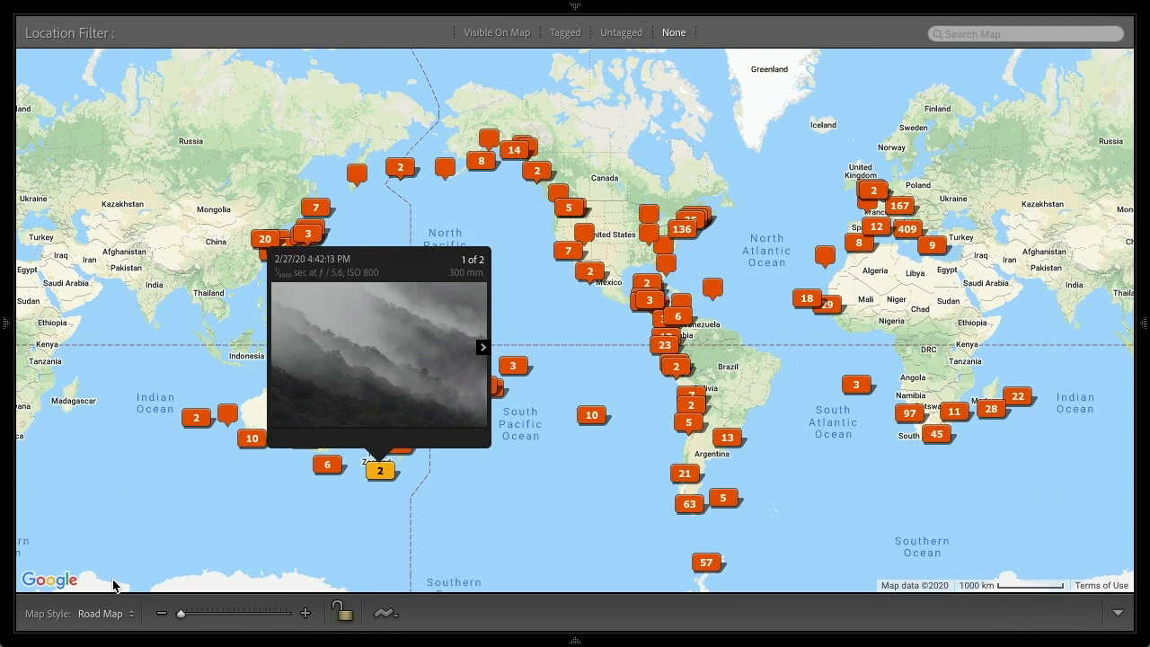
Show the panels again and select a New Zealand photo to examine its location metadata
{"action": "key", "text": "shift+Tab"}
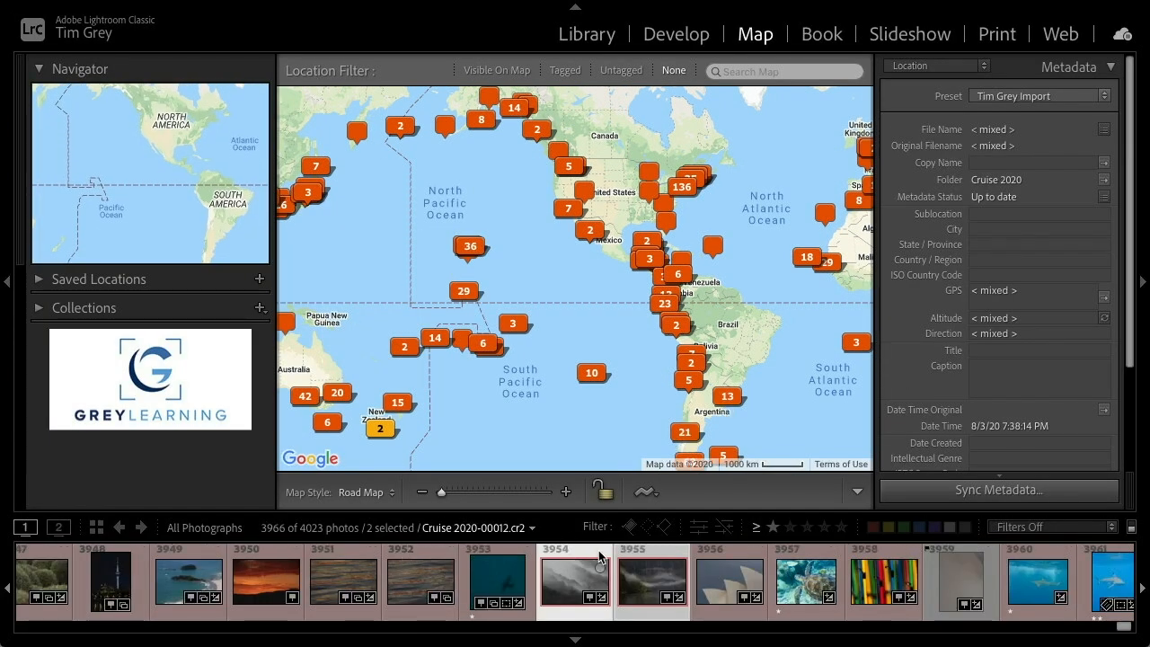
{"action": "left_click", "coordinate": [634, 564]}
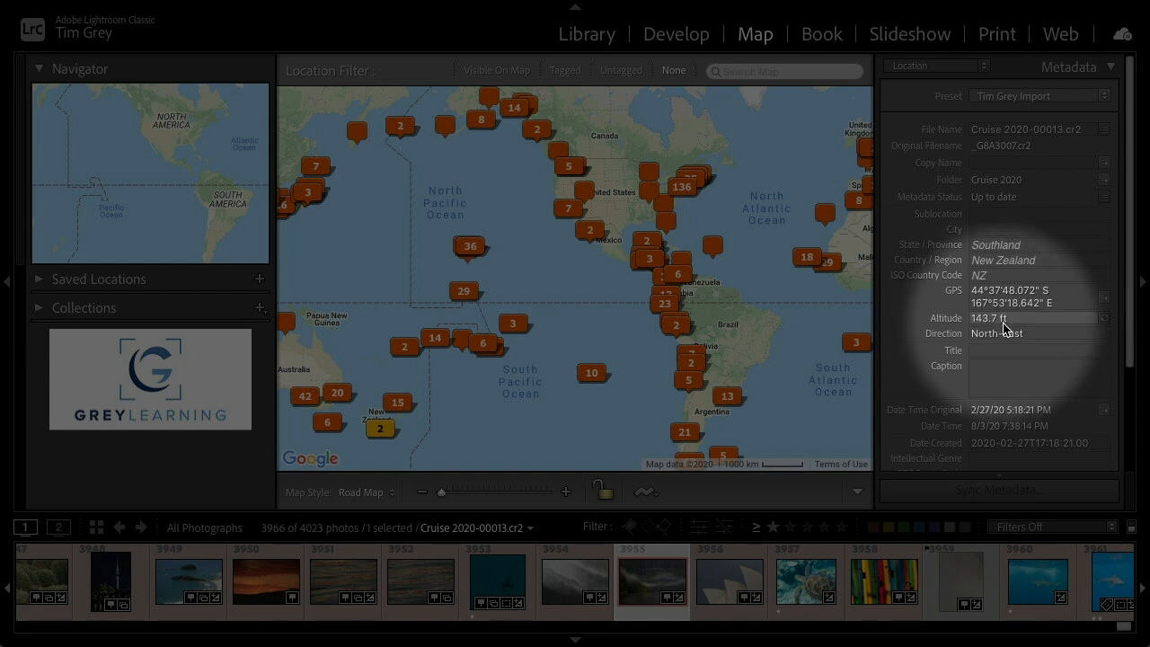
{"action": "mouse_move", "coordinate": [993, 343]}
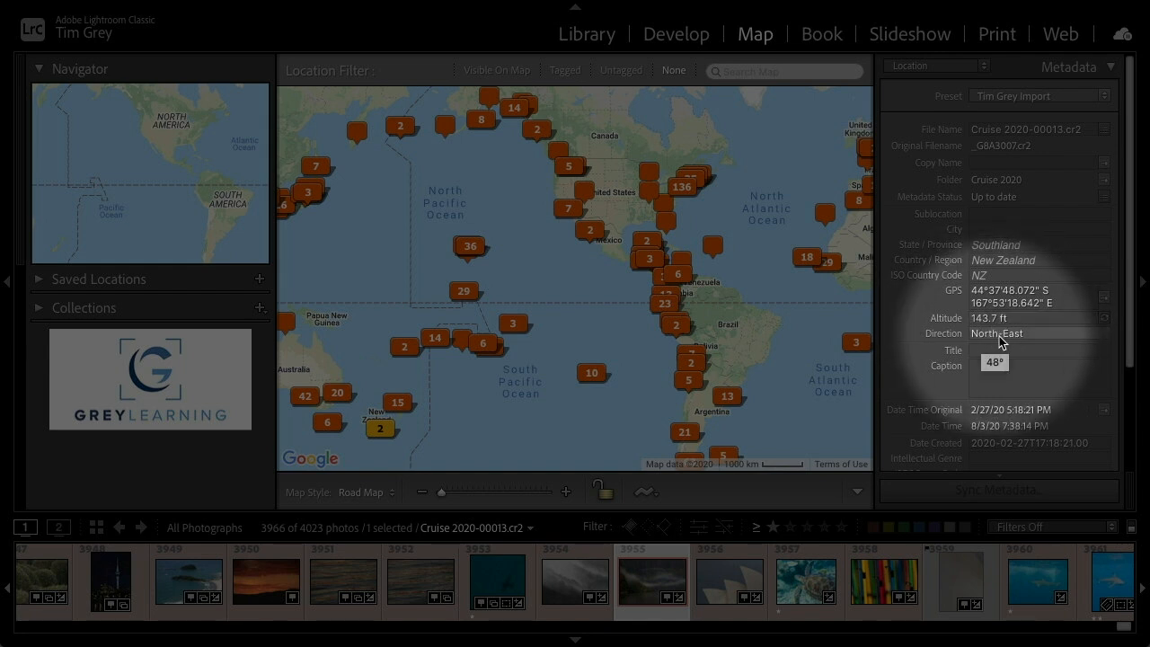
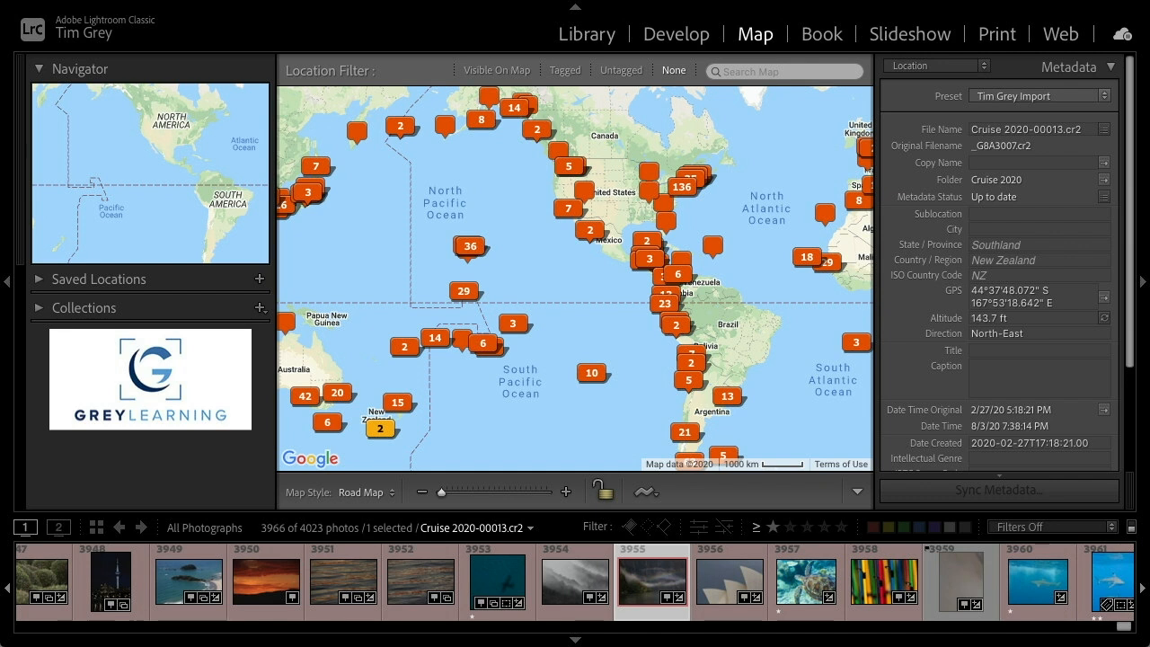
In the Library, open the Italy 2013 folder and select the night photo of Florence's cathedral
{"action": "left_click", "coordinate": [588, 36]}
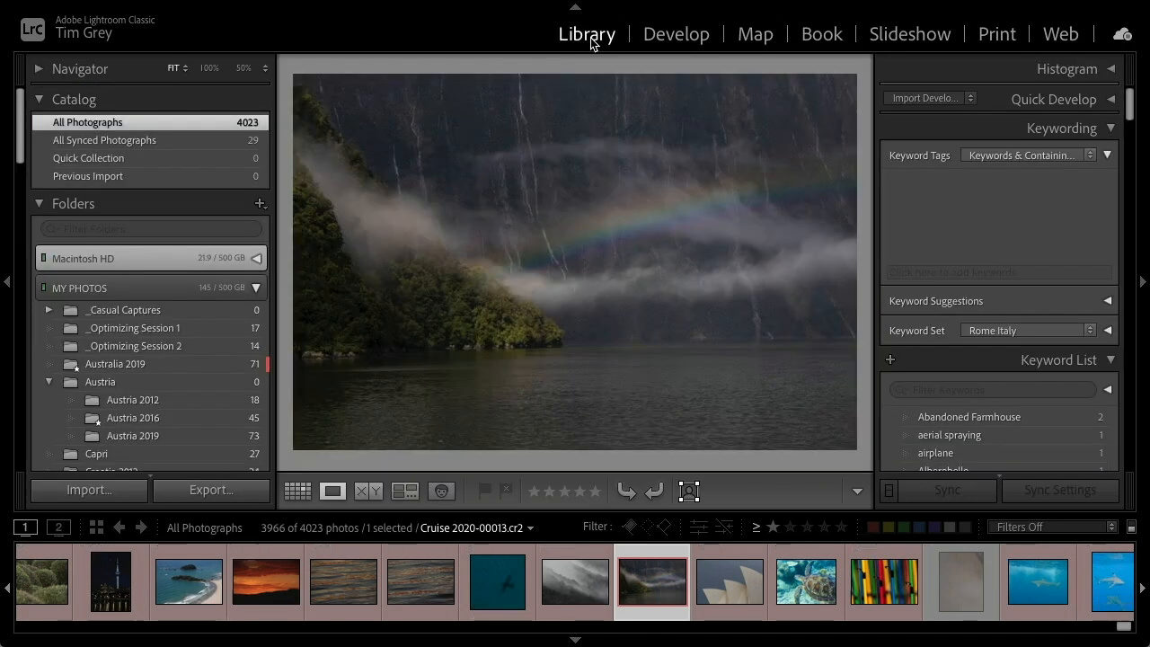
{"action": "scroll", "coordinate": [197, 387], "scroll_direction": "down", "scroll_amount": 8}
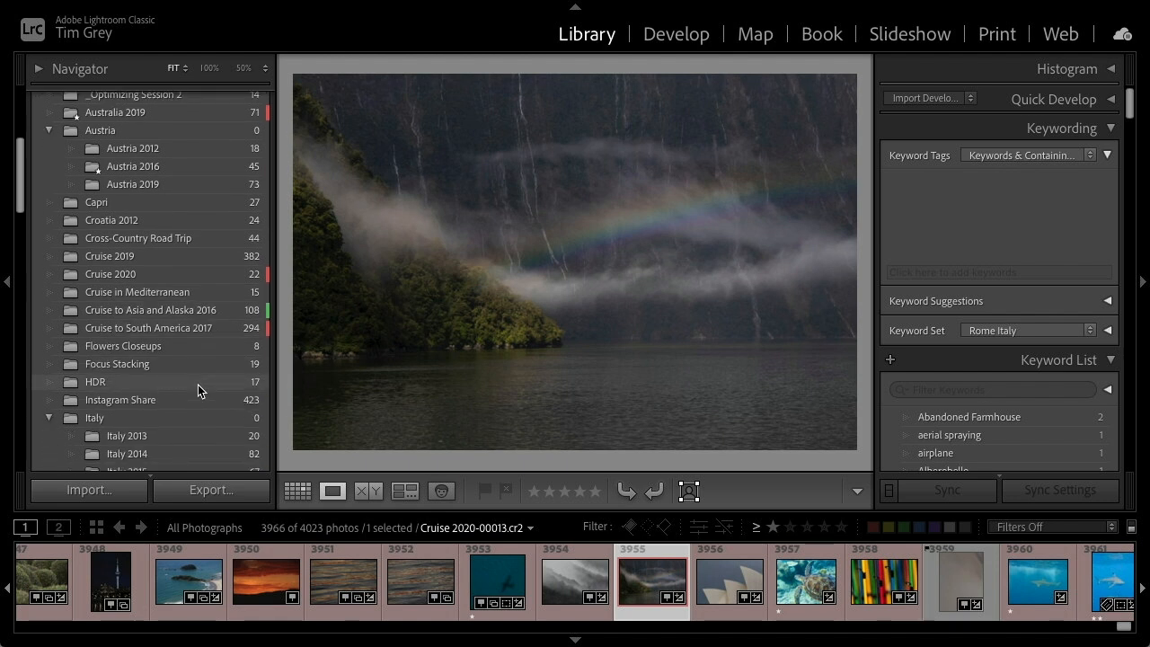
{"action": "scroll", "coordinate": [198, 384], "scroll_direction": "down", "scroll_amount": 2}
{"action": "left_click", "coordinate": [147, 385]}
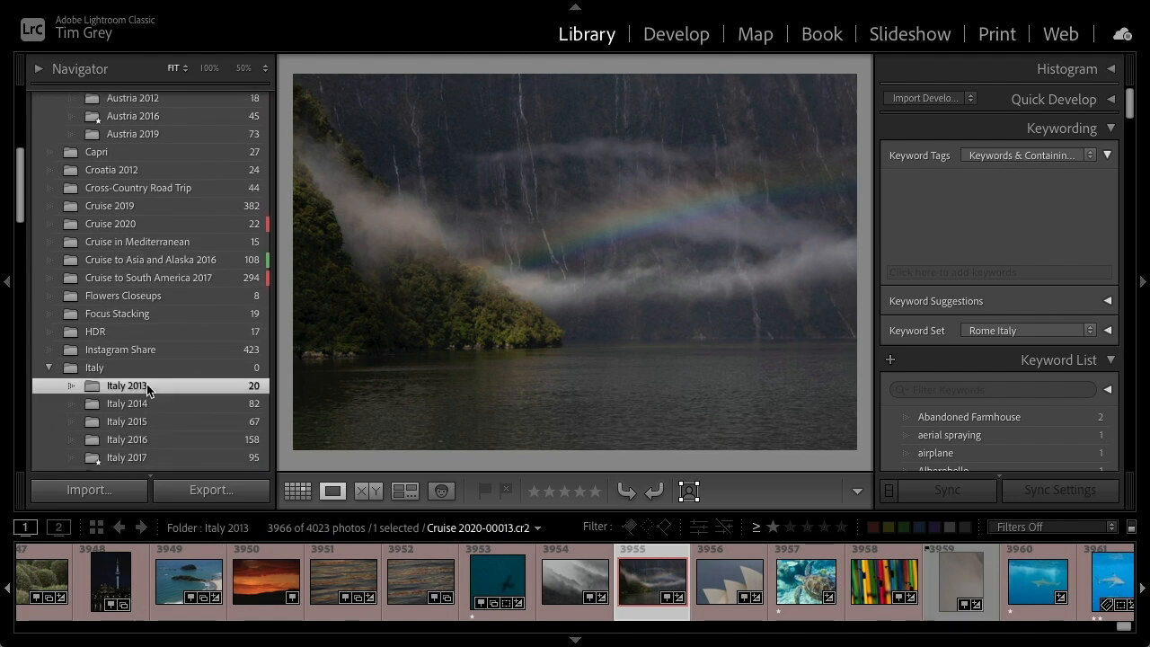
{"action": "scroll", "coordinate": [557, 589], "scroll_direction": "down", "scroll_amount": 5}
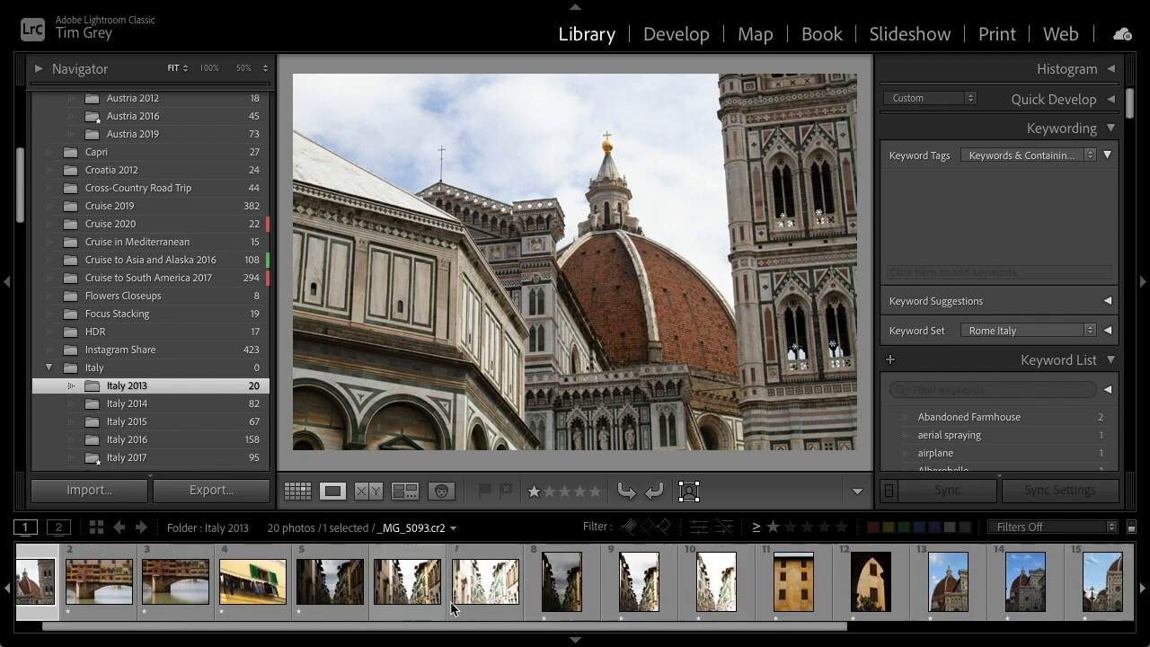
{"action": "left_click", "coordinate": [957, 556]}
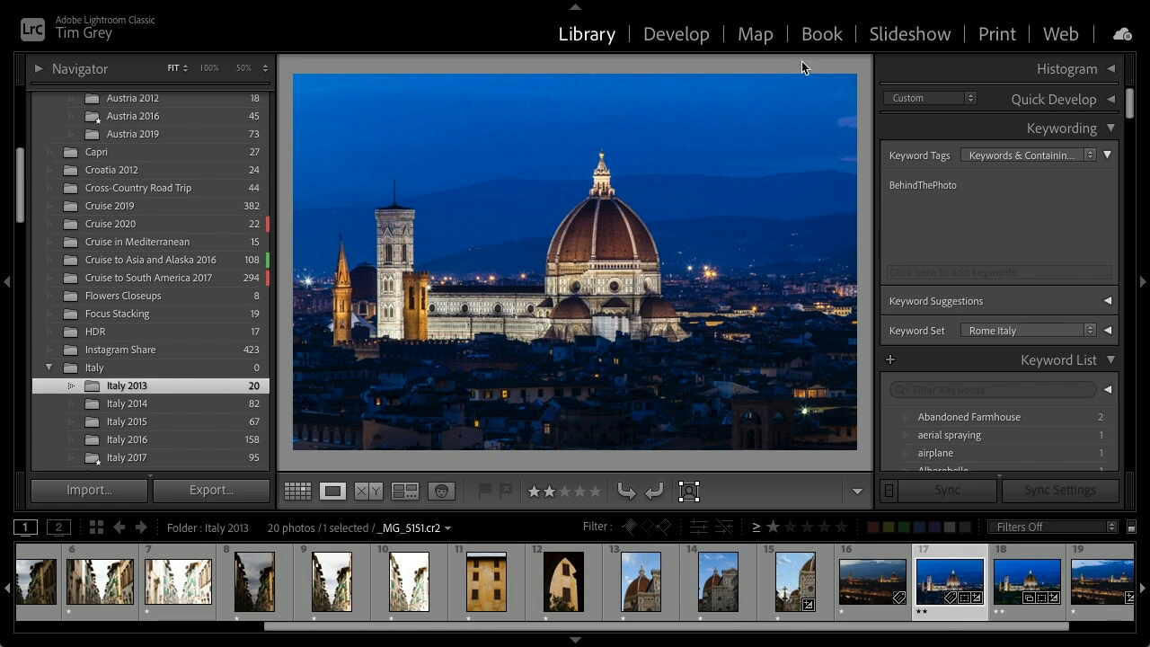
Switch to the Map module and search the map for Florence, italy
{"action": "left_click", "coordinate": [760, 39]}
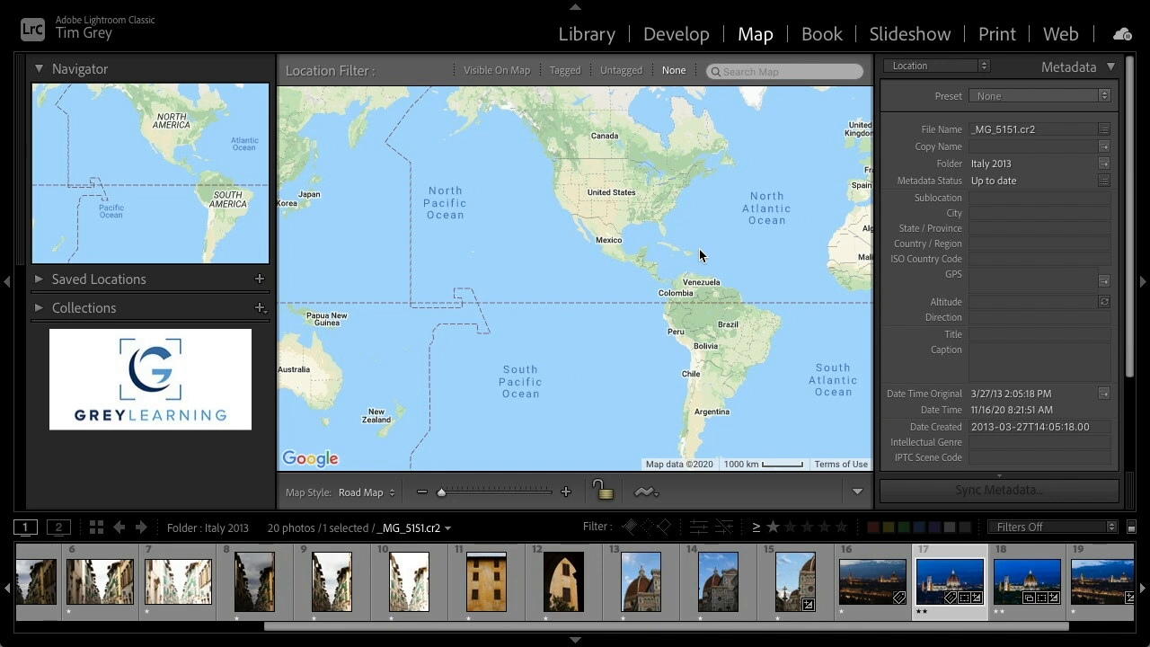
{"action": "left_click", "coordinate": [750, 71]}
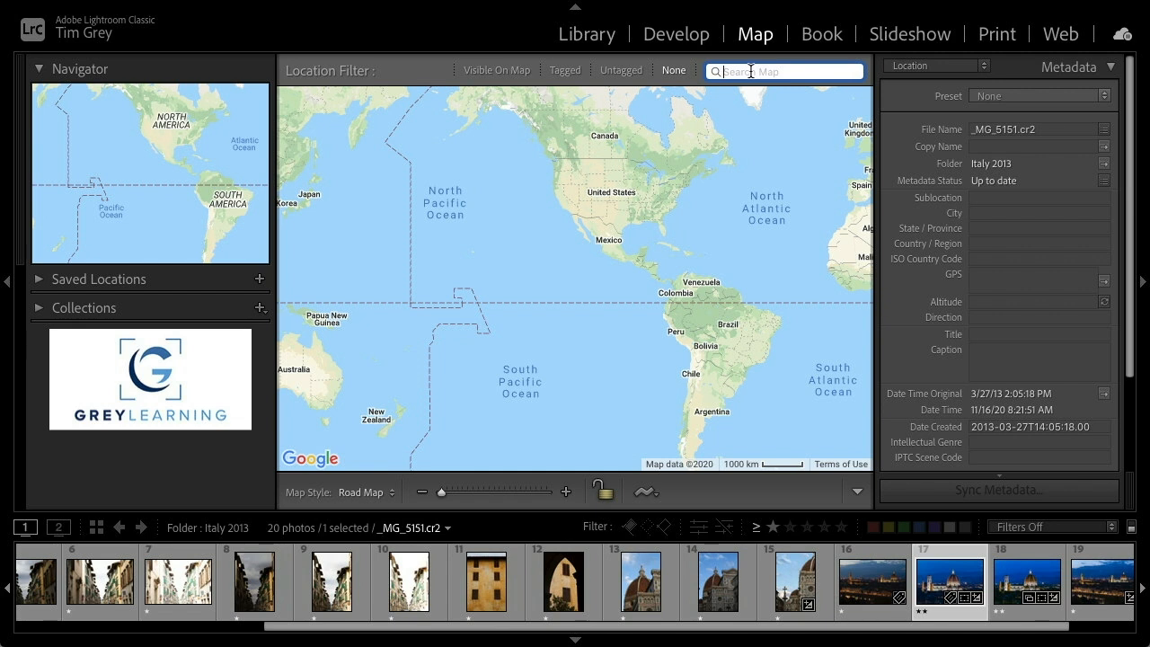
{"action": "type", "text": "Florence, italy"}
{"action": "key", "text": "Return"}
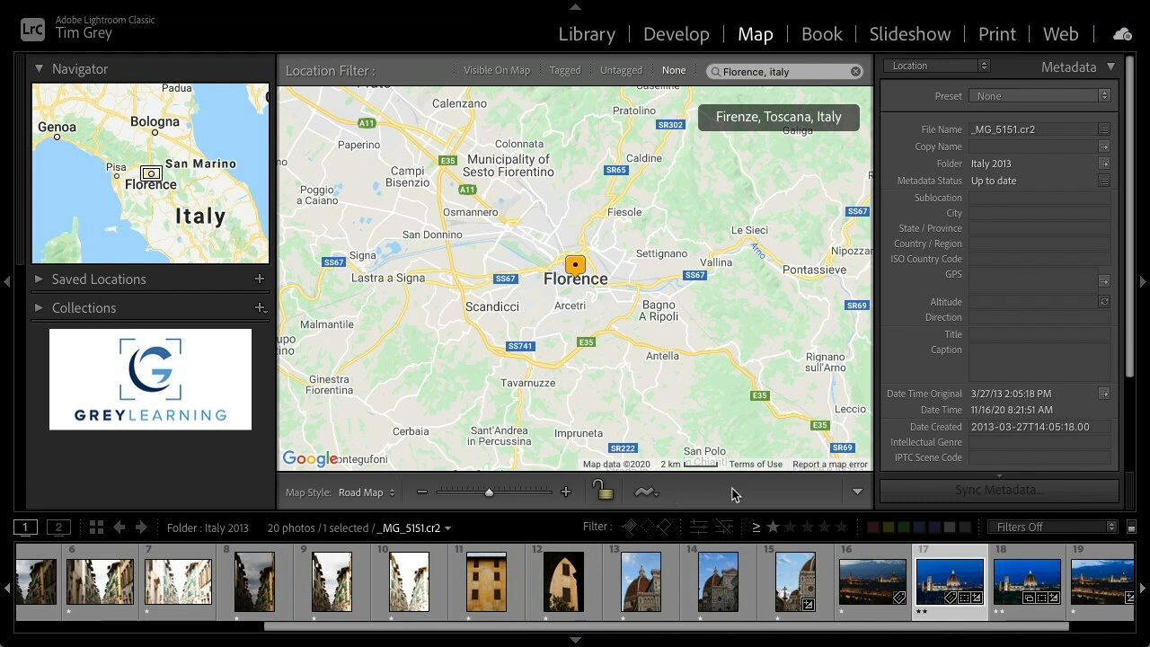
Preview the Satellite, Hybrid and Terrain map styles on the area around Piazzale Michelangelo in Florence
{"action": "left_click", "coordinate": [567, 492]}
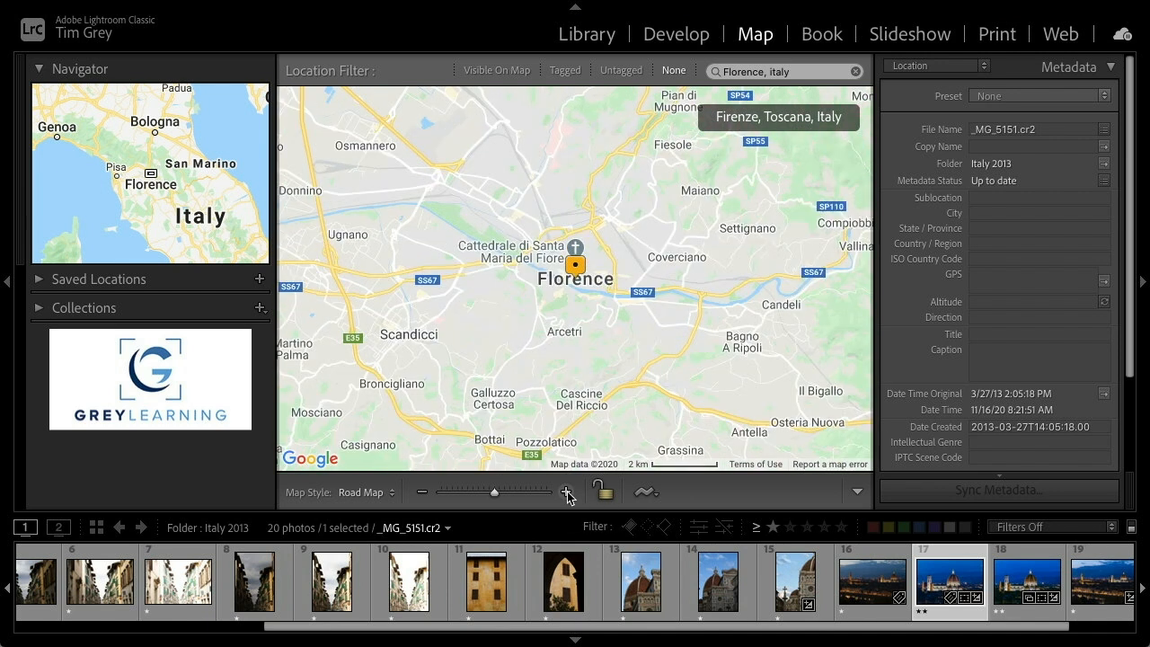
{"action": "left_click", "coordinate": [567, 493]}
{"action": "left_click", "coordinate": [567, 492]}
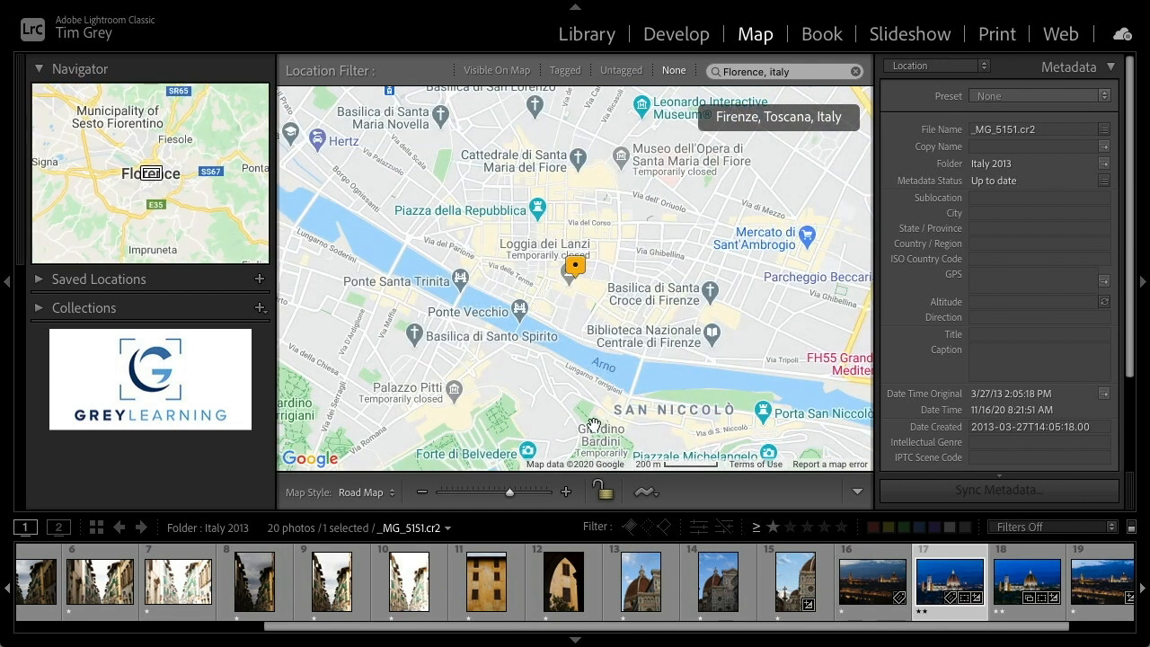
{"action": "left_click_drag", "start_coordinate": [666, 329], "coordinate": [699, 230]}
{"action": "left_click_drag", "start_coordinate": [737, 289], "coordinate": [546, 281]}
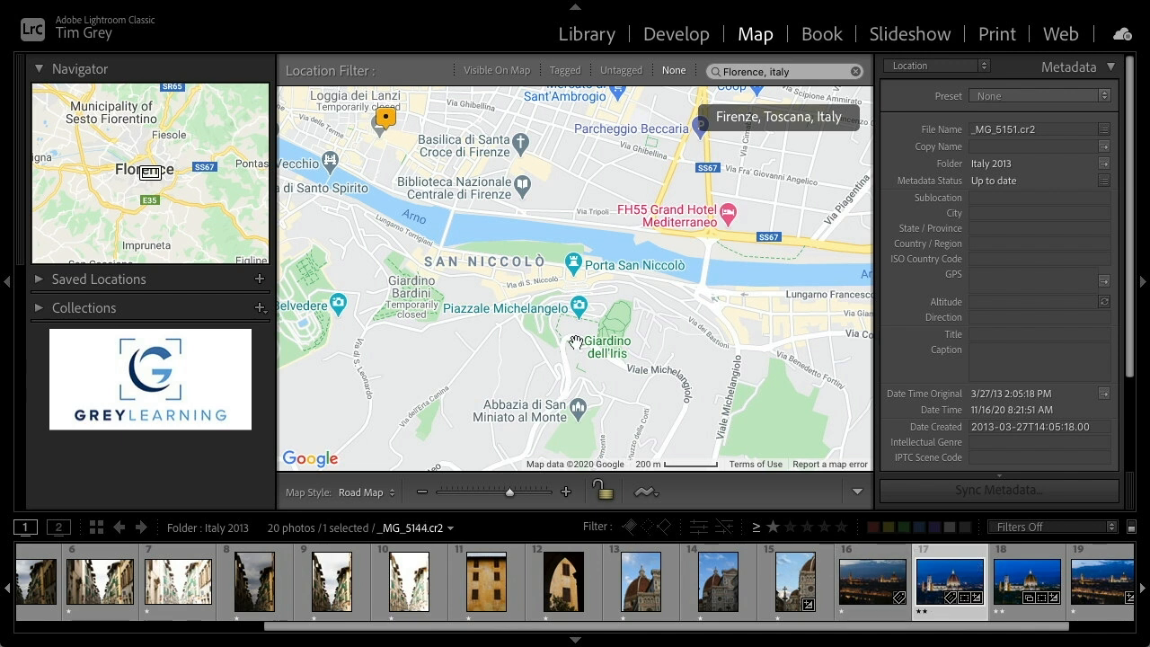
{"action": "left_click", "coordinate": [566, 492]}
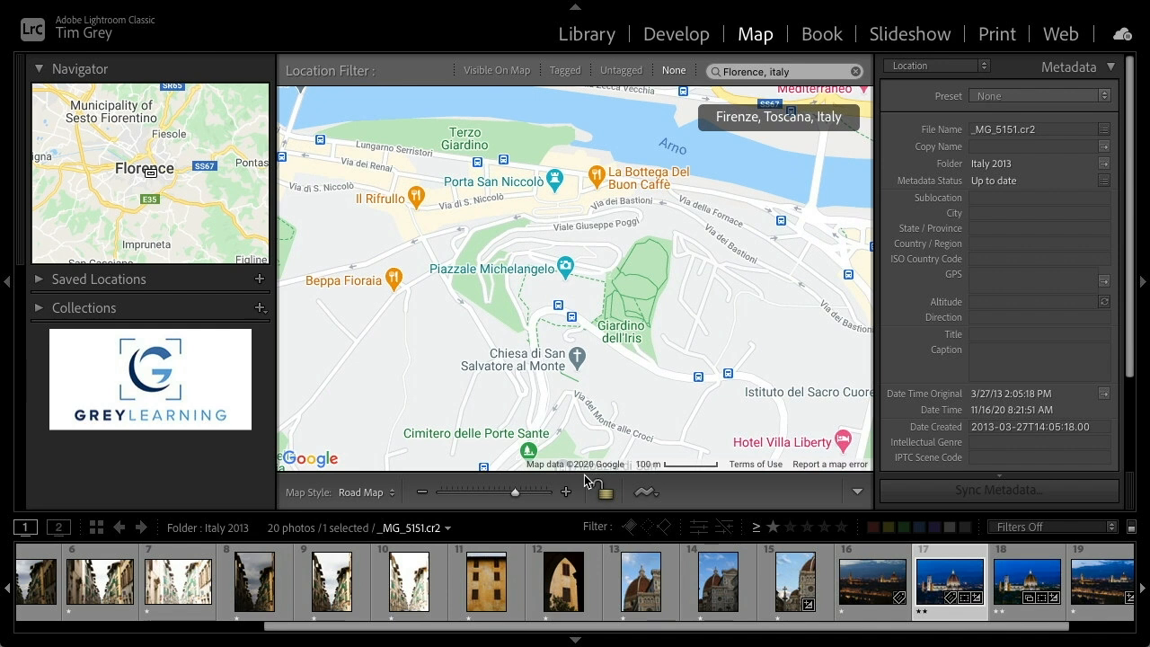
{"action": "left_click", "coordinate": [566, 492]}
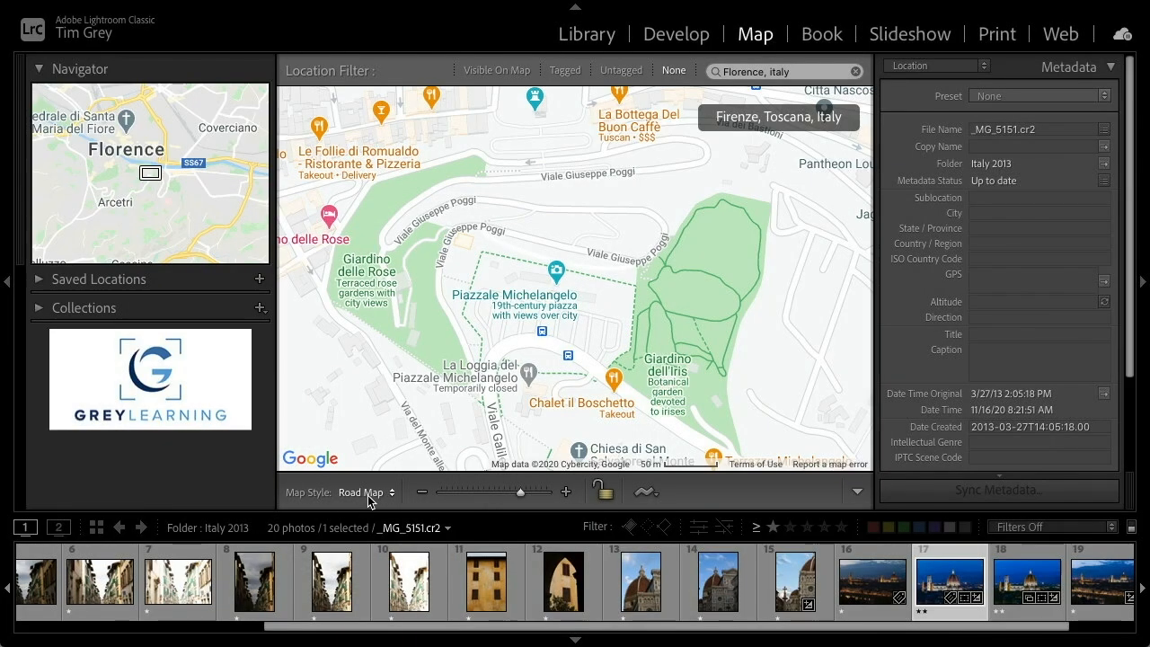
{"action": "left_click", "coordinate": [364, 493]}
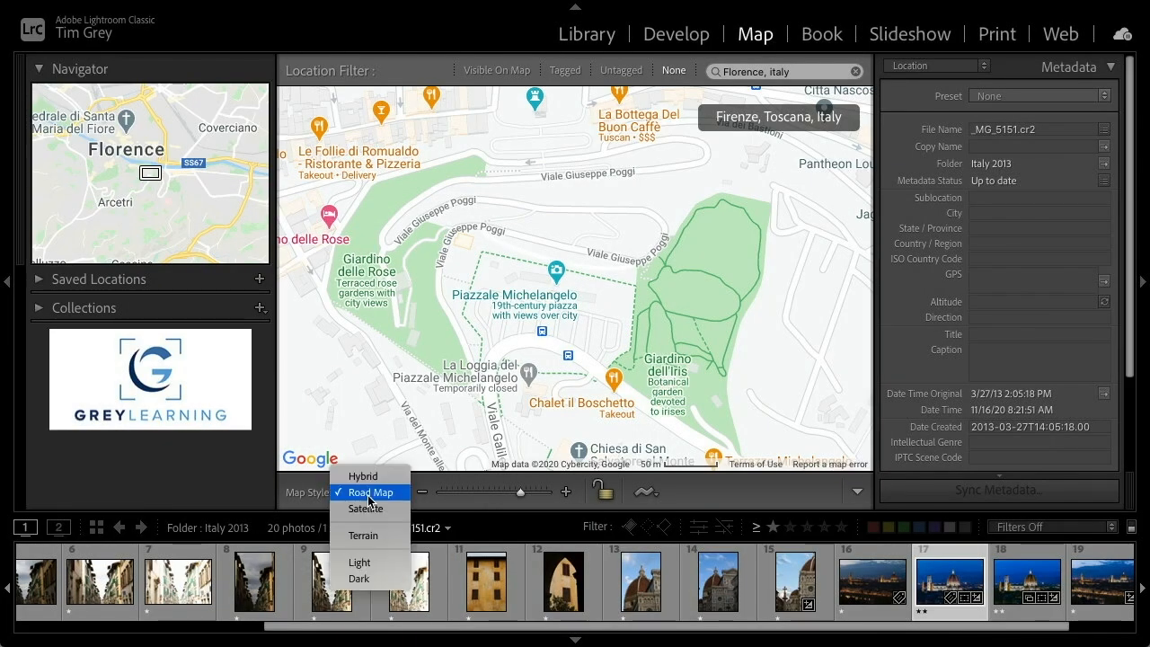
{"action": "left_click", "coordinate": [366, 509]}
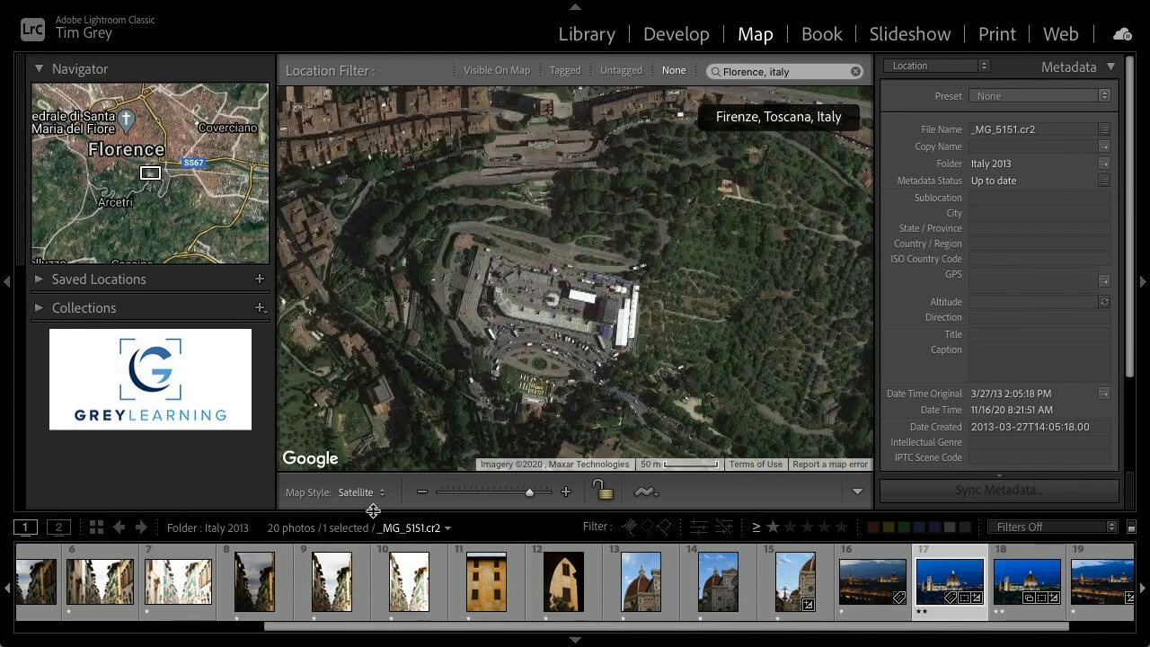
{"action": "left_click", "coordinate": [366, 494]}
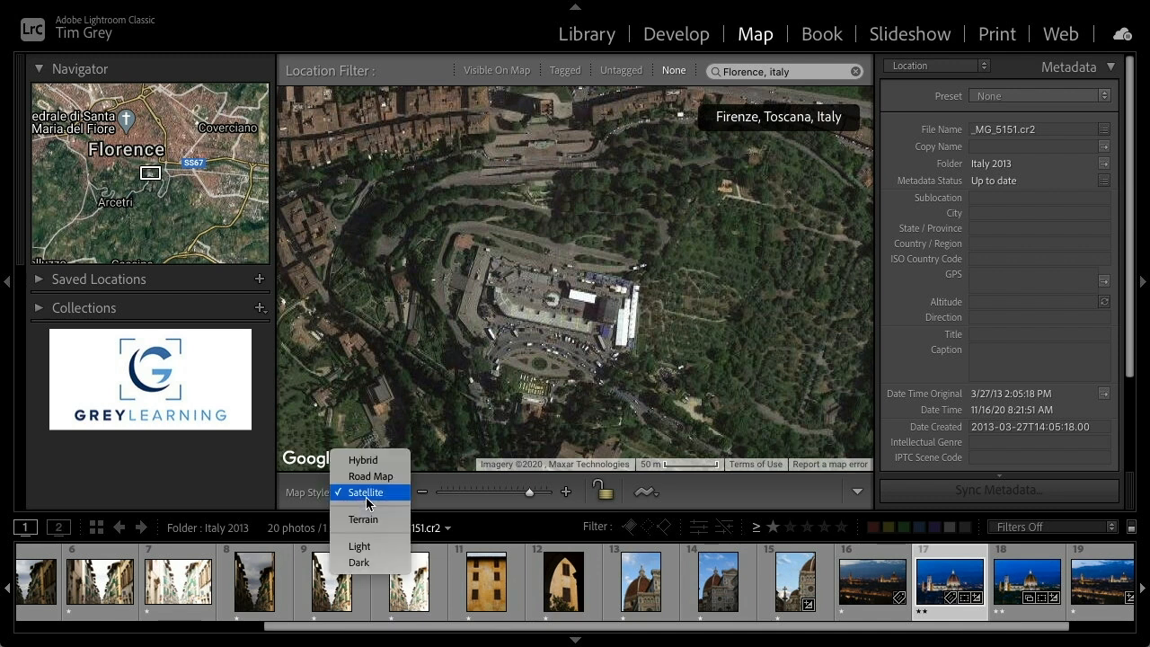
{"action": "left_click", "coordinate": [370, 464]}
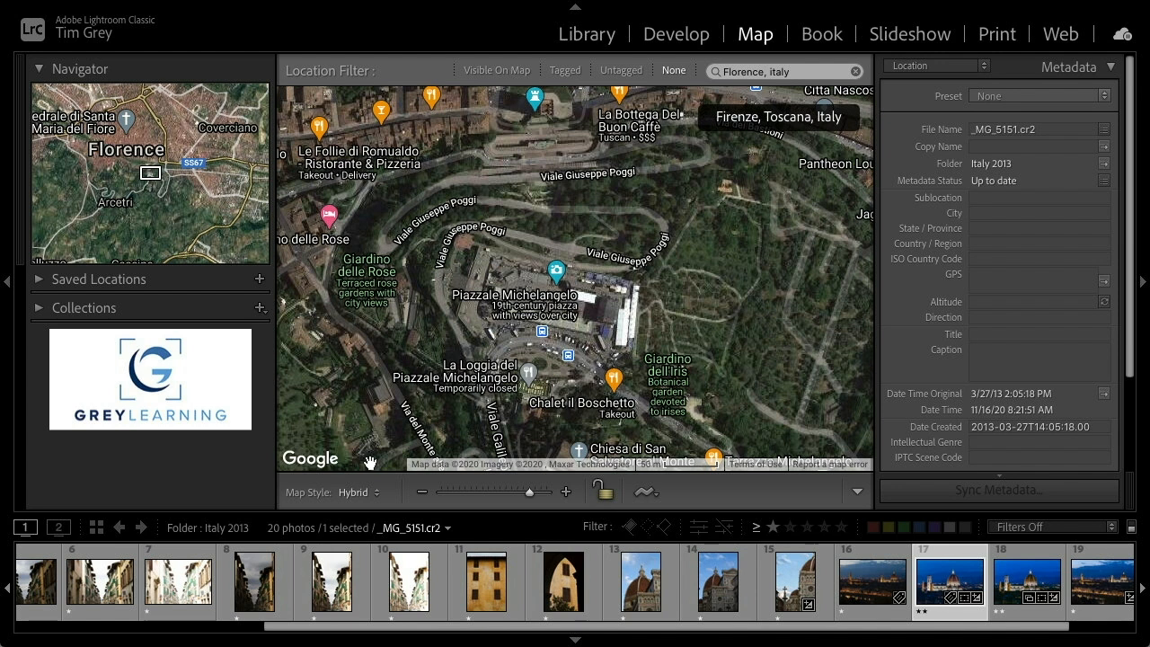
{"action": "left_click", "coordinate": [364, 492]}
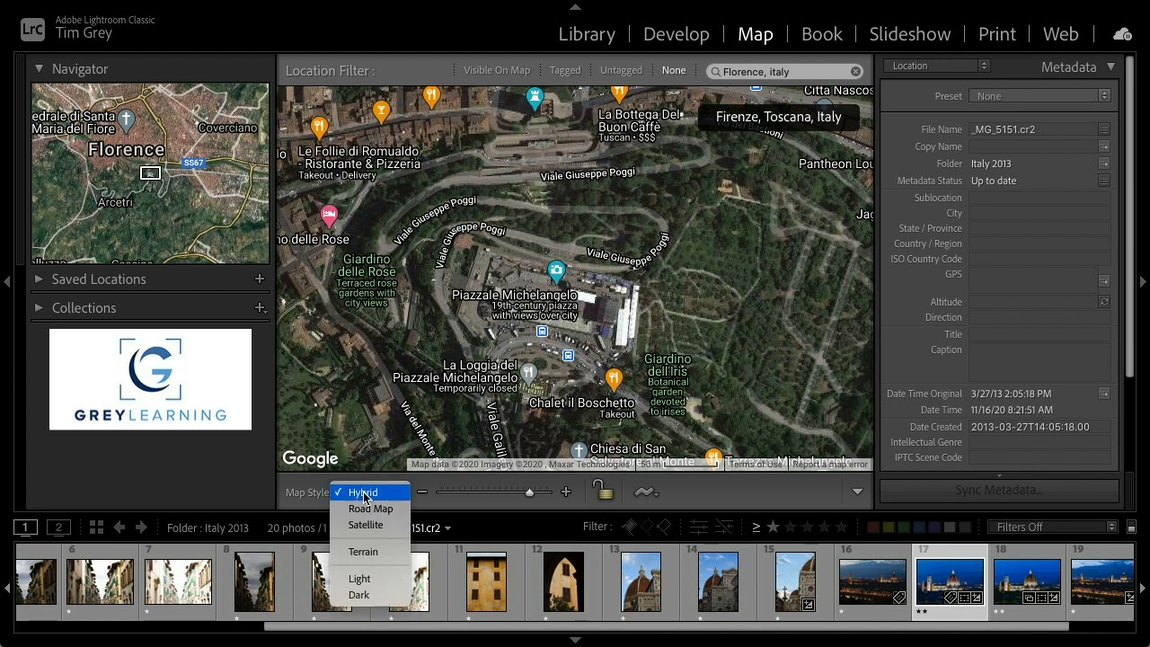
{"action": "left_click", "coordinate": [364, 552]}
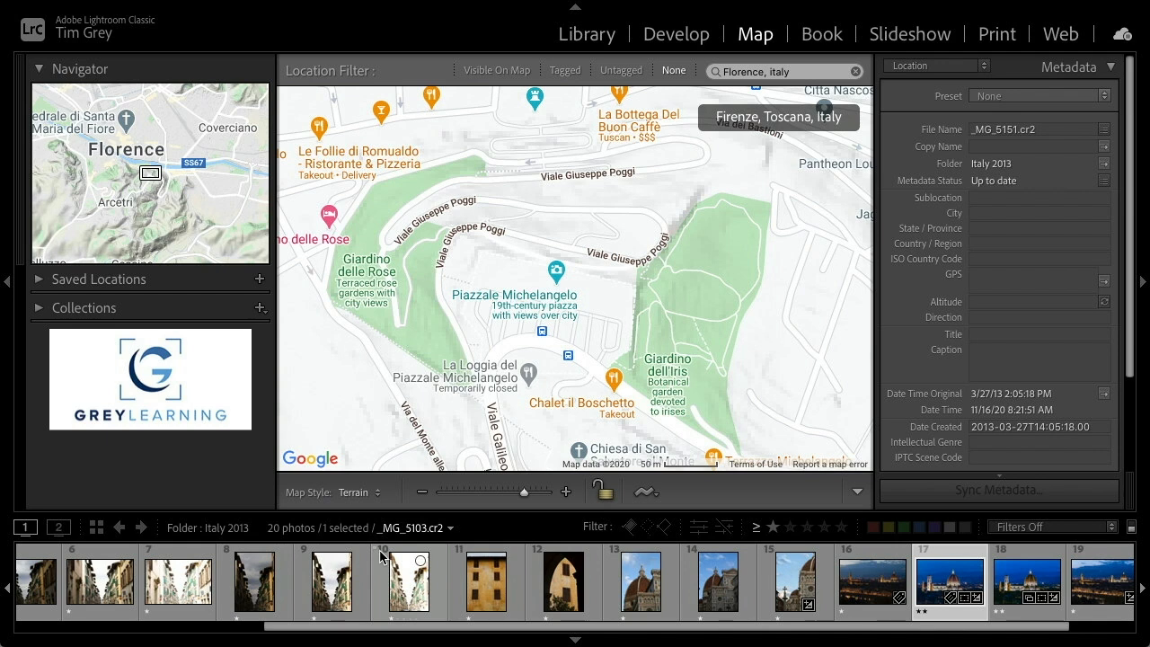
Preview the Light, Dark and Road Map styles, and set the map style to Hybrid
{"action": "left_click", "coordinate": [424, 495]}
{"action": "left_click", "coordinate": [424, 494]}
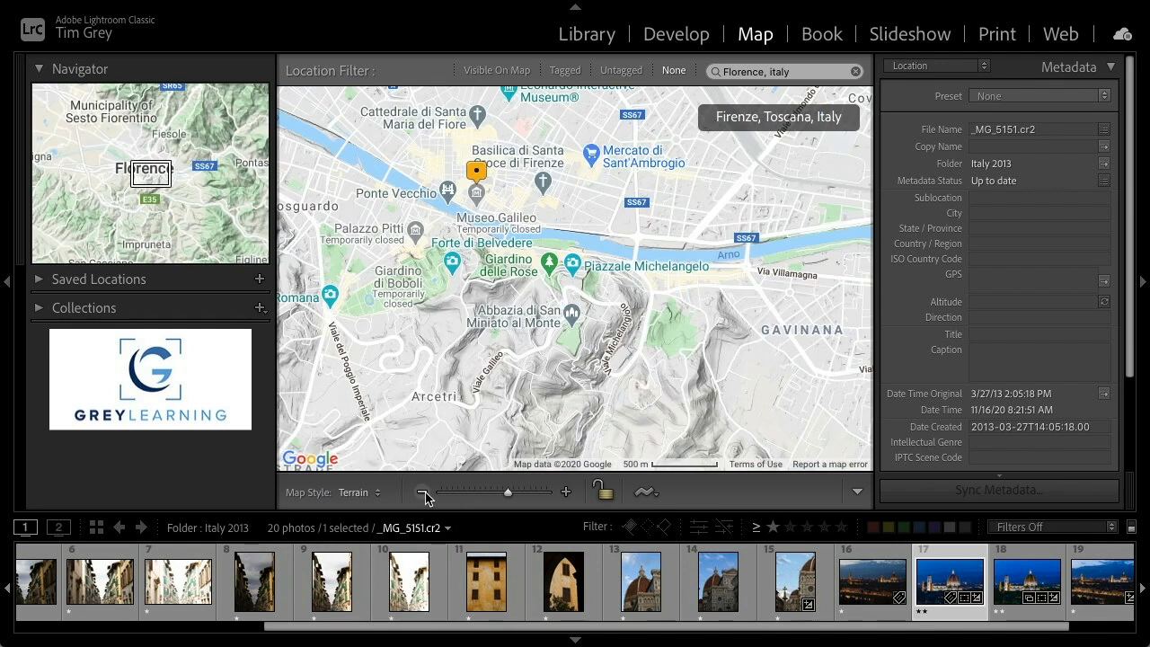
{"action": "left_click", "coordinate": [361, 493]}
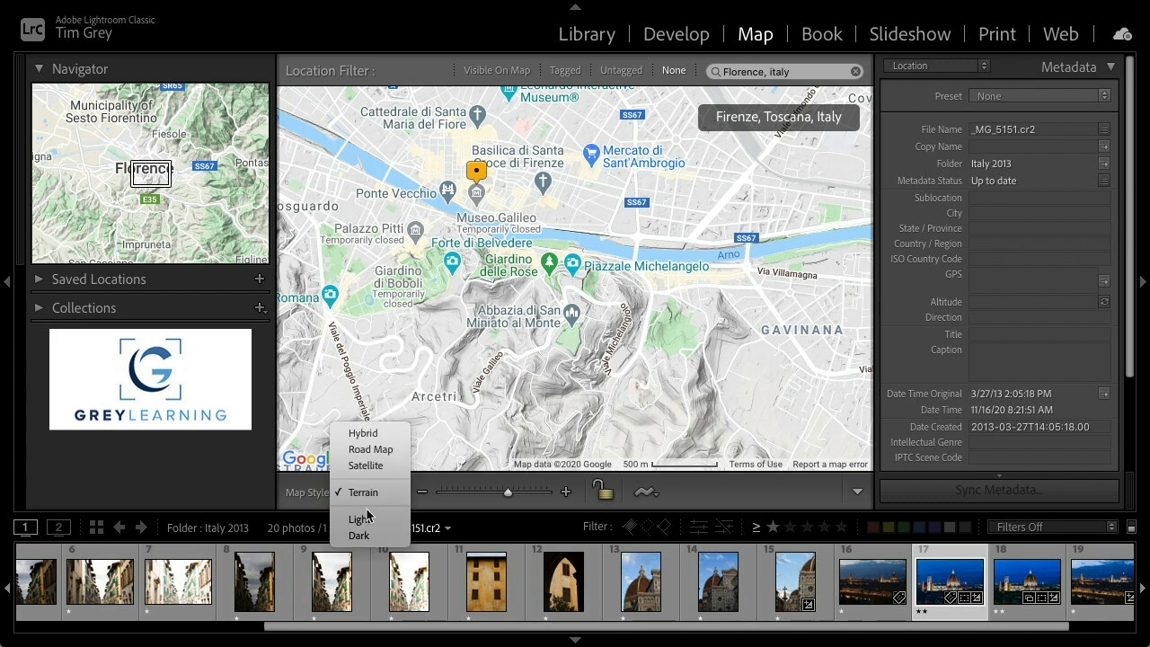
{"action": "left_click", "coordinate": [368, 521]}
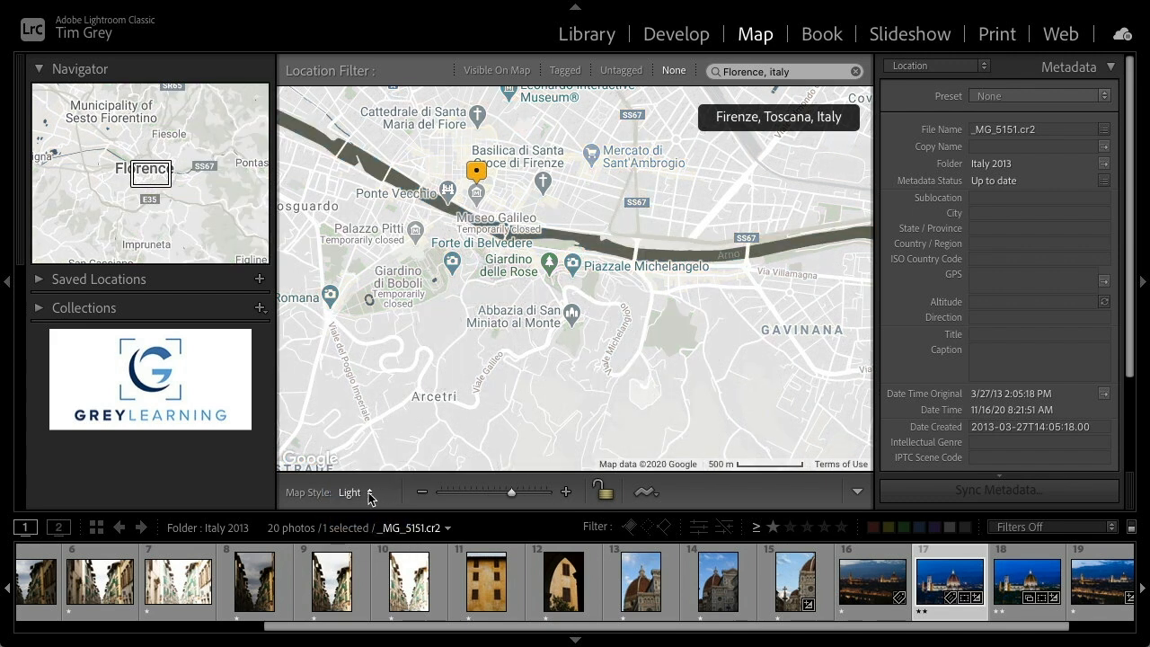
{"action": "left_click", "coordinate": [362, 494]}
{"action": "left_click", "coordinate": [360, 507]}
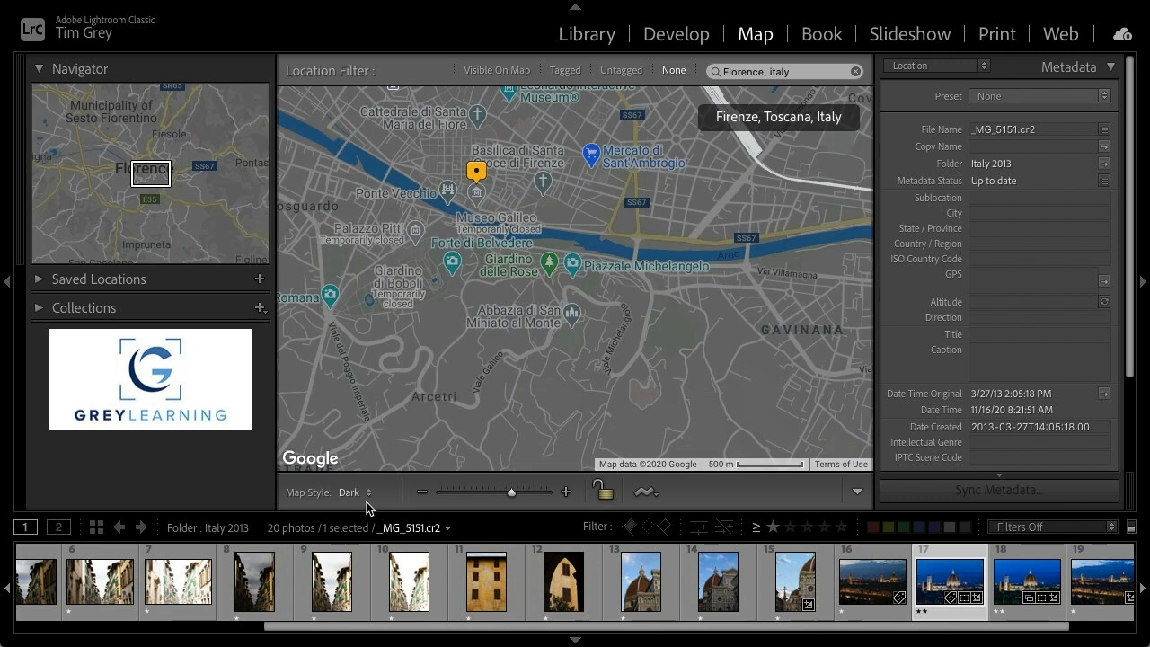
{"action": "left_click", "coordinate": [368, 502]}
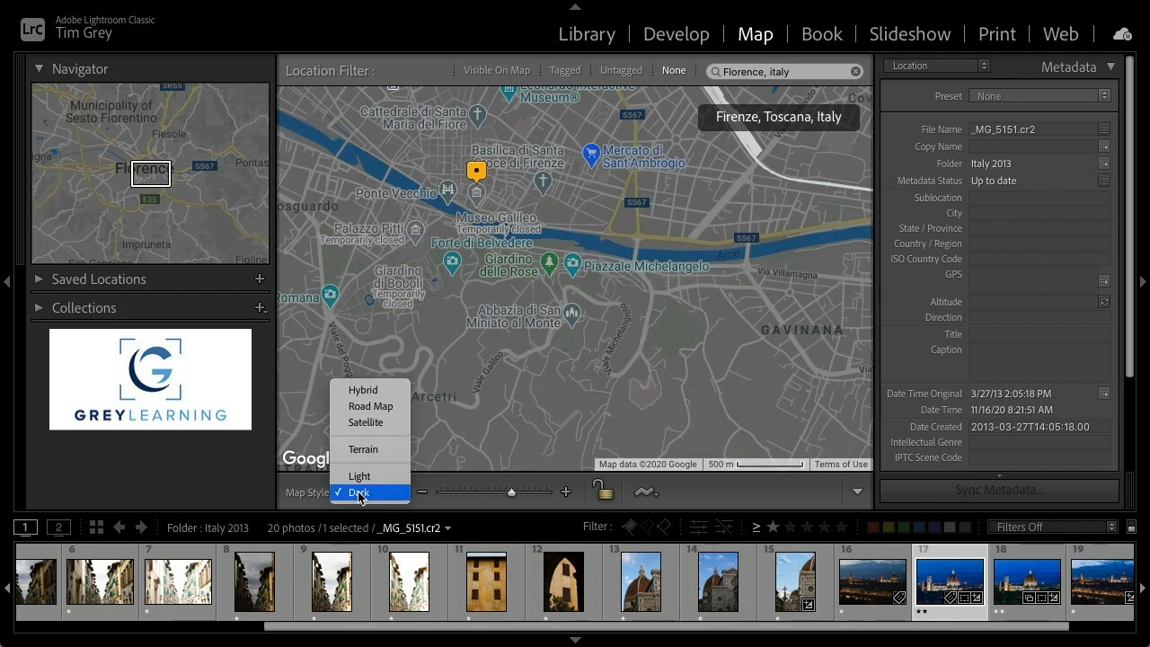
{"action": "left_click", "coordinate": [377, 407]}
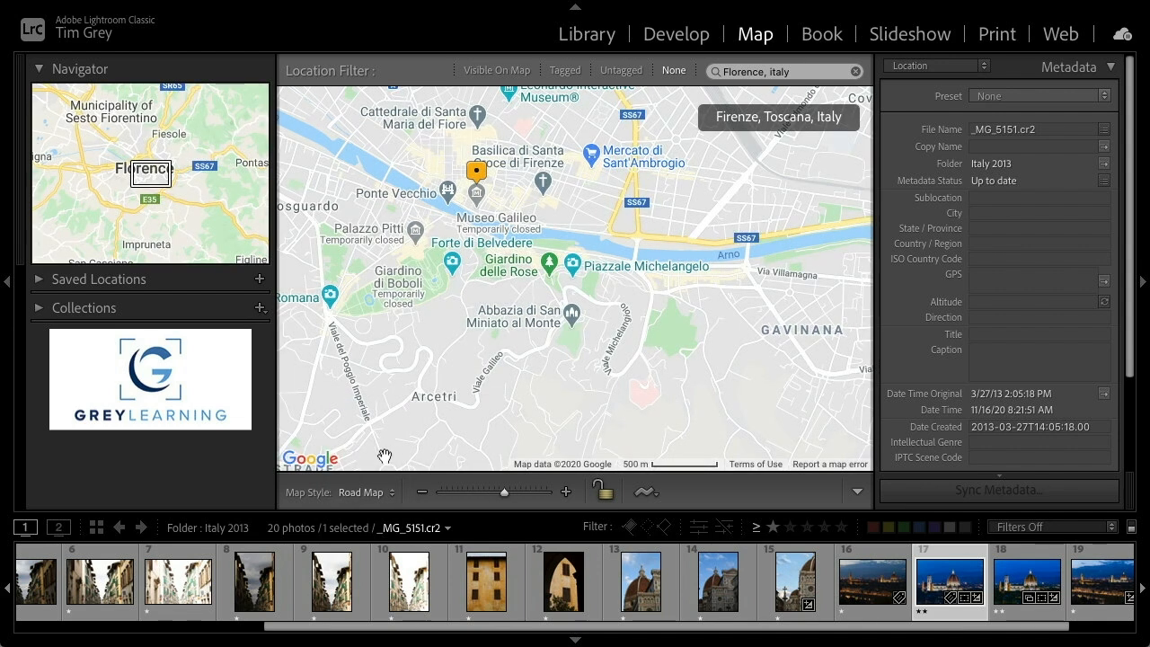
{"action": "left_click", "coordinate": [365, 493]}
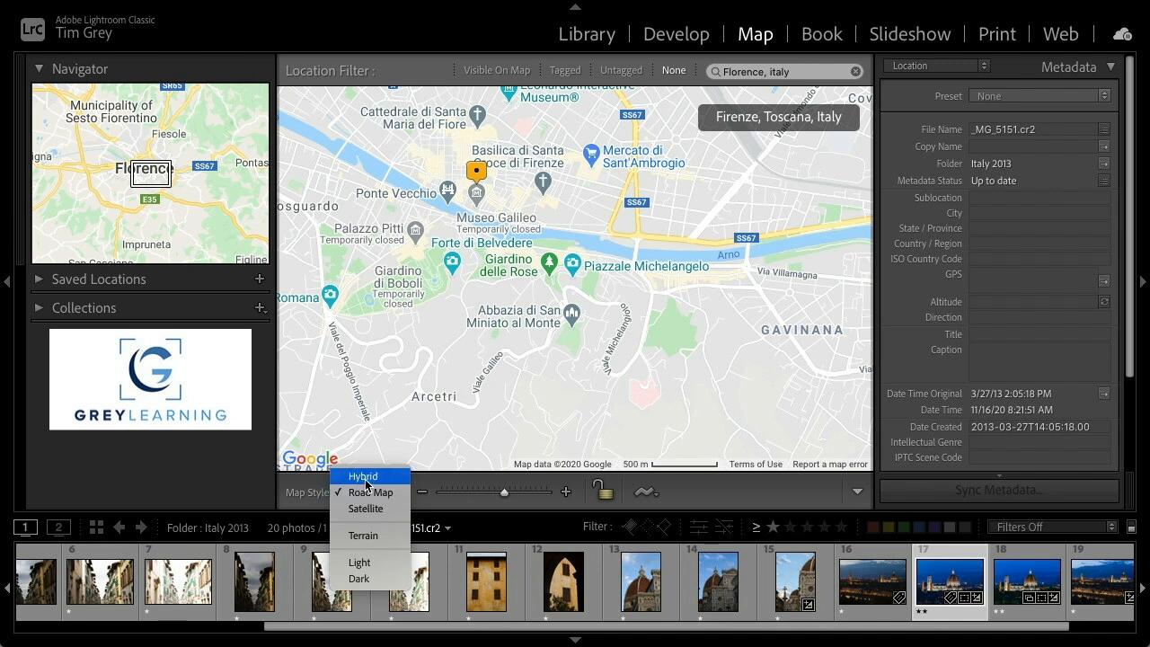
{"action": "left_click", "coordinate": [365, 478]}
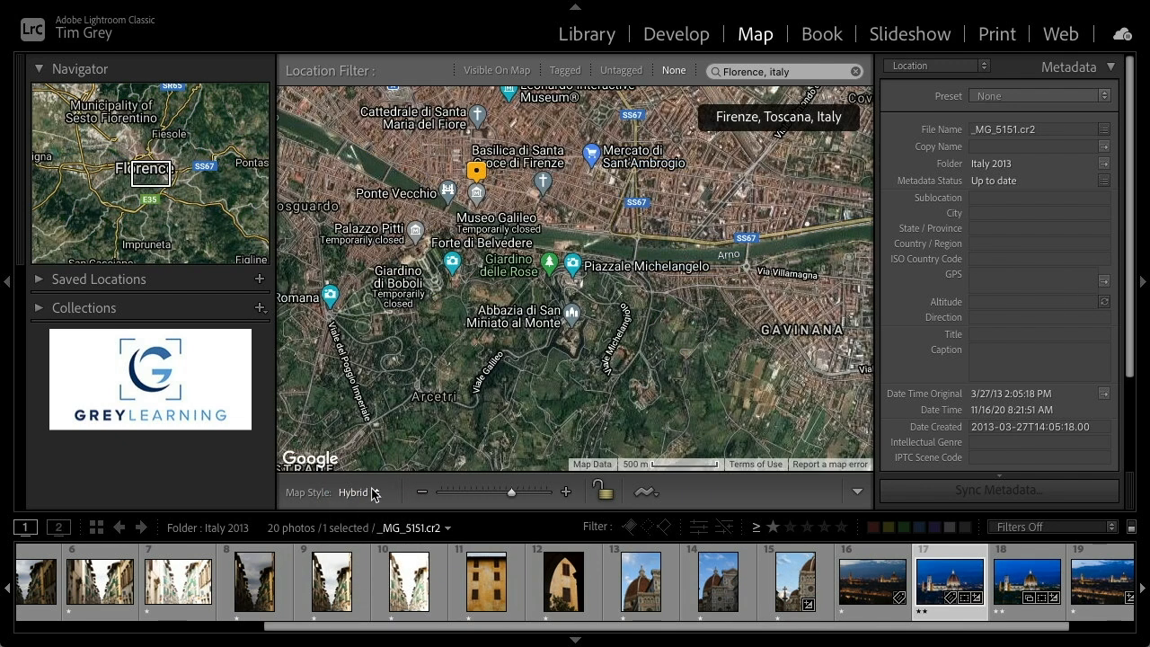
Select the four night photos of the Florence skyline and place them on the map at Piazzale Michelangelo
{"action": "left_click", "coordinate": [567, 493]}
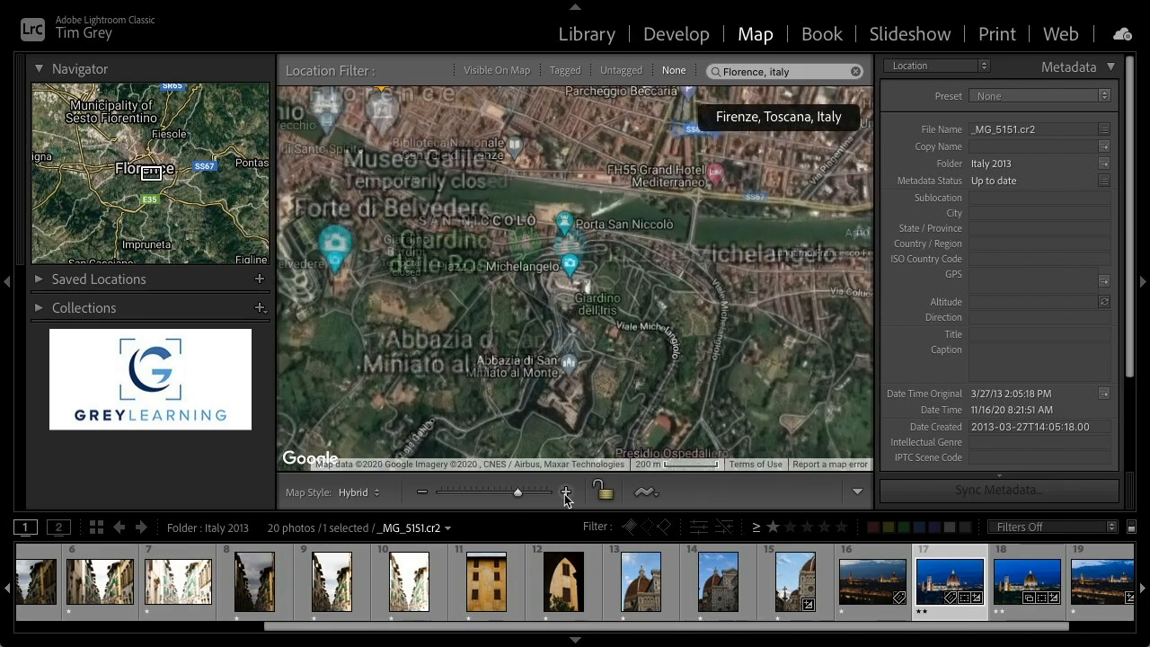
{"action": "left_click", "coordinate": [566, 492]}
{"action": "left_click", "coordinate": [566, 493]}
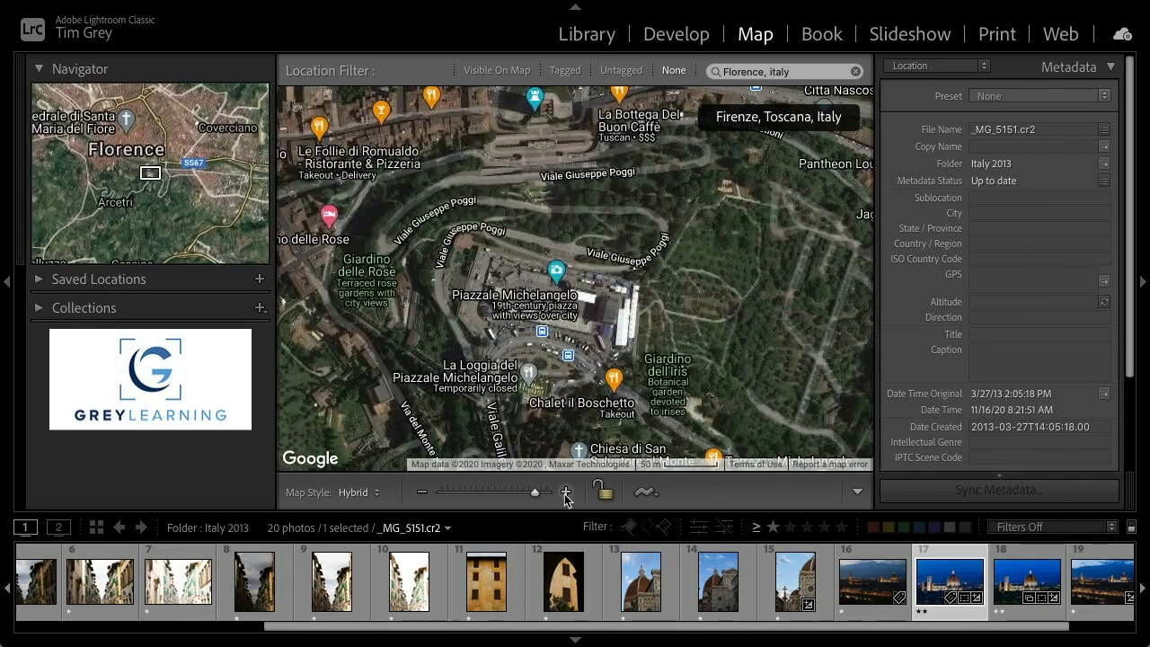
{"action": "left_click", "coordinate": [566, 493]}
{"action": "left_click", "coordinate": [566, 492]}
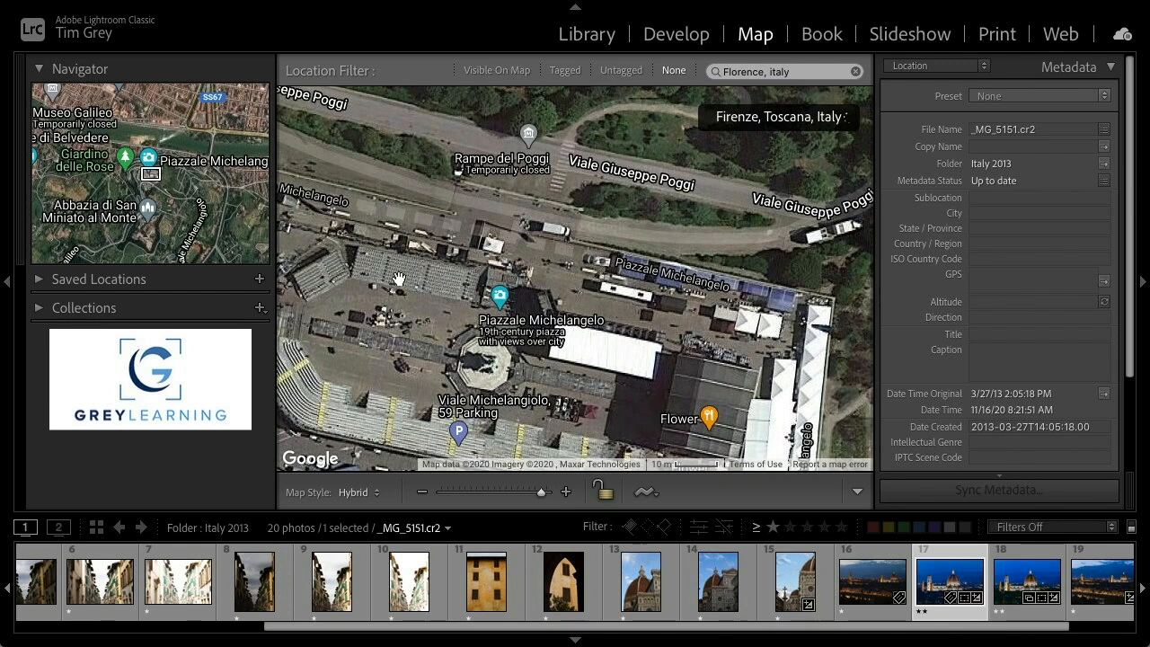
{"action": "left_click_drag", "start_coordinate": [389, 337], "coordinate": [597, 372]}
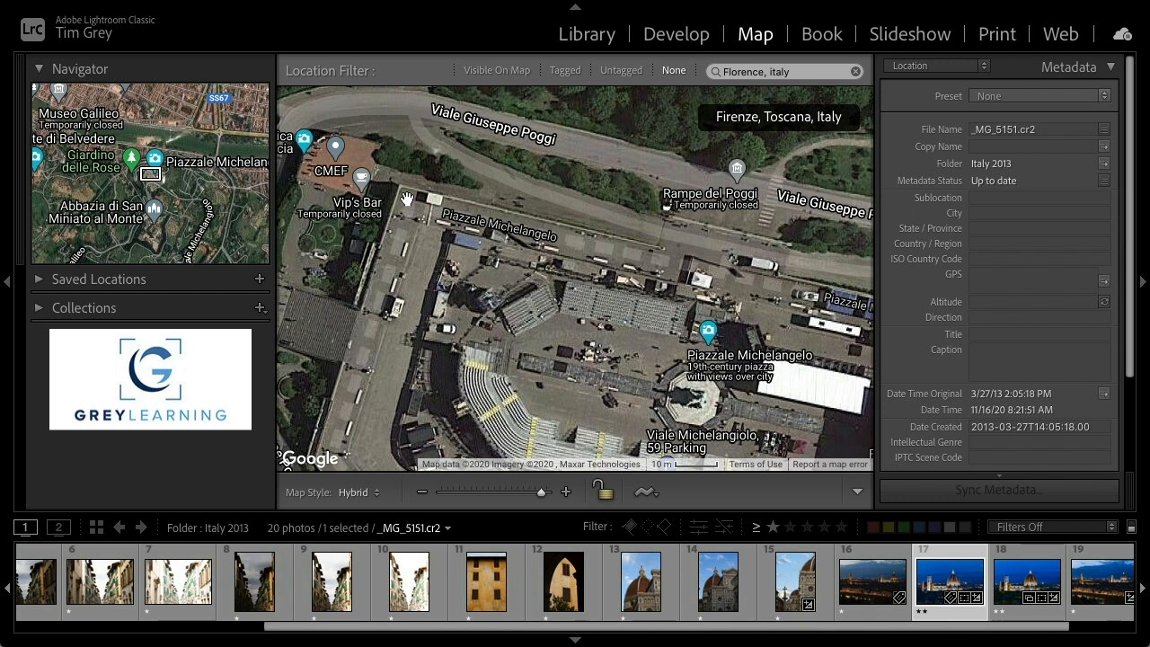
{"action": "scroll", "coordinate": [812, 575], "scroll_direction": "down", "scroll_amount": 1}
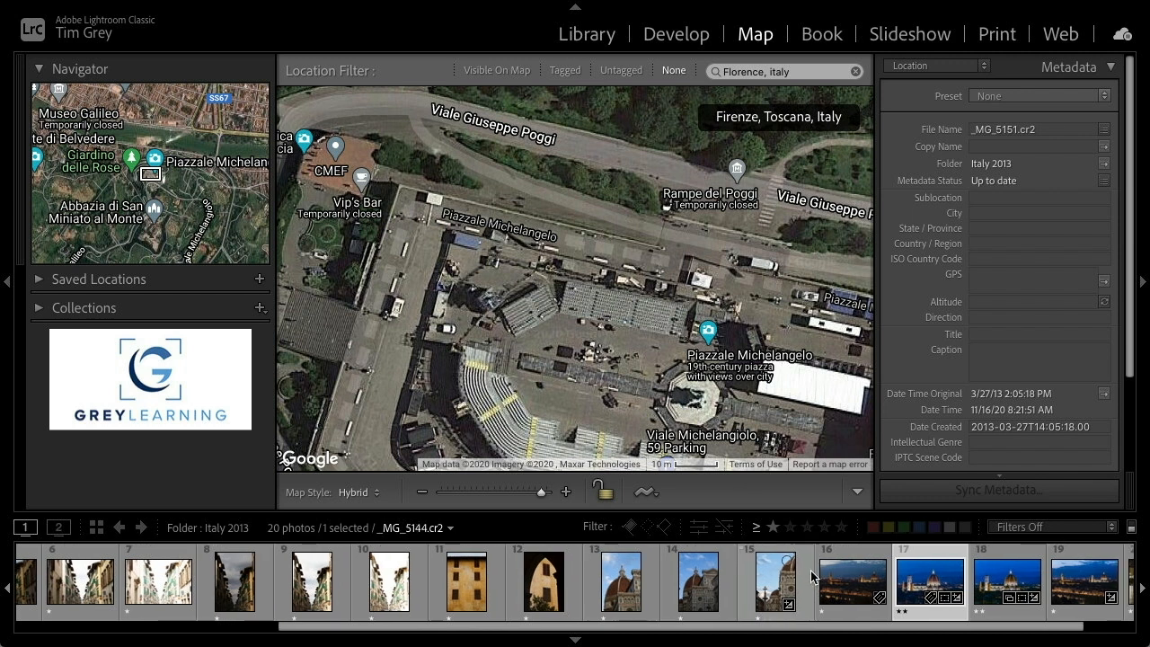
{"action": "scroll", "coordinate": [812, 575], "scroll_direction": "down", "scroll_amount": 2}
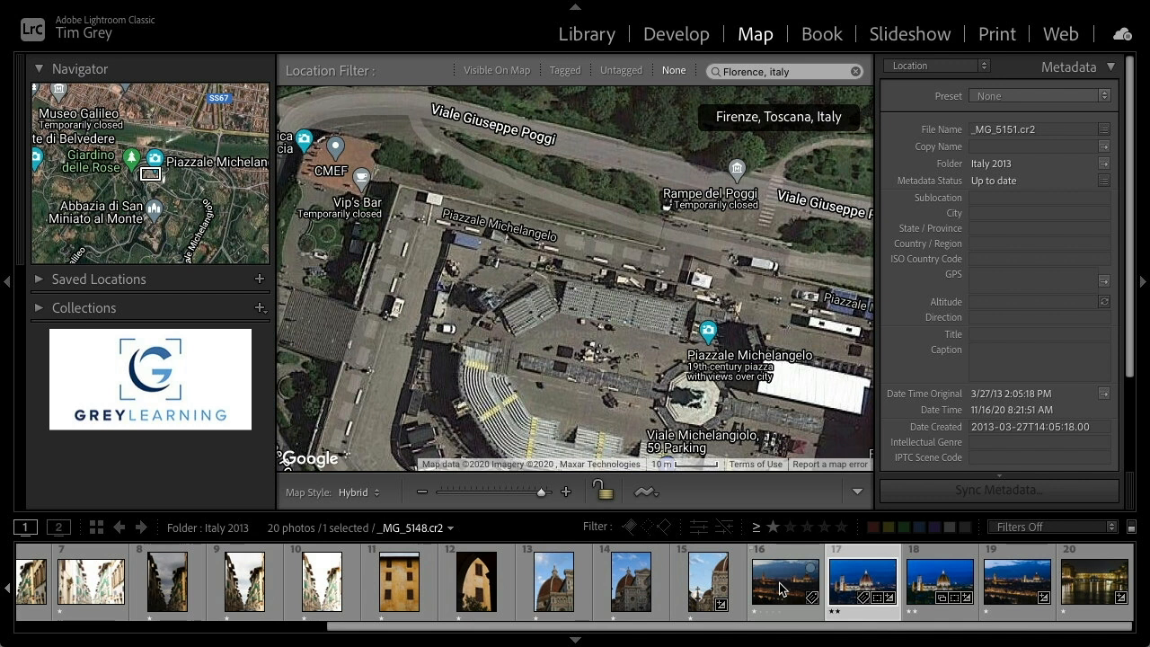
{"action": "left_click", "coordinate": [779, 588]}
{"action": "left_click", "coordinate": [1016, 585], "text": "shift"}
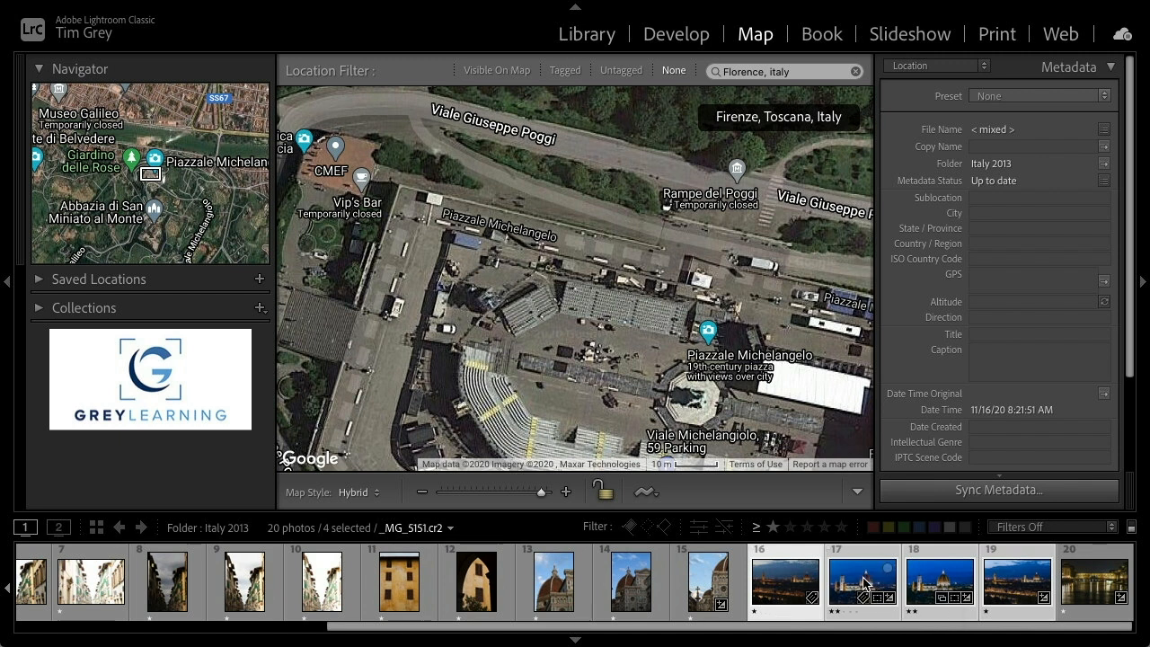
{"action": "mouse_move", "coordinate": [864, 583]}
{"action": "left_mouse_down"}
{"action": "mouse_move", "coordinate": [586, 389]}
{"action": "mouse_move", "coordinate": [526, 368]}
{"action": "mouse_move", "coordinate": [409, 199]}
{"action": "left_mouse_up"}
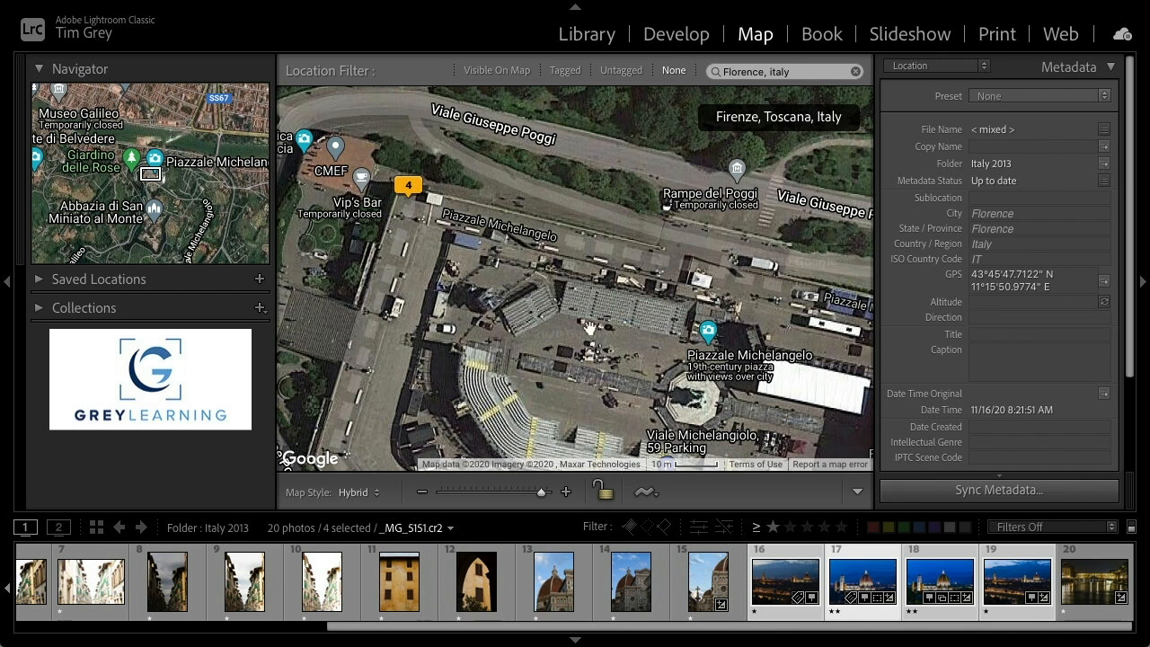
Open the Austria 2012 folder, select the frosted binocular viewer photo, and clear the map search in the Map module
{"action": "left_click", "coordinate": [578, 37]}
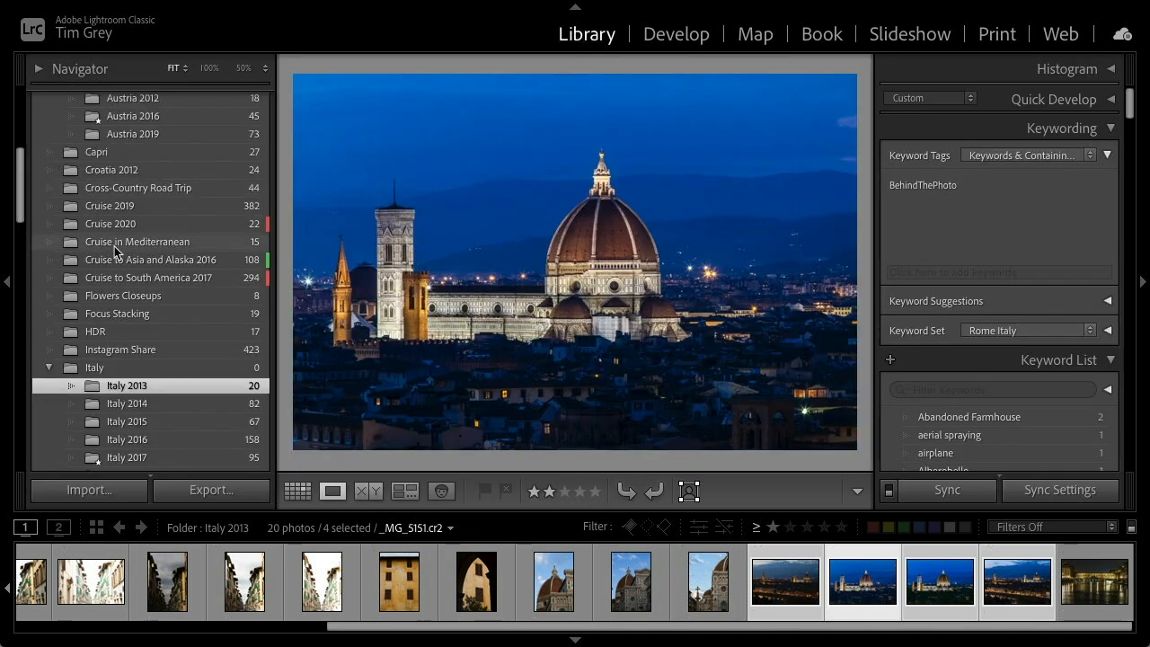
{"action": "scroll", "coordinate": [146, 251], "scroll_direction": "up", "scroll_amount": 3}
{"action": "left_click", "coordinate": [137, 171]}
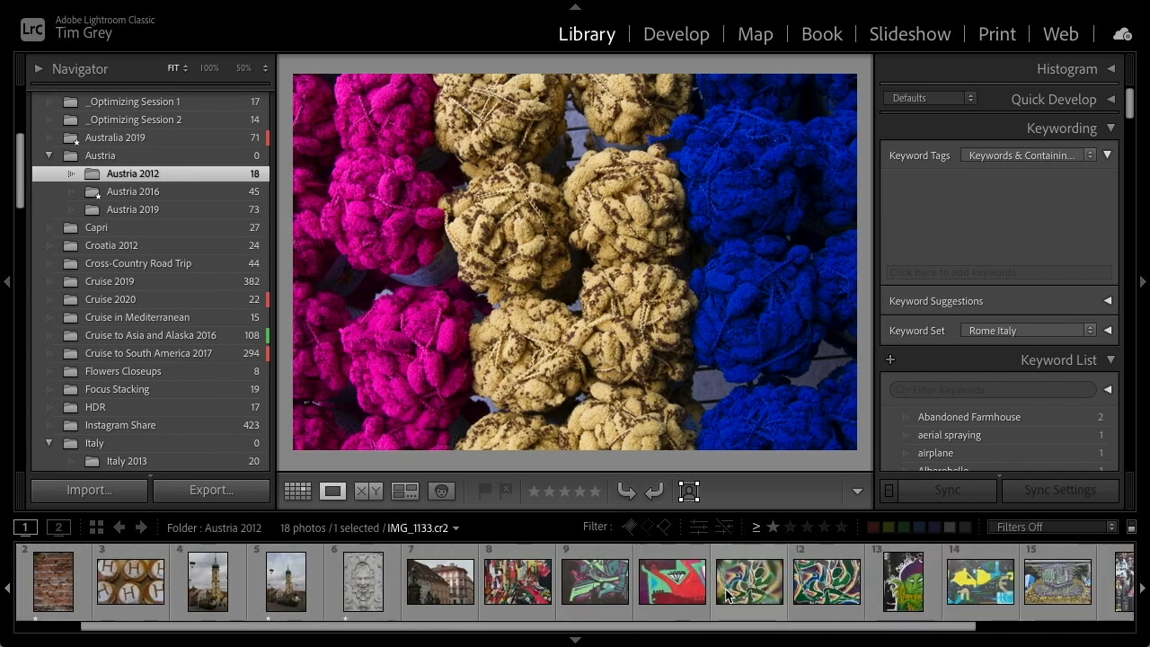
{"action": "left_click", "coordinate": [1009, 576]}
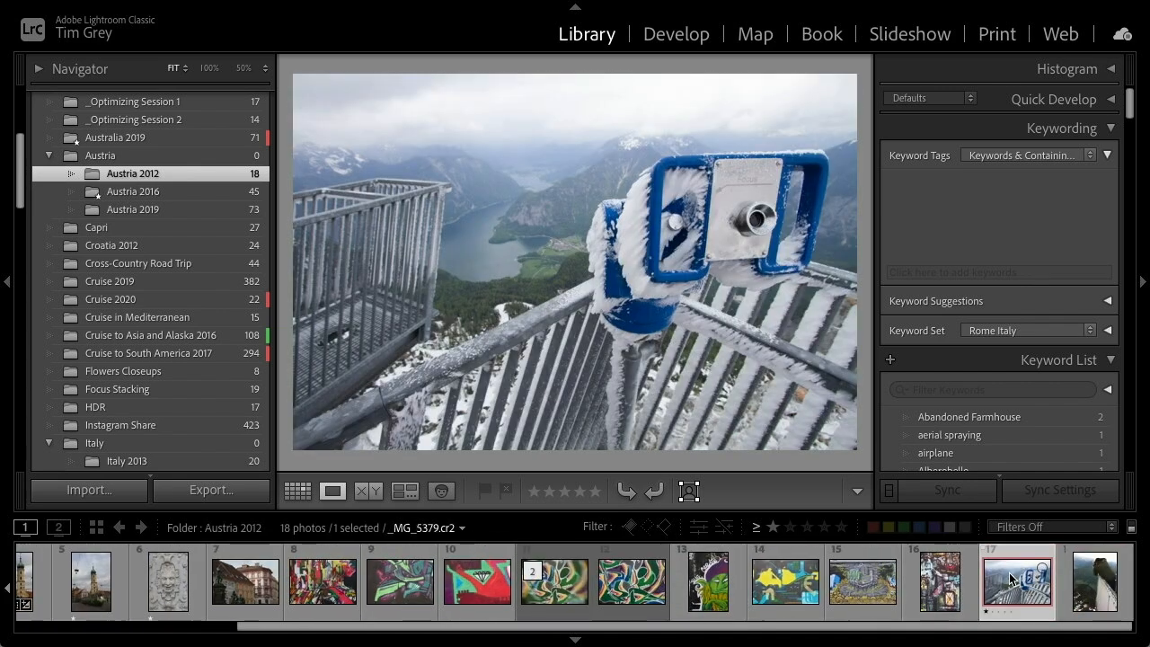
{"action": "left_click", "coordinate": [755, 33]}
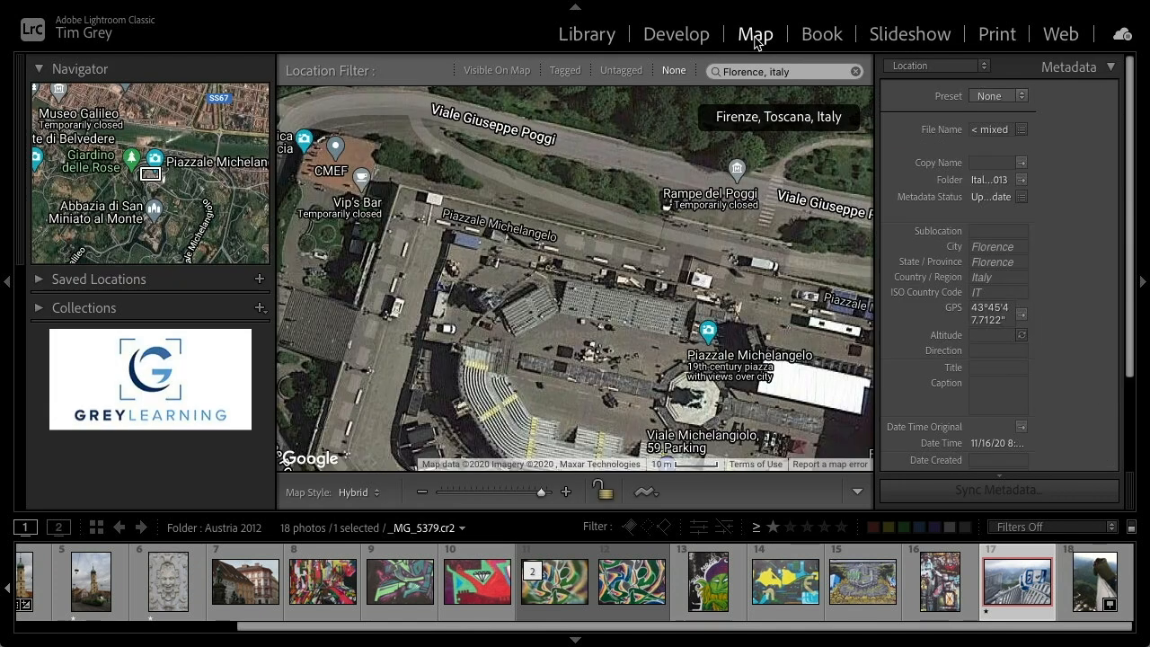
{"action": "left_click", "coordinate": [856, 72]}
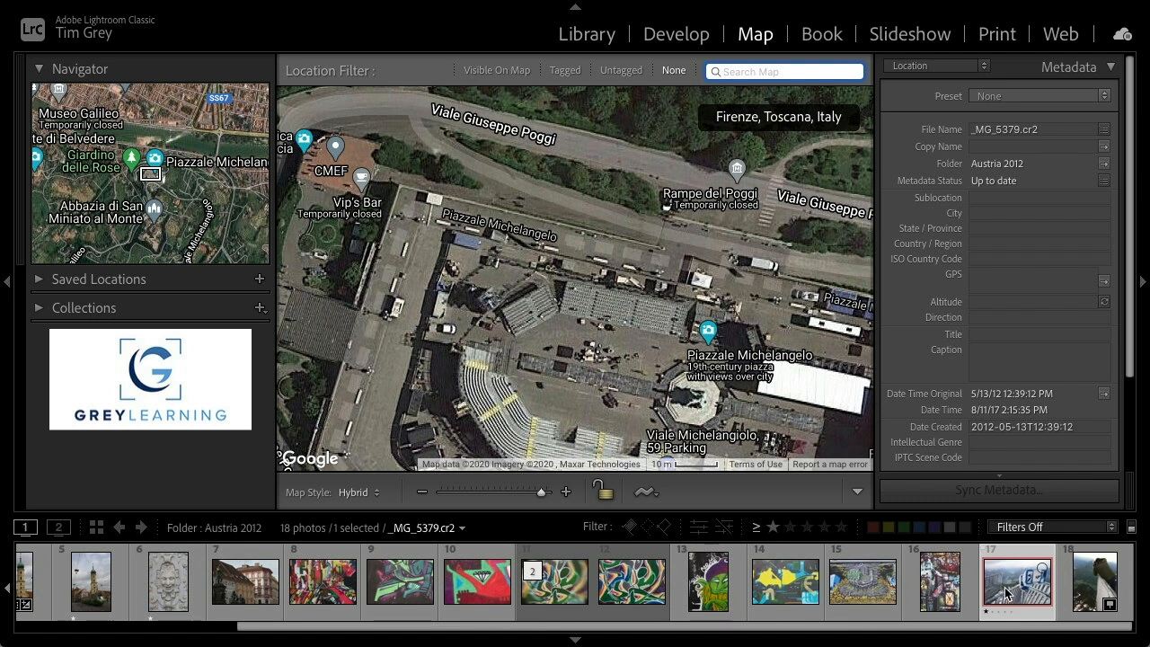
Compare the binocular viewer photo with the photo of the photographer leaning over the observation ledge
{"action": "left_click", "coordinate": [593, 41]}
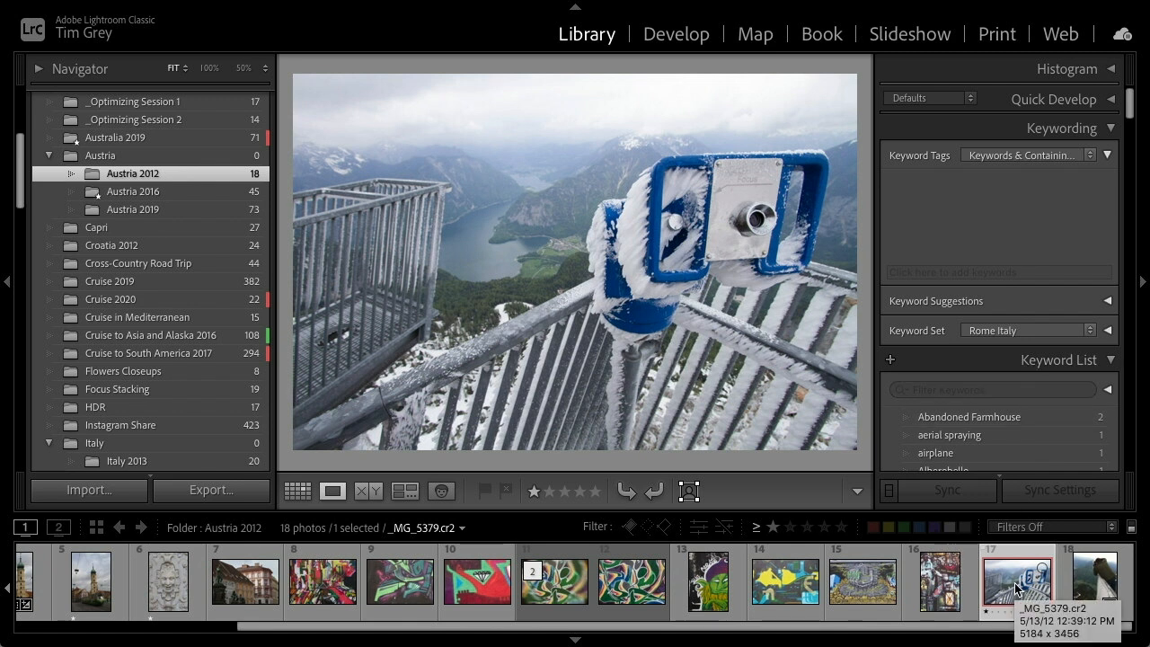
{"action": "left_click", "coordinate": [1094, 580]}
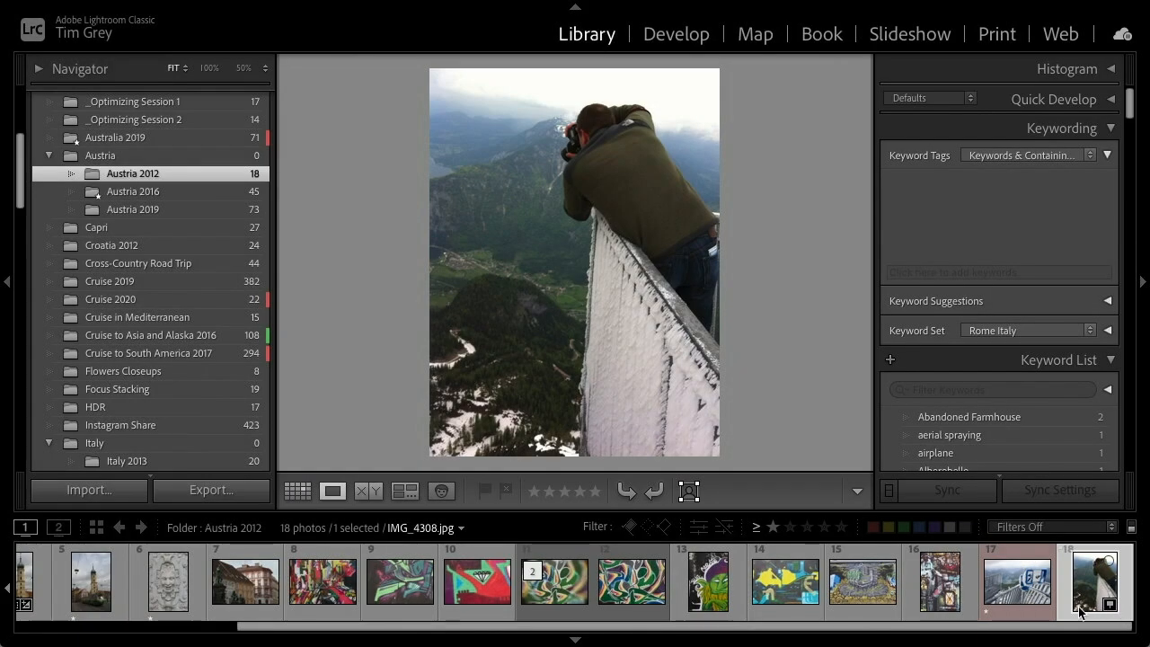
{"action": "left_click", "coordinate": [1016, 595]}
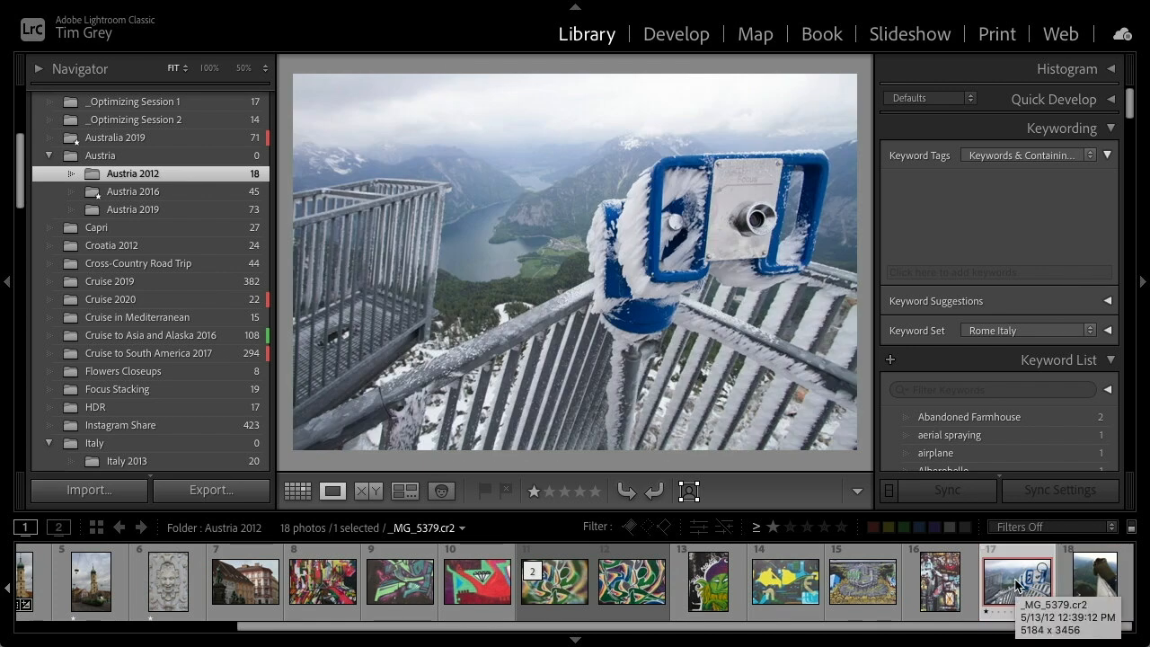
{"action": "left_click", "coordinate": [1088, 585]}
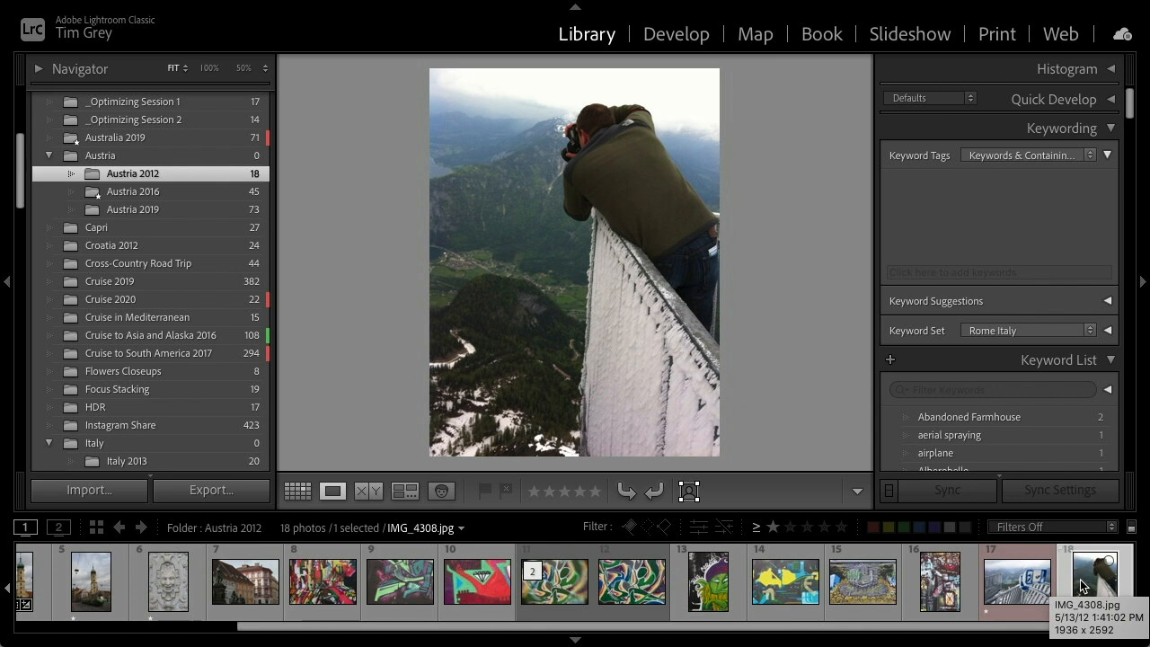
{"action": "left_click", "coordinate": [1025, 590]}
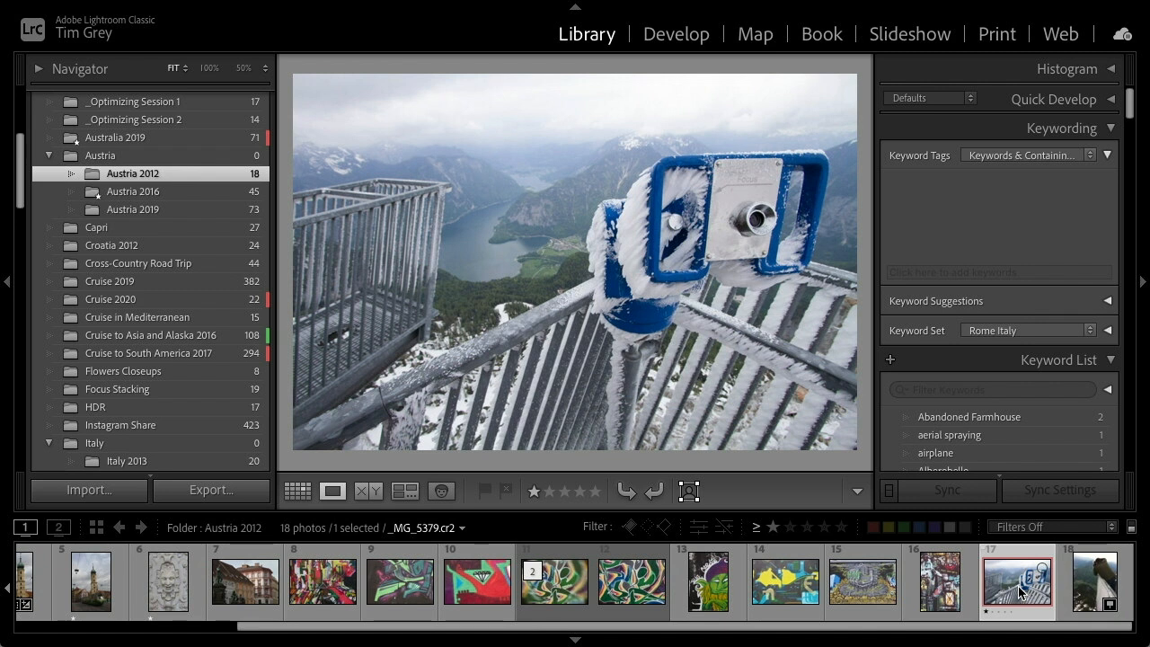
{"action": "left_click", "coordinate": [1093, 585]}
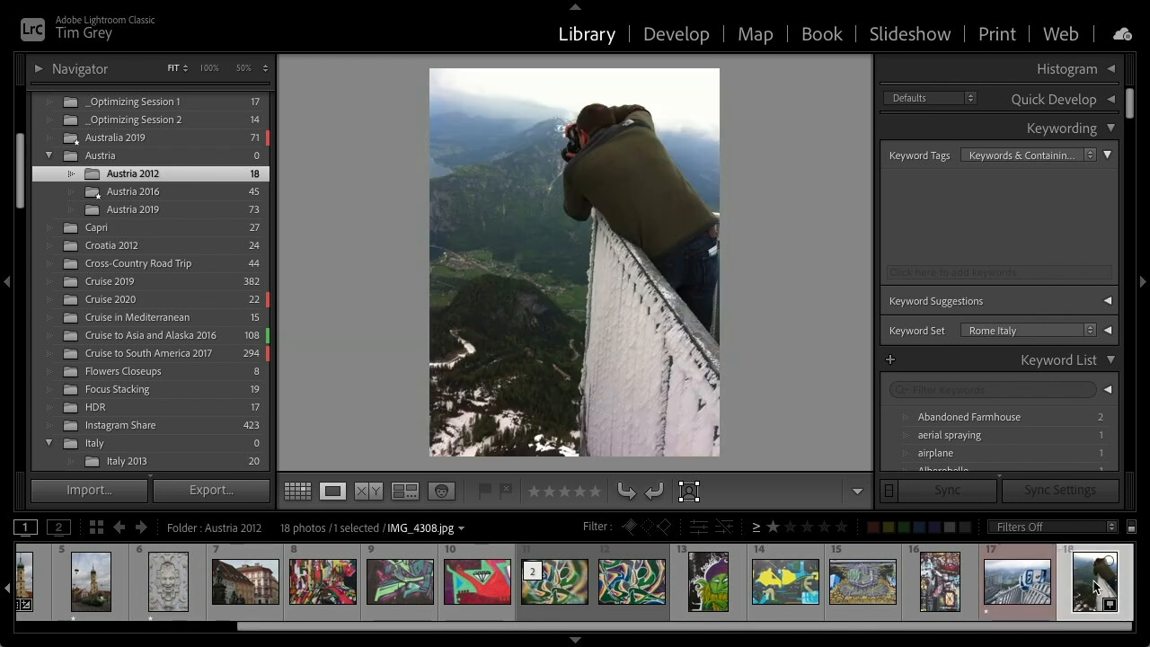
{"action": "left_click", "coordinate": [1007, 593]}
{"action": "left_click", "coordinate": [1087, 593]}
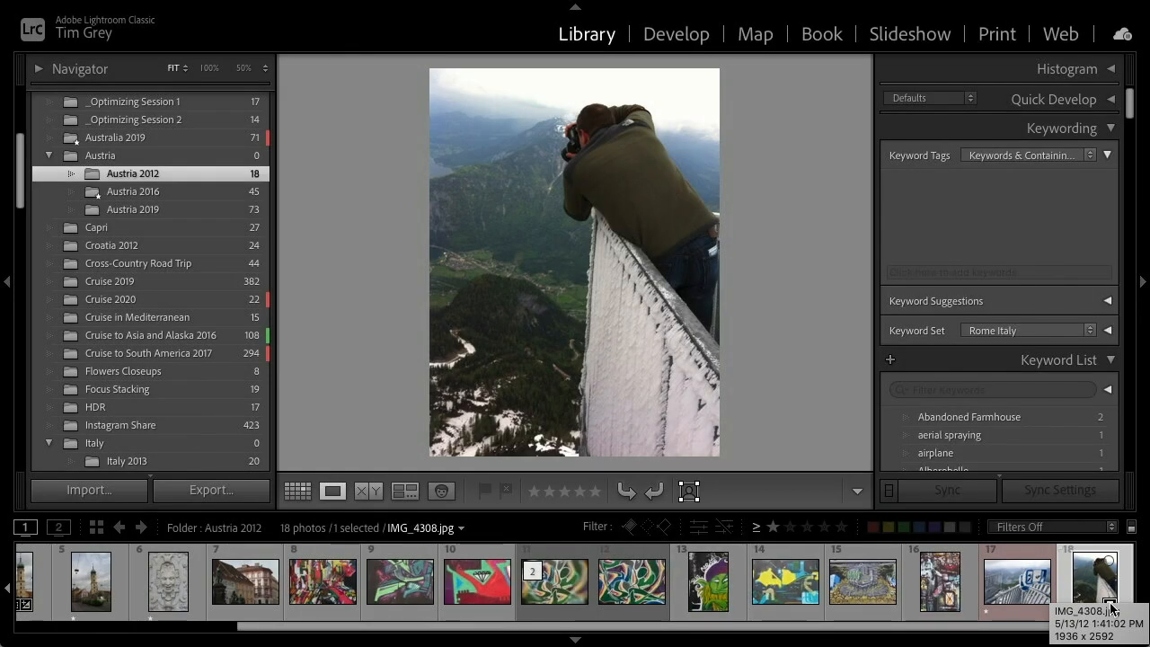
Show the ledge photo's location on the map and examine the area around the 5fingers observation deck
{"action": "left_click", "coordinate": [1110, 605]}
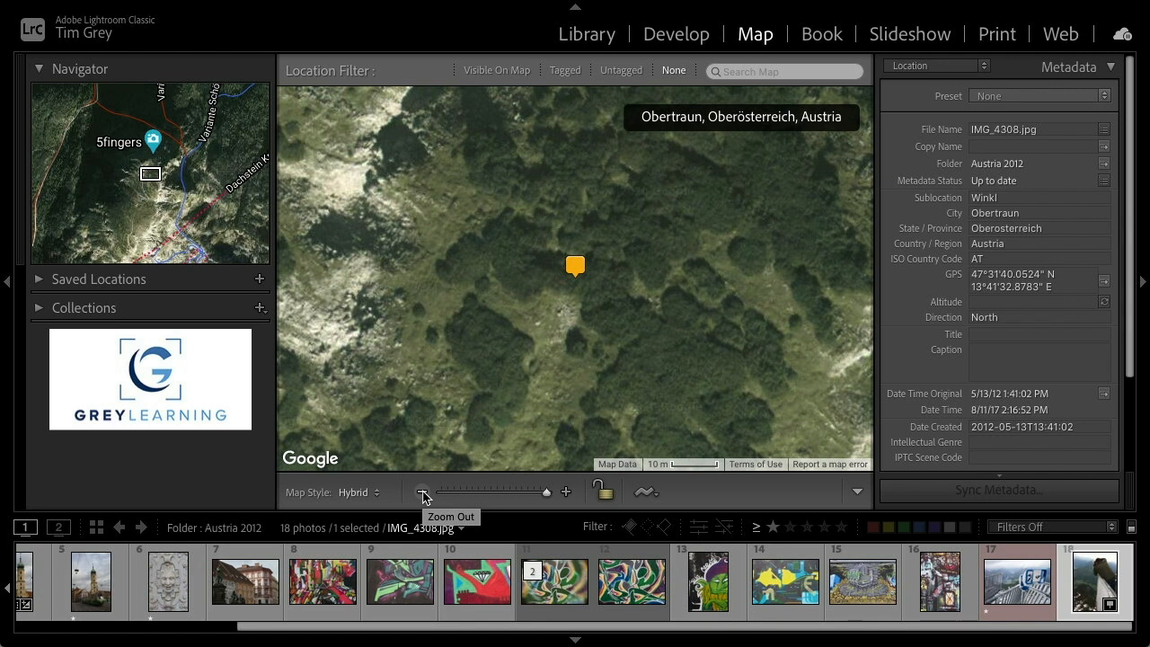
{"action": "left_click", "coordinate": [424, 494]}
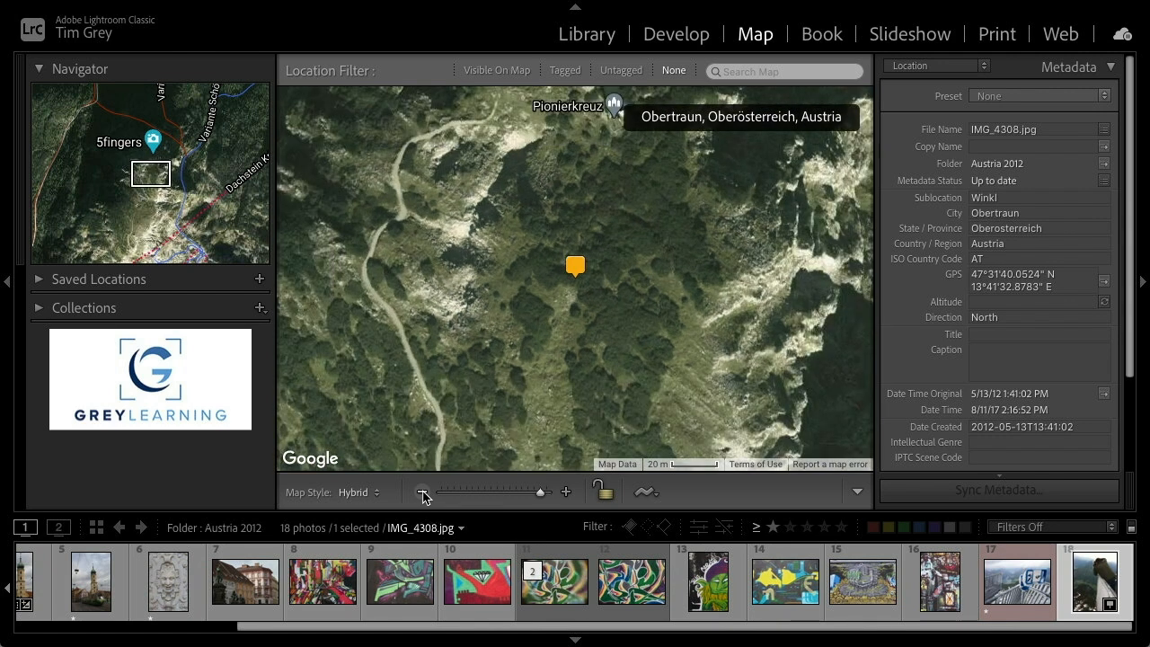
{"action": "left_click", "coordinate": [423, 494]}
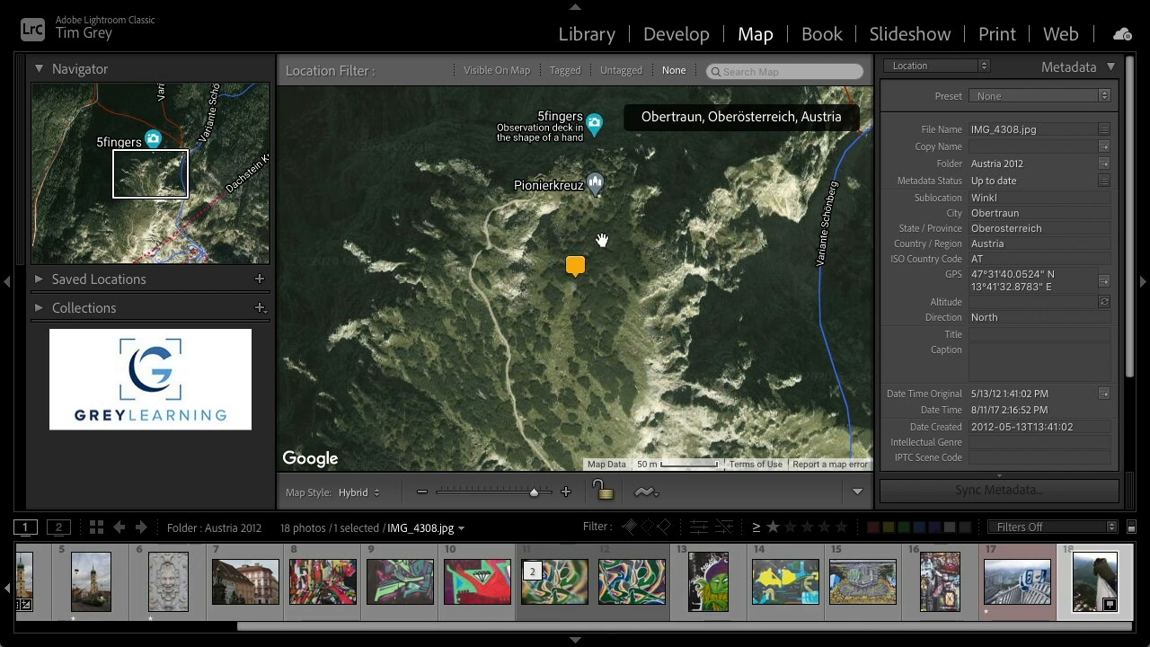
{"action": "left_click_drag", "start_coordinate": [607, 224], "coordinate": [578, 307]}
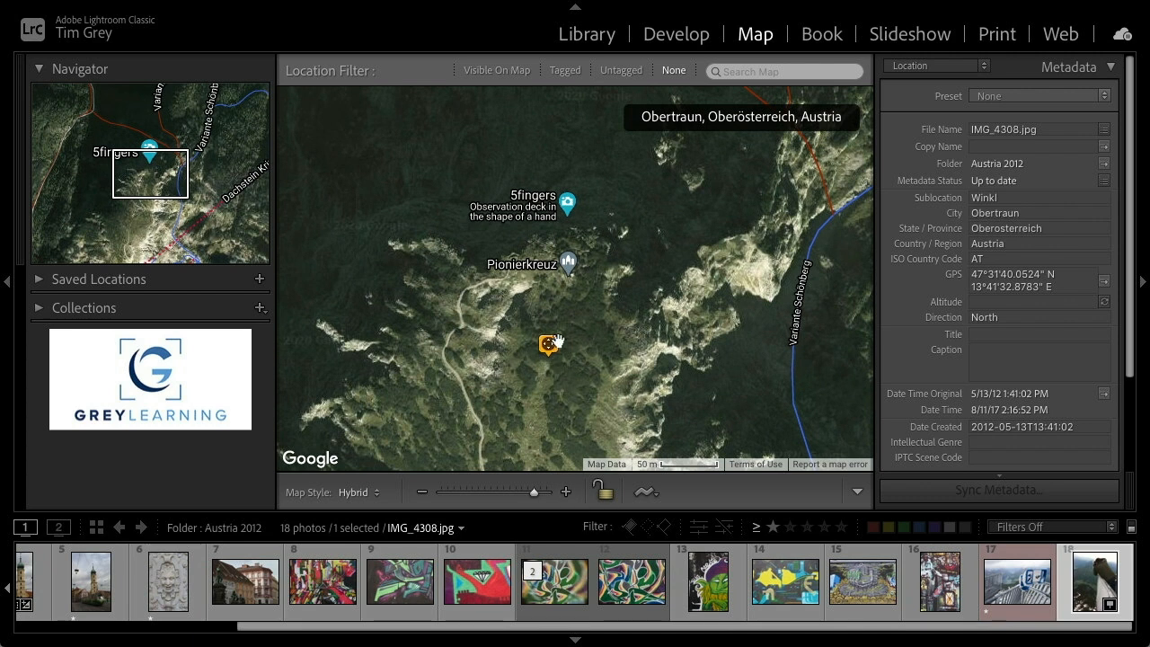
{"action": "left_click", "coordinate": [568, 494]}
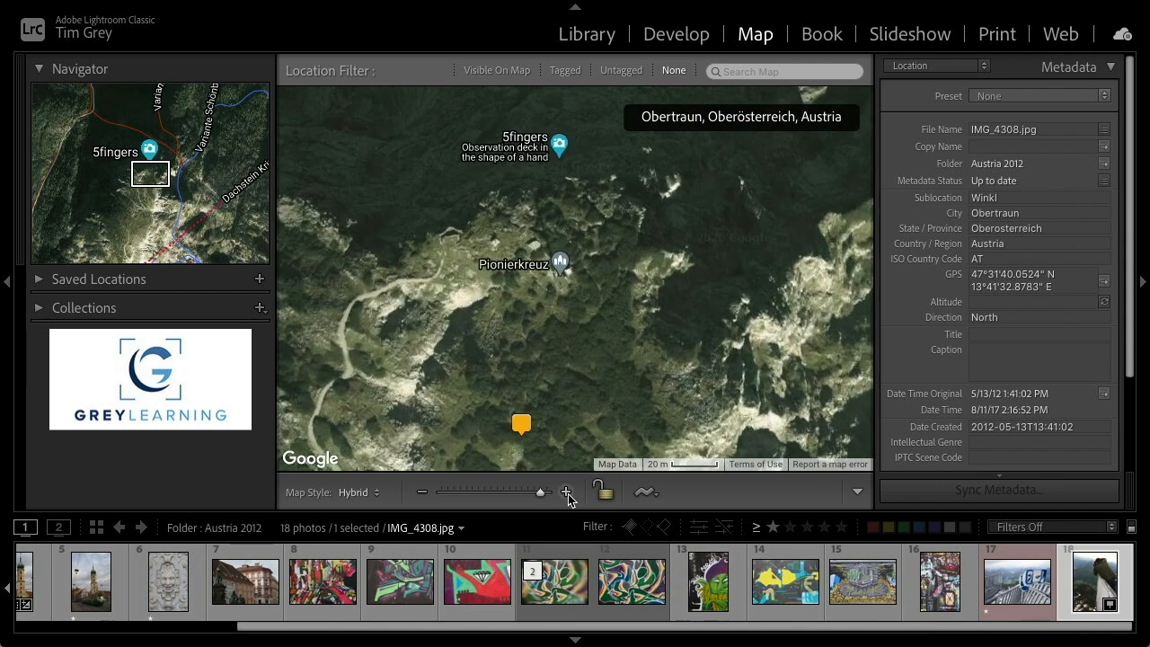
{"action": "left_click", "coordinate": [568, 493]}
{"action": "mouse_move", "coordinate": [528, 178]}
{"action": "left_mouse_down"}
{"action": "mouse_move", "coordinate": [564, 349]}
{"action": "mouse_move", "coordinate": [531, 362]}
{"action": "mouse_move", "coordinate": [537, 345]}
{"action": "mouse_move", "coordinate": [624, 321]}
{"action": "left_mouse_up"}
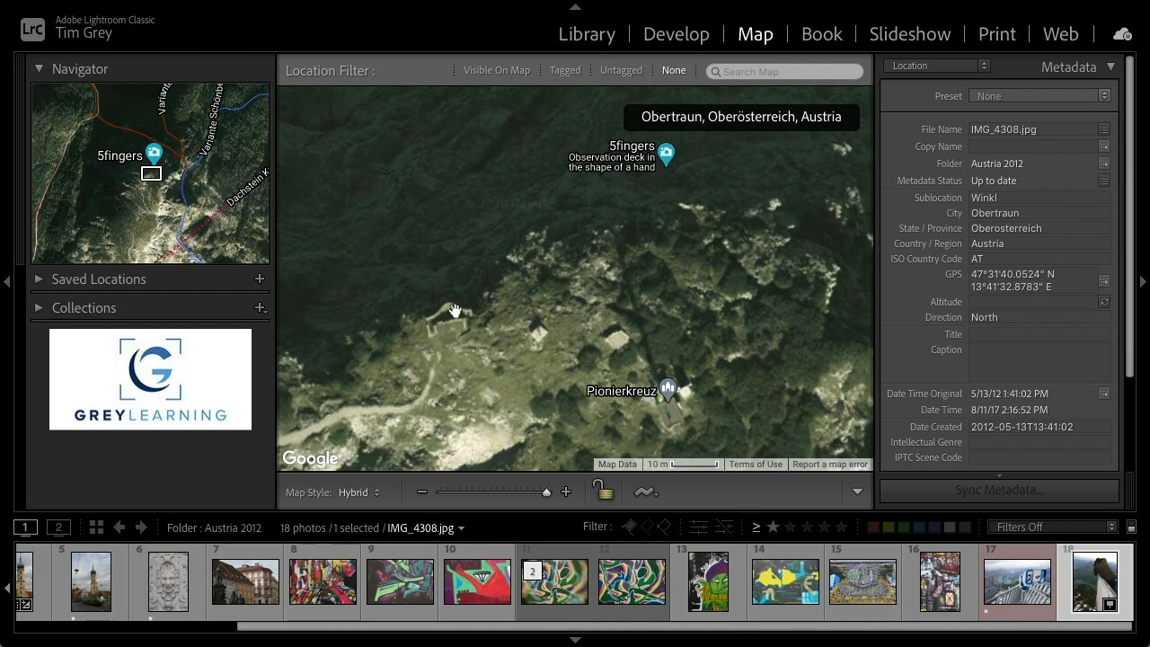
{"action": "left_click_drag", "start_coordinate": [479, 328], "coordinate": [560, 310]}
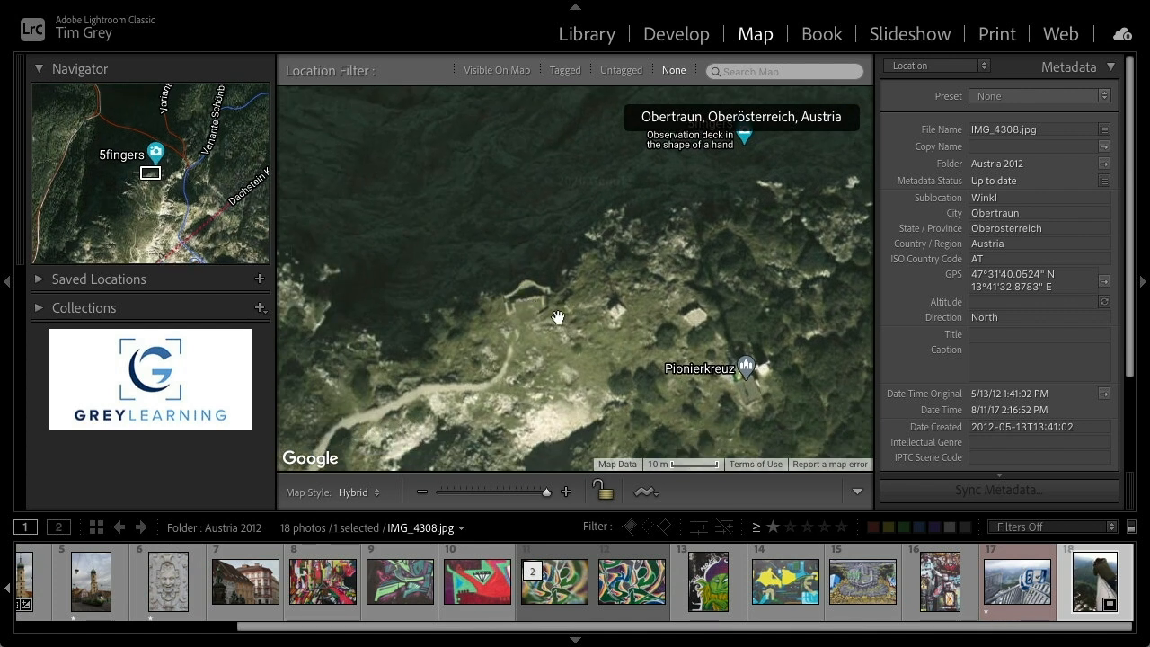
{"action": "left_click_drag", "start_coordinate": [758, 131], "coordinate": [737, 163]}
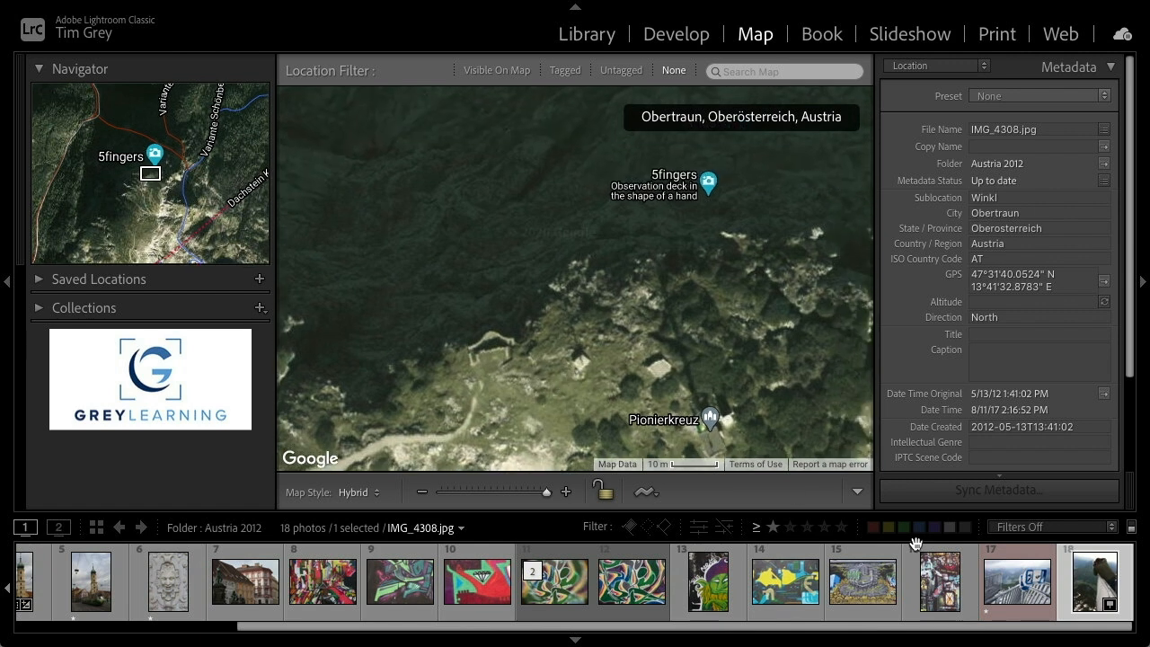
Place the binocular viewer photo on the map at the observation platform near the 5fingers deck above Obertraun
{"action": "left_click", "coordinate": [1012, 586]}
{"action": "left_click", "coordinate": [587, 38]}
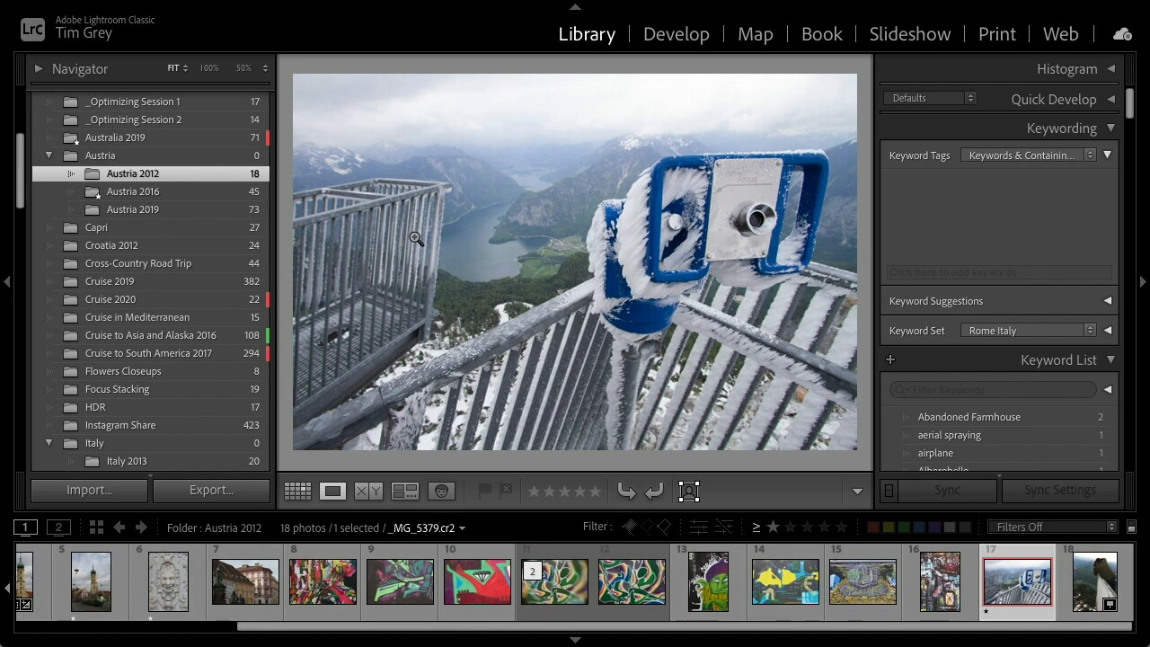
{"action": "left_click", "coordinate": [755, 33]}
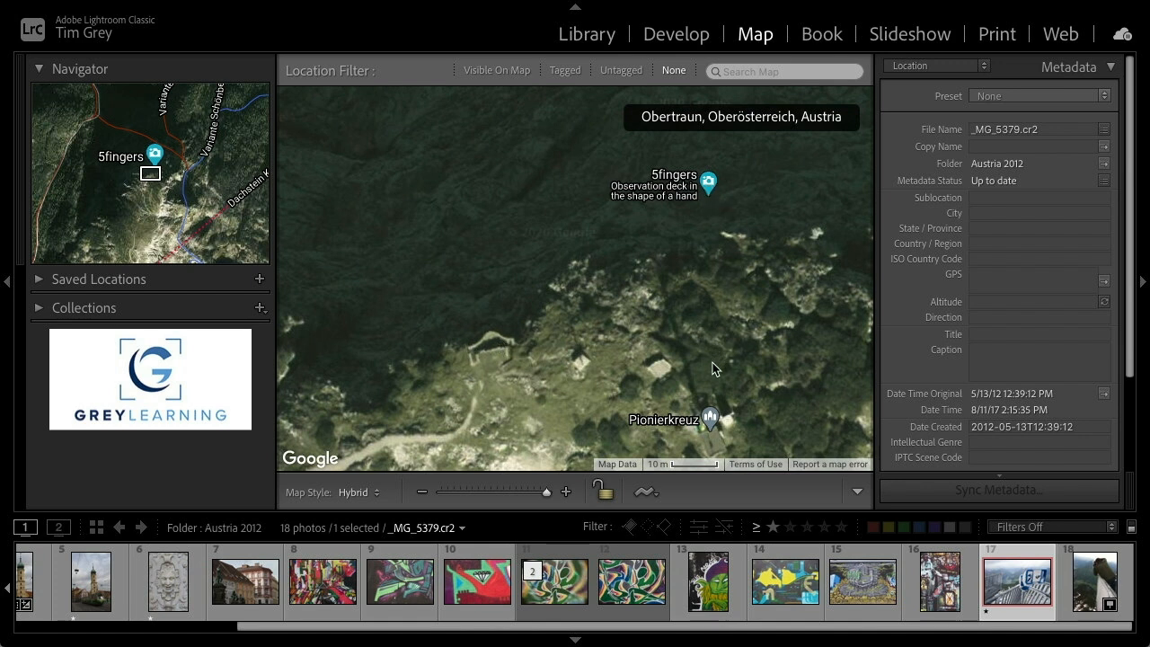
{"action": "left_click_drag", "start_coordinate": [714, 368], "coordinate": [737, 292]}
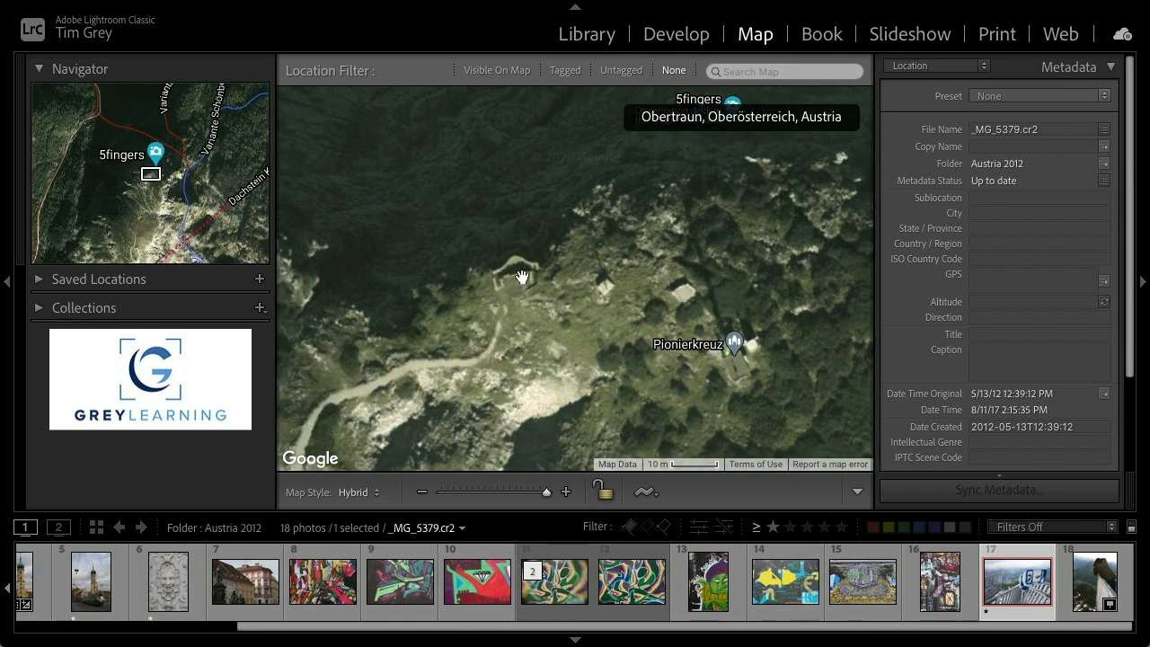
{"action": "mouse_move", "coordinate": [513, 367]}
{"action": "left_mouse_down"}
{"action": "mouse_move", "coordinate": [591, 298]}
{"action": "mouse_move", "coordinate": [517, 379]}
{"action": "left_mouse_up"}
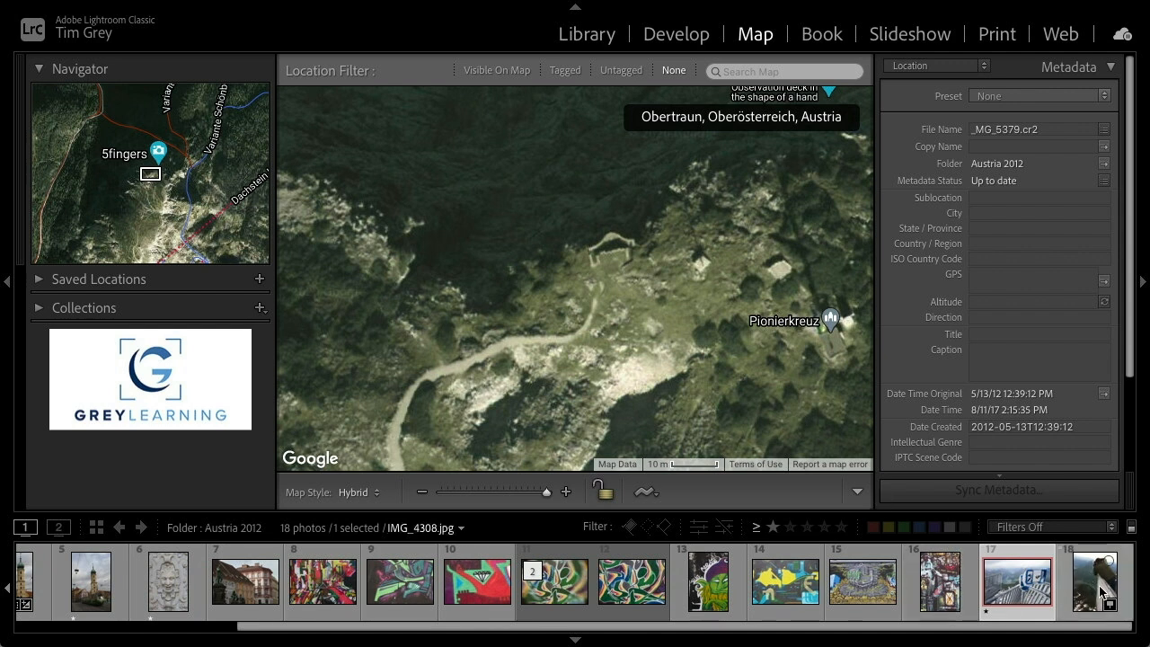
{"action": "mouse_move", "coordinate": [1103, 593]}
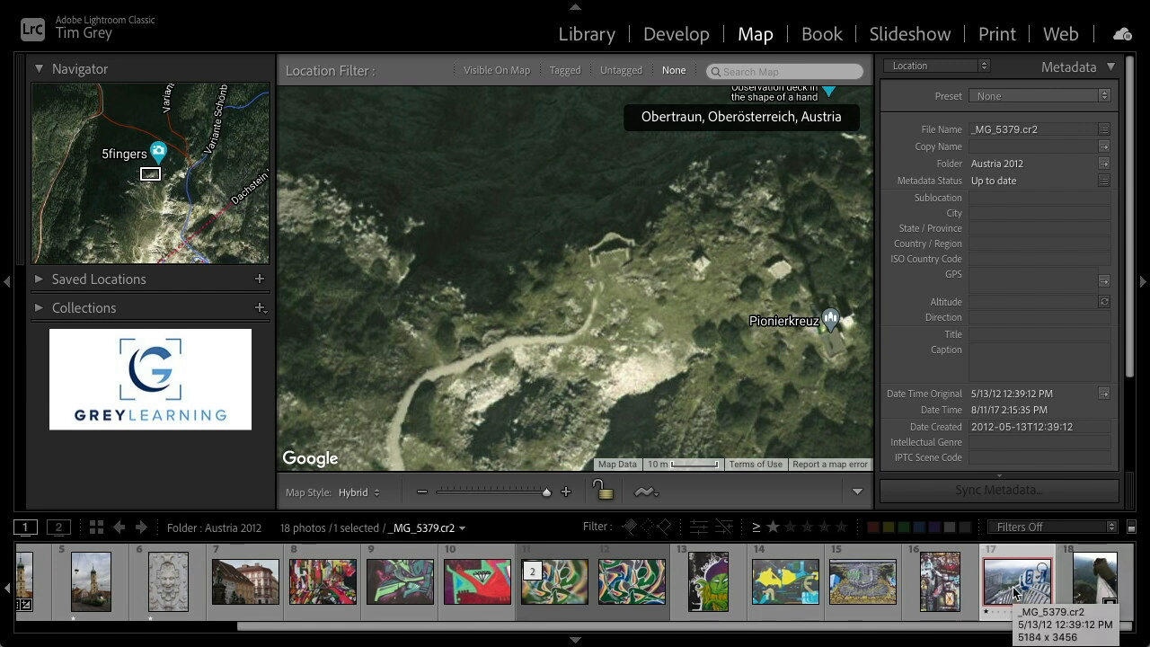
{"action": "mouse_move", "coordinate": [1015, 593]}
{"action": "left_mouse_down"}
{"action": "mouse_move", "coordinate": [995, 552]}
{"action": "mouse_move", "coordinate": [621, 267]}
{"action": "left_mouse_up"}
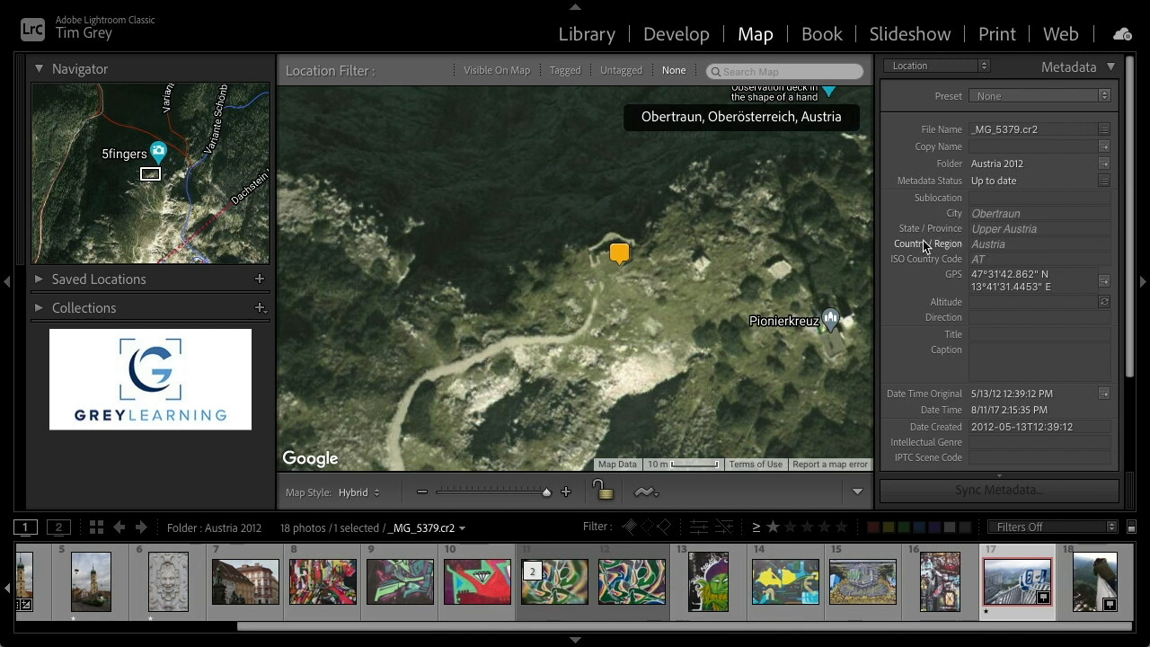
Return to the Library and collapse the Keyword List to bring up the Metadata panel
{"action": "mouse_move", "coordinate": [906, 266]}
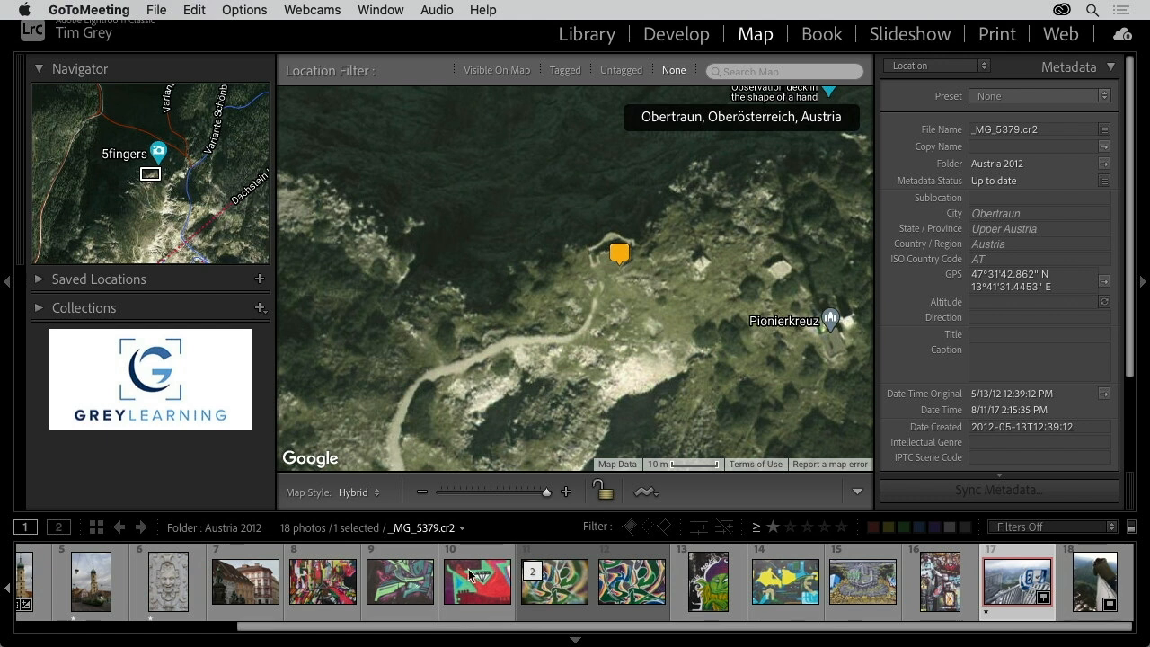
{"action": "scroll", "coordinate": [492, 578], "scroll_direction": "left", "scroll_amount": 1}
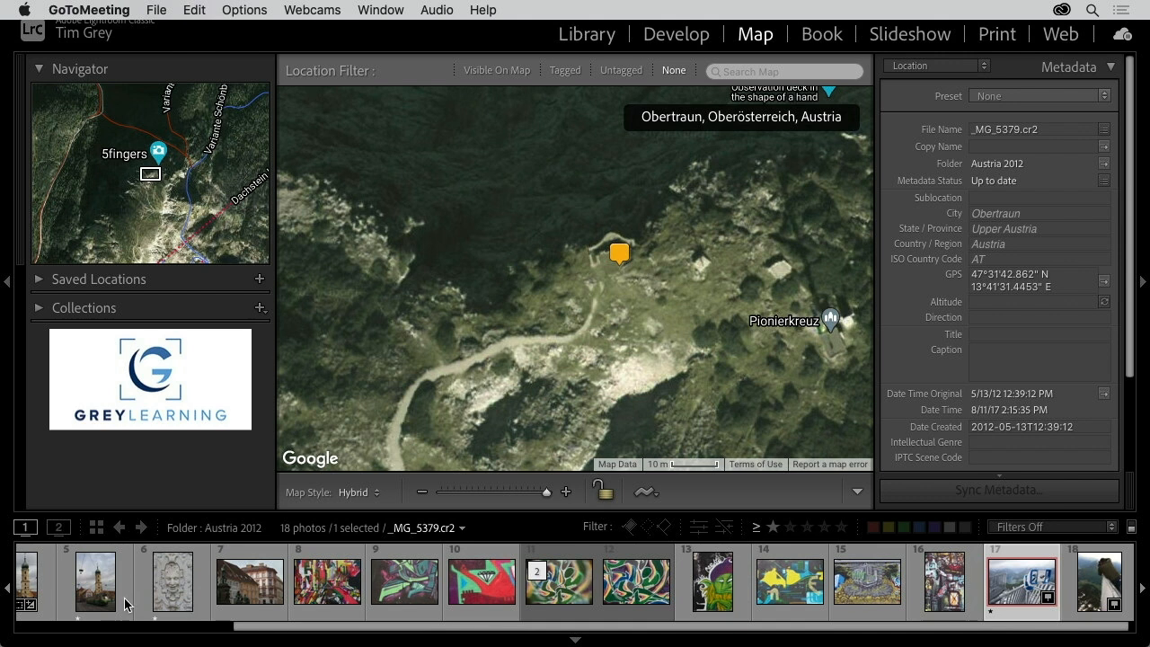
{"action": "left_click", "coordinate": [579, 40]}
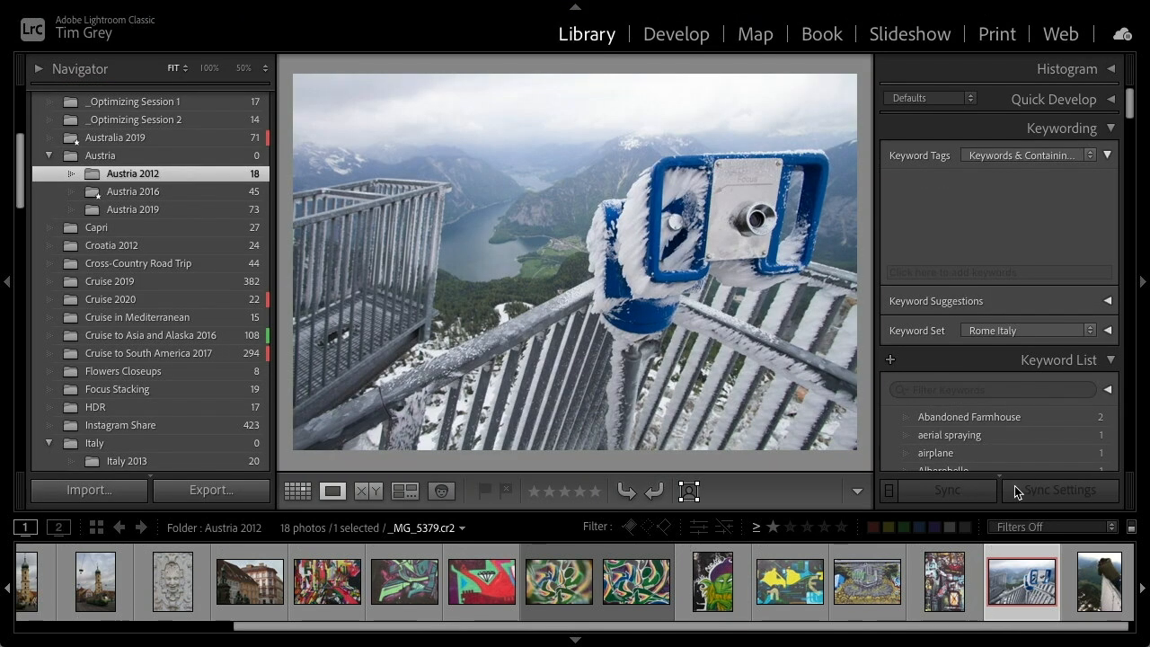
{"action": "scroll", "coordinate": [997, 447], "scroll_direction": "down", "scroll_amount": 3}
{"action": "scroll", "coordinate": [997, 441], "scroll_direction": "up", "scroll_amount": 3}
{"action": "scroll", "coordinate": [1000, 436], "scroll_direction": "down", "scroll_amount": 2}
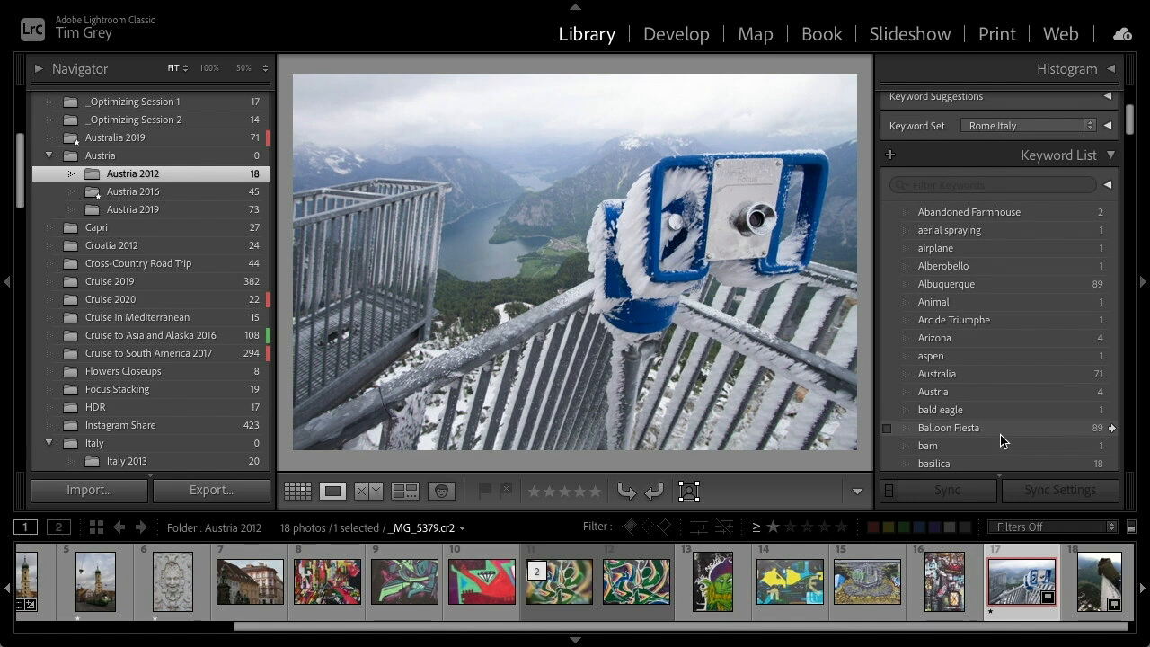
{"action": "scroll", "coordinate": [1000, 441], "scroll_direction": "up", "scroll_amount": 1}
{"action": "left_click", "coordinate": [1051, 201]}
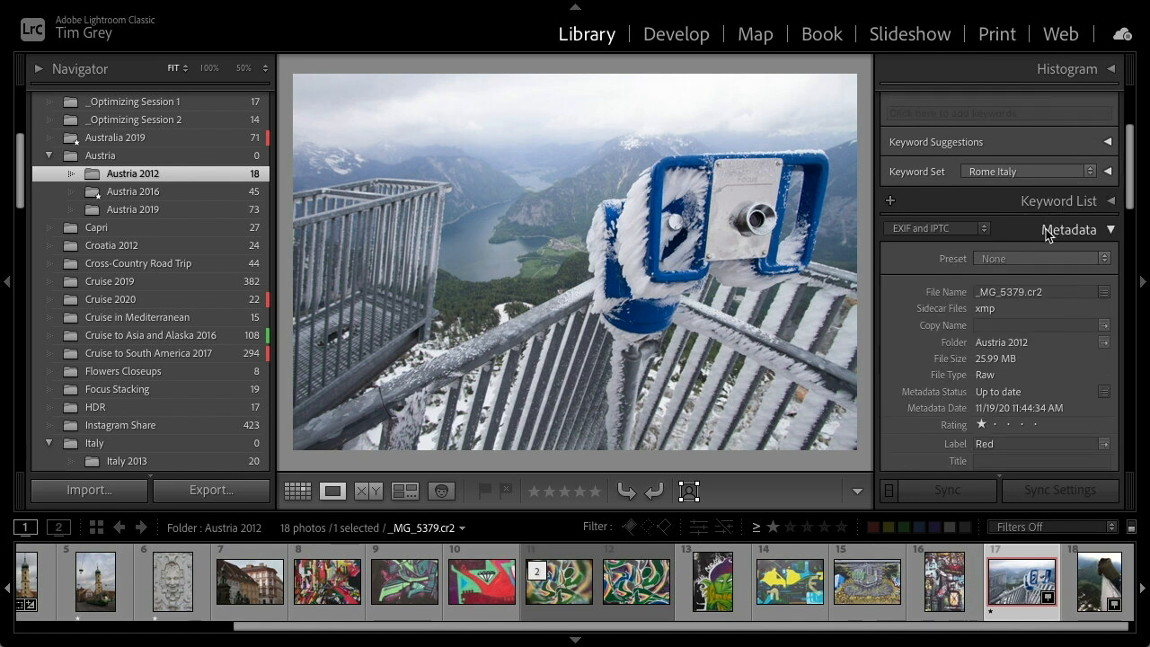
Open the Italy 2013 folder and select the blue-hour photo of the Florence Duomo
{"action": "scroll", "coordinate": [1046, 232], "scroll_direction": "down", "scroll_amount": 3}
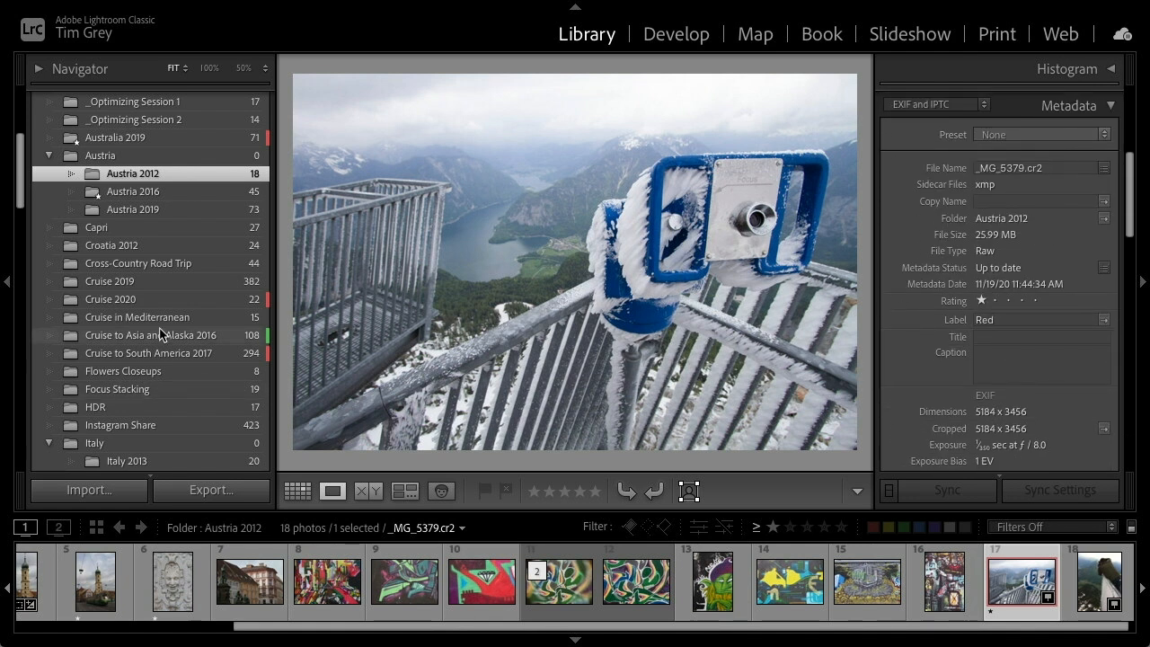
{"action": "scroll", "coordinate": [157, 341], "scroll_direction": "down", "scroll_amount": 4}
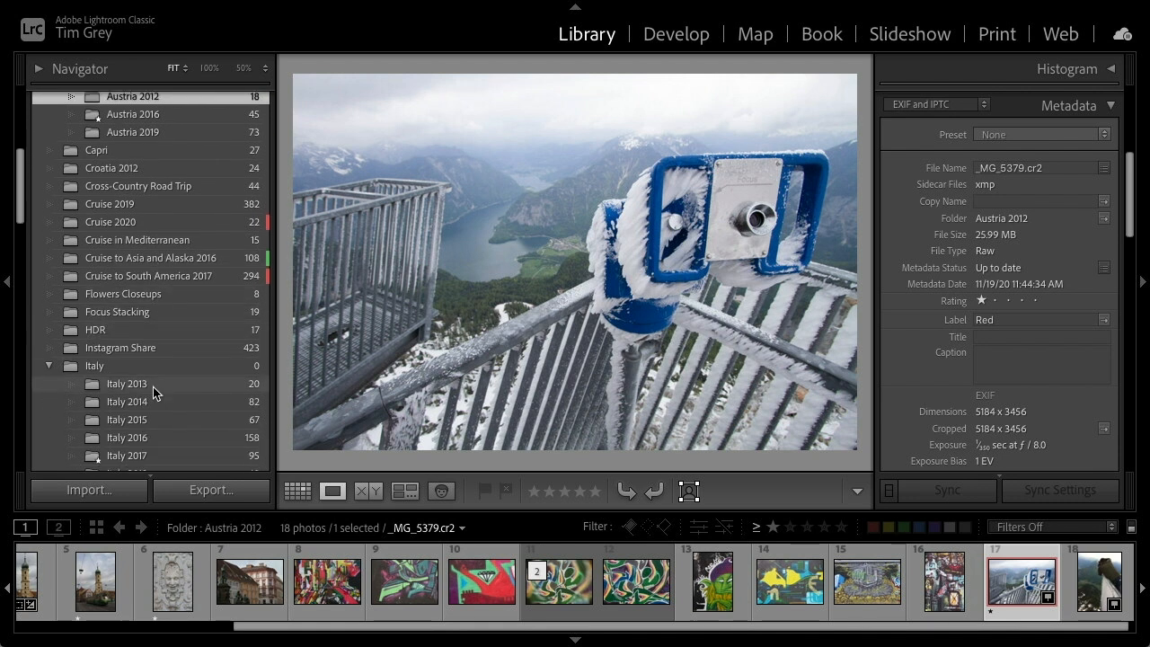
{"action": "left_click", "coordinate": [152, 388]}
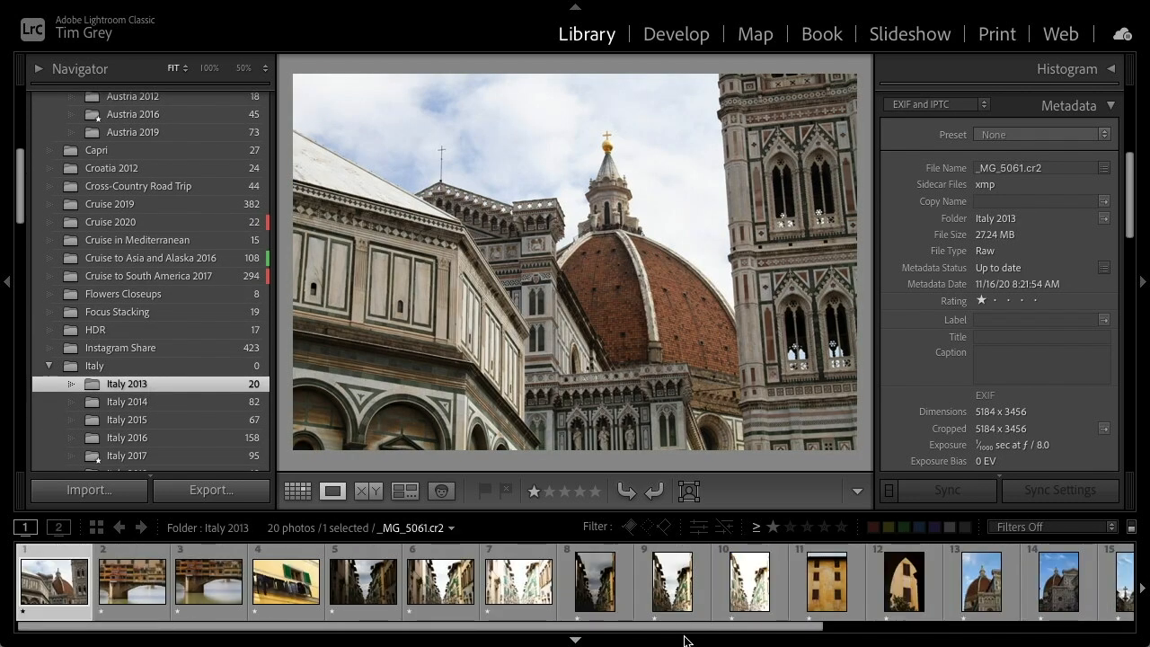
{"action": "left_click", "coordinate": [941, 582]}
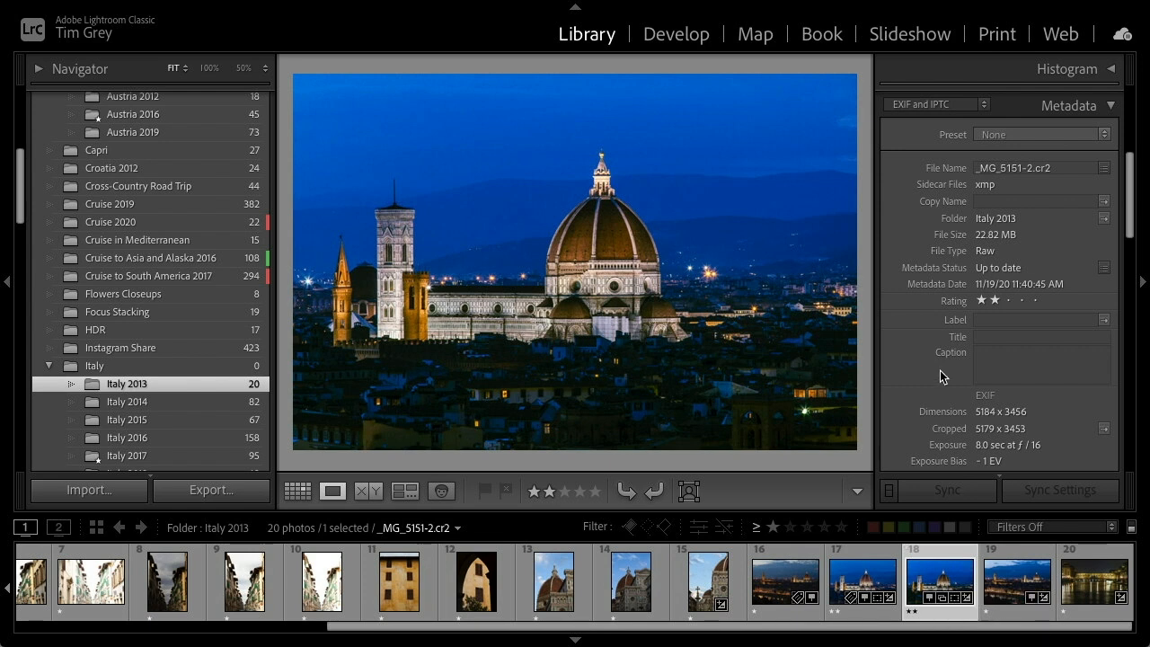
{"action": "scroll", "coordinate": [940, 370], "scroll_direction": "up", "scroll_amount": 1}
{"action": "scroll", "coordinate": [940, 370], "scroll_direction": "down", "scroll_amount": 2}
{"action": "scroll", "coordinate": [940, 377], "scroll_direction": "down", "scroll_amount": 1}
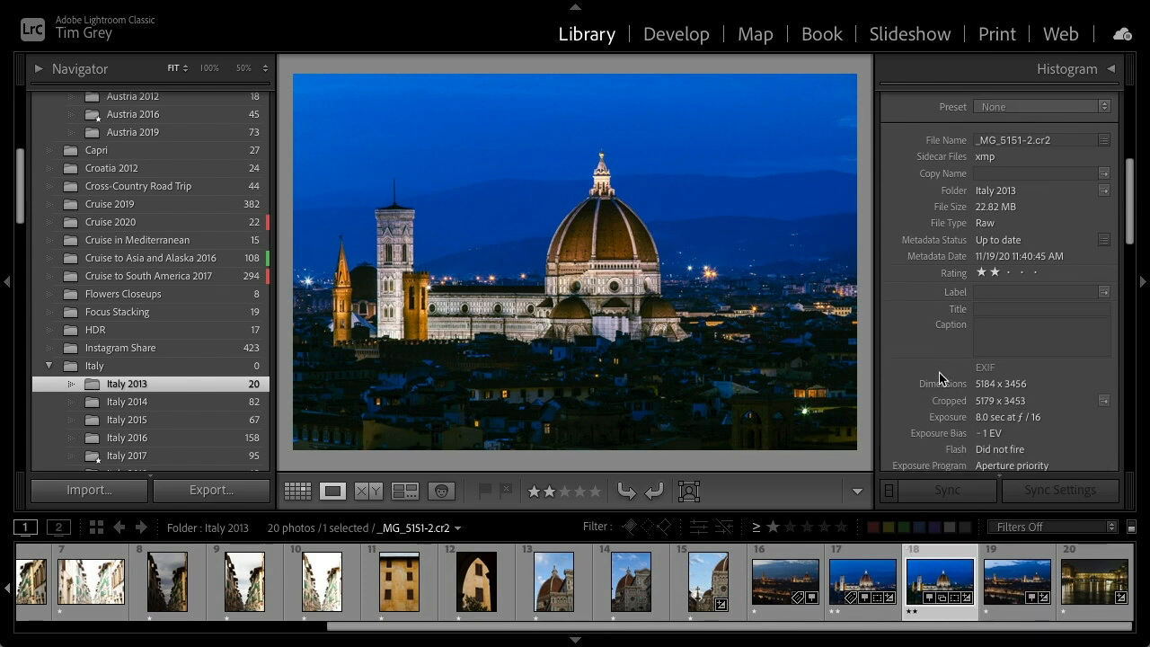
{"action": "scroll", "coordinate": [940, 380], "scroll_direction": "down", "scroll_amount": 4}
{"action": "scroll", "coordinate": [940, 379], "scroll_direction": "up", "scroll_amount": 5}
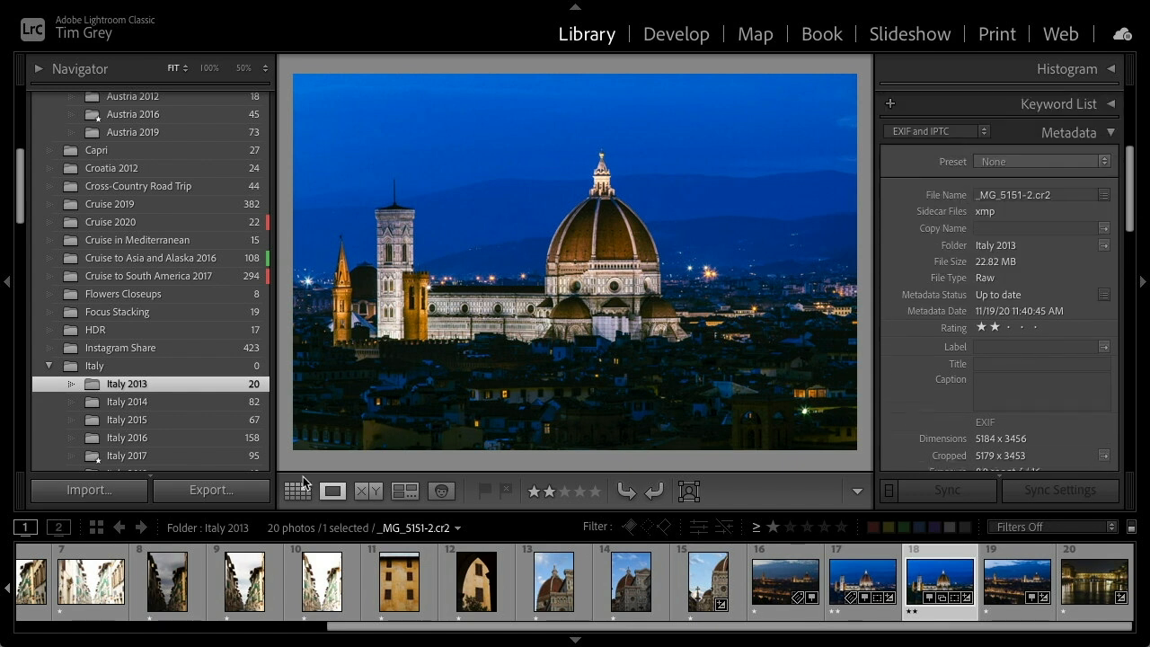
Open the Austria 2012 folder and select the pastry photo with the H stencils
{"action": "scroll", "coordinate": [1000, 305], "scroll_direction": "up", "scroll_amount": 1}
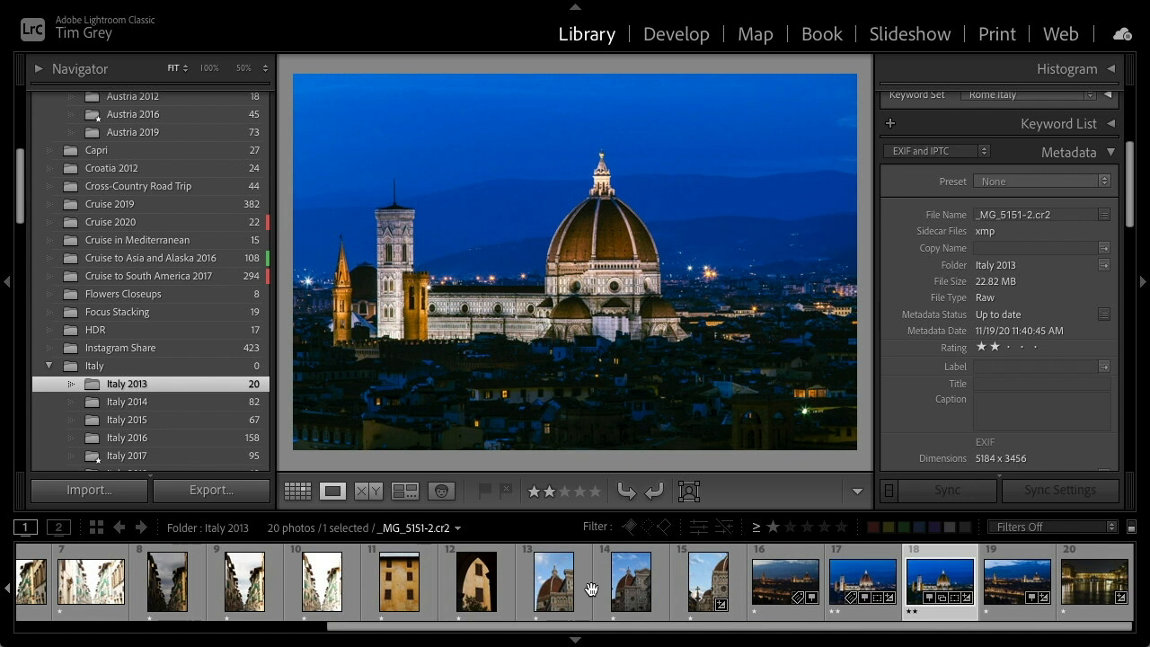
{"action": "scroll", "coordinate": [181, 340], "scroll_direction": "up", "scroll_amount": 3}
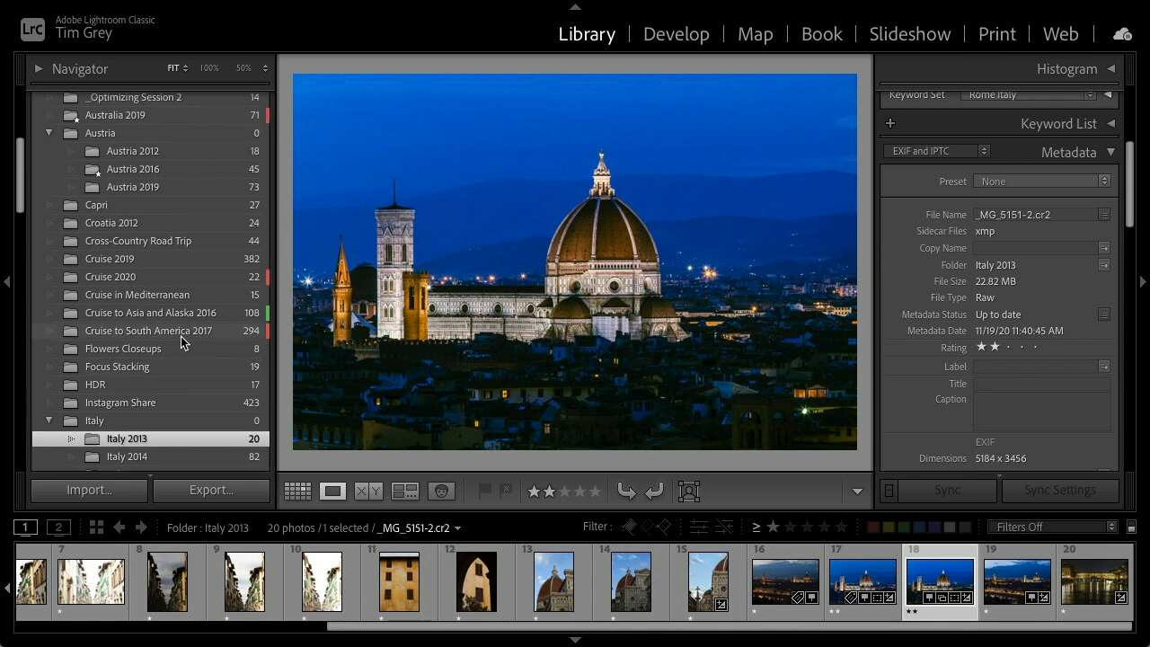
{"action": "scroll", "coordinate": [180, 336], "scroll_direction": "up", "scroll_amount": 2}
{"action": "left_click", "coordinate": [164, 191]}
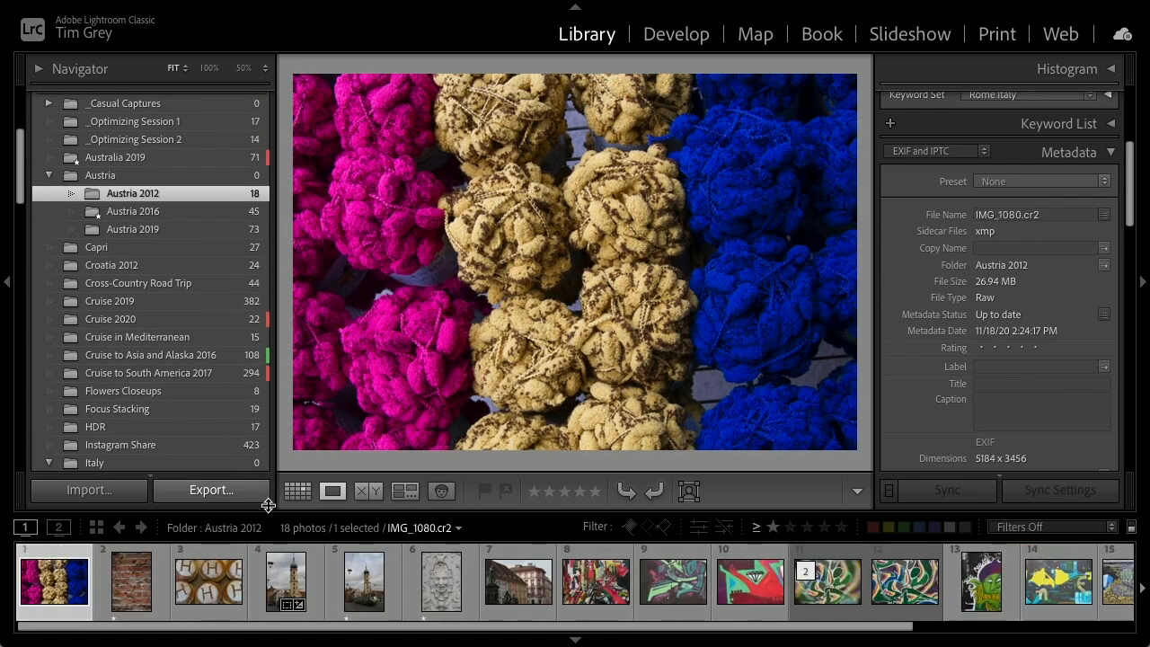
{"action": "left_click", "coordinate": [203, 591]}
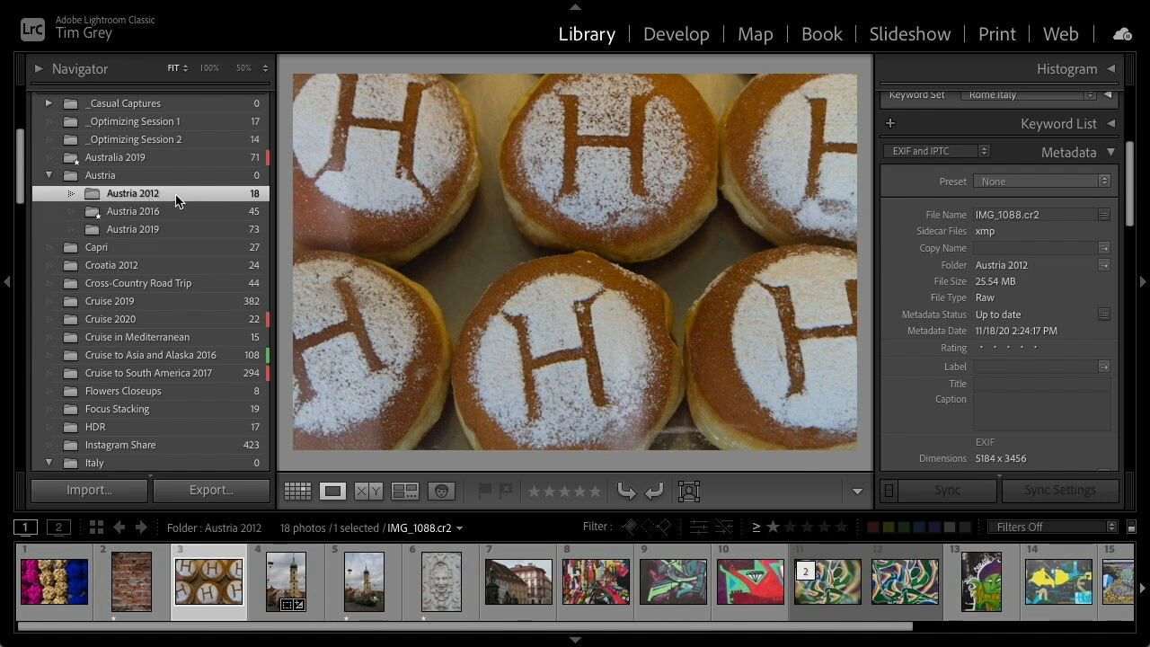
Switch to the Map module and load the tracklog file 2012-01-19-1437.gpx from the Austria 2012 folder
{"action": "mouse_move", "coordinate": [177, 200]}
{"action": "left_click", "coordinate": [758, 36]}
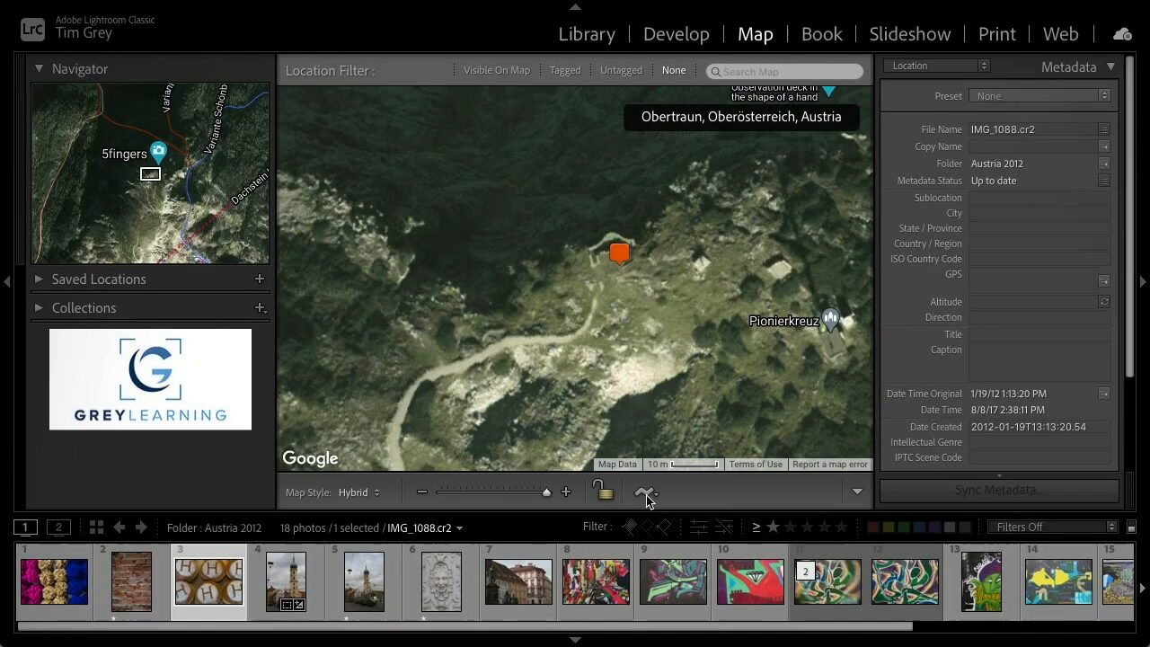
{"action": "left_click", "coordinate": [647, 496]}
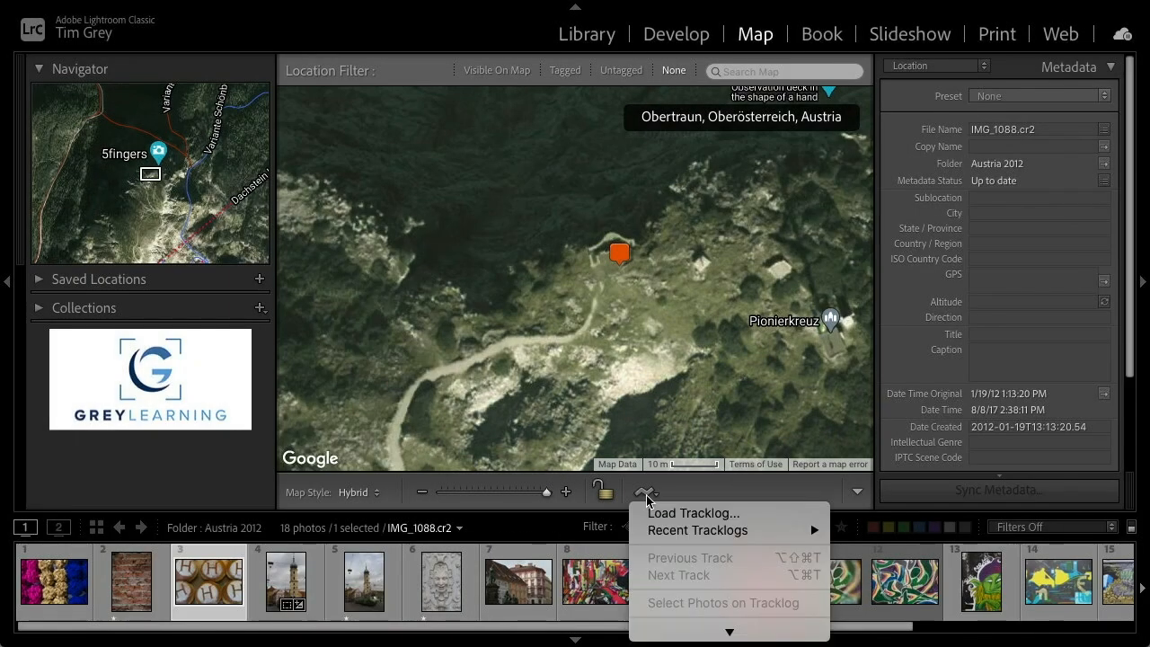
{"action": "left_click", "coordinate": [727, 514]}
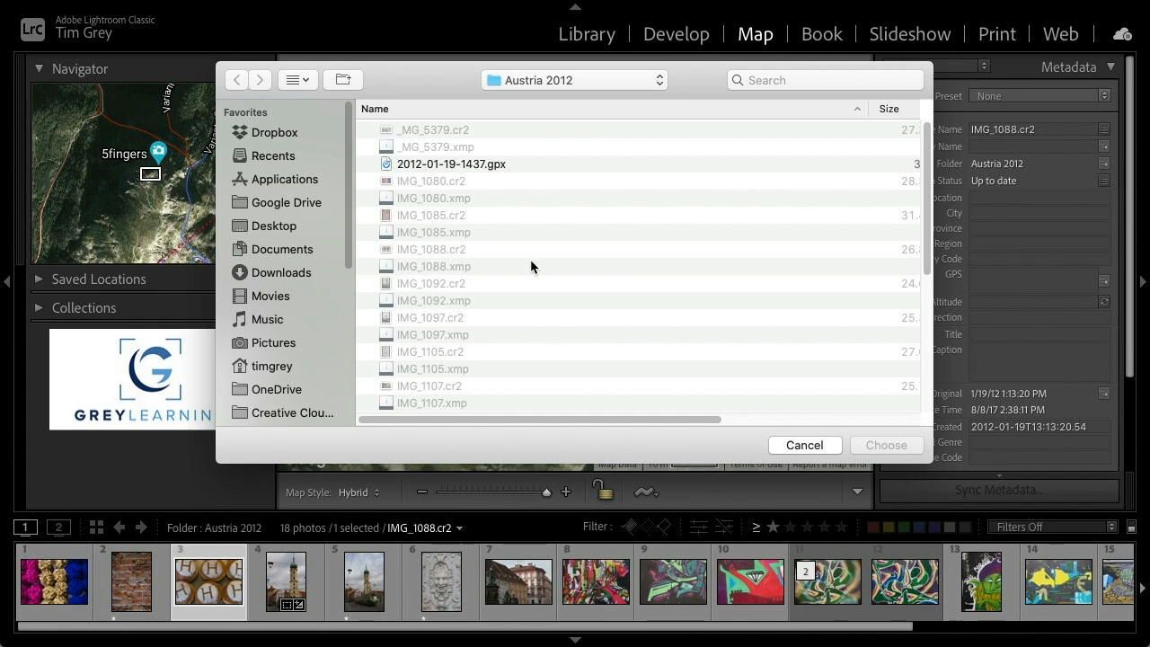
{"action": "left_click", "coordinate": [540, 81]}
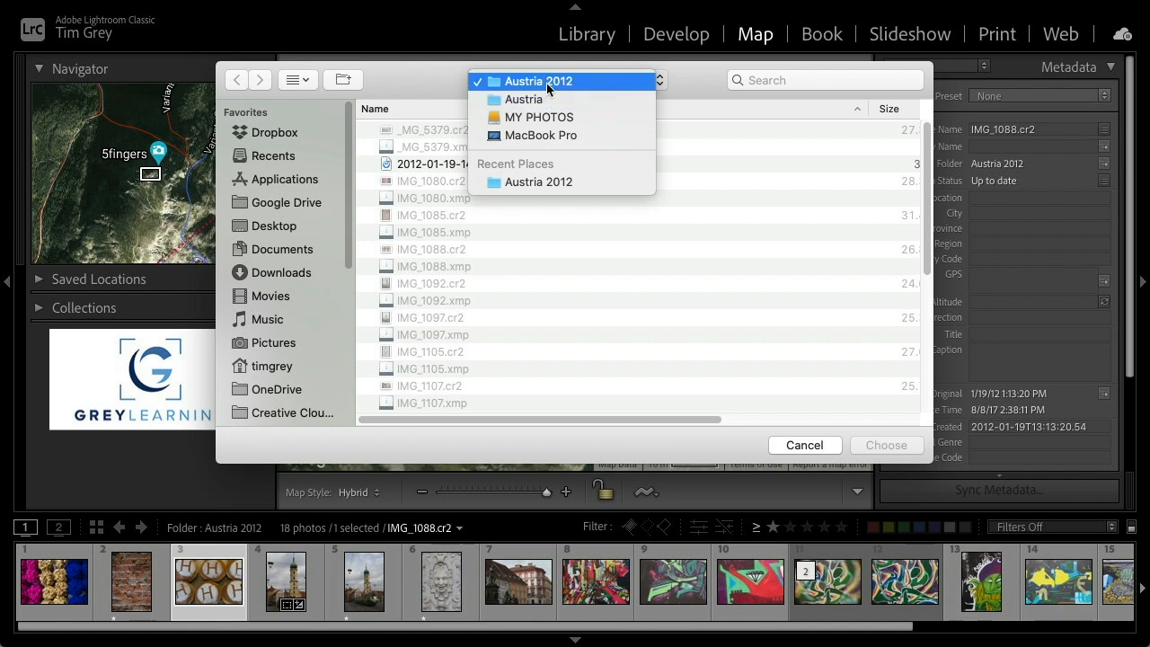
{"action": "left_click", "coordinate": [415, 165]}
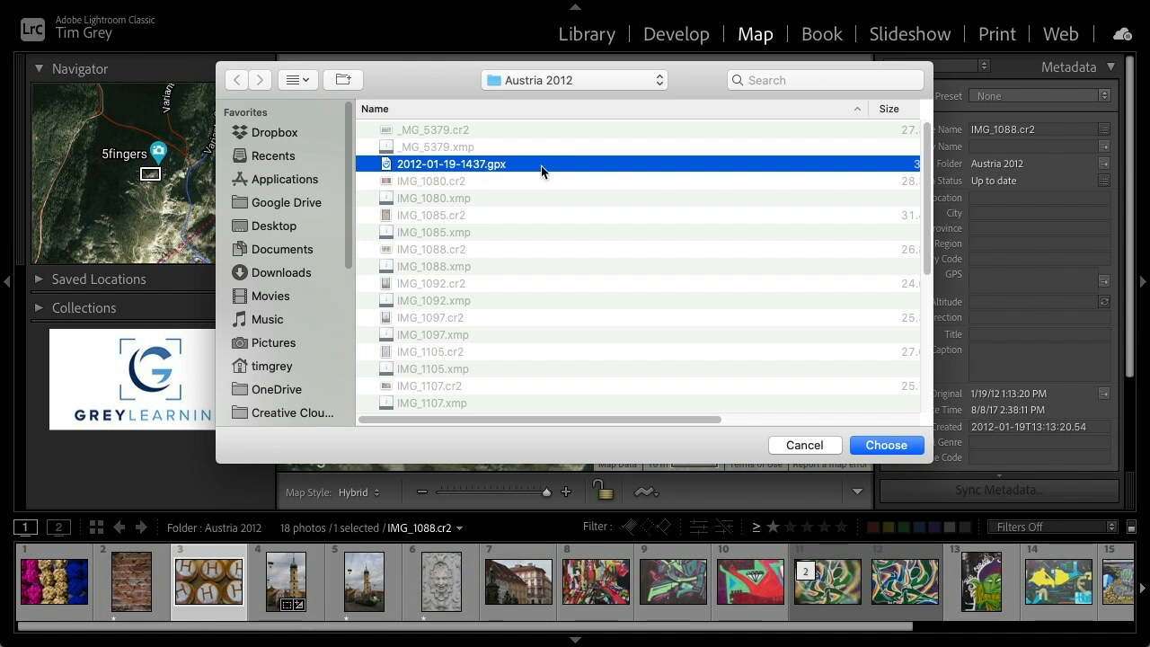
{"action": "left_click", "coordinate": [886, 445]}
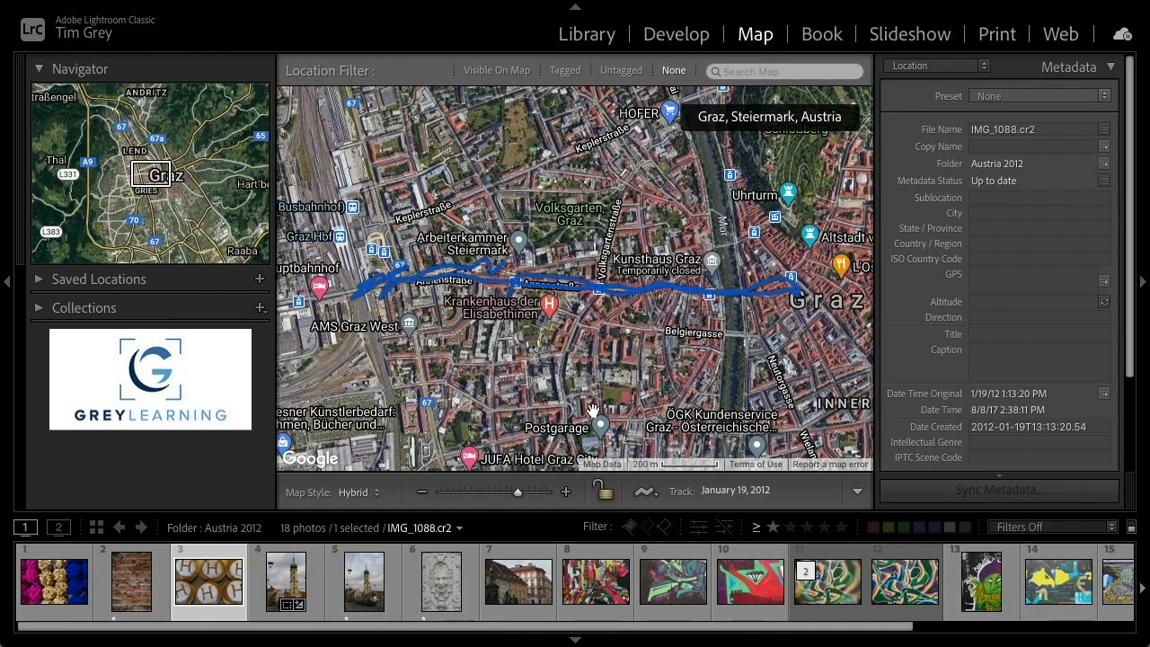
Zoom and pan the map to examine the loaded track route through Graz
{"action": "mouse_move", "coordinate": [455, 258]}
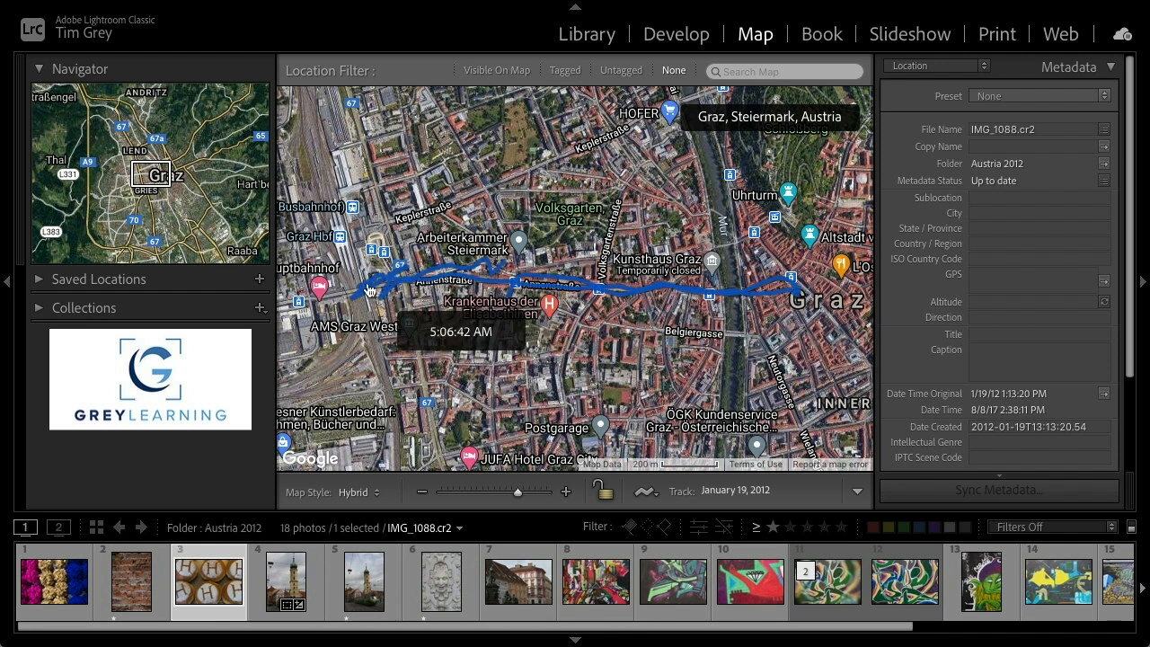
{"action": "left_click_drag", "start_coordinate": [356, 341], "coordinate": [419, 371]}
{"action": "left_click", "coordinate": [565, 491]}
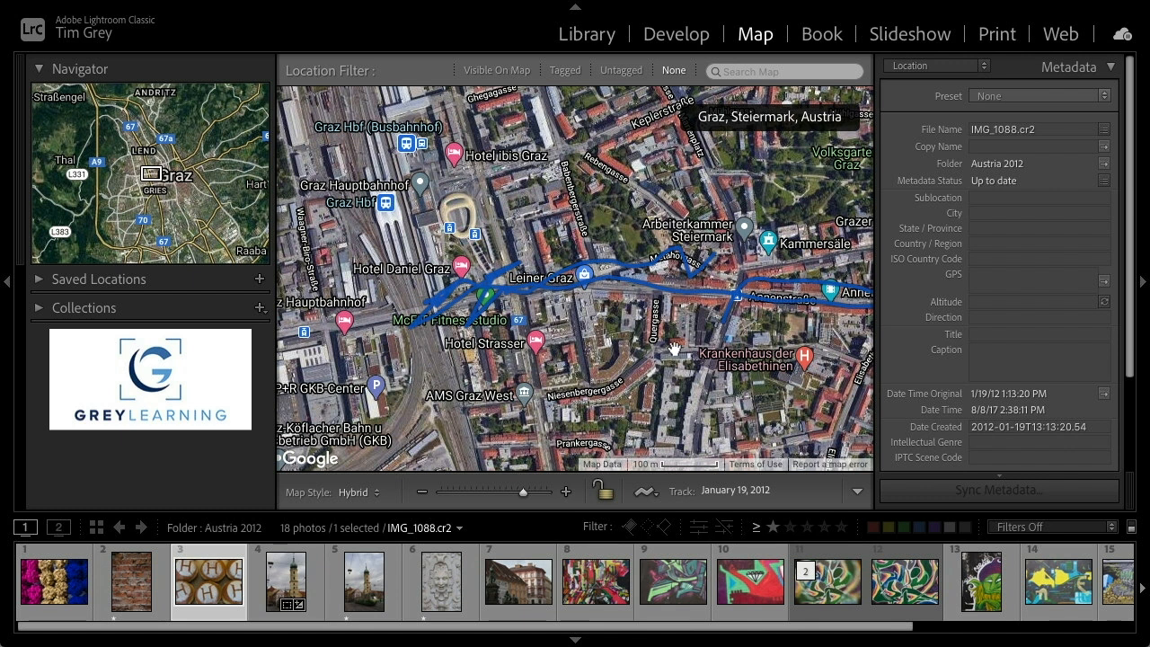
{"action": "left_click_drag", "start_coordinate": [669, 364], "coordinate": [520, 334]}
{"action": "left_click_drag", "start_coordinate": [754, 370], "coordinate": [686, 372]}
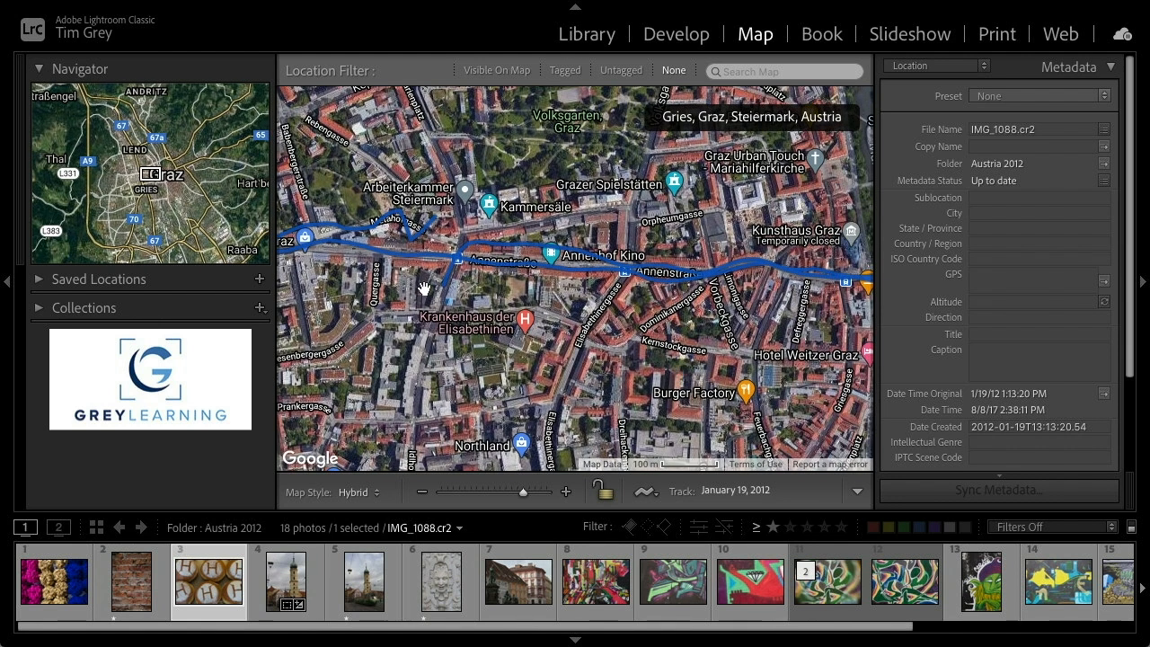
{"action": "mouse_move", "coordinate": [420, 239]}
Select the first seven photos in the filmstrip, from the yarn photo to the seventh image
{"action": "left_click", "coordinate": [649, 494]}
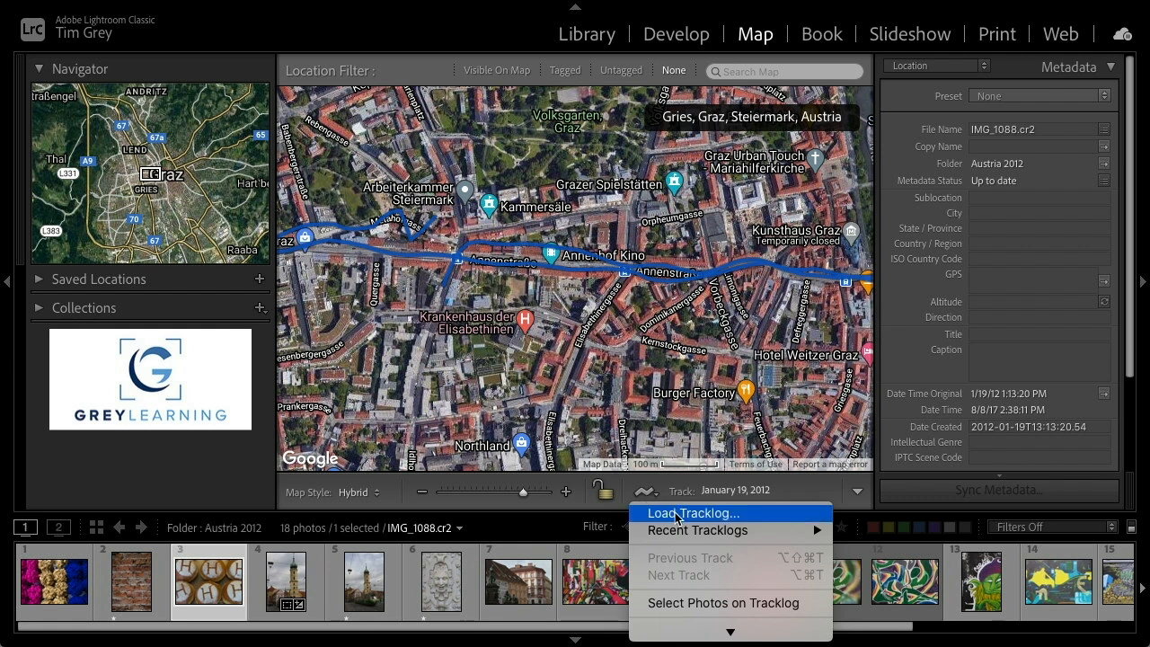
{"action": "scroll", "coordinate": [676, 519], "scroll_direction": "down", "scroll_amount": 2}
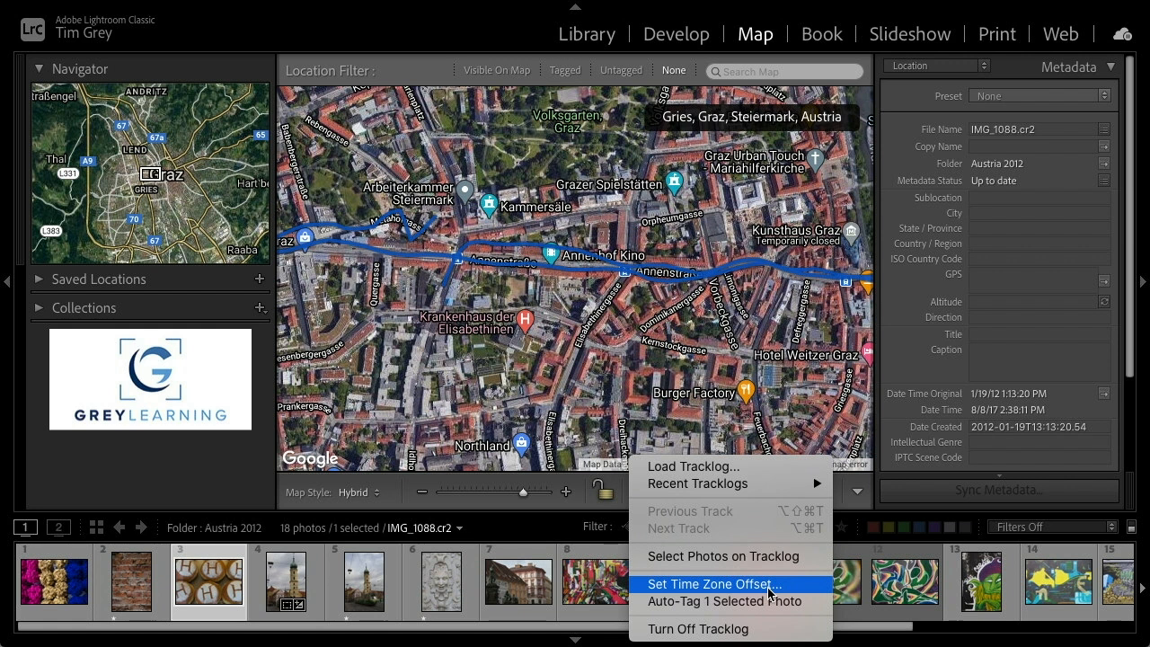
{"action": "left_click", "coordinate": [191, 583]}
{"action": "left_click", "coordinate": [31, 586]}
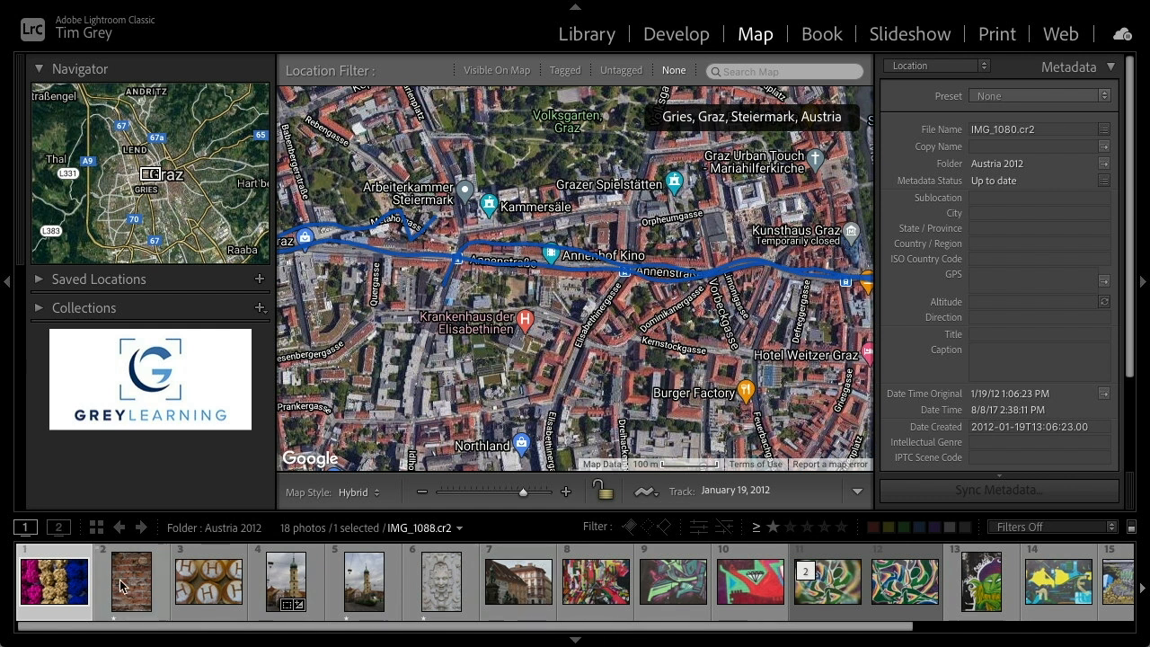
{"action": "left_click", "coordinate": [520, 588], "text": "shift"}
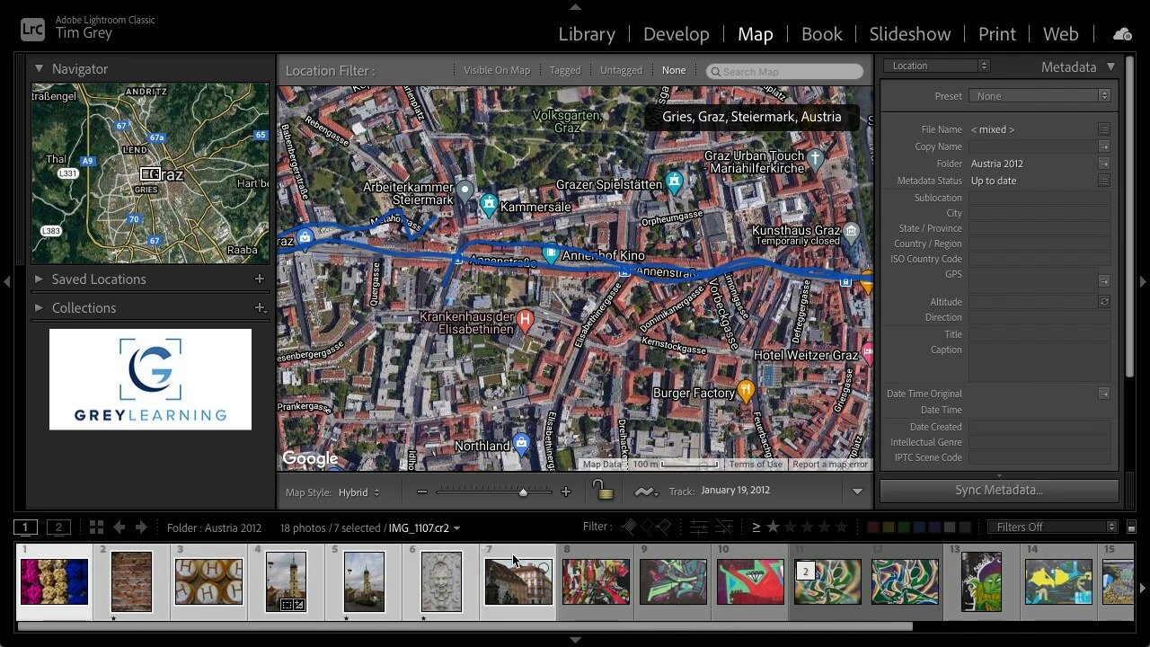
Set the tracklog's time zone offset to +7.0 hours for the selected photos
{"action": "left_click", "coordinate": [645, 492]}
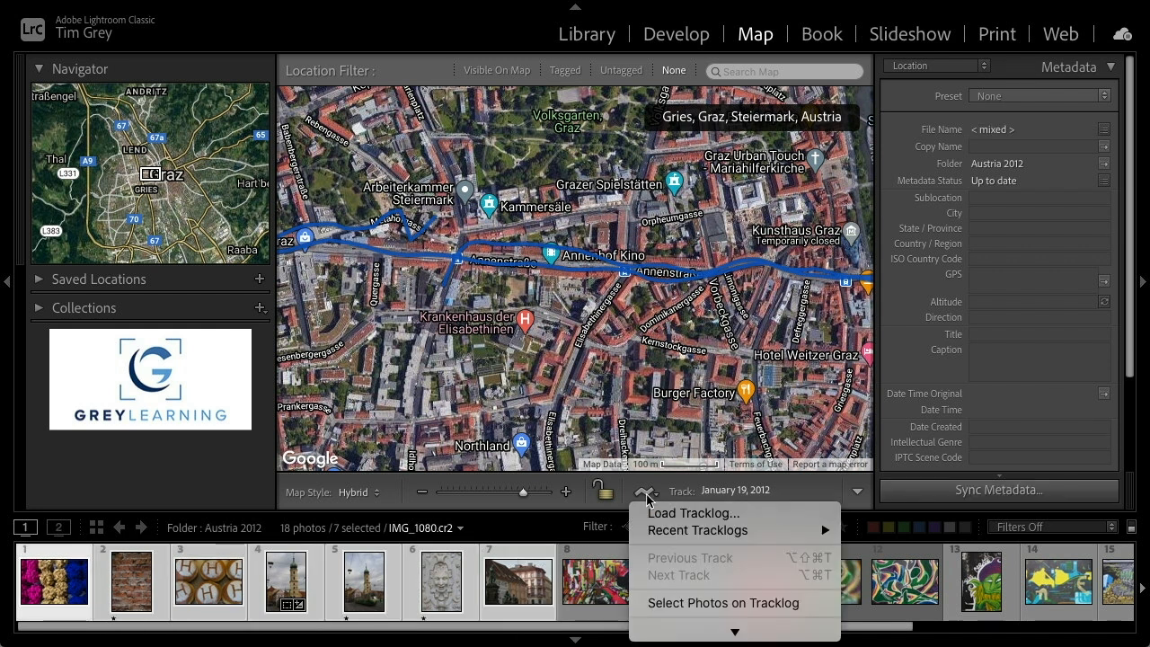
{"action": "scroll", "coordinate": [683, 528], "scroll_direction": "down", "scroll_amount": 2}
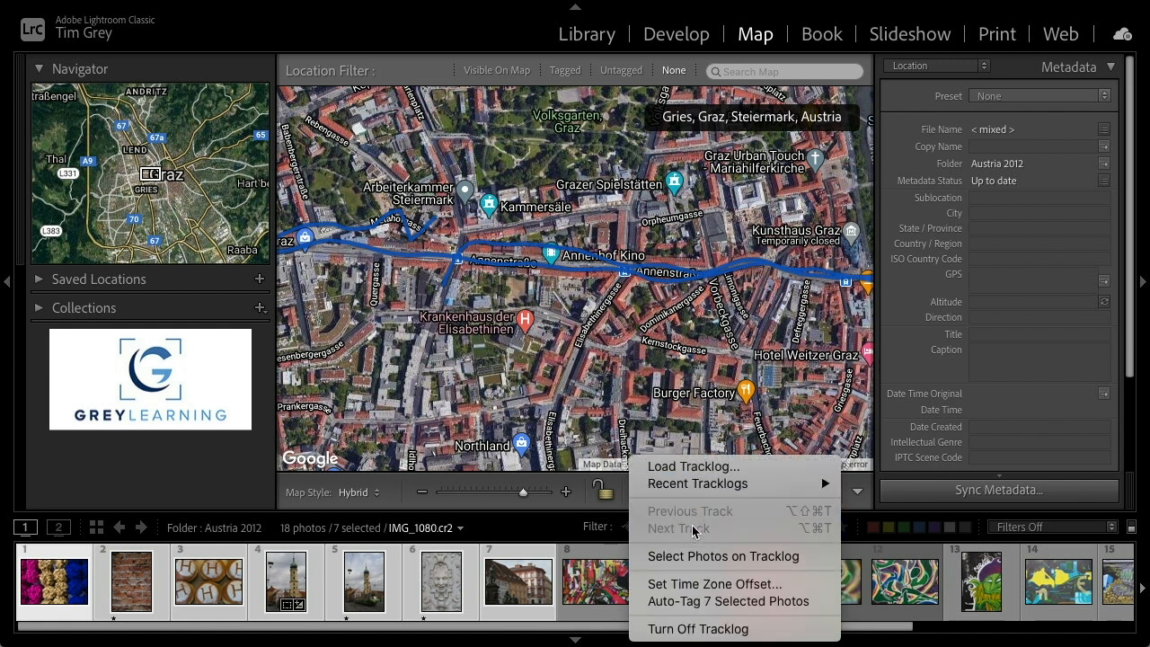
{"action": "left_click", "coordinate": [765, 590]}
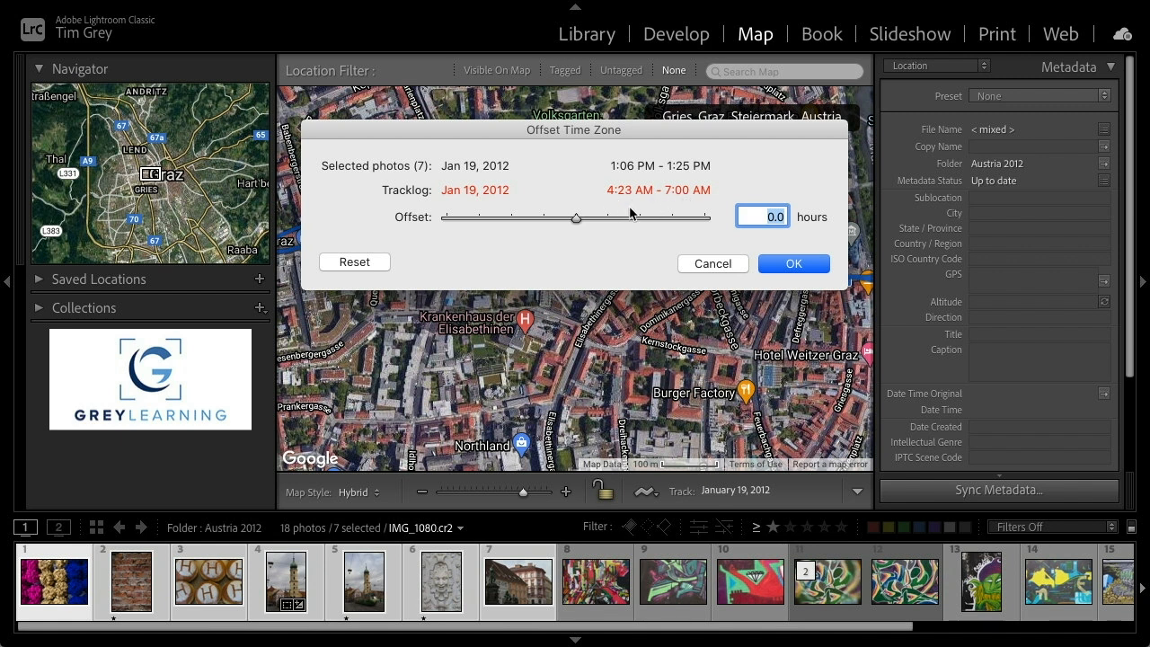
{"action": "mouse_move", "coordinate": [577, 218]}
{"action": "left_mouse_down"}
{"action": "mouse_move", "coordinate": [567, 219]}
{"action": "mouse_move", "coordinate": [602, 217]}
{"action": "mouse_move", "coordinate": [523, 218]}
{"action": "mouse_move", "coordinate": [581, 221]}
{"action": "left_mouse_up"}
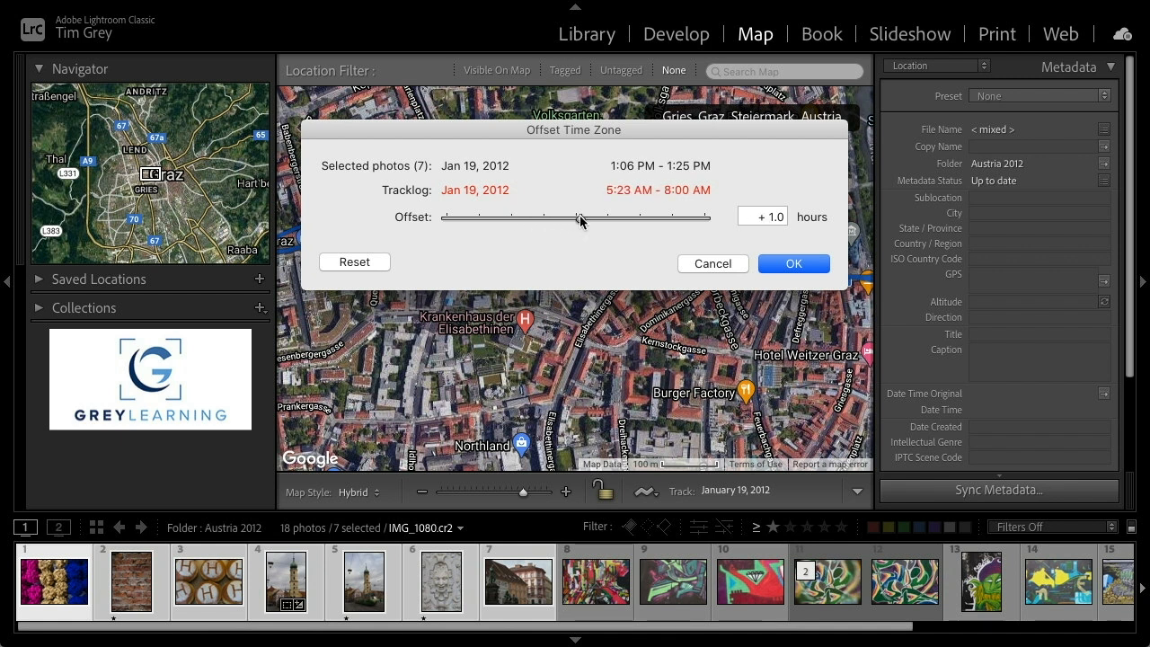
{"action": "left_click_drag", "start_coordinate": [579, 216], "coordinate": [584, 221]}
{"action": "left_click_drag", "start_coordinate": [585, 216], "coordinate": [616, 218]}
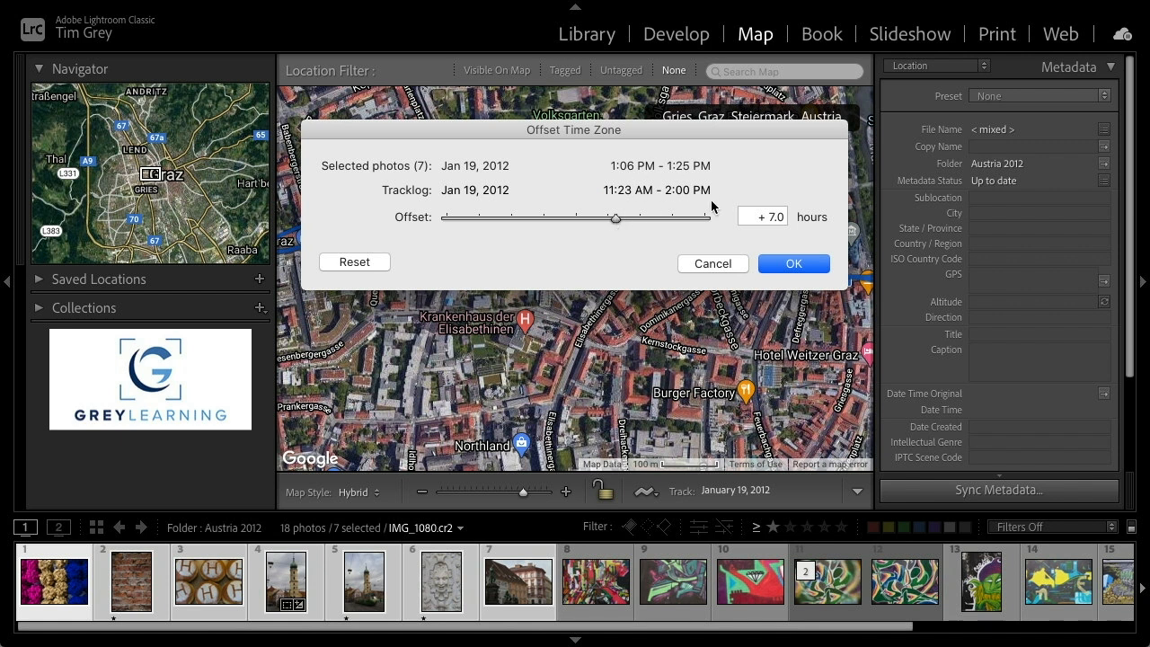
{"action": "left_click", "coordinate": [797, 266]}
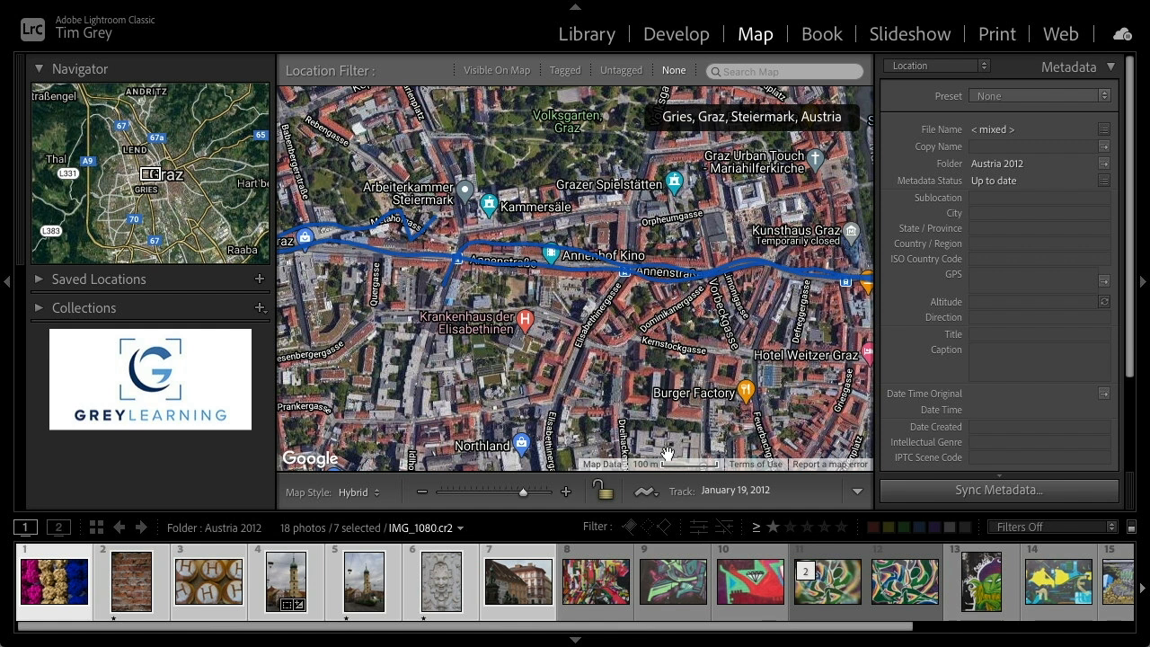
Auto-tag the seven selected photos with locations from the tracklog
{"action": "left_click", "coordinate": [651, 493]}
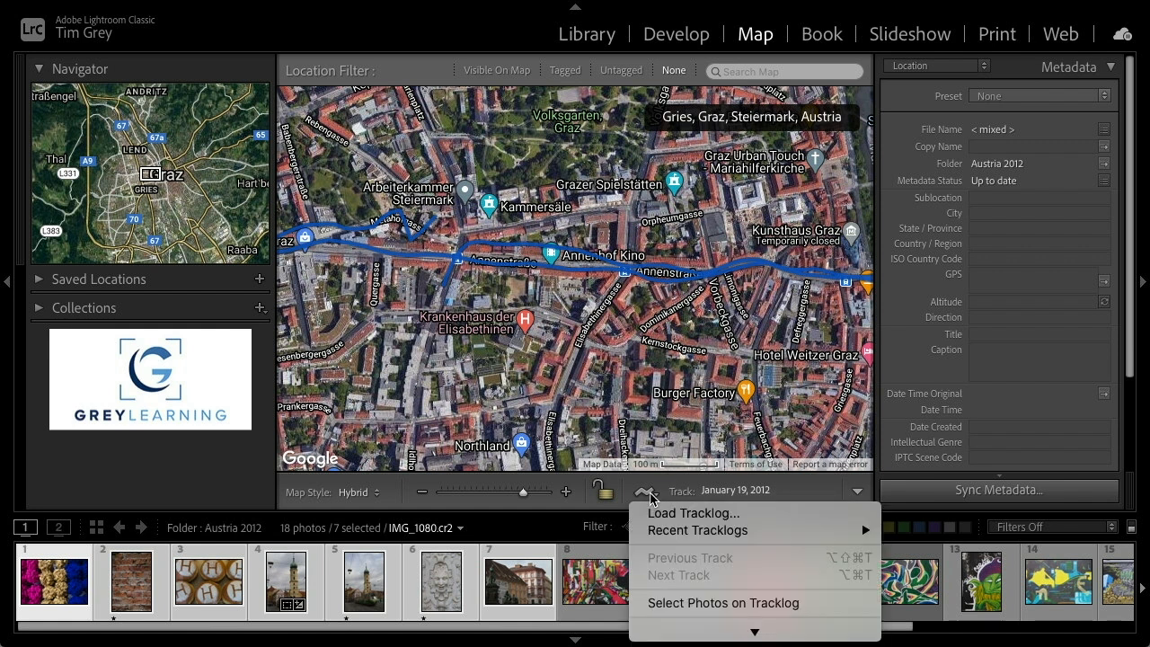
{"action": "scroll", "coordinate": [686, 538], "scroll_direction": "down", "scroll_amount": 3}
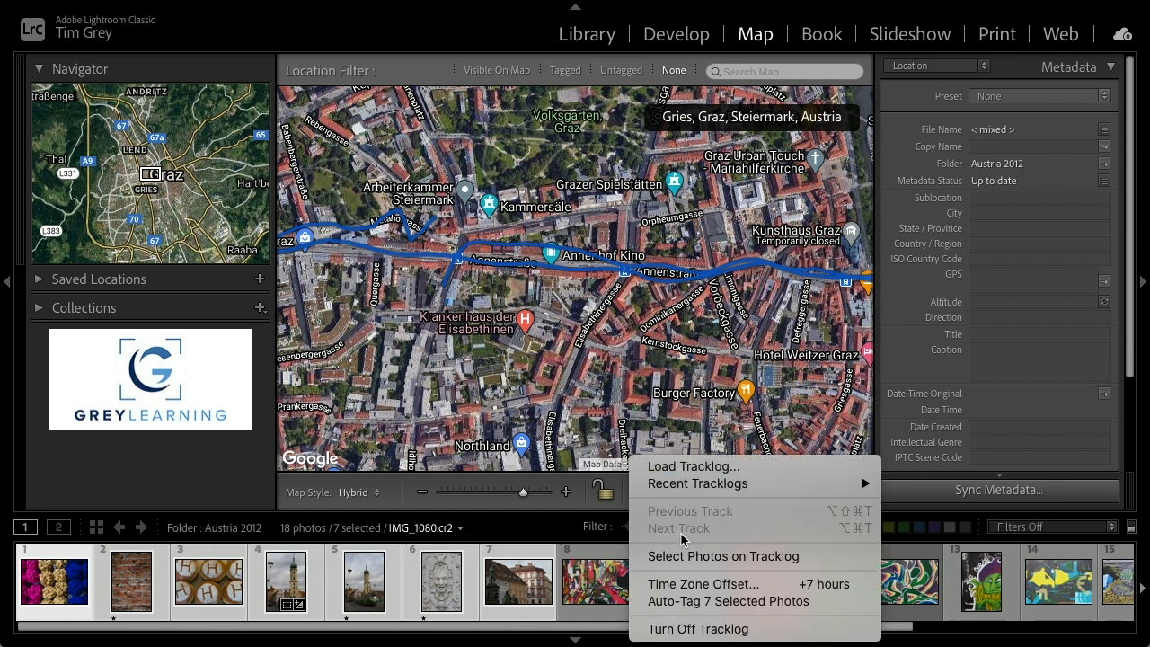
{"action": "left_click", "coordinate": [735, 611]}
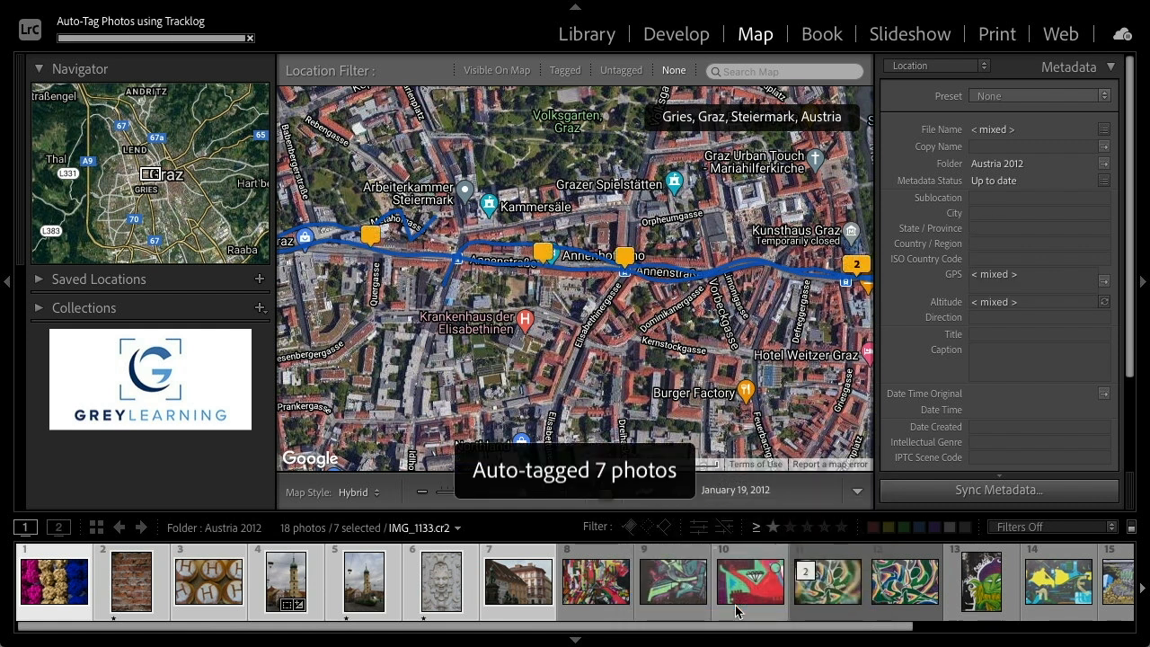
Zoom in on the tagged photo markers near the Kunsthaus and preview the two-photo marker
{"action": "left_click_drag", "start_coordinate": [678, 405], "coordinate": [413, 382]}
{"action": "left_click_drag", "start_coordinate": [496, 356], "coordinate": [481, 386]}
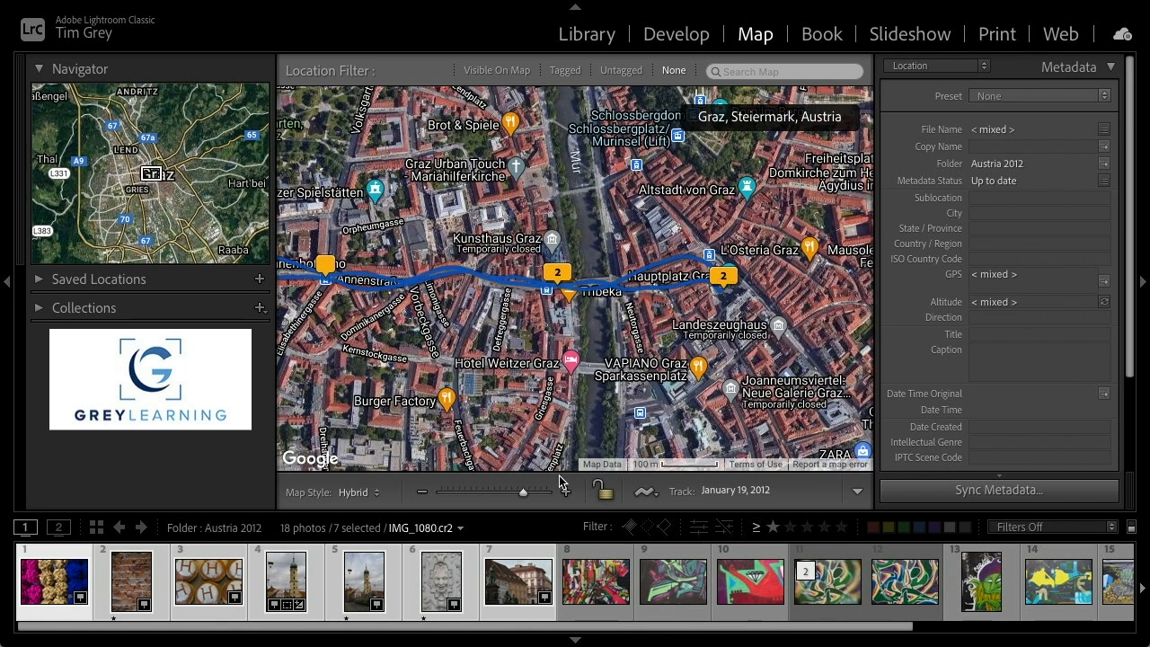
{"action": "left_click", "coordinate": [566, 492]}
{"action": "left_click", "coordinate": [566, 493]}
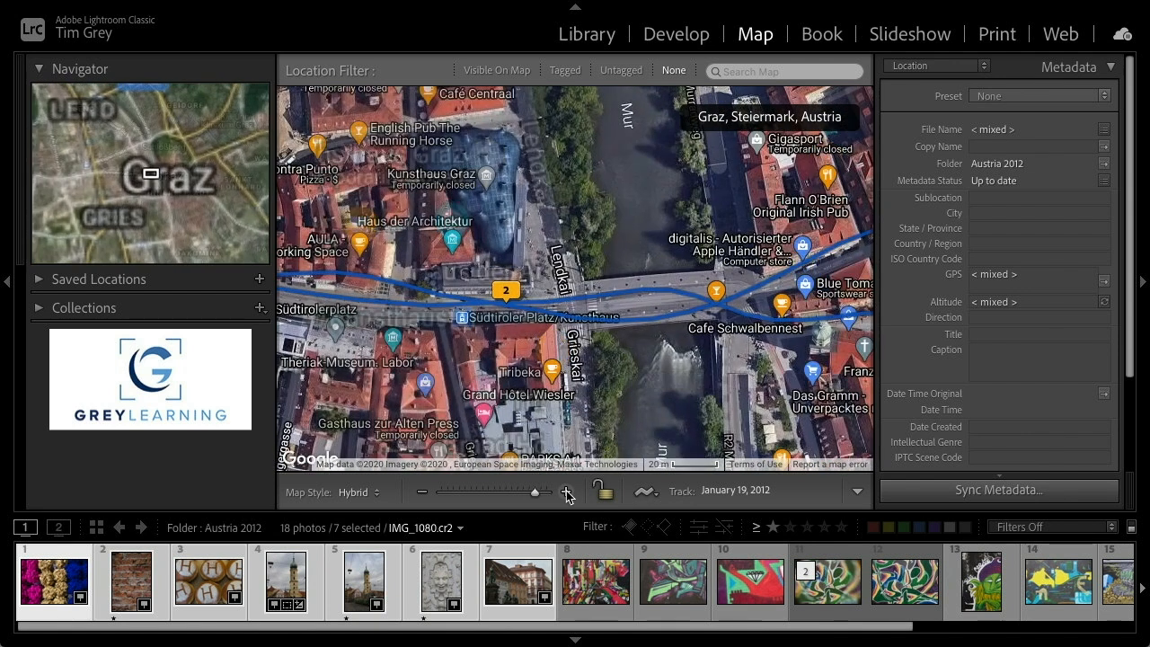
{"action": "left_click", "coordinate": [515, 293]}
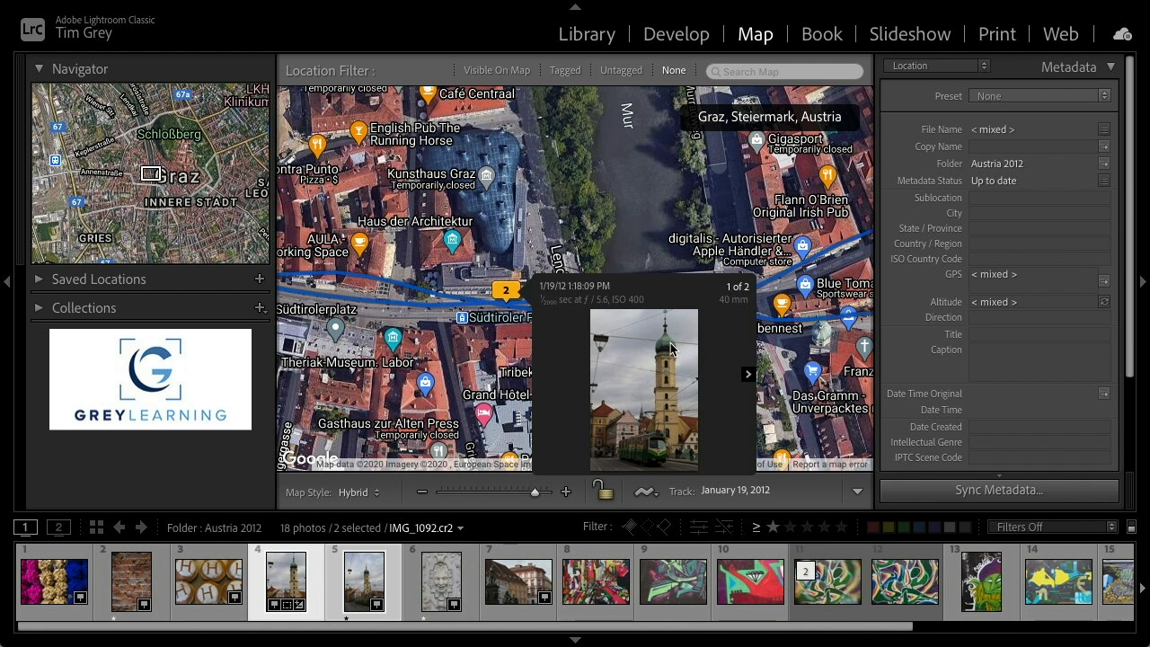
Zoom further along the track by the Erzherzog-Johann-Brücke and select the church tower photo in the filmstrip
{"action": "left_click", "coordinate": [494, 373]}
{"action": "left_click", "coordinate": [567, 492]}
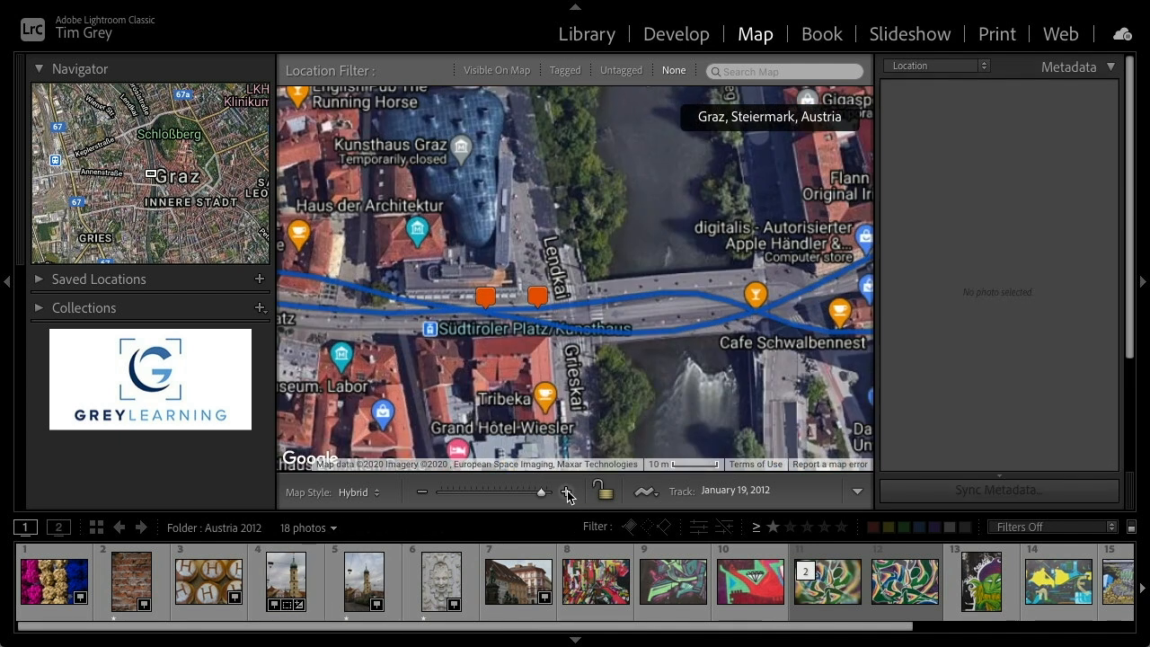
{"action": "left_click_drag", "start_coordinate": [651, 388], "coordinate": [436, 343]}
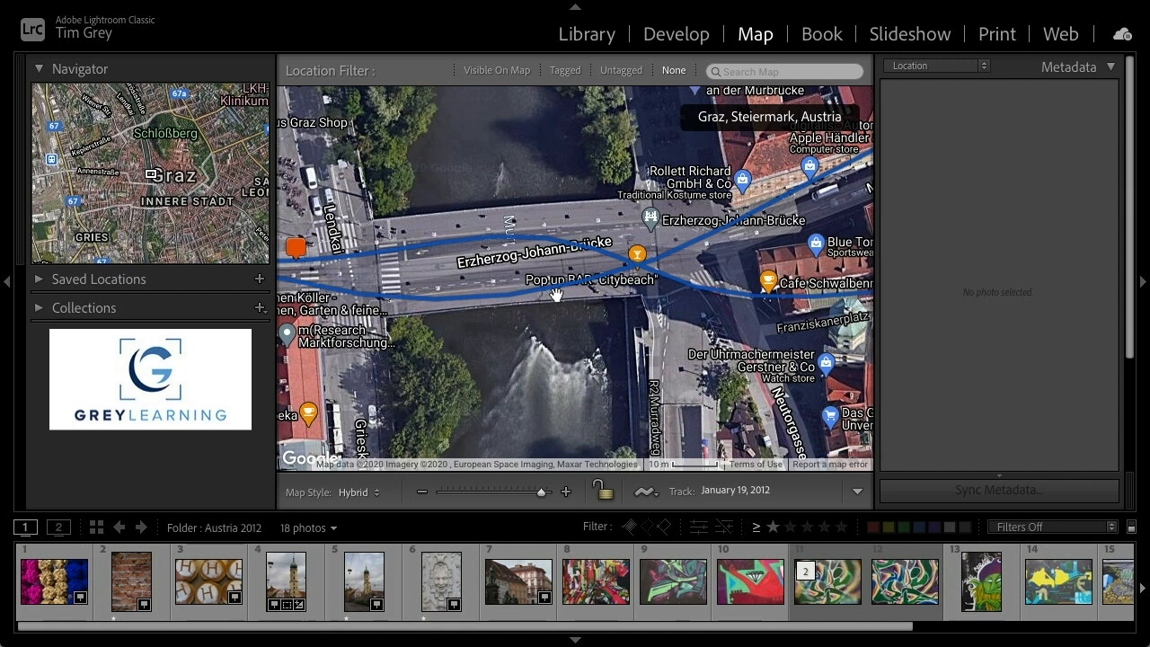
{"action": "left_click_drag", "start_coordinate": [683, 331], "coordinate": [508, 313]}
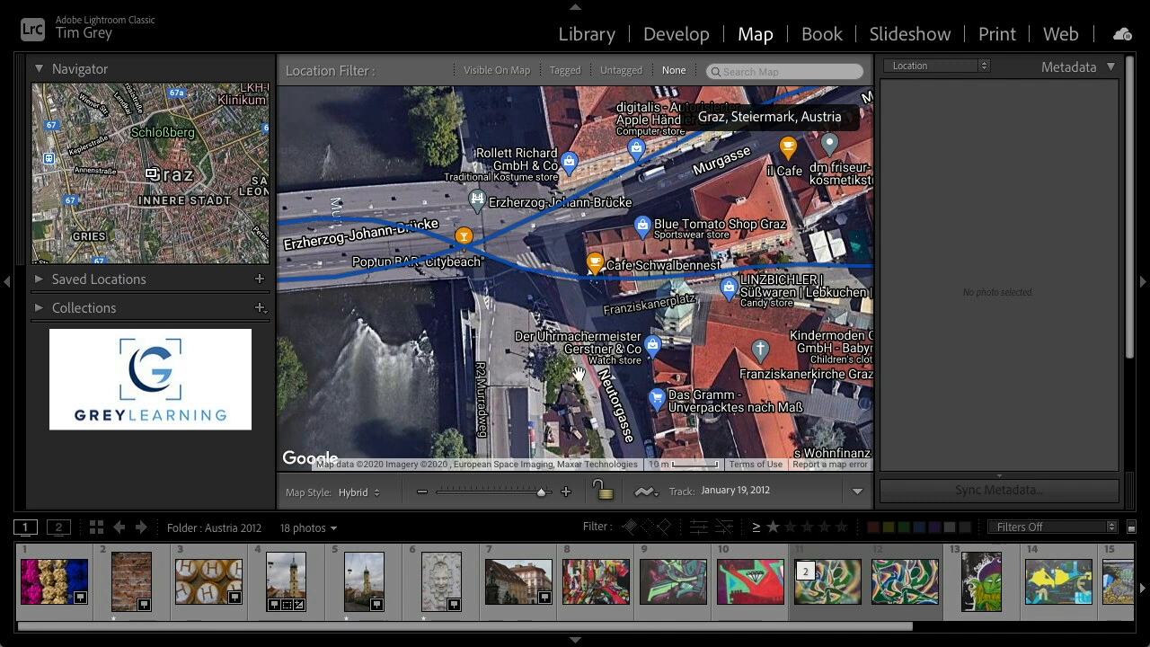
{"action": "left_click", "coordinate": [282, 580]}
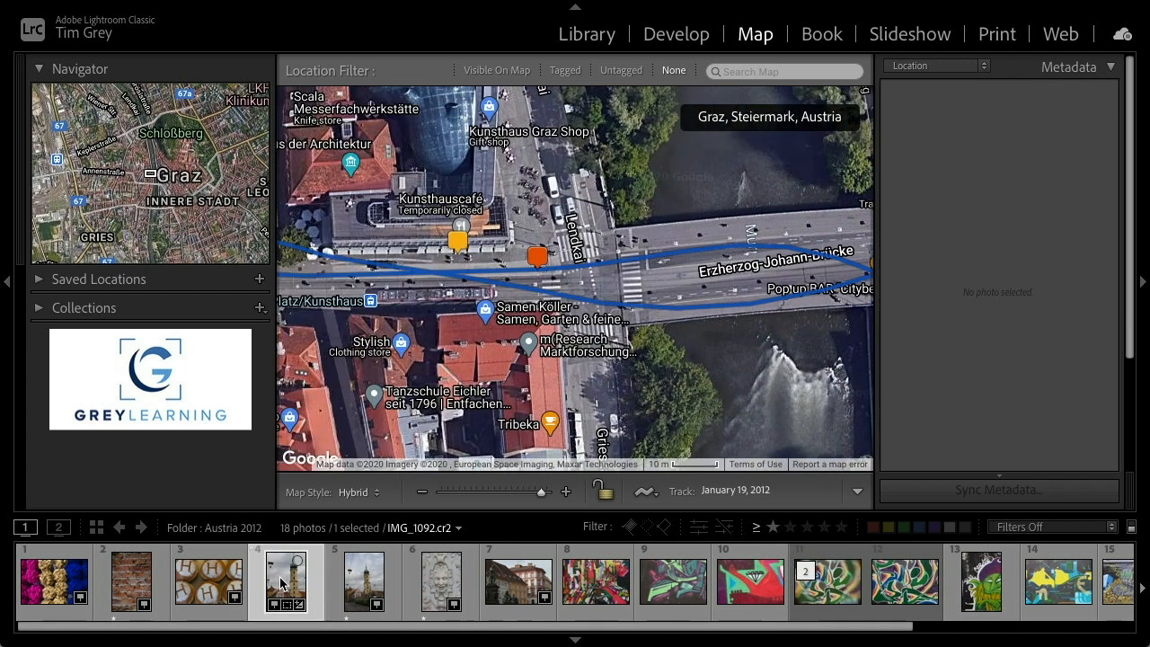
Select the neighbouring church tower photos in the filmstrip to compare their map markers and GPS metadata
{"action": "left_click", "coordinate": [364, 584]}
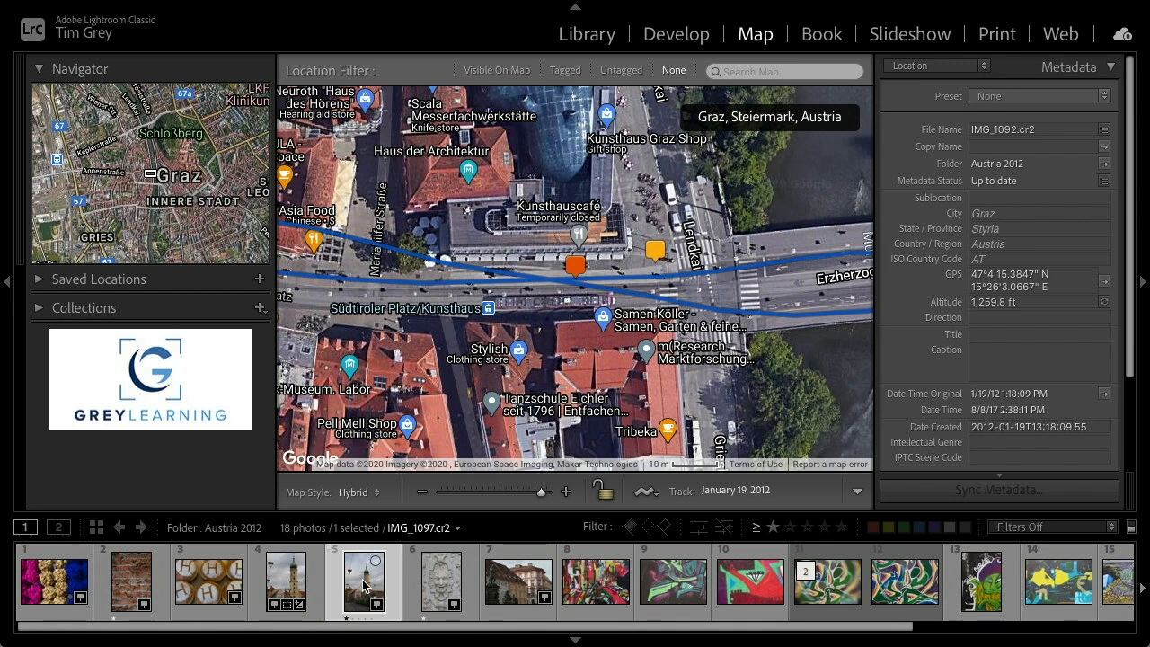
{"action": "left_click", "coordinate": [284, 586]}
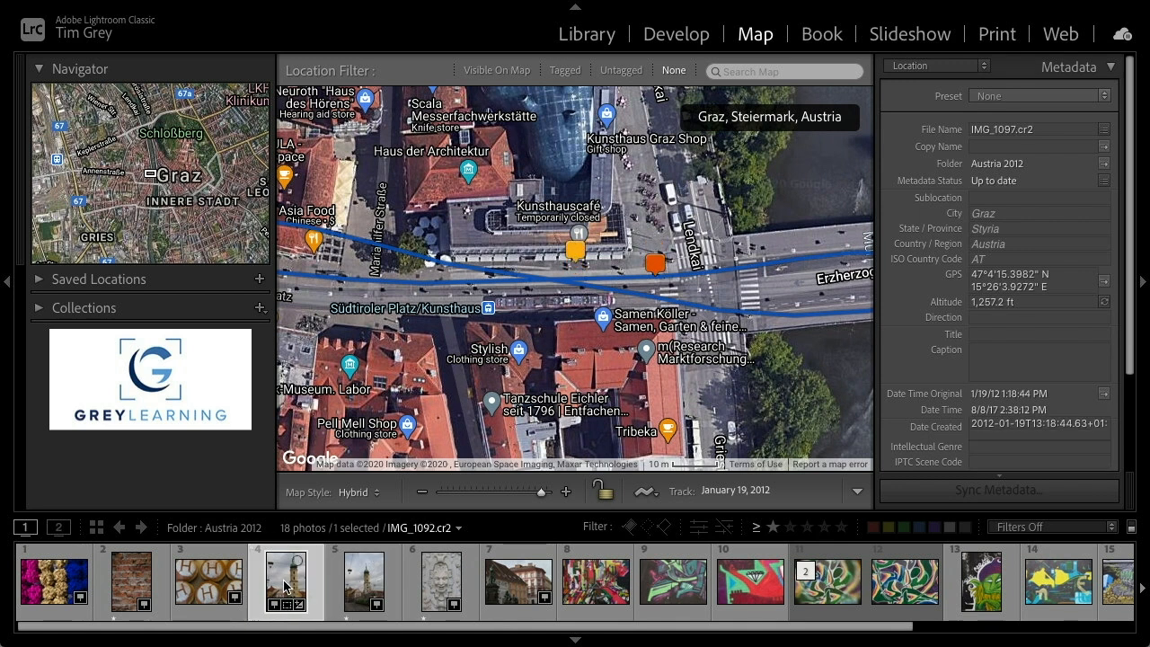
{"action": "left_click", "coordinate": [364, 584]}
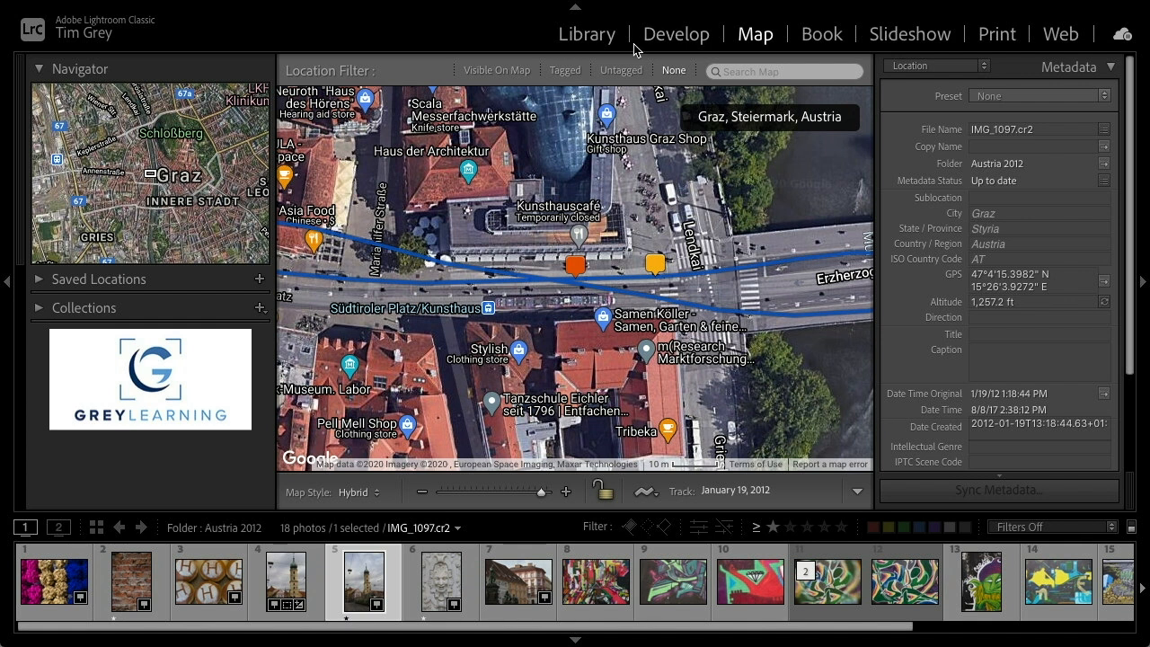
Switch the source to All Photographs in the catalog and return to the Map module
{"action": "left_click", "coordinate": [588, 36]}
{"action": "scroll", "coordinate": [207, 160], "scroll_direction": "up", "scroll_amount": 5}
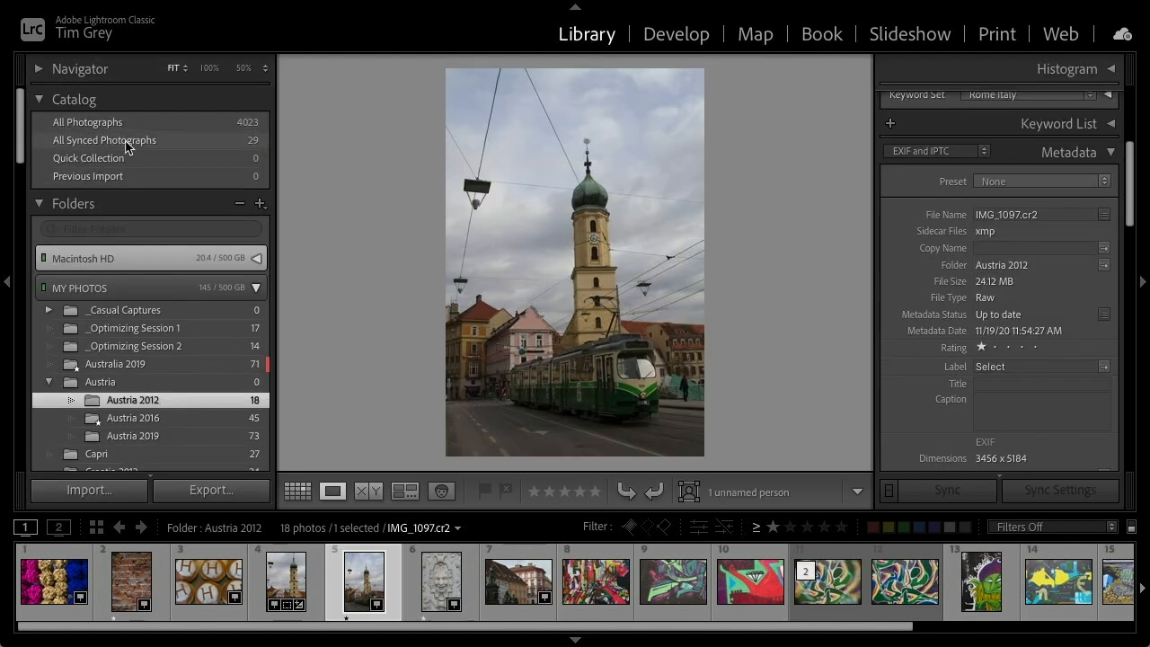
{"action": "left_click", "coordinate": [90, 123]}
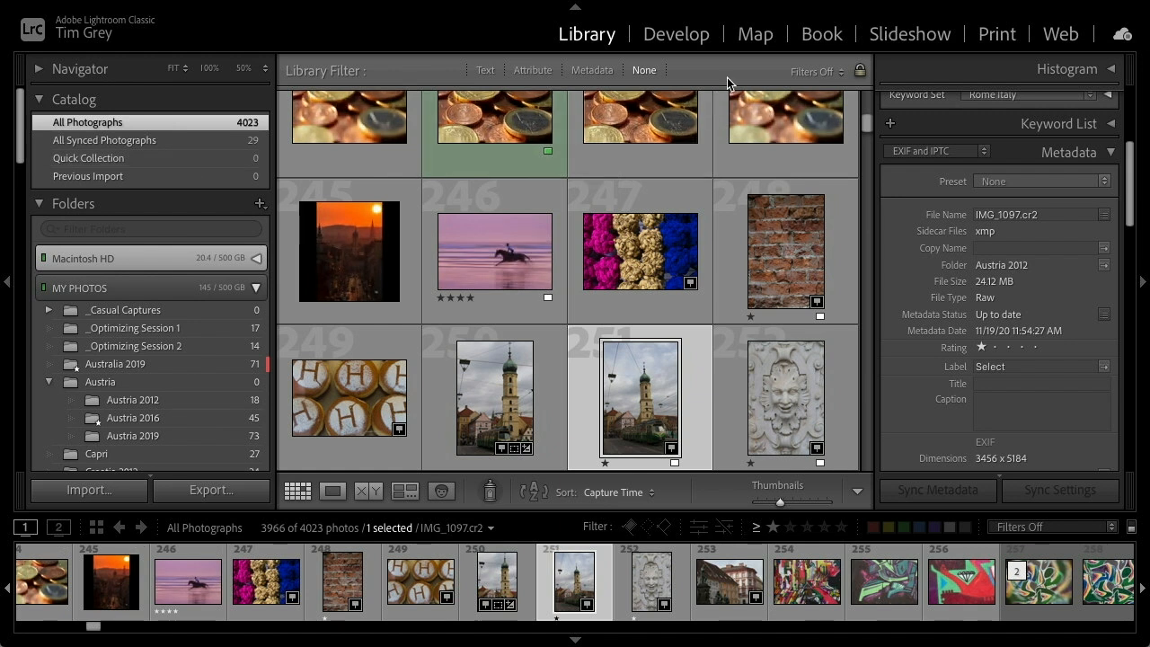
{"action": "left_click", "coordinate": [753, 41]}
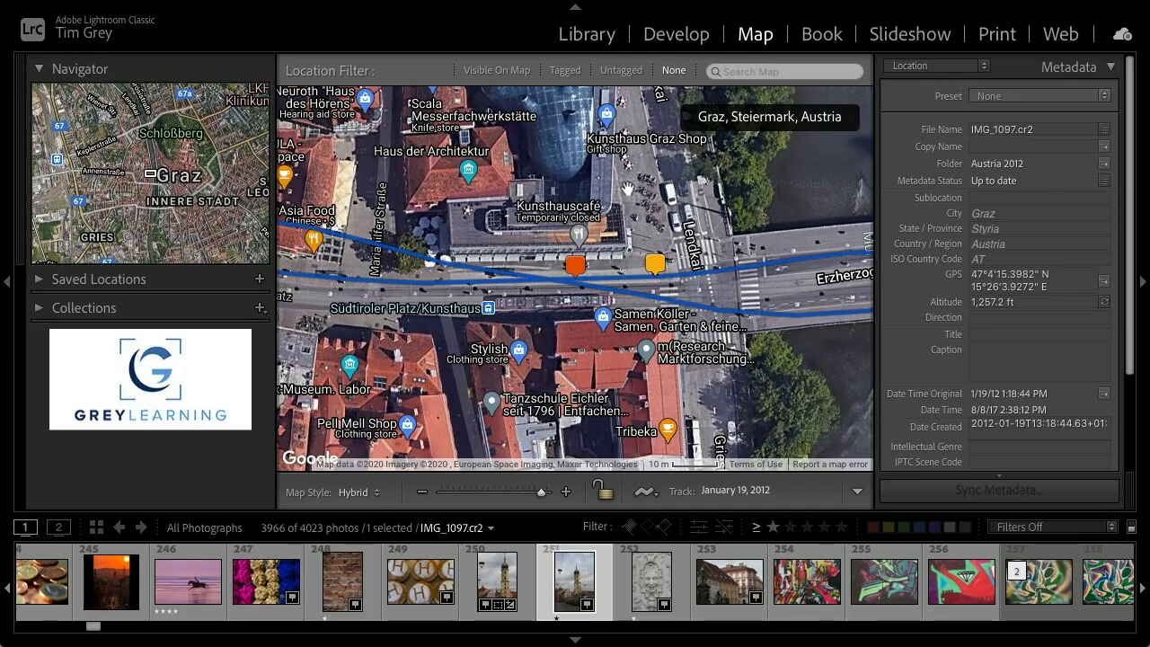
Zoom the map out to Europe to view all tagged photo locations and pan south toward Italy
{"action": "left_click", "coordinate": [421, 493]}
{"action": "left_click", "coordinate": [422, 493]}
{"action": "left_click", "coordinate": [421, 494]}
{"action": "left_click", "coordinate": [421, 493]}
{"action": "left_click", "coordinate": [423, 494]}
{"action": "left_click", "coordinate": [422, 493]}
{"action": "left_click", "coordinate": [423, 493]}
{"action": "left_click", "coordinate": [423, 494]}
{"action": "left_click", "coordinate": [422, 494]}
{"action": "left_click", "coordinate": [423, 493]}
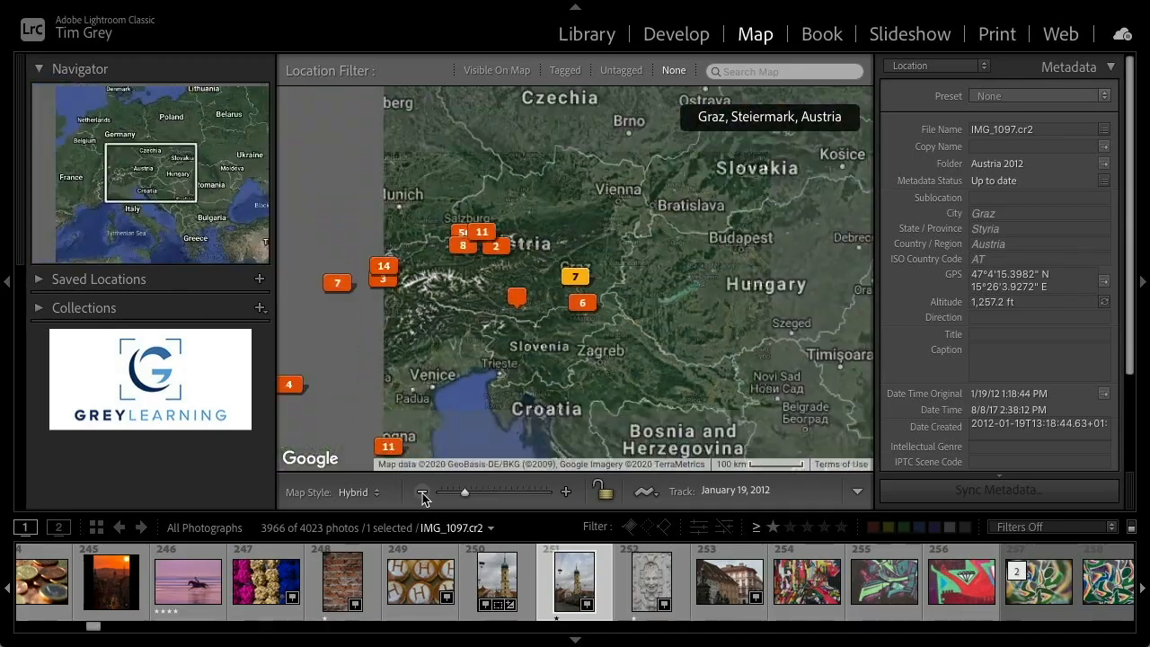
{"action": "left_click", "coordinate": [422, 493]}
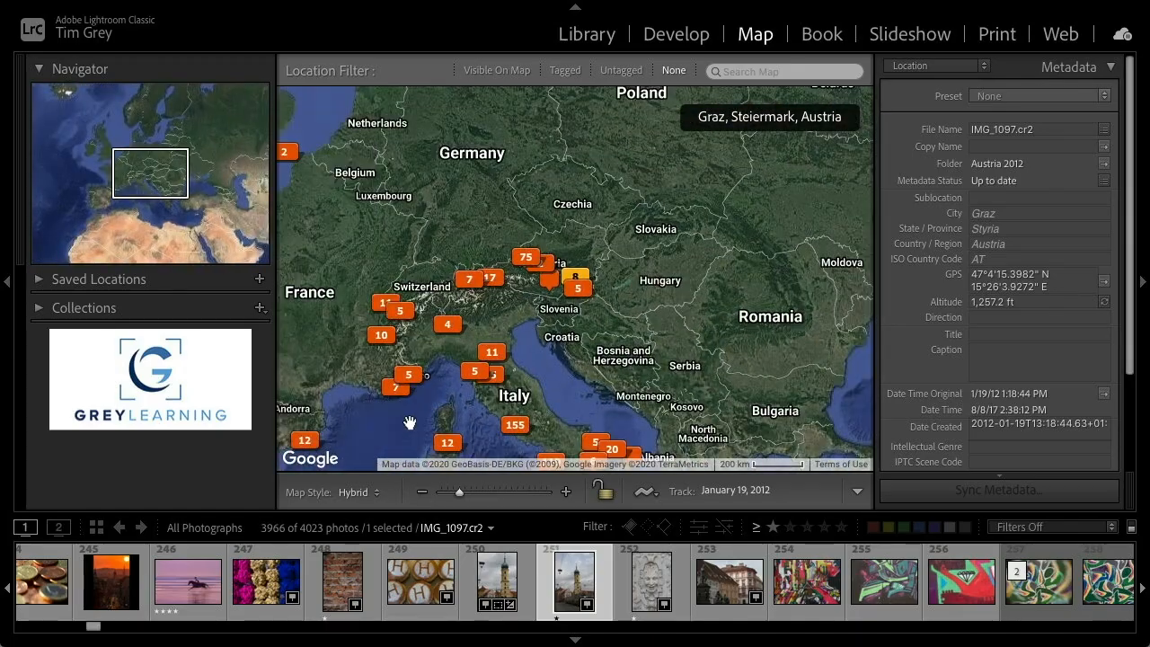
{"action": "left_click_drag", "start_coordinate": [405, 431], "coordinate": [458, 308]}
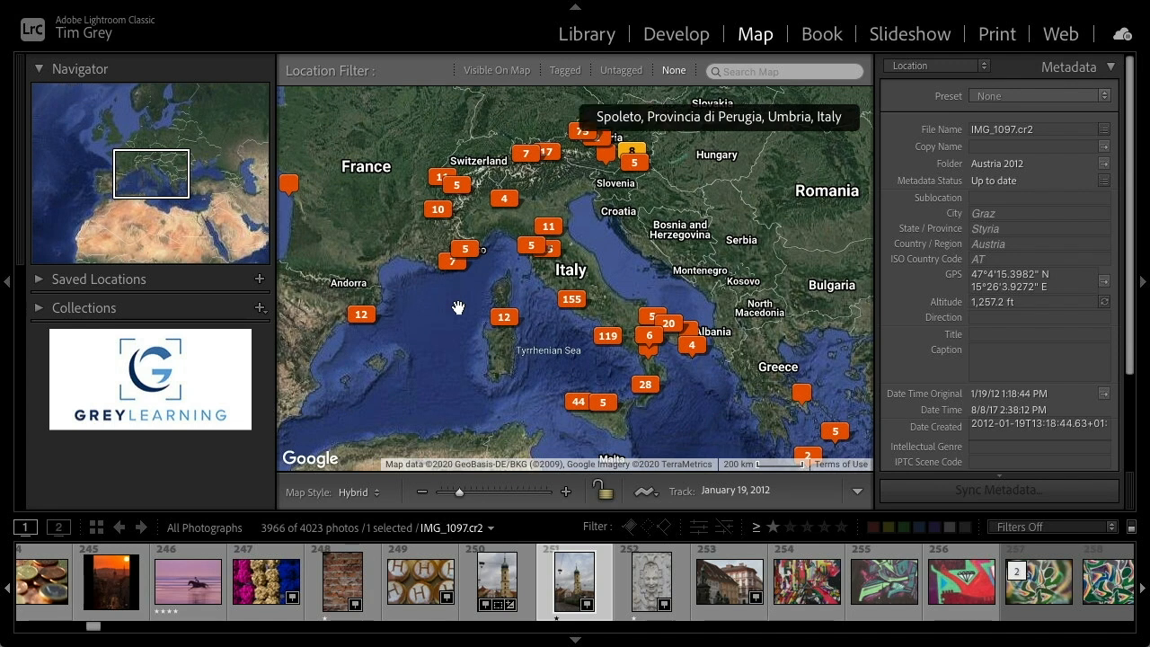
Zoom into northern Sardinia, select the two-photo marker near La Maddalena and preview the five-photo marker
{"action": "scroll", "coordinate": [461, 347], "scroll_direction": "down", "scroll_amount": 2}
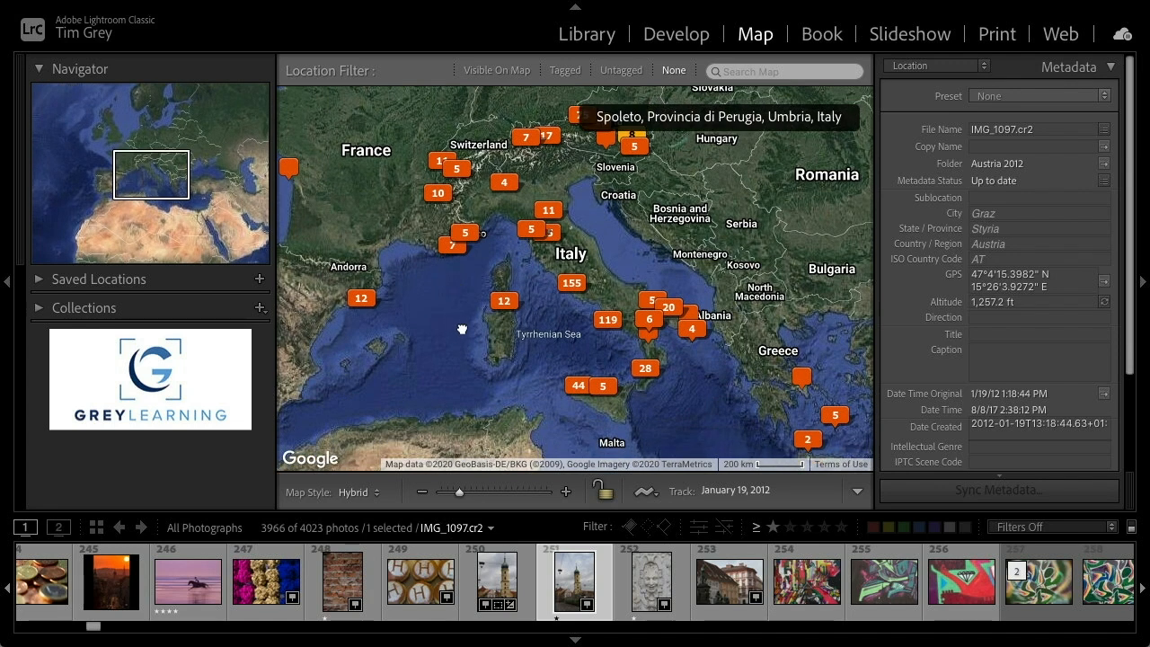
{"action": "left_click", "coordinate": [567, 492]}
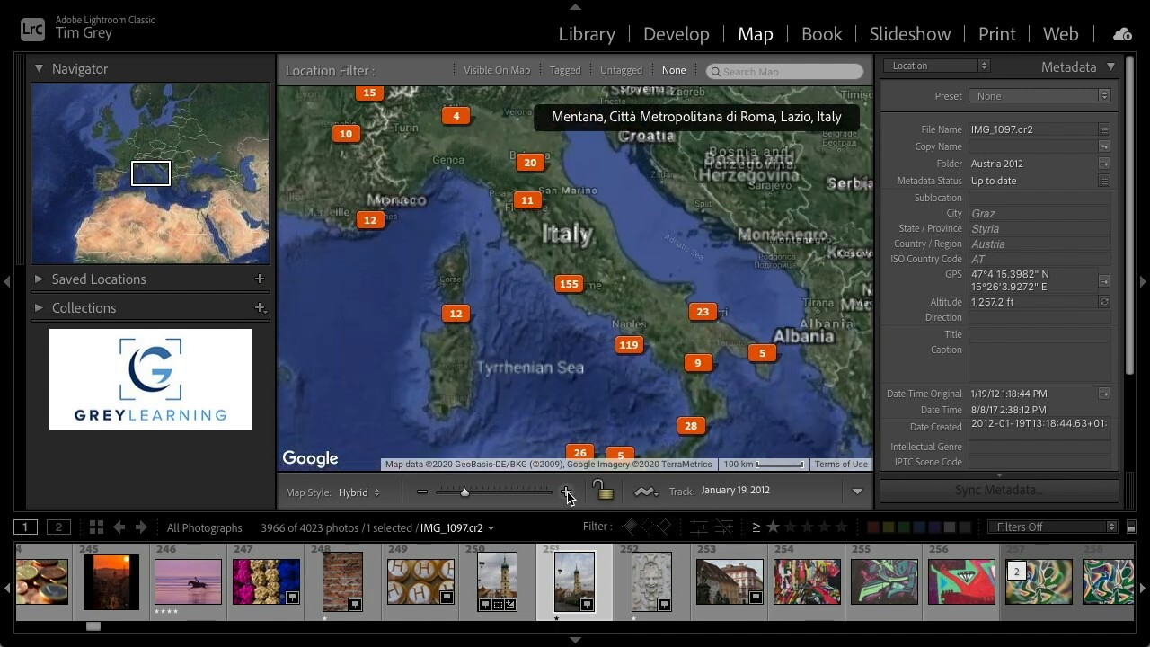
{"action": "left_click", "coordinate": [567, 492]}
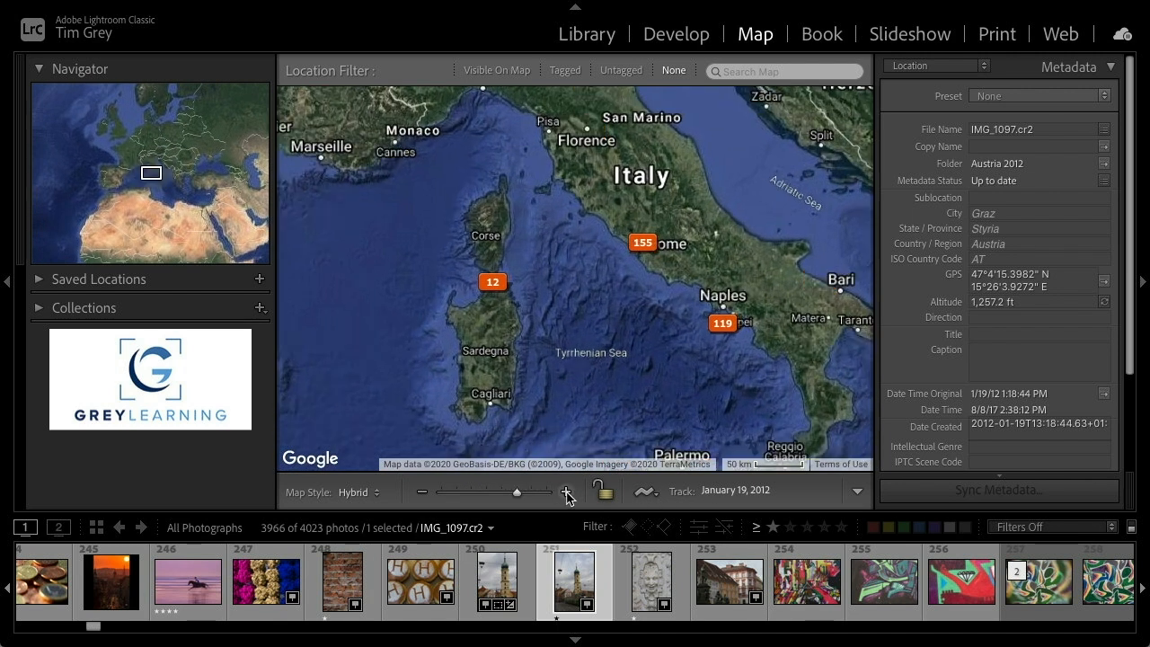
{"action": "left_click", "coordinate": [567, 494]}
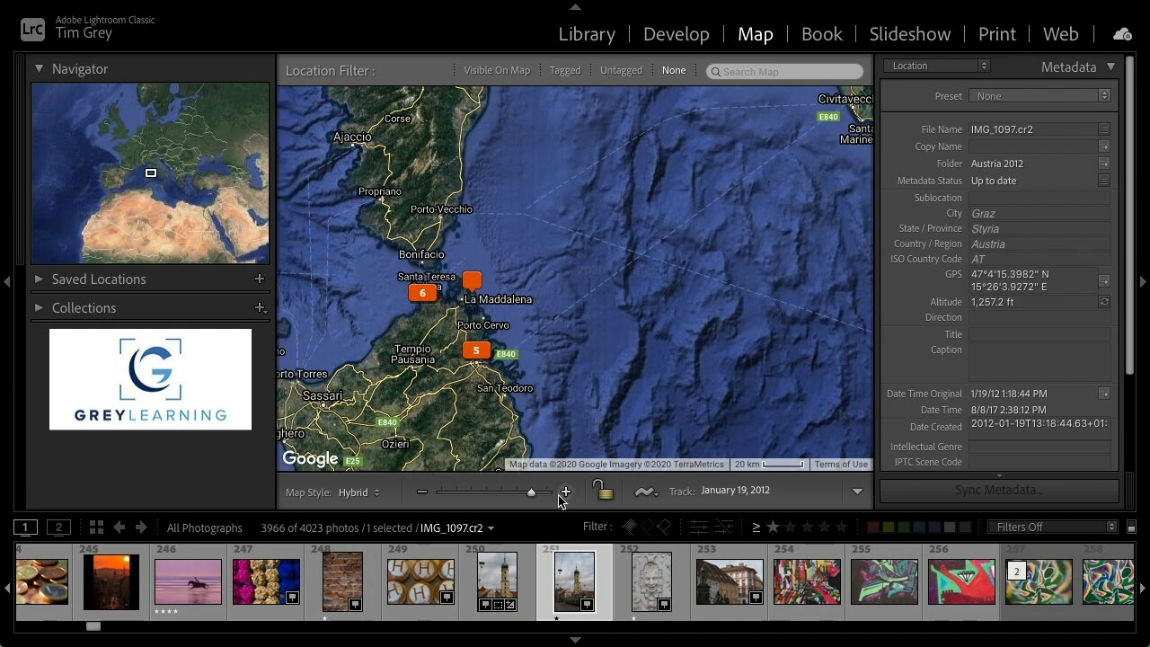
{"action": "left_click", "coordinate": [566, 492]}
{"action": "left_click_drag", "start_coordinate": [502, 462], "coordinate": [585, 431]}
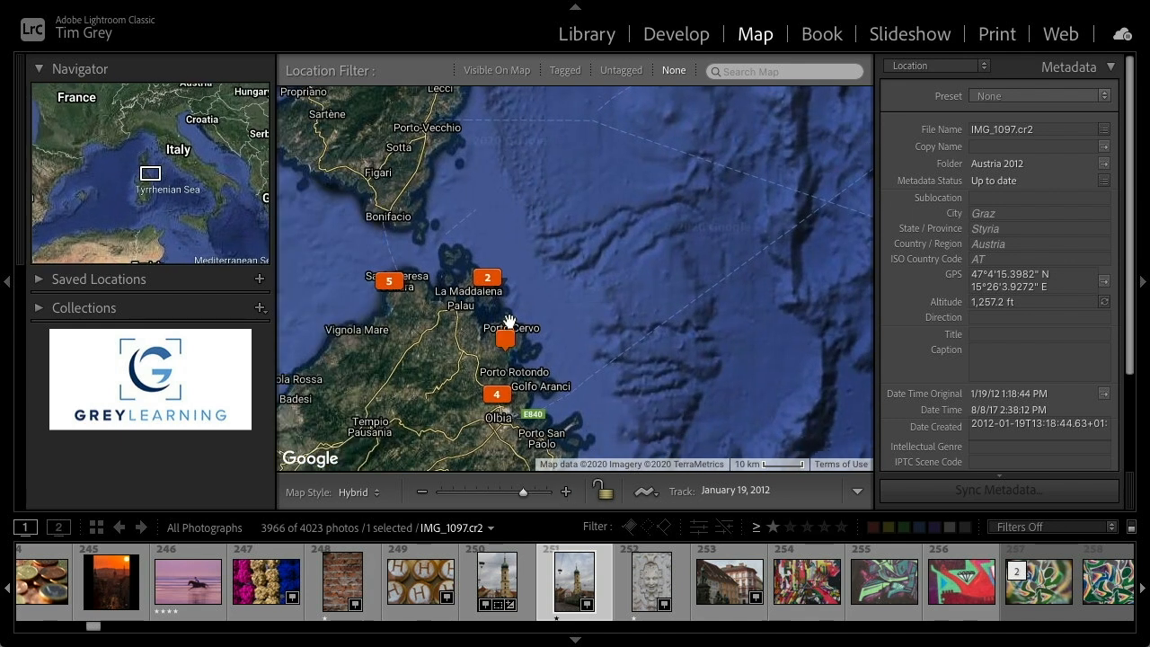
{"action": "left_click", "coordinate": [493, 291]}
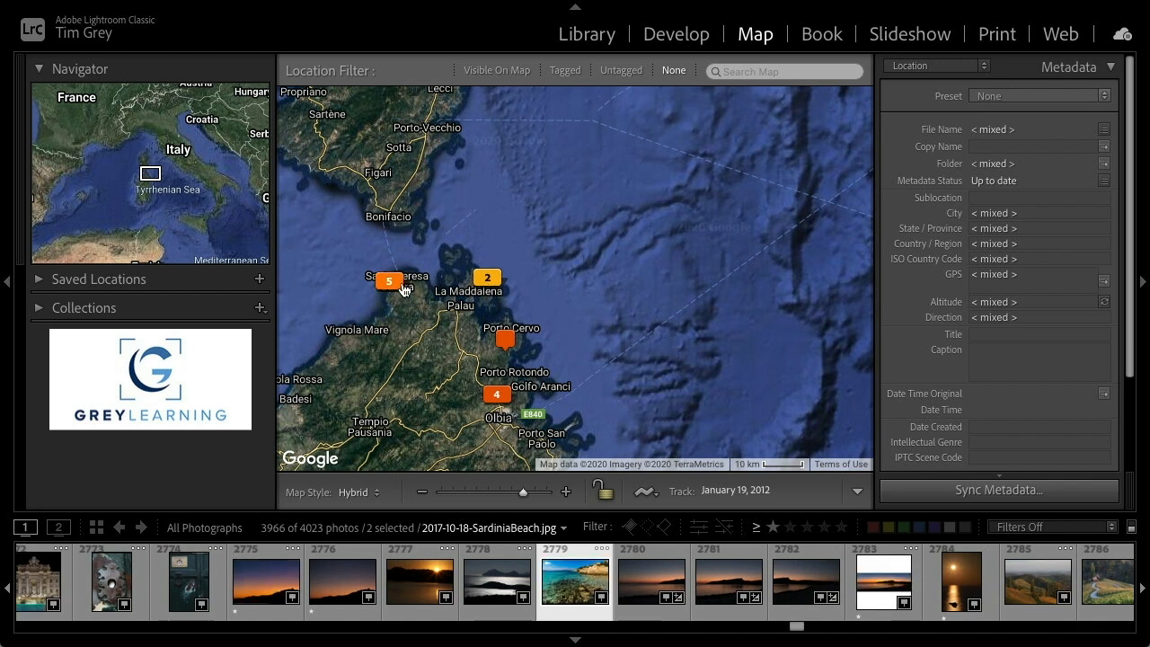
{"action": "mouse_move", "coordinate": [403, 286]}
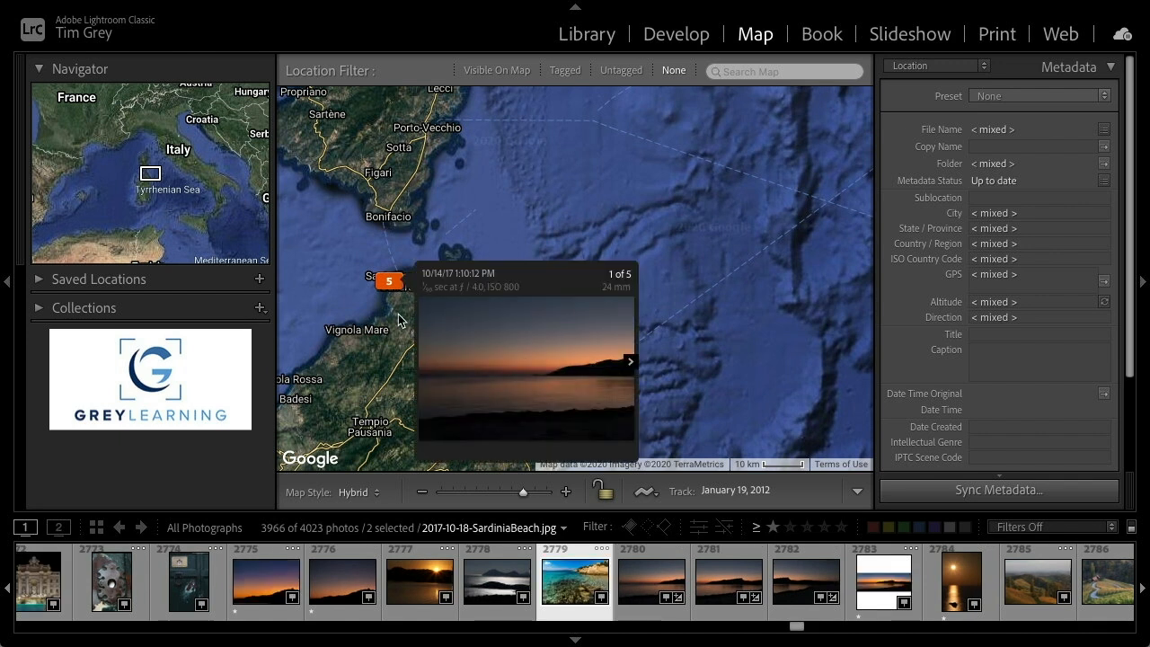
Zoom out, pan east to Greece and select the two-photo marker near Crete
{"action": "left_click", "coordinate": [421, 493]}
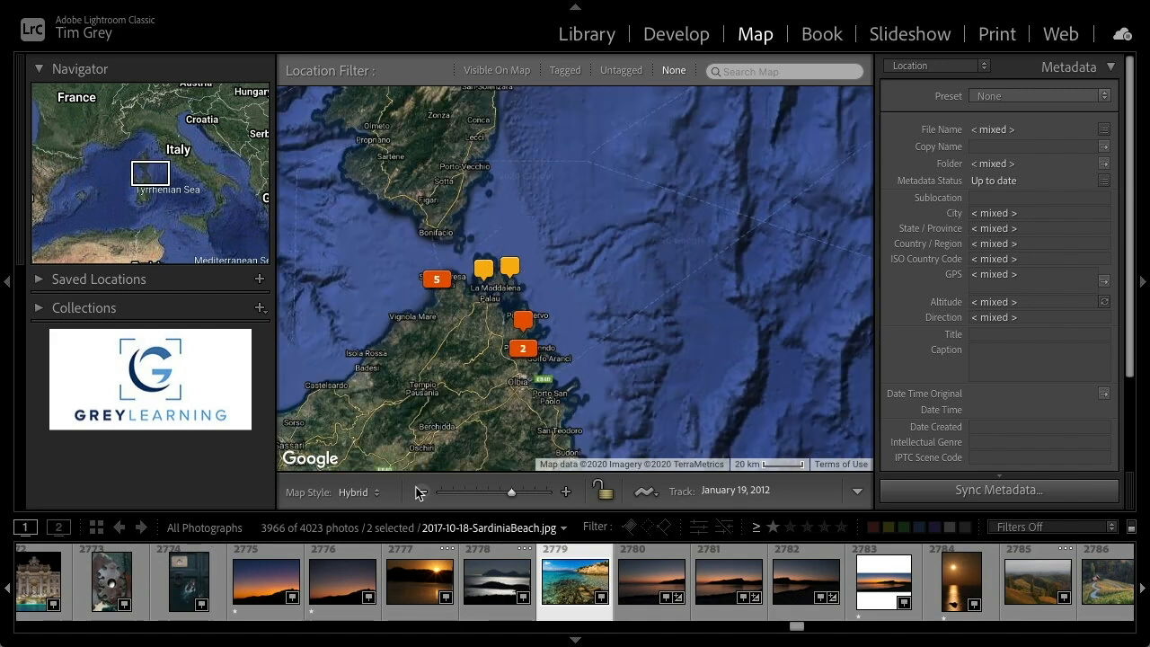
{"action": "left_click", "coordinate": [420, 493]}
{"action": "left_click", "coordinate": [421, 492]}
{"action": "left_click", "coordinate": [421, 493]}
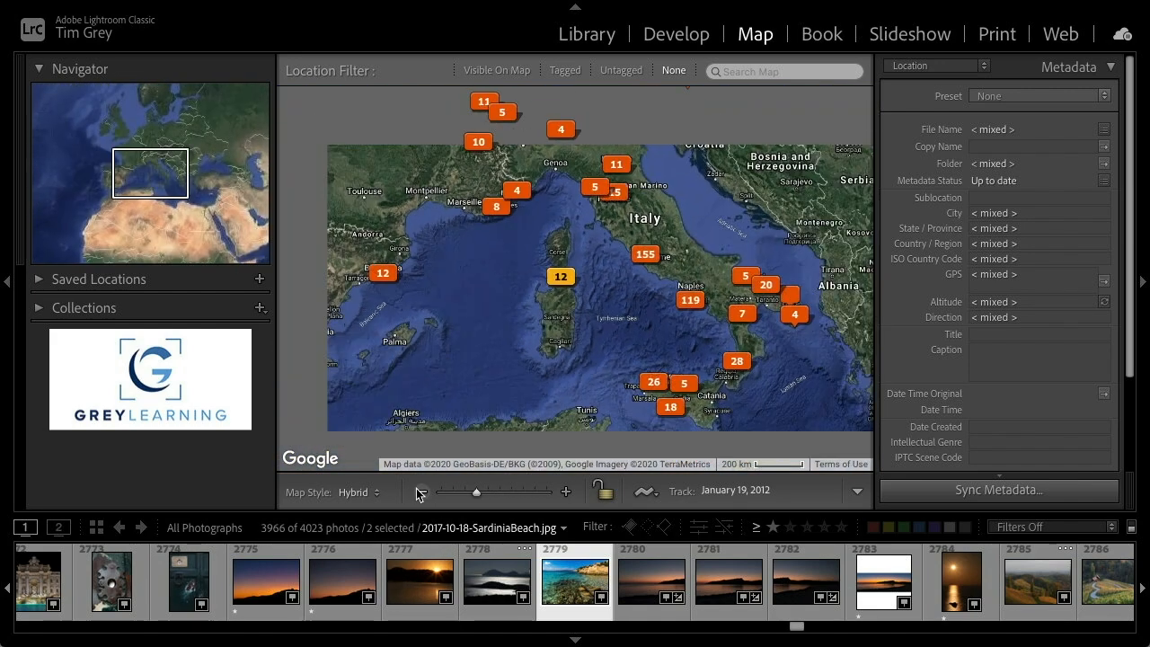
{"action": "left_click_drag", "start_coordinate": [450, 375], "coordinate": [400, 274]}
{"action": "left_click_drag", "start_coordinate": [703, 371], "coordinate": [485, 330]}
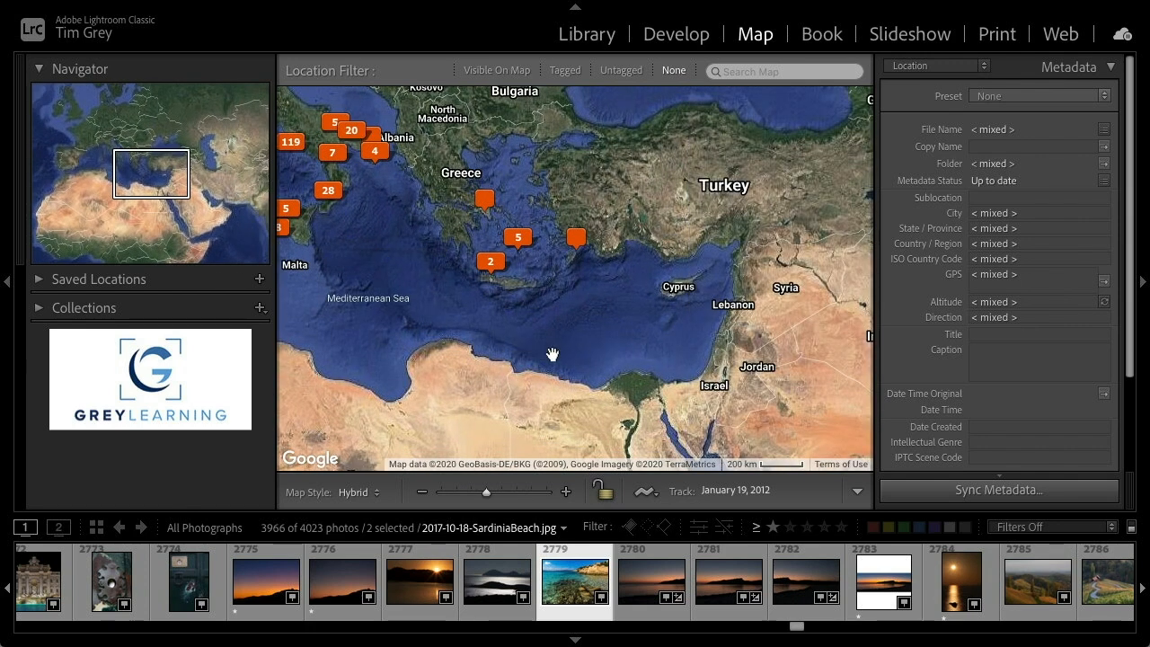
{"action": "left_click", "coordinate": [490, 262]}
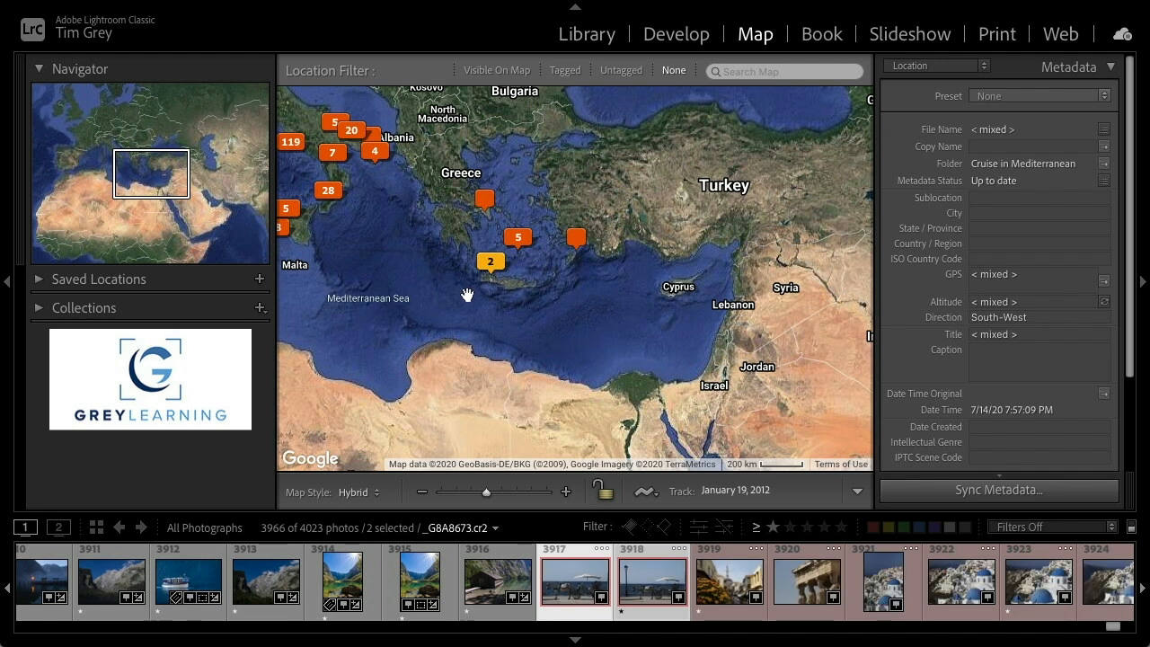
Pan and zoom the map from Greece across southern Italy to the island of Capri
{"action": "left_click_drag", "start_coordinate": [384, 258], "coordinate": [508, 309]}
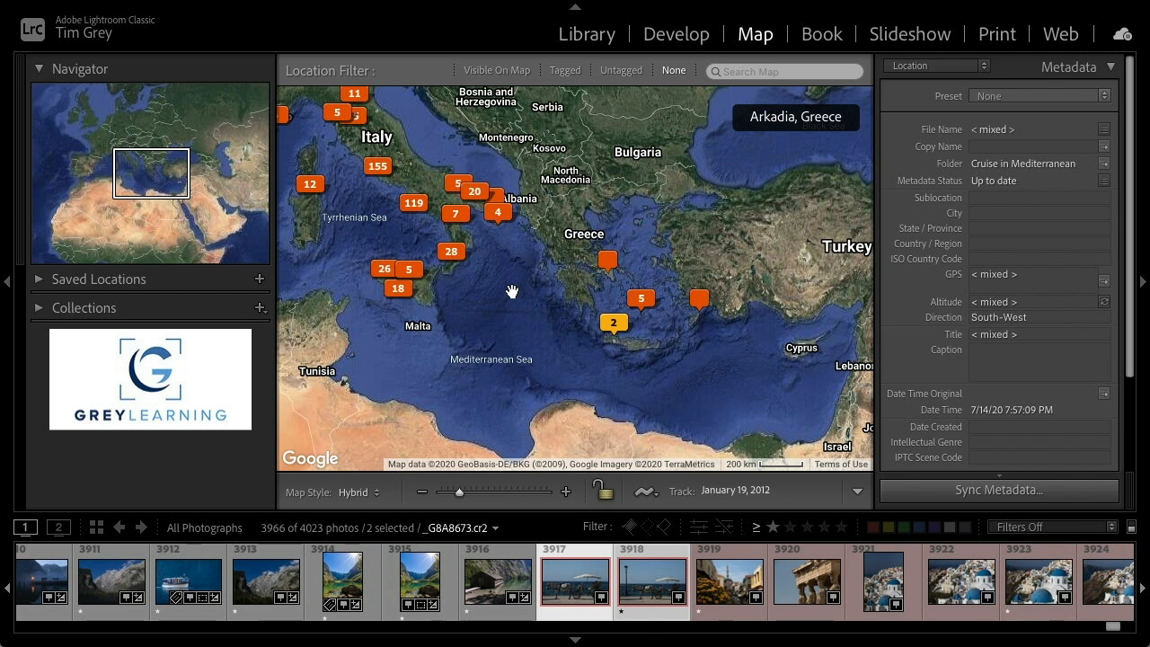
{"action": "left_click_drag", "start_coordinate": [422, 237], "coordinate": [445, 262]}
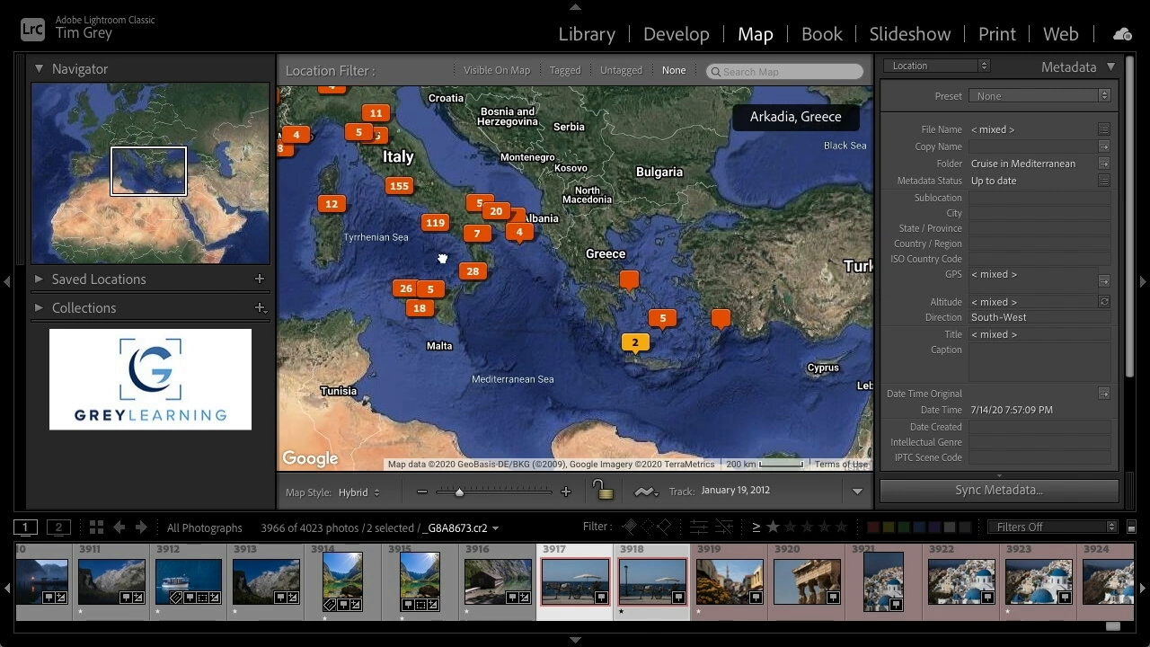
{"action": "left_click", "coordinate": [566, 491]}
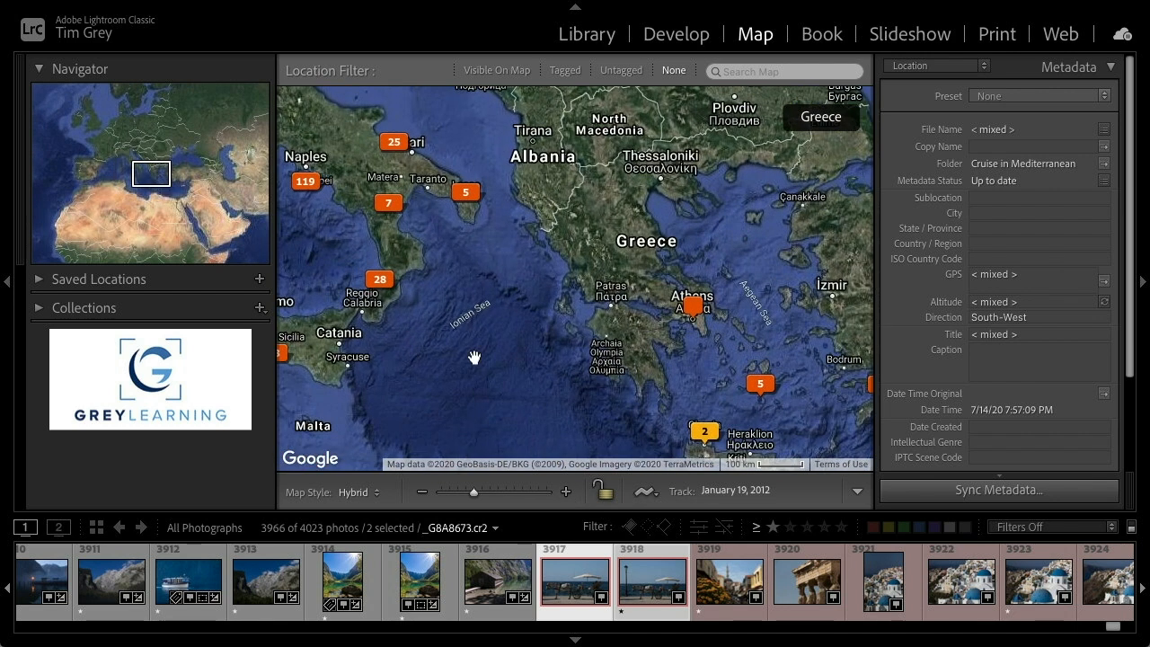
{"action": "left_click_drag", "start_coordinate": [470, 356], "coordinate": [608, 366]}
{"action": "left_click", "coordinate": [566, 492]}
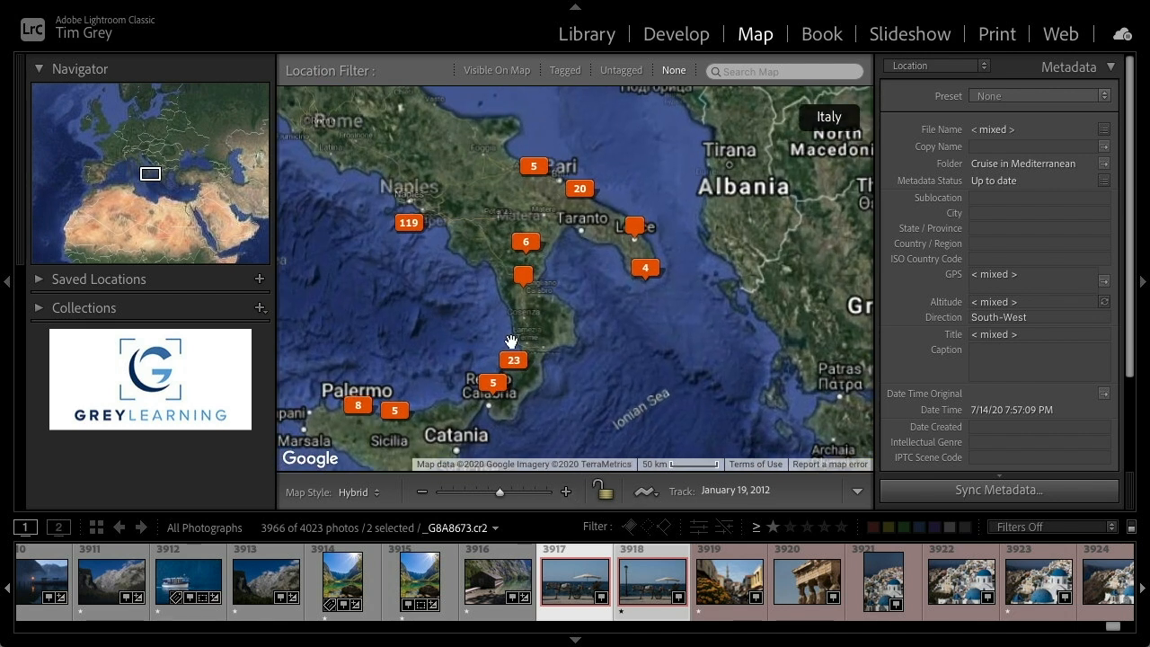
{"action": "left_click_drag", "start_coordinate": [497, 316], "coordinate": [589, 366]}
{"action": "left_click", "coordinate": [566, 492]}
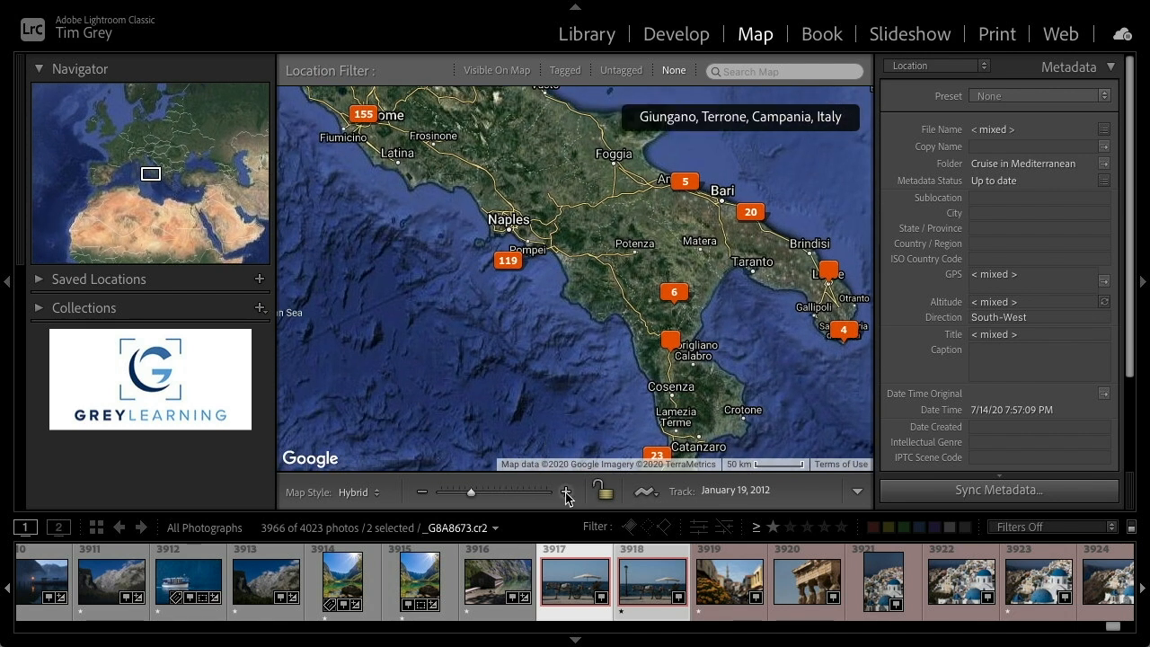
{"action": "left_click_drag", "start_coordinate": [440, 307], "coordinate": [541, 339]}
{"action": "left_click", "coordinate": [566, 492]}
{"action": "left_click", "coordinate": [566, 492]}
{"action": "left_click", "coordinate": [566, 491]}
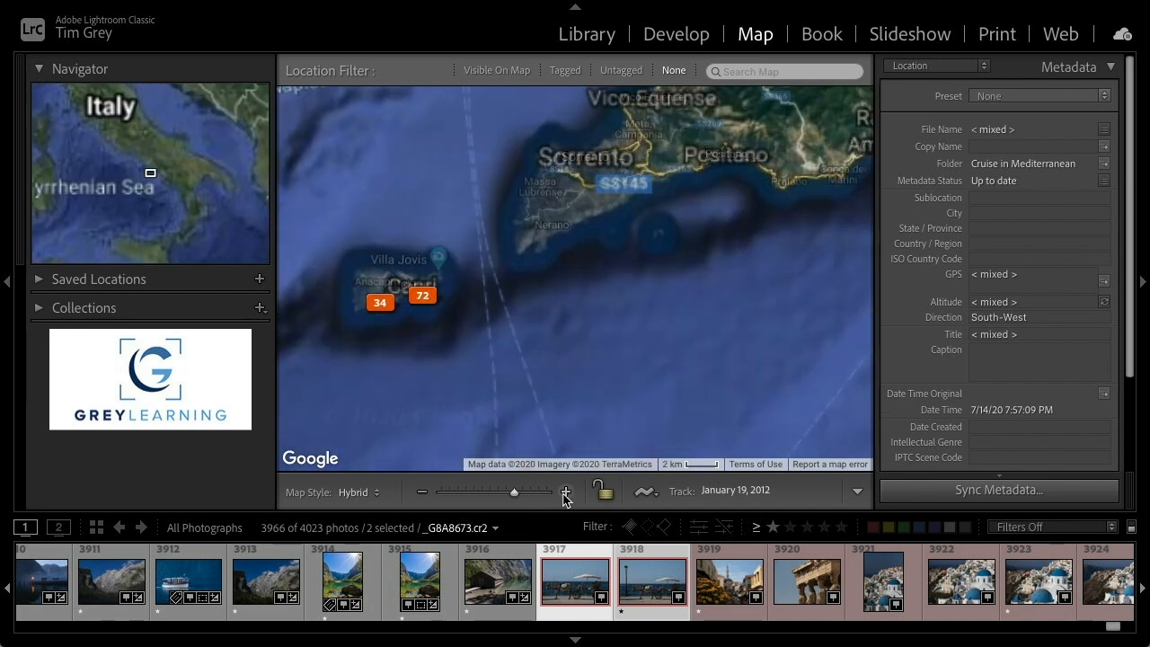
{"action": "left_click_drag", "start_coordinate": [436, 368], "coordinate": [542, 374]}
{"action": "left_click", "coordinate": [566, 492]}
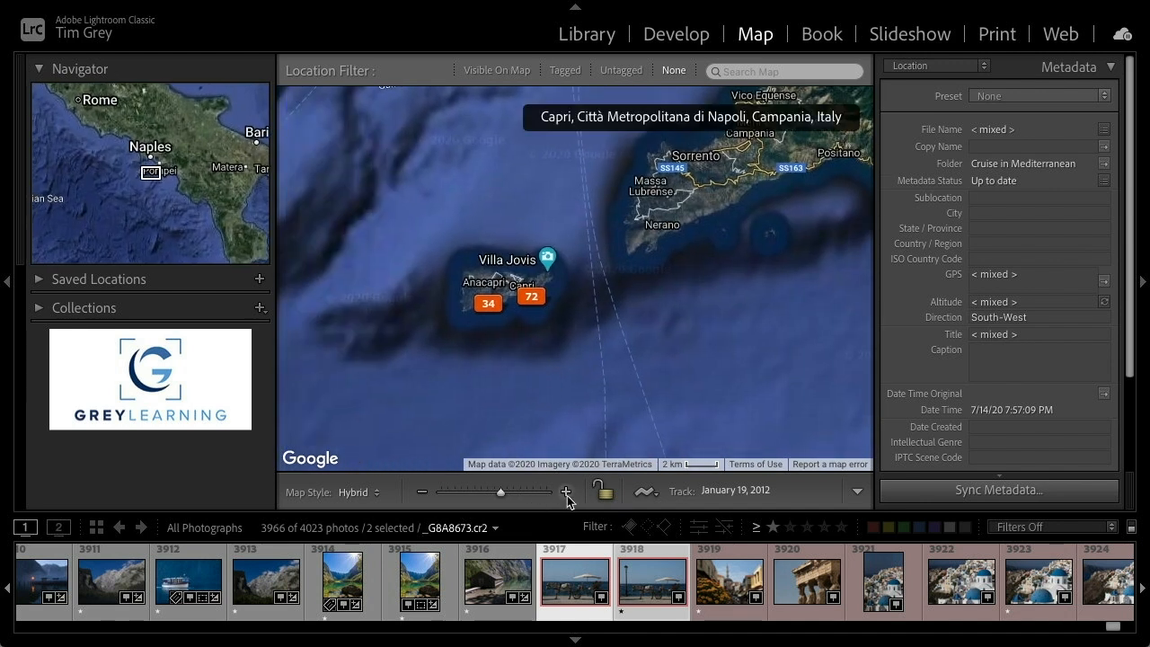
{"action": "left_click_drag", "start_coordinate": [481, 403], "coordinate": [579, 402]}
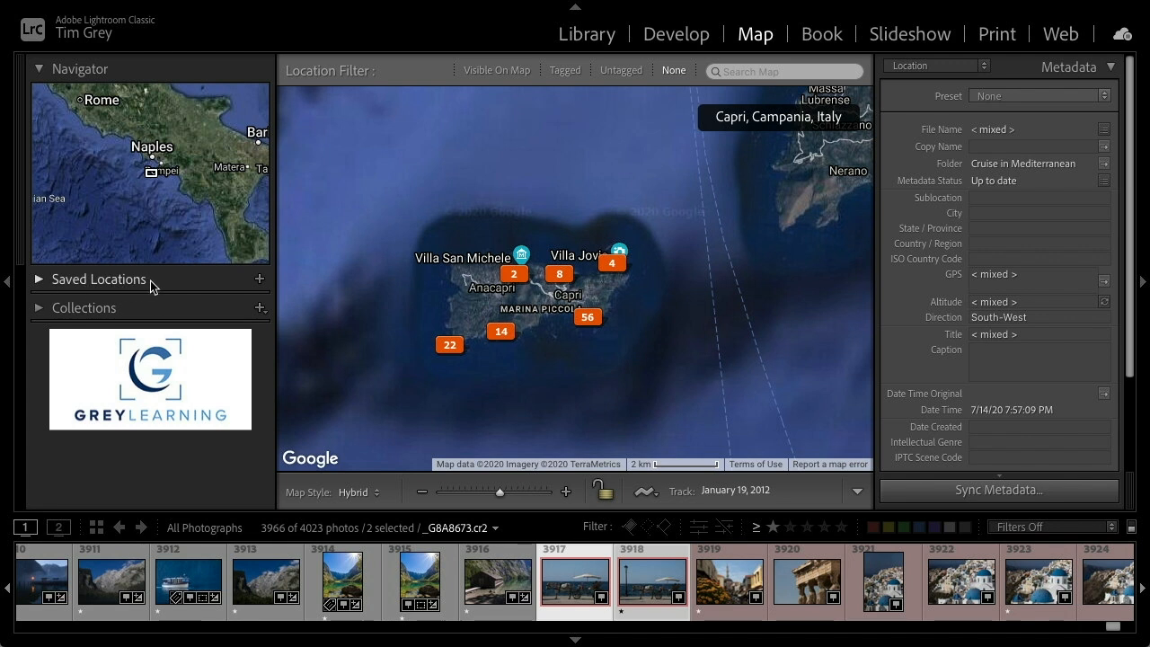
Save a new location named Capri in My Locations with a radius of 3.8 Miles
{"action": "left_click", "coordinate": [260, 281]}
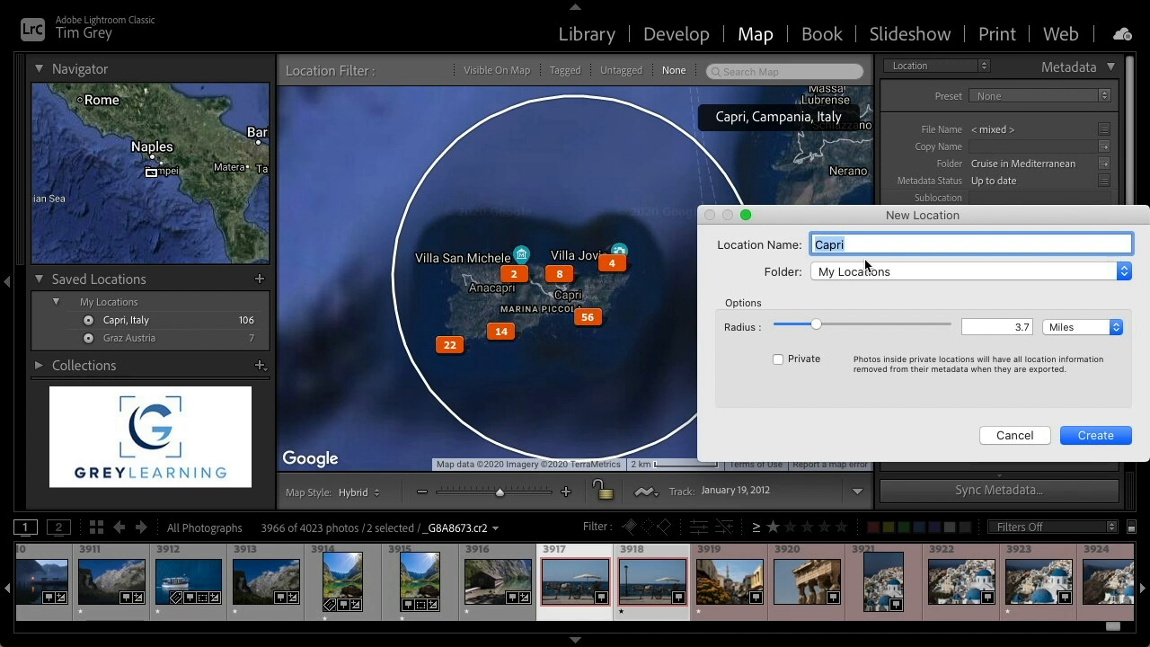
{"action": "mouse_move", "coordinate": [817, 322]}
{"action": "left_mouse_down"}
{"action": "mouse_move", "coordinate": [806, 321]}
{"action": "mouse_move", "coordinate": [817, 322]}
{"action": "left_mouse_up"}
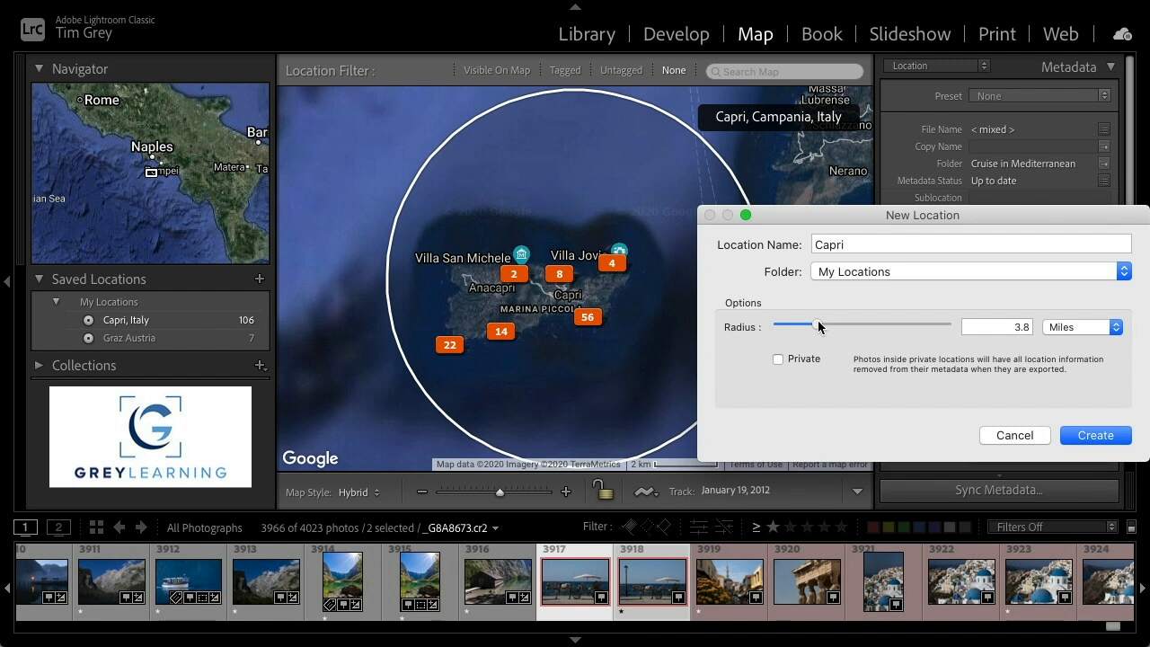
{"action": "left_click_drag", "start_coordinate": [817, 322], "coordinate": [818, 322]}
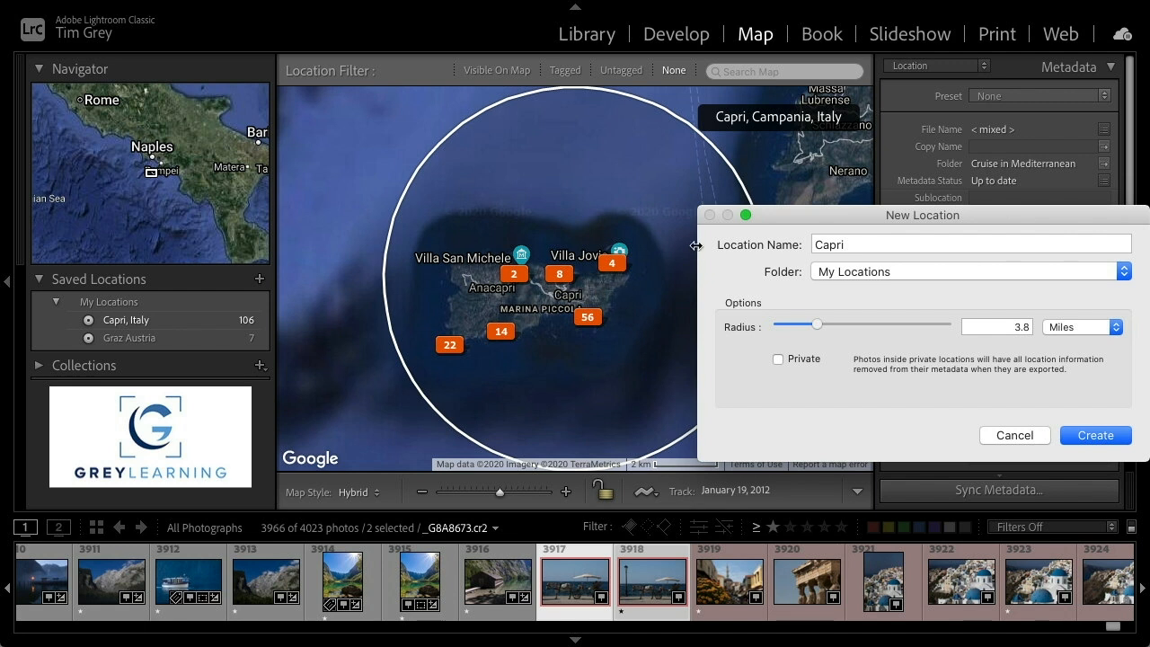
{"action": "left_click", "coordinate": [1089, 436]}
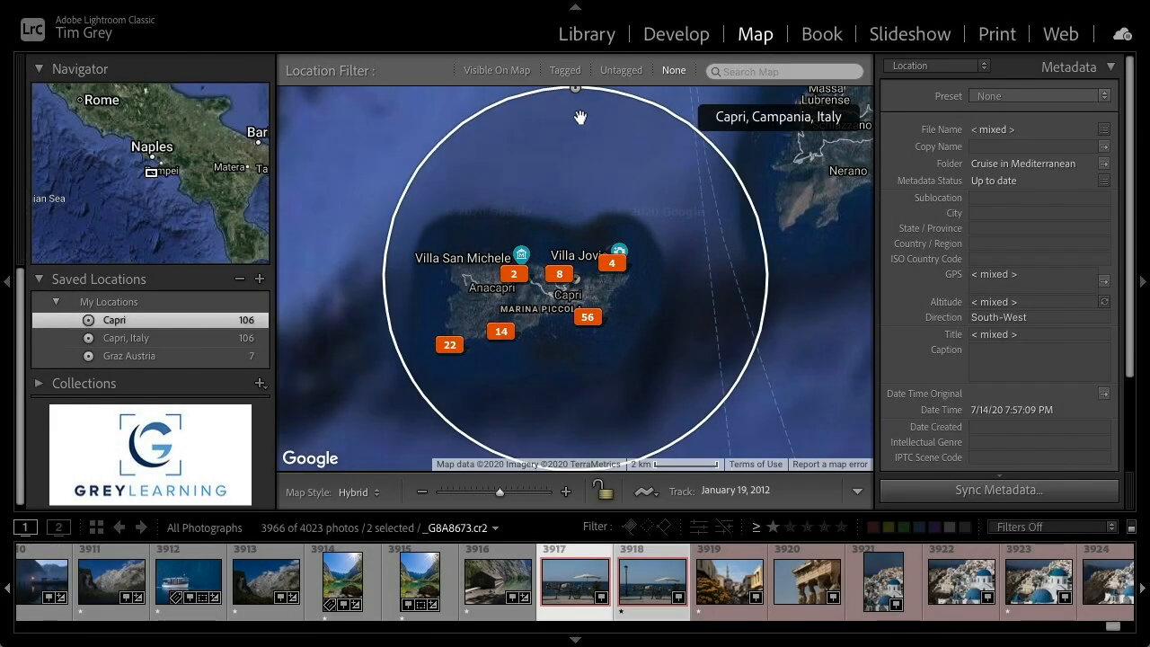
Shrink the Capri saved location's radius circle to fit tightly around the island
{"action": "left_click_drag", "start_coordinate": [575, 89], "coordinate": [576, 102]}
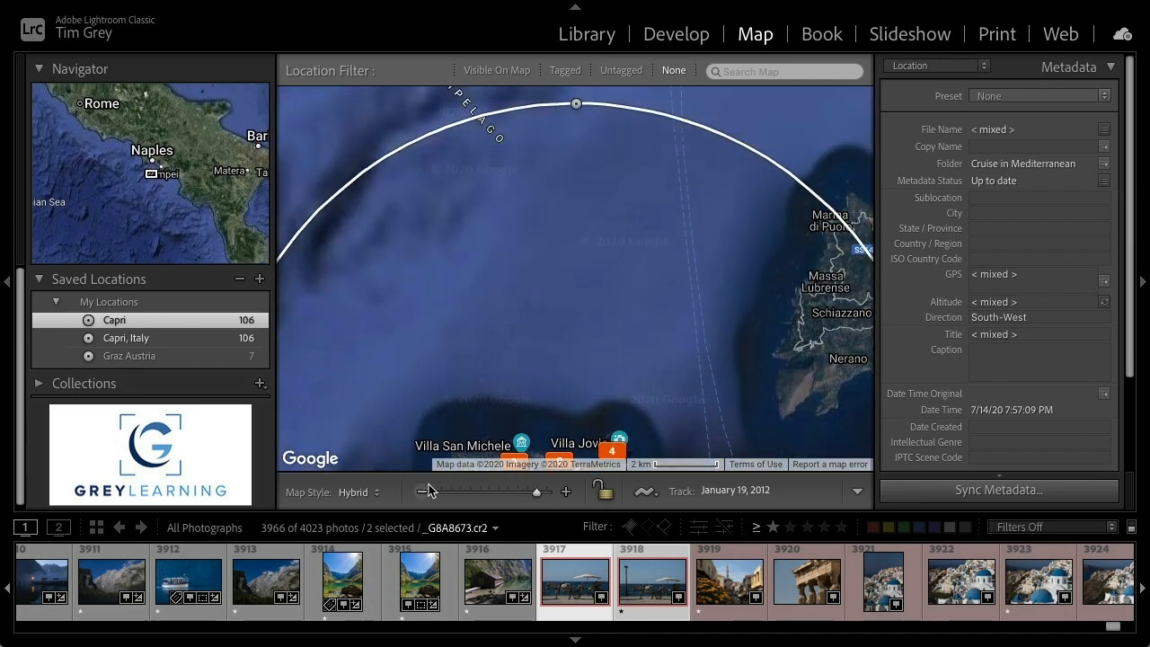
{"action": "left_click", "coordinate": [424, 491]}
{"action": "left_click_drag", "start_coordinate": [576, 196], "coordinate": [571, 314]}
{"action": "left_click", "coordinate": [566, 493]}
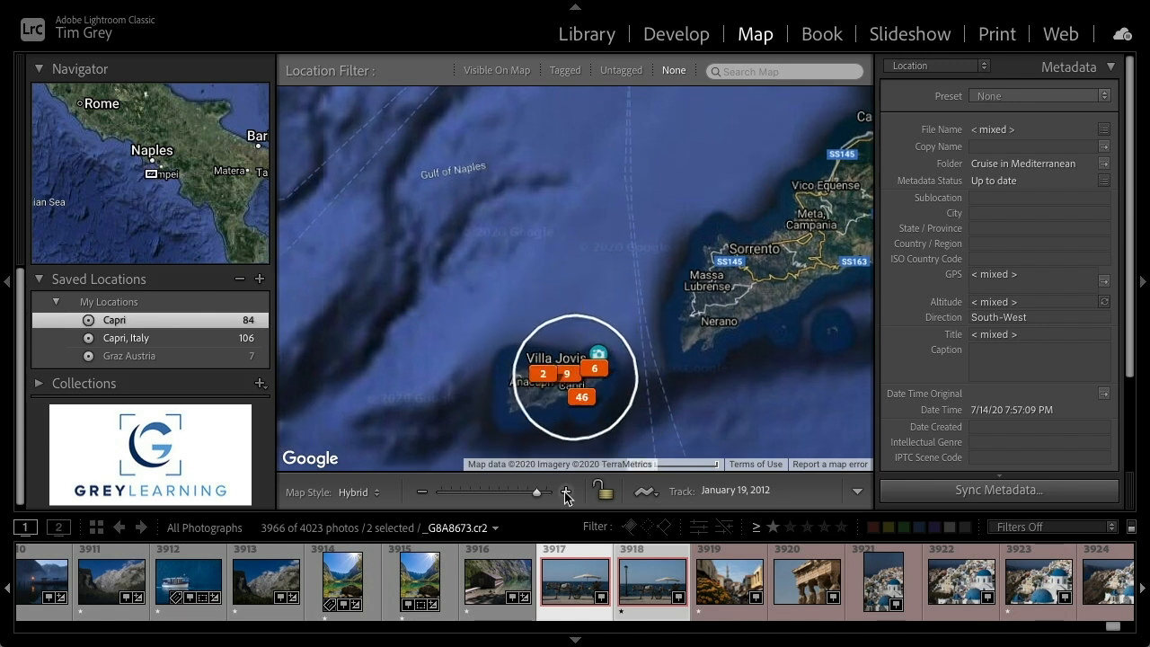
{"action": "left_click_drag", "start_coordinate": [770, 403], "coordinate": [744, 161]}
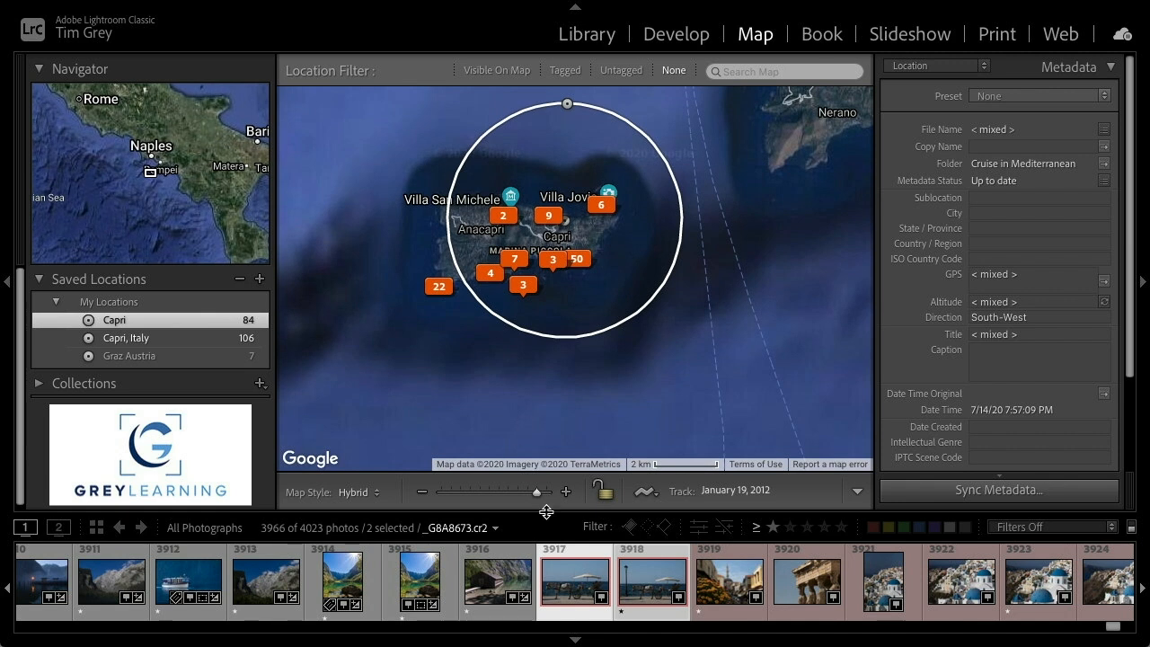
Zoom in, enlarge the Capri saved location's circle and recenter it over the island to take in all its photos
{"action": "left_click", "coordinate": [566, 492]}
{"action": "left_click_drag", "start_coordinate": [783, 366], "coordinate": [823, 430]}
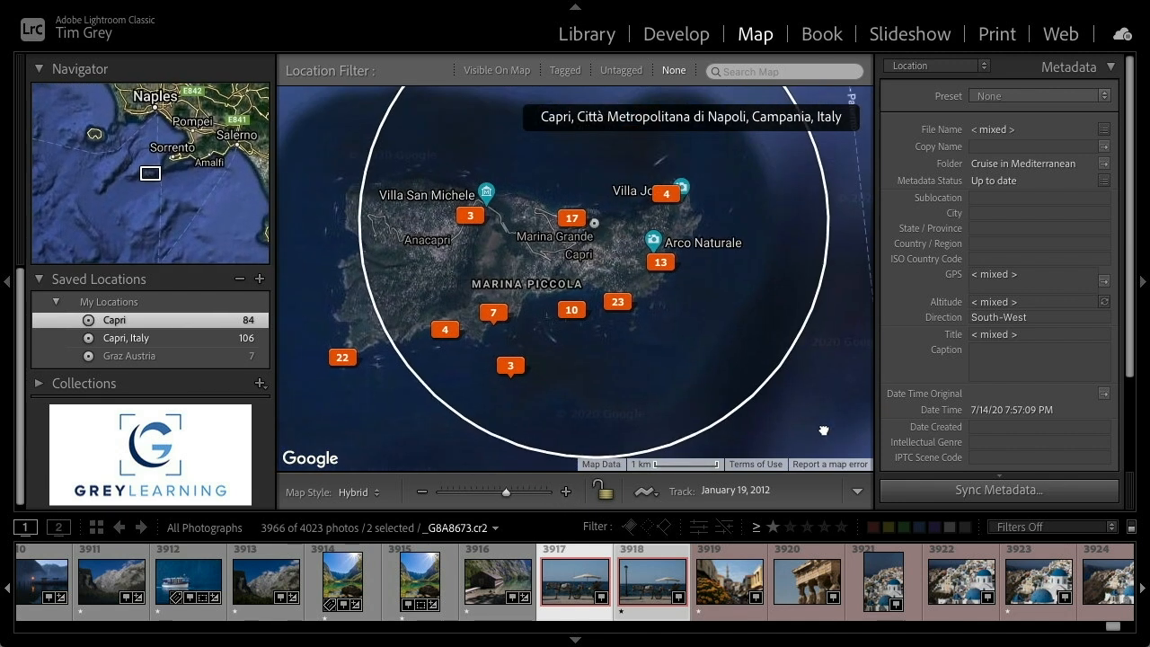
{"action": "left_click_drag", "start_coordinate": [595, 223], "coordinate": [512, 257]}
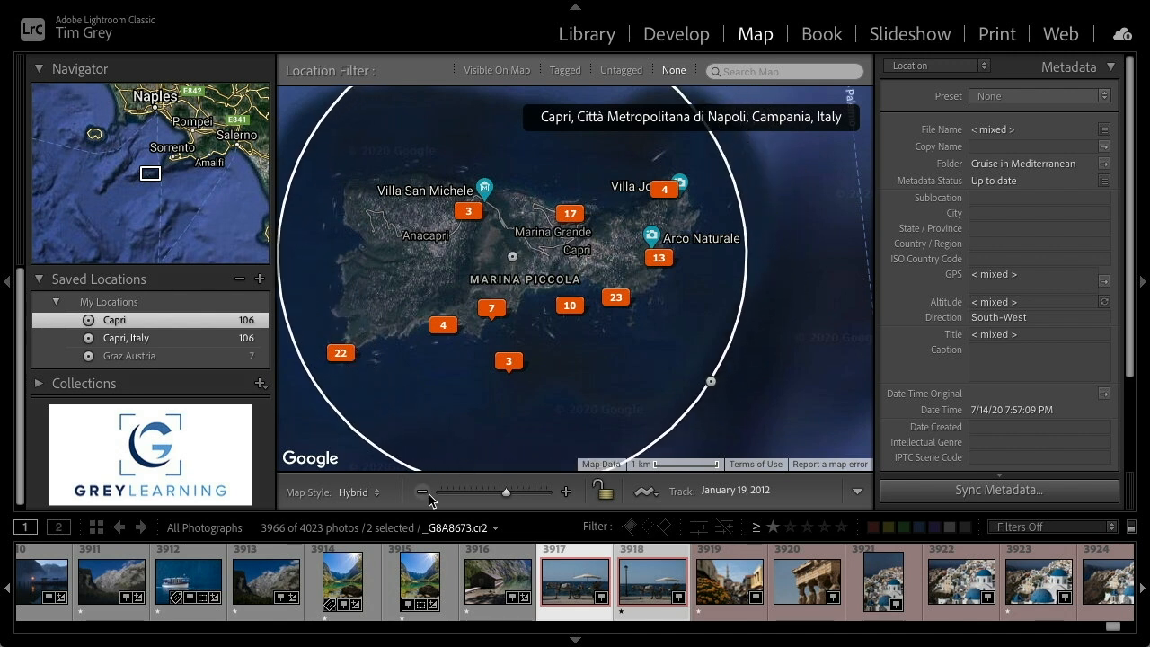
Zoom out and nudge the Capri circle's radius slightly outward around the island
{"action": "left_click", "coordinate": [424, 493]}
{"action": "left_click", "coordinate": [422, 492]}
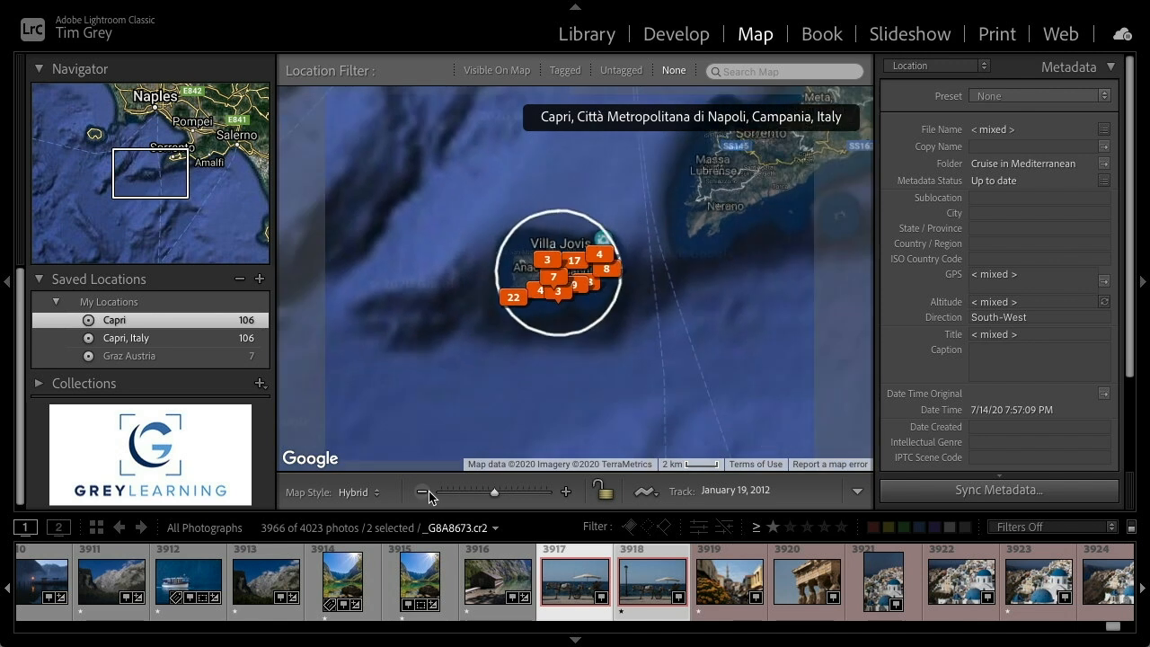
{"action": "left_click_drag", "start_coordinate": [612, 310], "coordinate": [616, 309]}
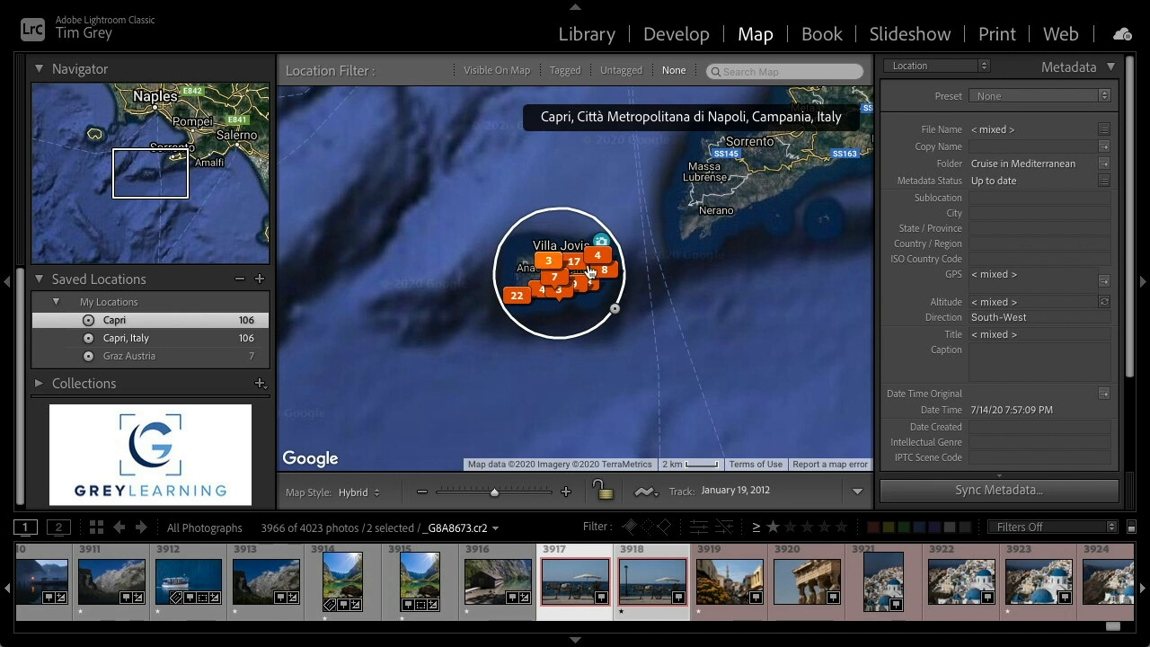
{"action": "mouse_move", "coordinate": [573, 288]}
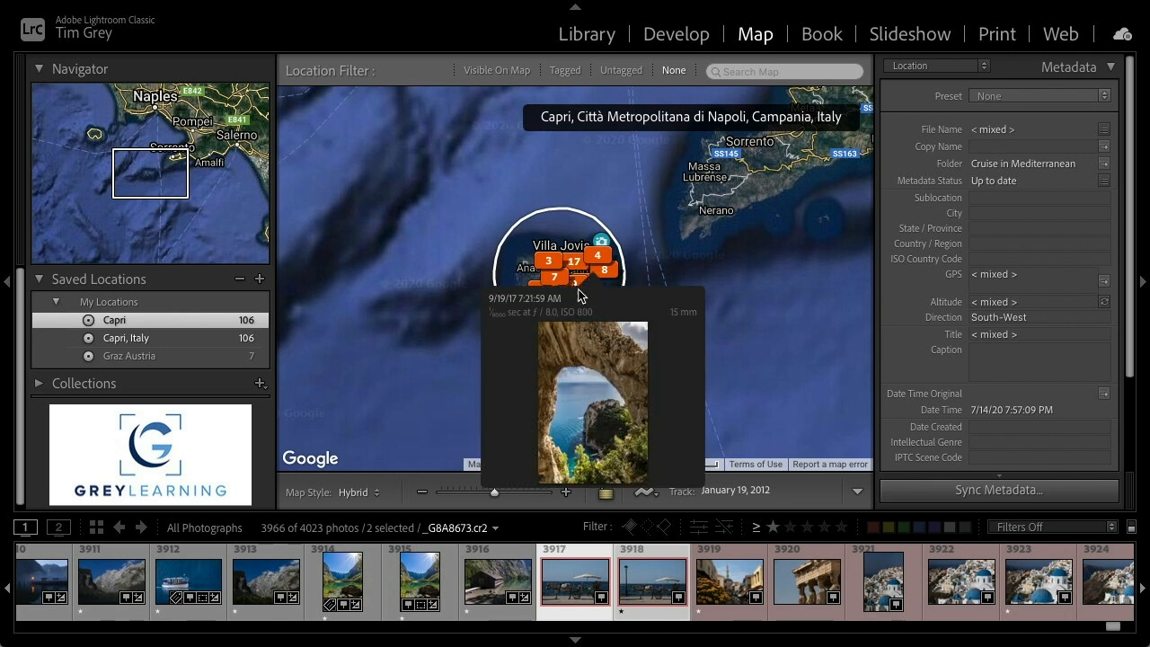
Go to the Graz Austria saved location on the map and zoom in on its photos
{"action": "mouse_move", "coordinate": [175, 317]}
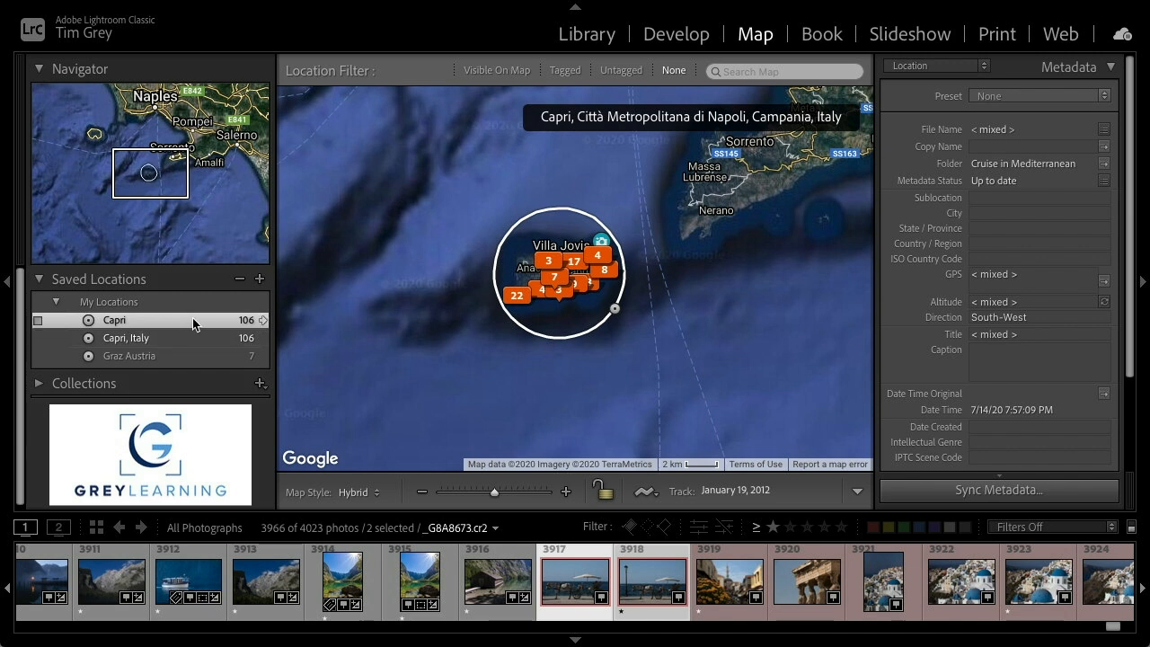
{"action": "mouse_move", "coordinate": [252, 358]}
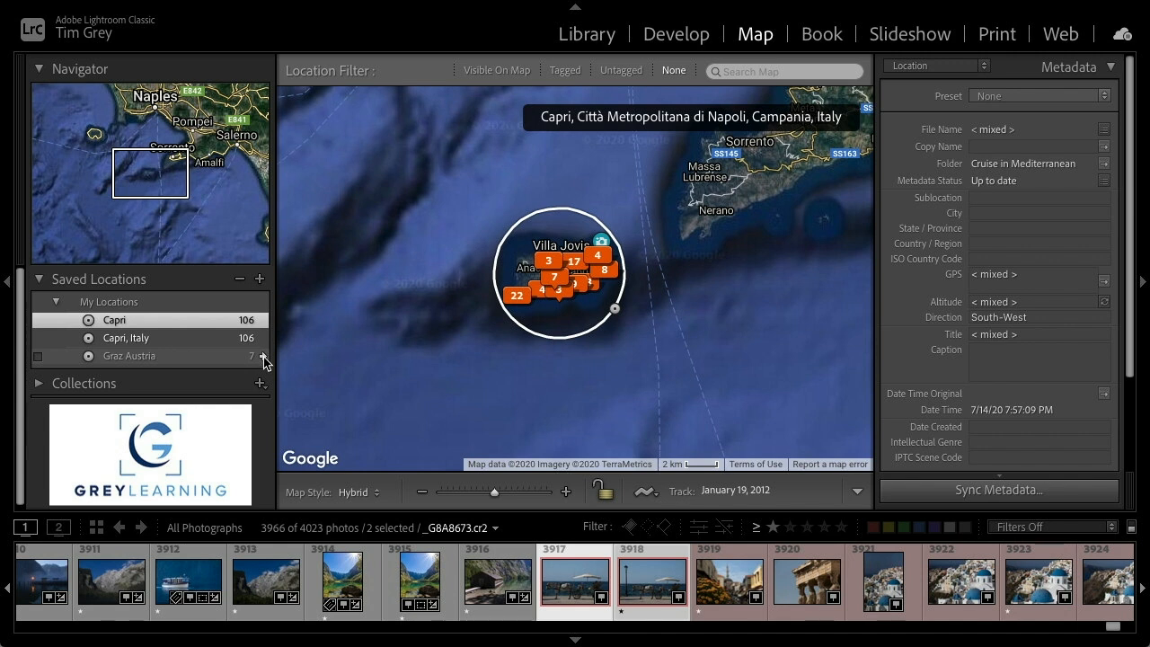
{"action": "left_click", "coordinate": [264, 357]}
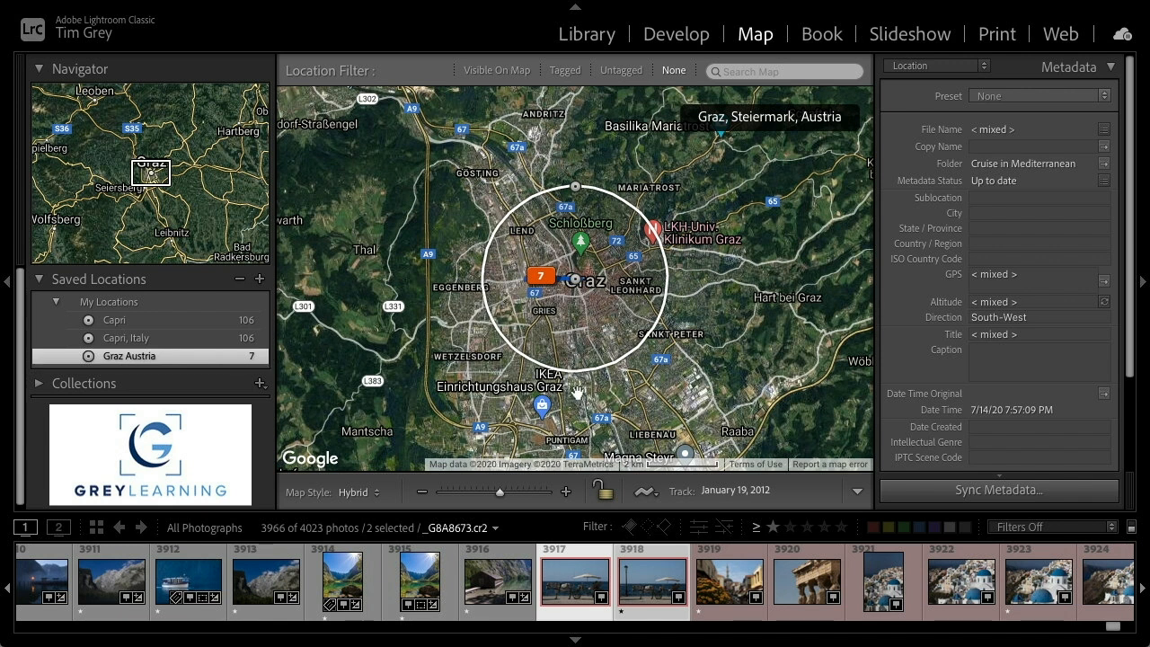
{"action": "left_click", "coordinate": [566, 493]}
{"action": "left_click", "coordinate": [566, 493]}
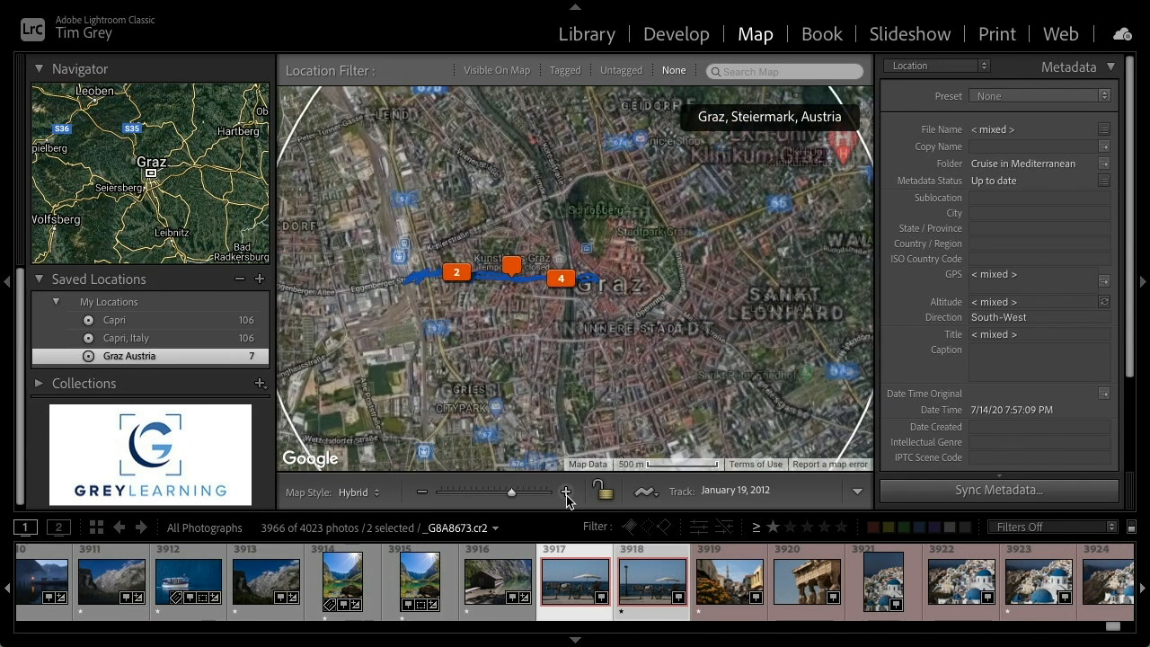